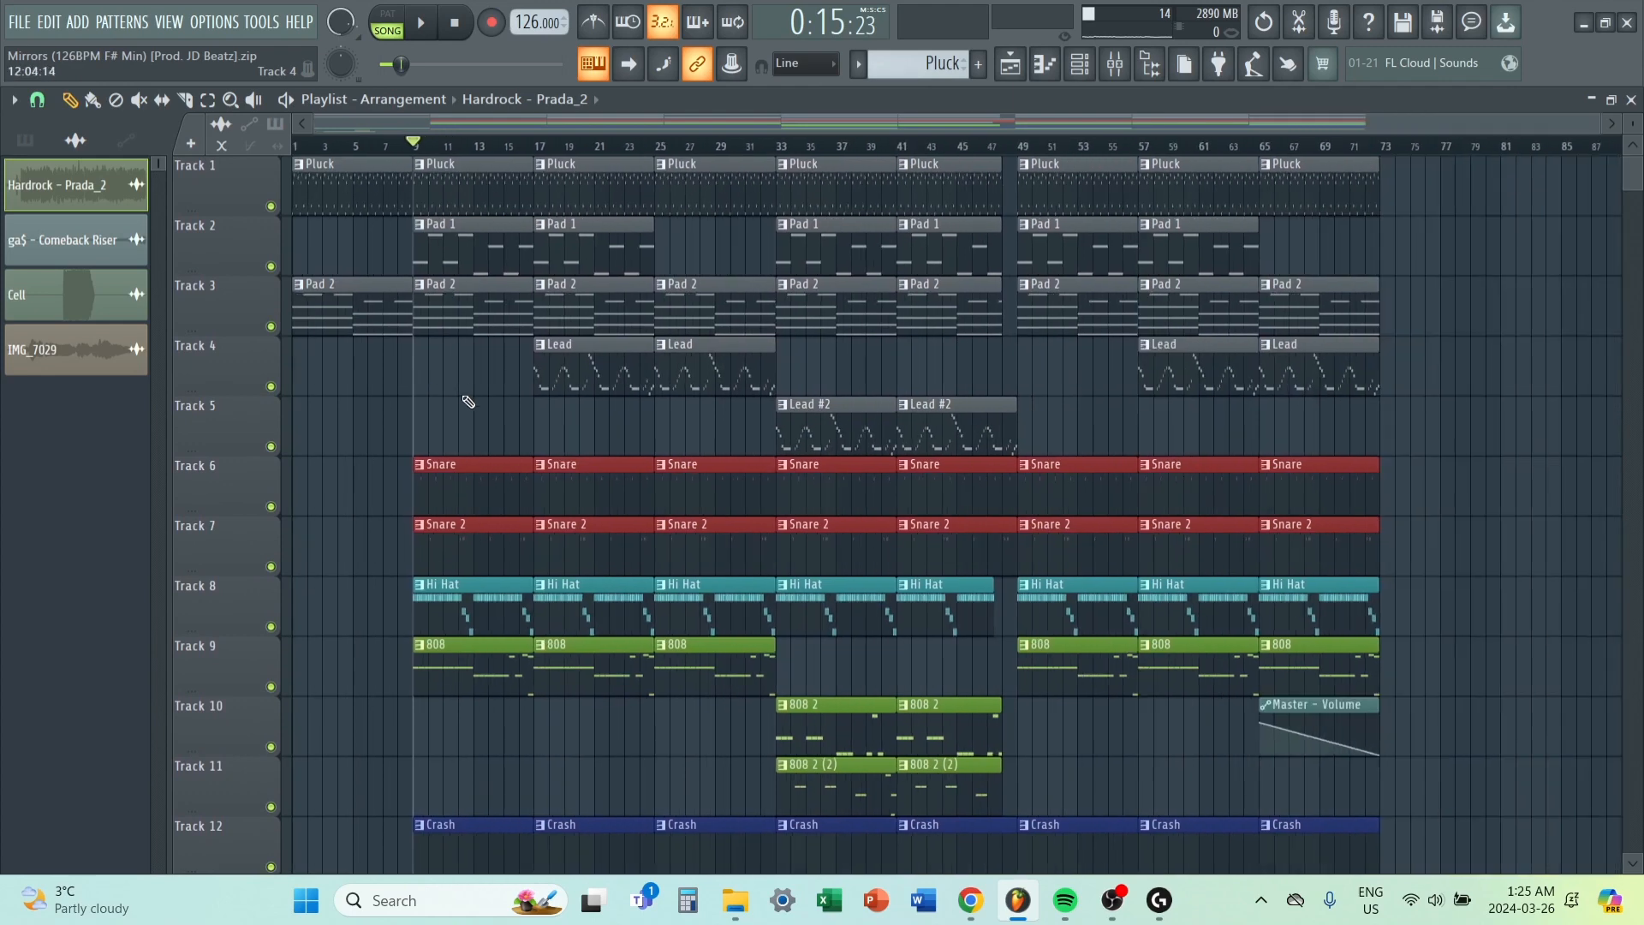
Play the song arrangement from bar 9 and look over all tracks in the playlist.
{"action": "scroll", "coordinate": [468, 411], "scroll_direction": "down", "scroll_amount": 4}
{"action": "scroll", "coordinate": [495, 471], "scroll_direction": "up", "scroll_amount": 4}
{"action": "scroll", "coordinate": [471, 450], "scroll_direction": "down", "scroll_amount": 4}
{"action": "key", "text": "space"}
{"action": "scroll", "coordinate": [441, 468], "scroll_direction": "up", "scroll_amount": 2}
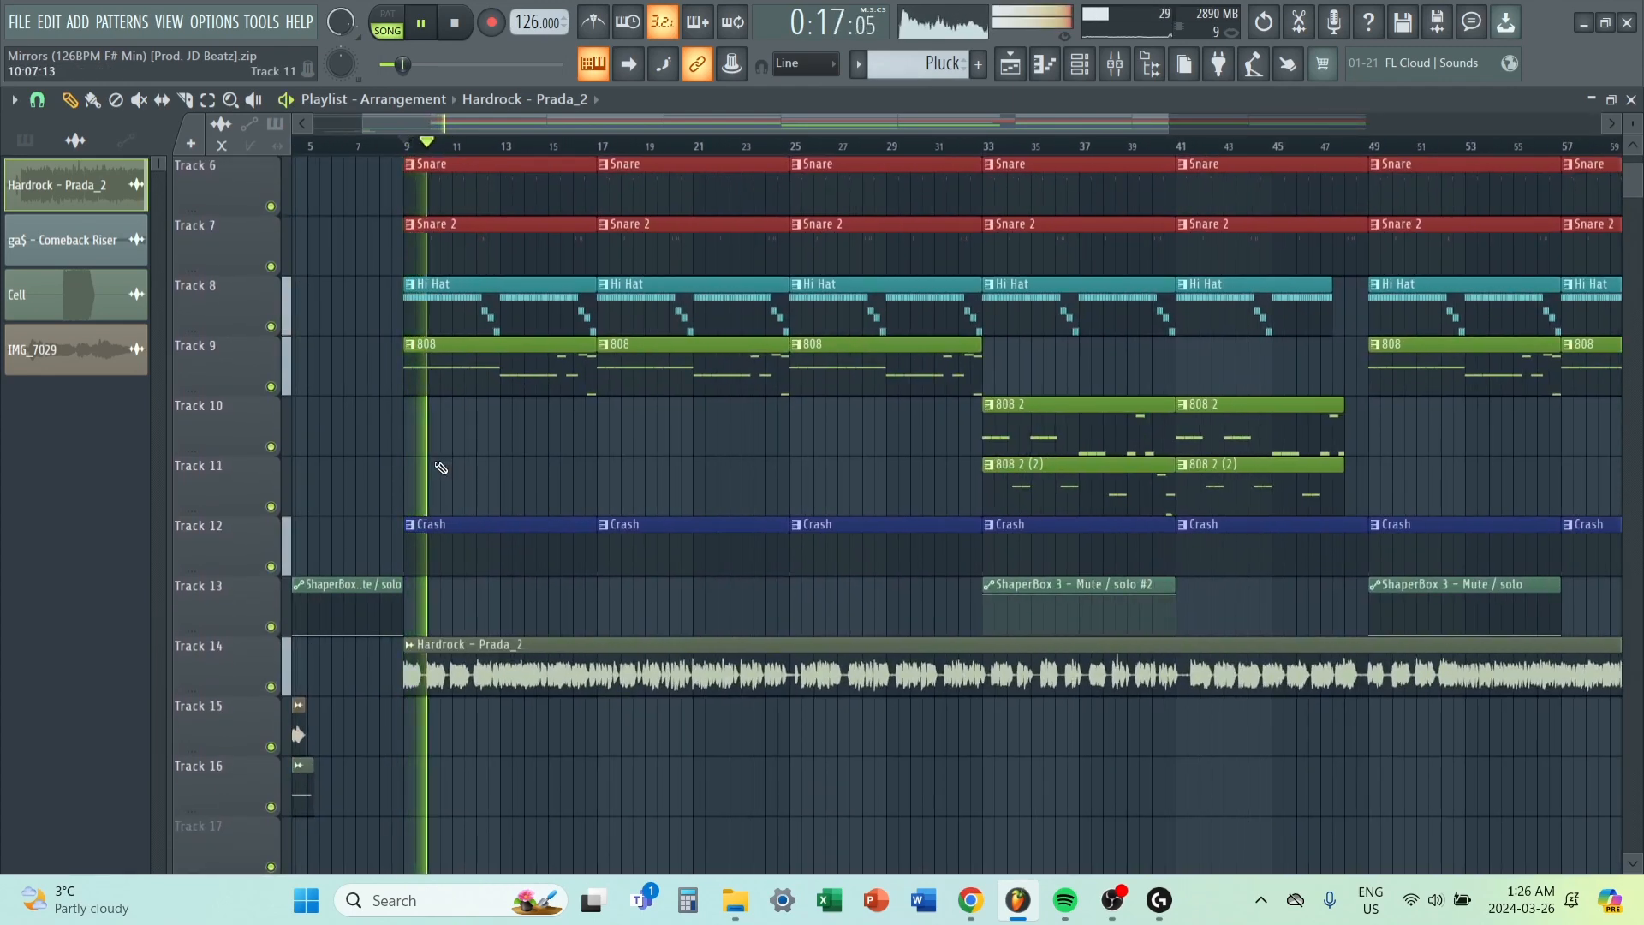
{"action": "scroll", "coordinate": [441, 467], "scroll_direction": "up", "scroll_amount": 3}
{"action": "scroll", "coordinate": [441, 467], "scroll_direction": "up", "scroll_amount": 2}
{"action": "scroll", "coordinate": [466, 377], "scroll_direction": "down", "scroll_amount": 2}
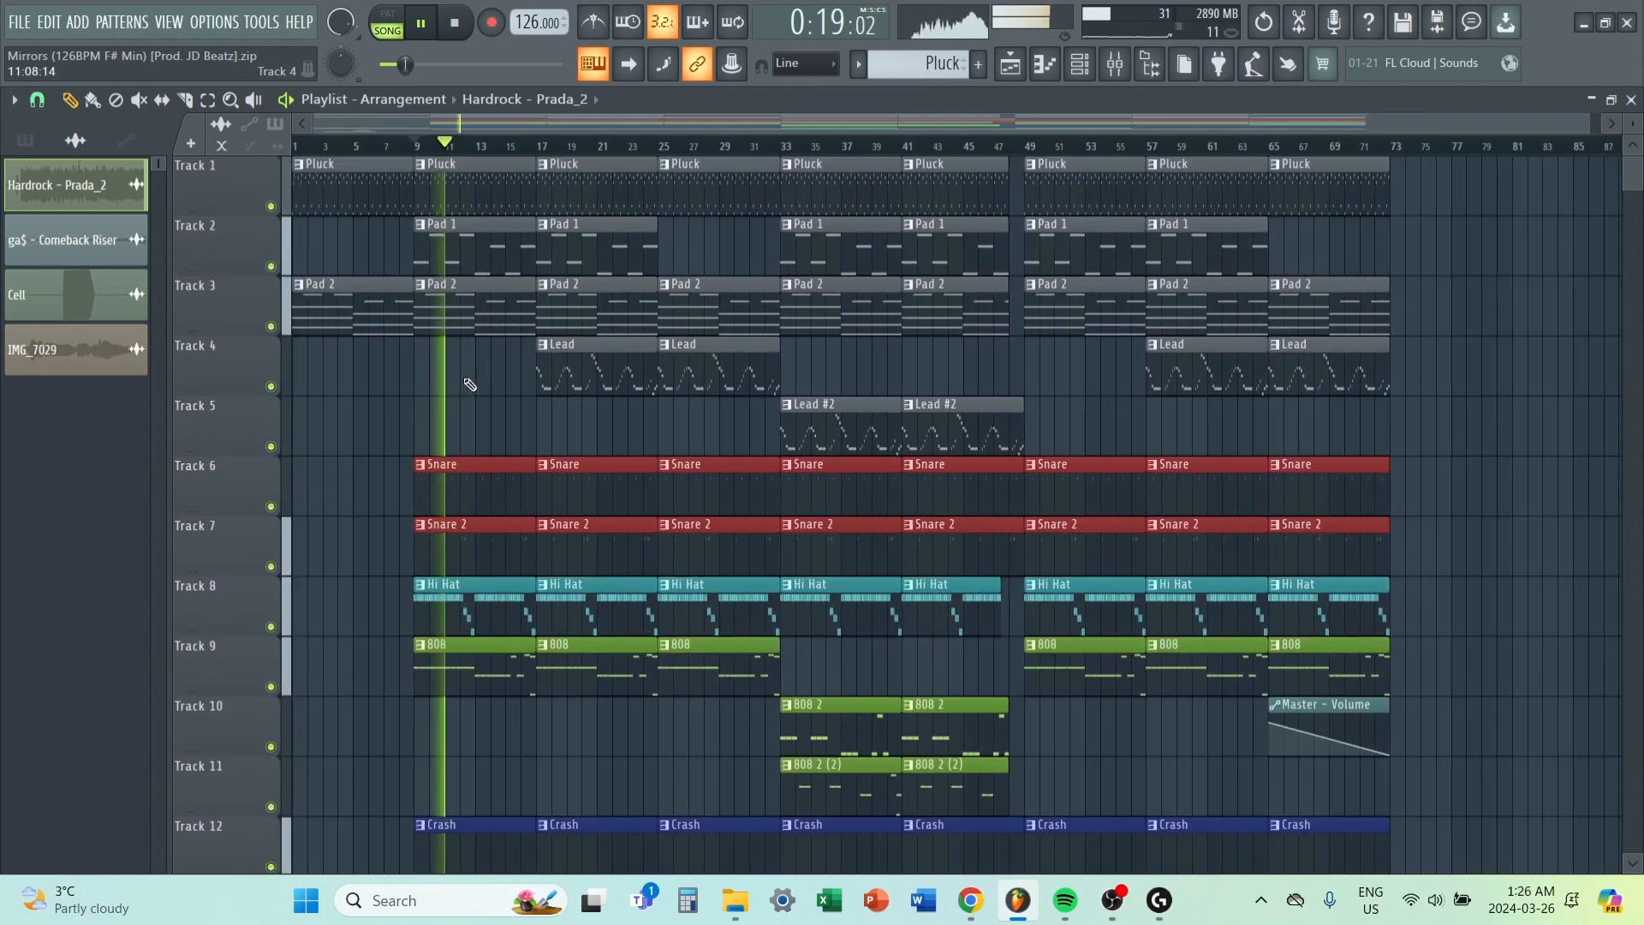
{"action": "scroll", "coordinate": [465, 312], "scroll_direction": "down", "scroll_amount": 4}
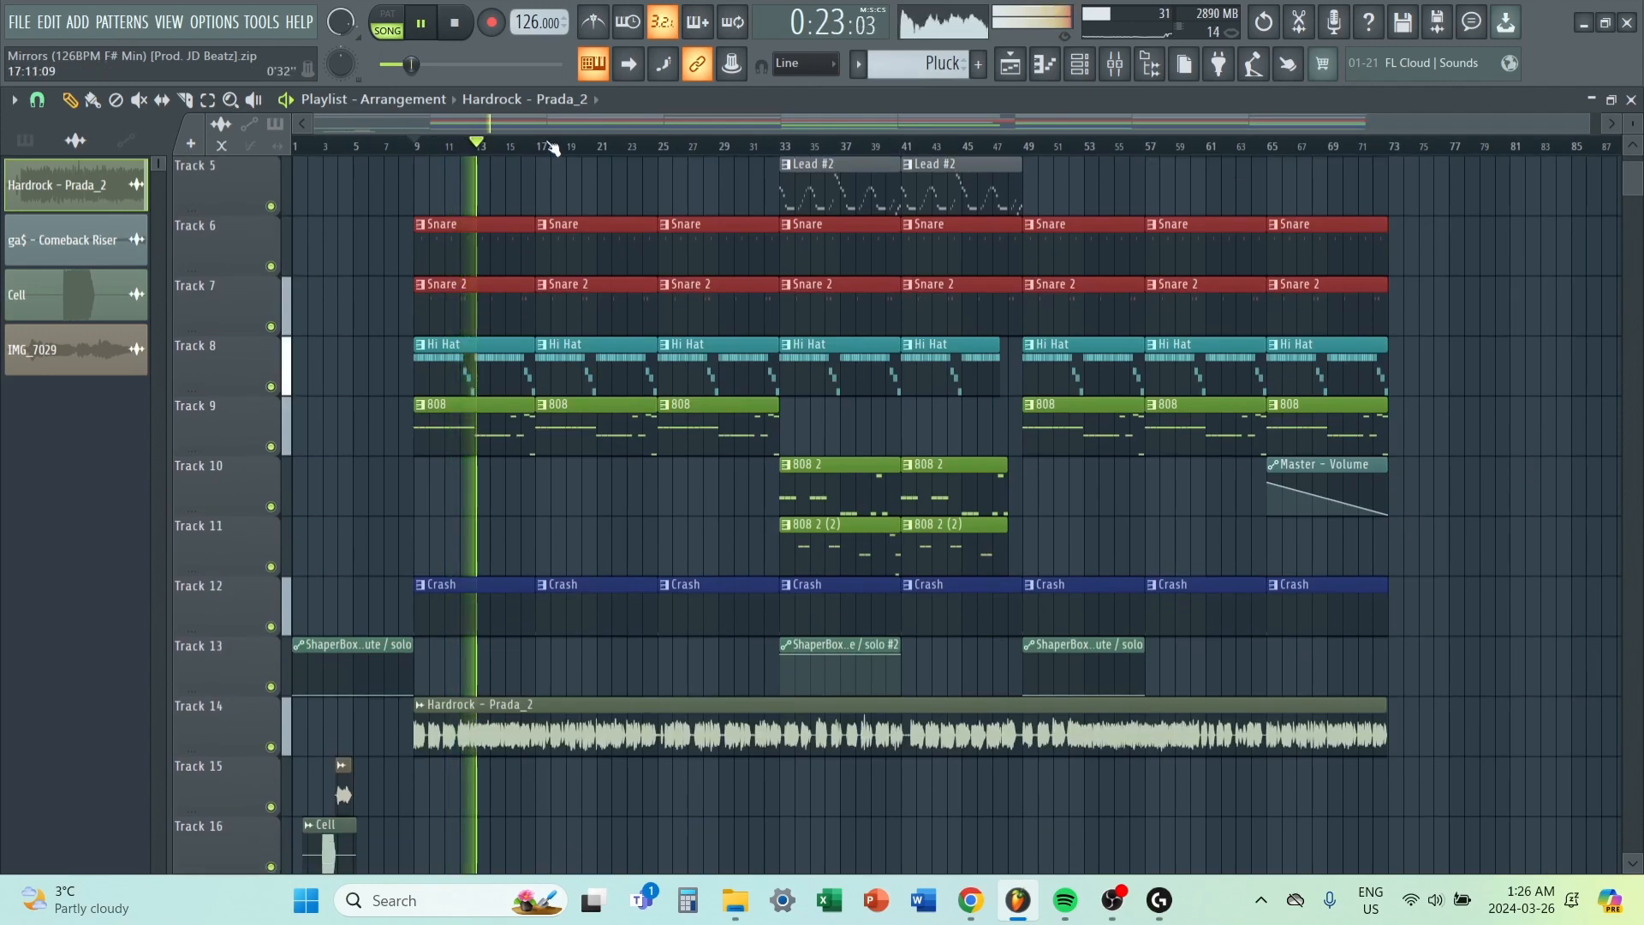
{"action": "key", "text": "space"}
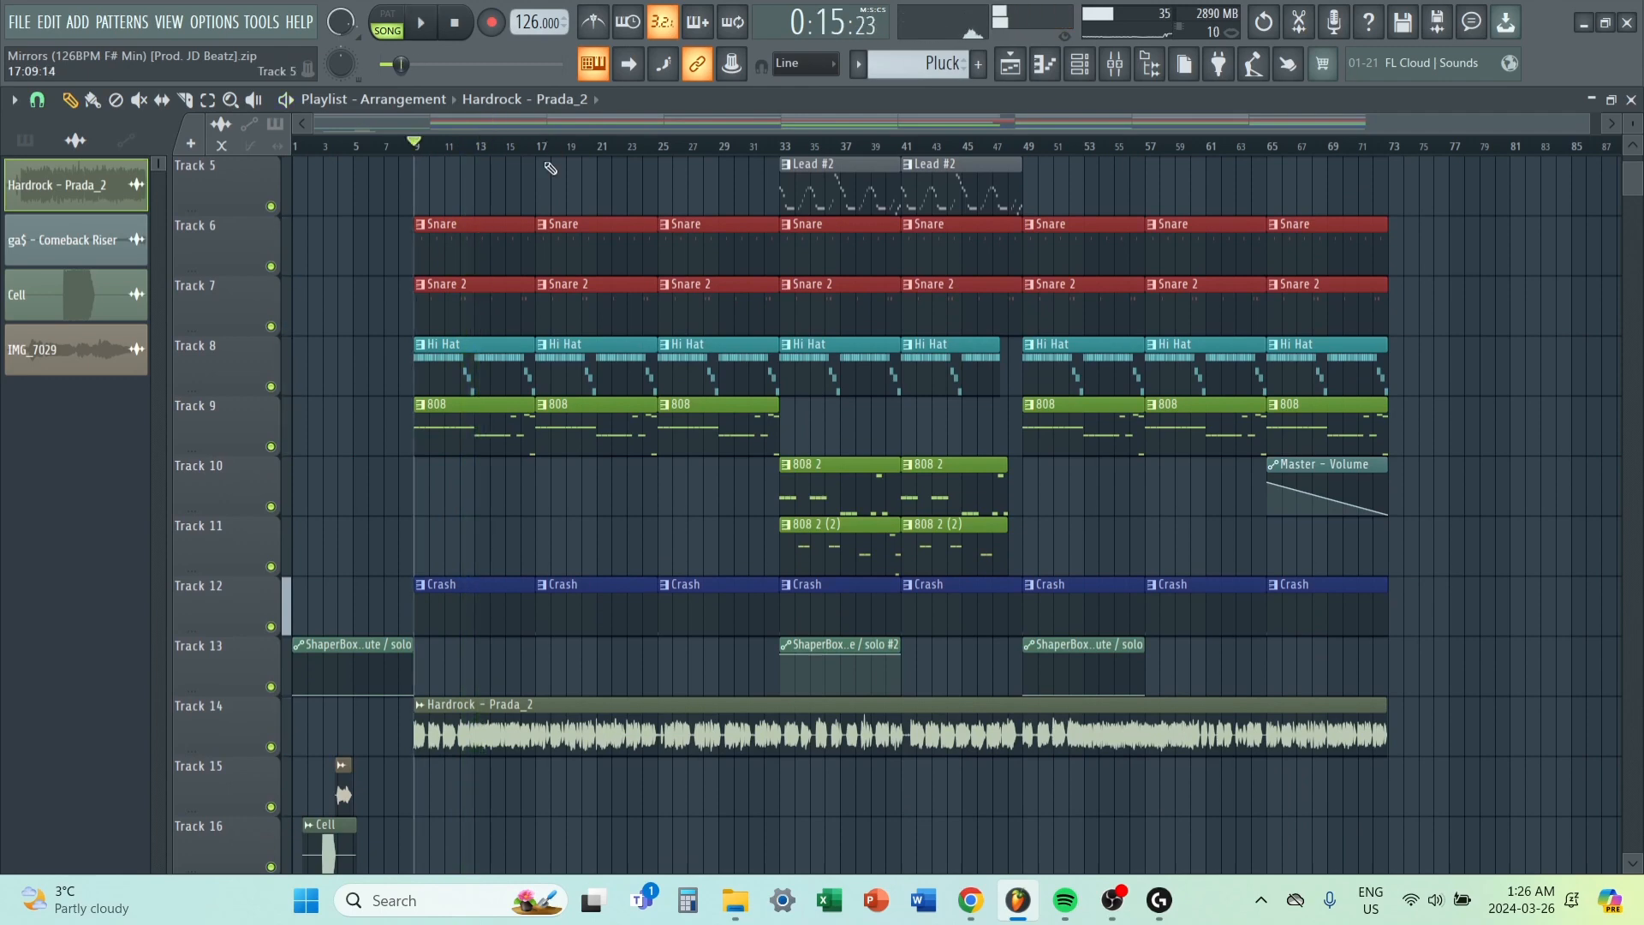
{"action": "scroll", "coordinate": [549, 194], "scroll_direction": "down", "scroll_amount": 2}
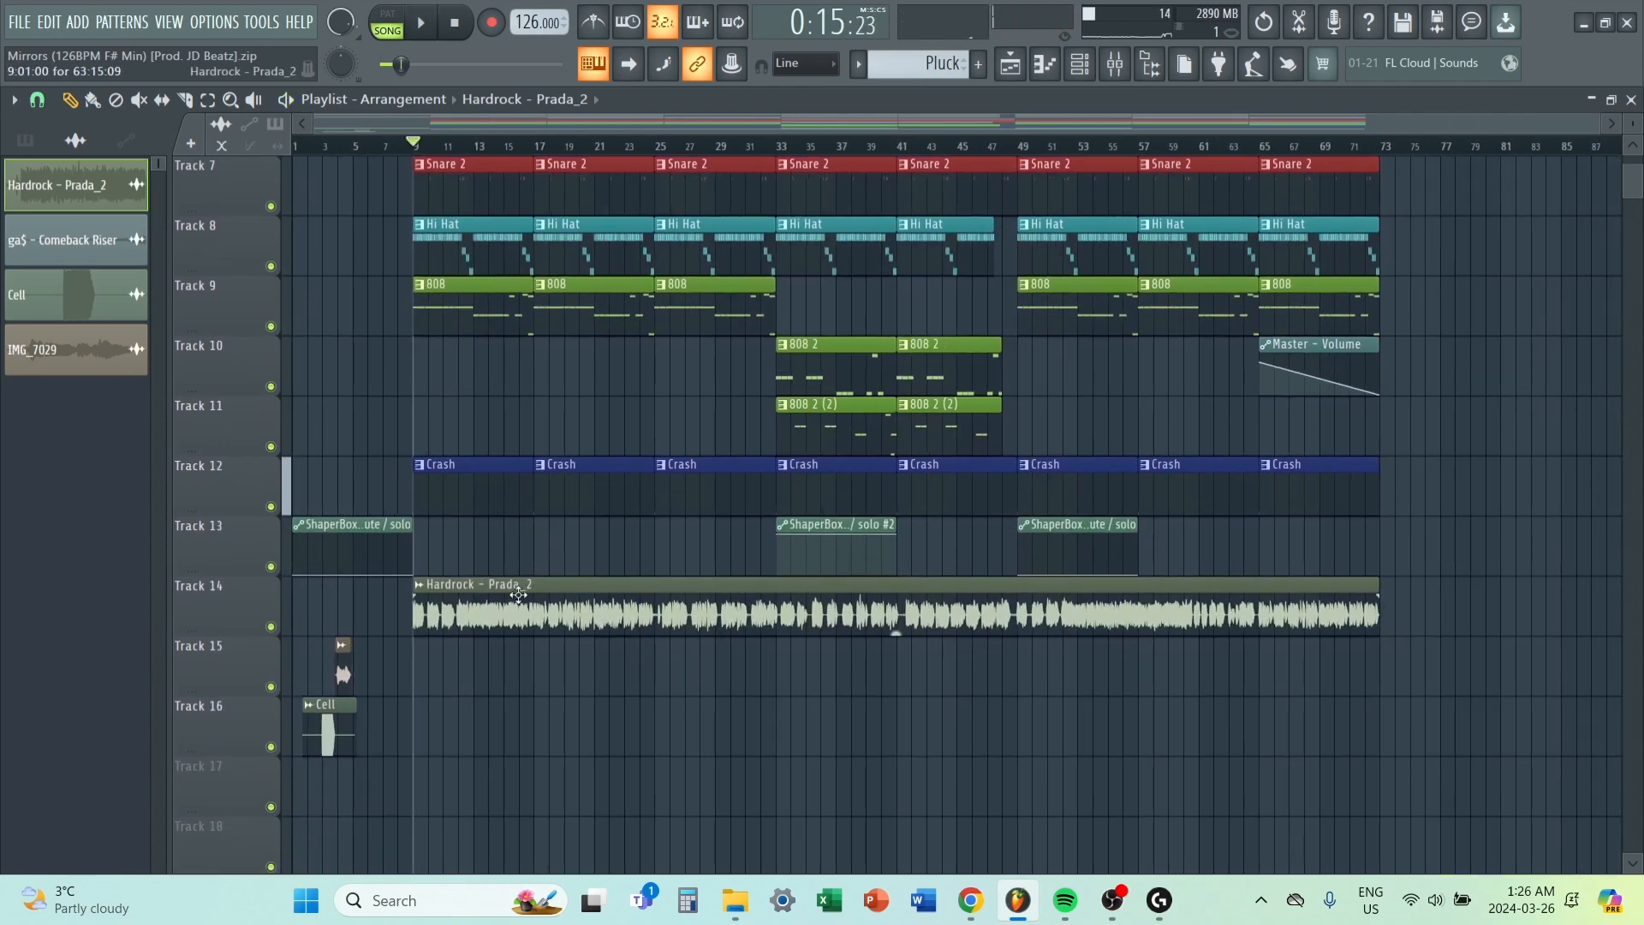
{"action": "scroll", "coordinate": [518, 595], "scroll_direction": "up", "scroll_amount": 6}
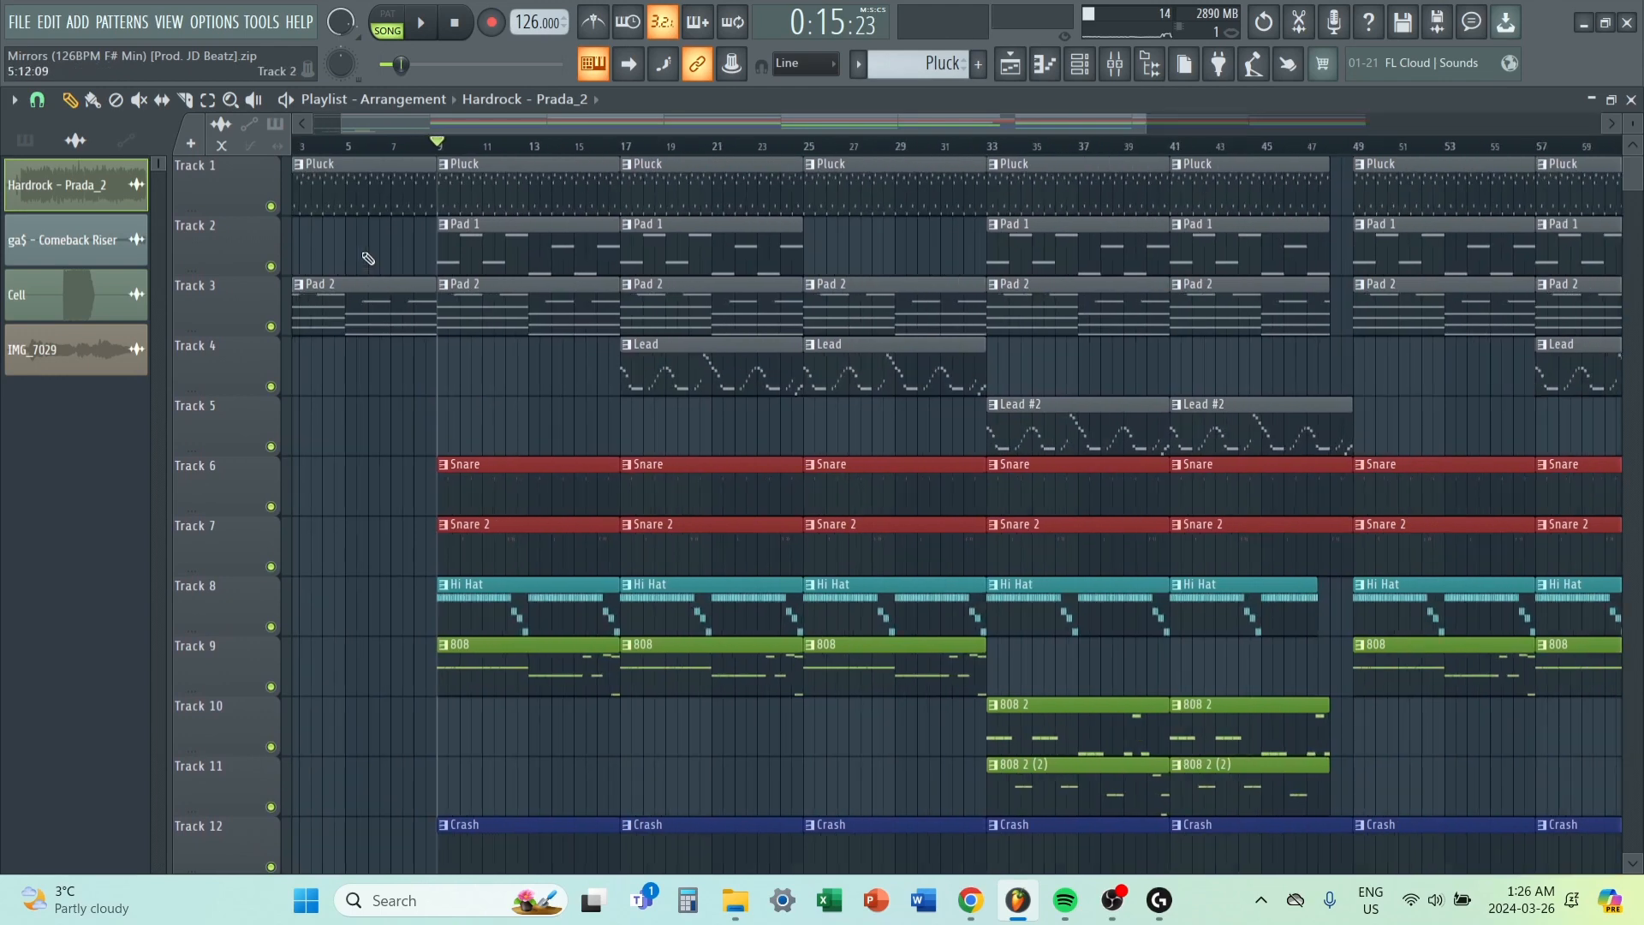
Open the Pluck pattern's notes in the piano roll and play the pattern back.
{"action": "double_click", "coordinate": [374, 185]}
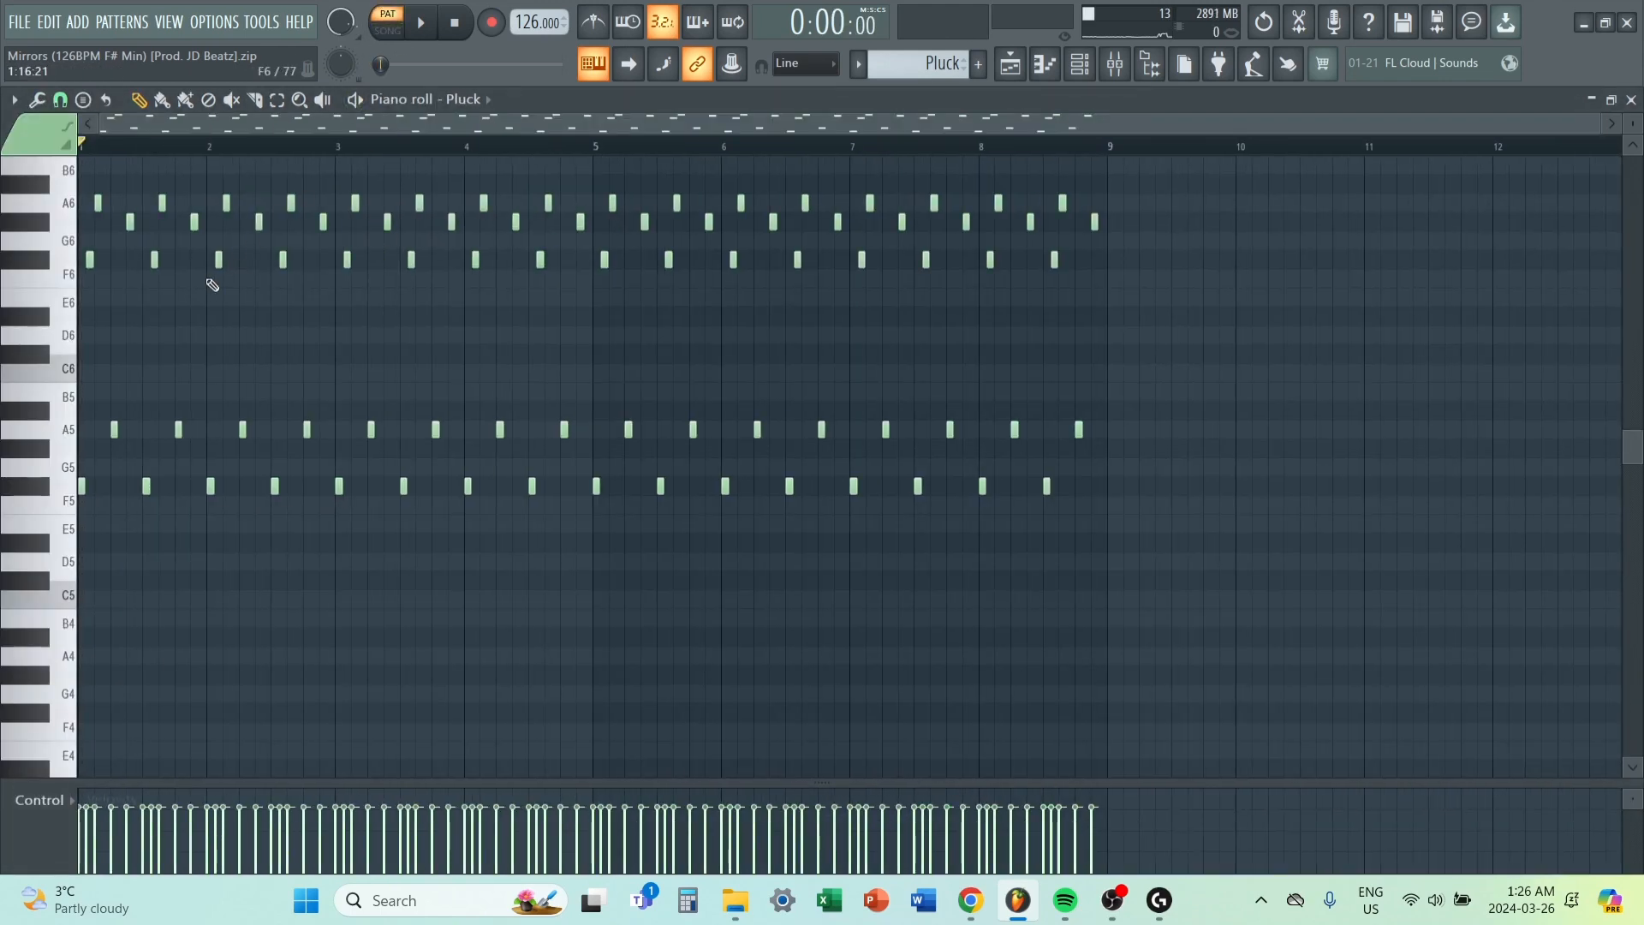
{"action": "scroll", "coordinate": [212, 285], "scroll_direction": "up", "scroll_amount": 2}
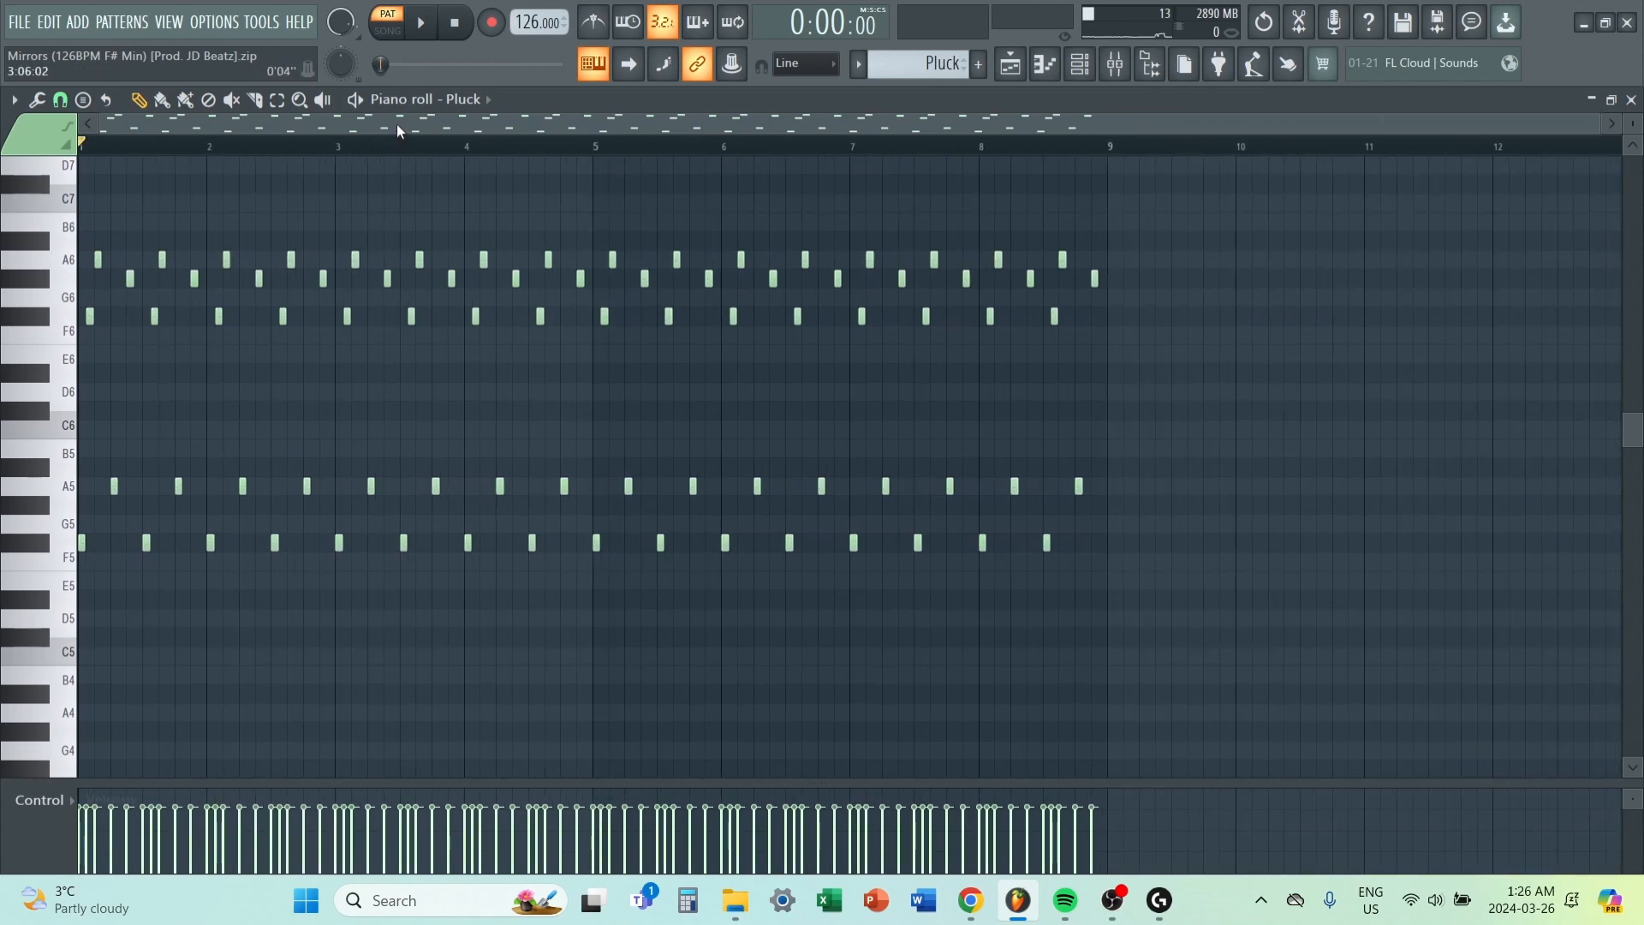
{"action": "key", "text": "space"}
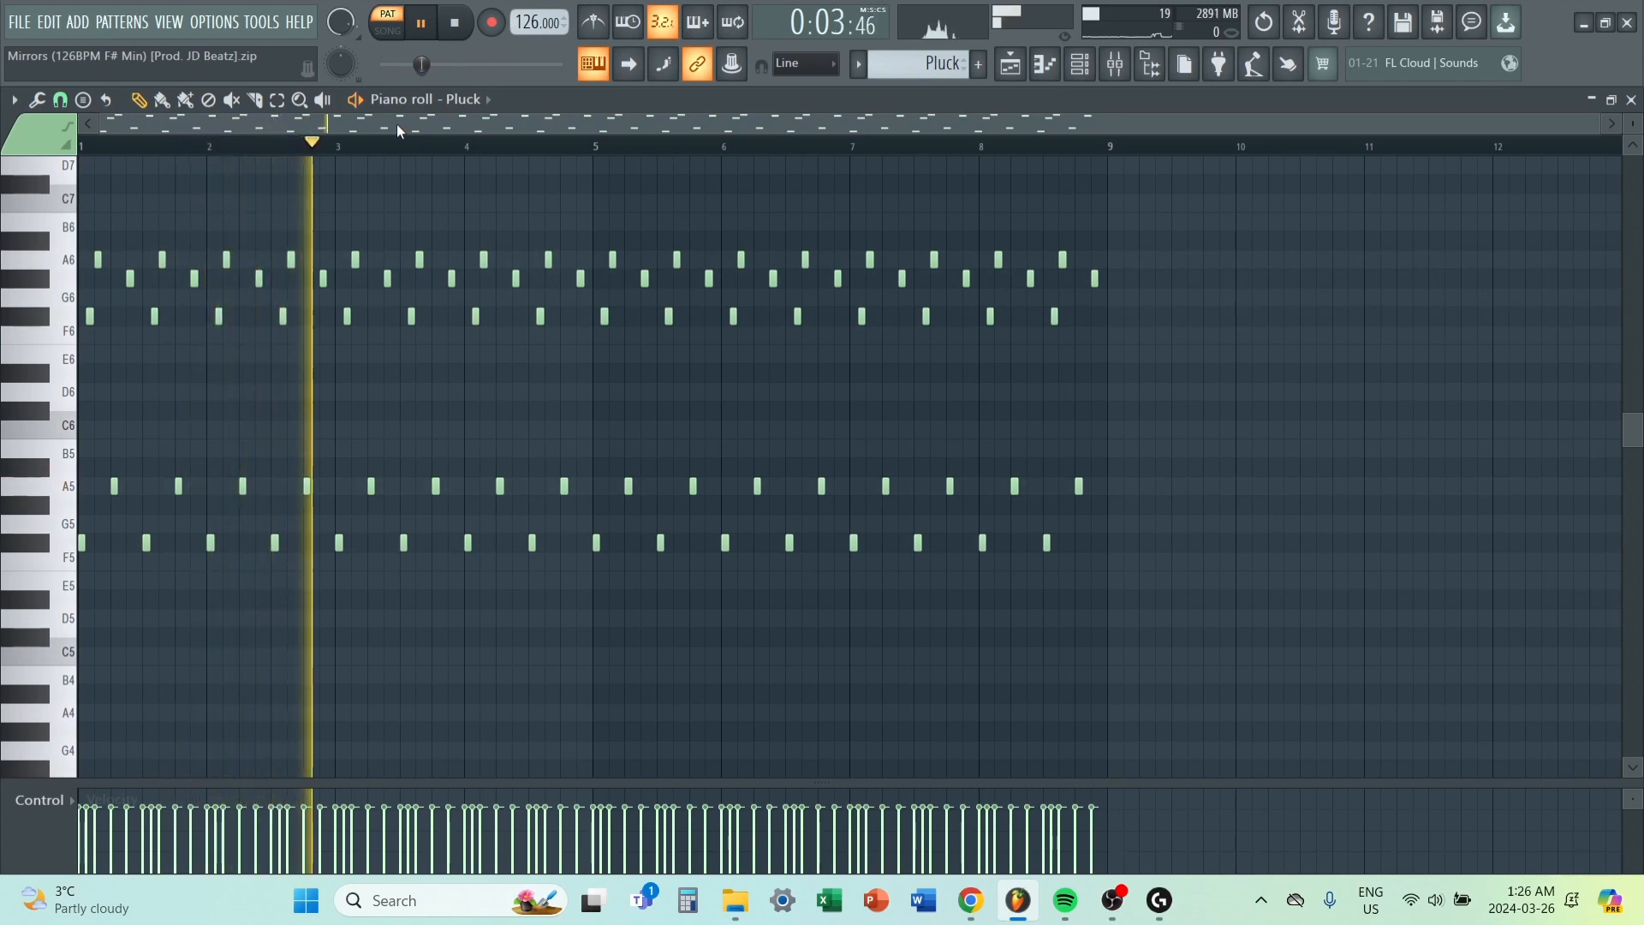
{"action": "key", "text": "space"}
Try to duplicate the first five-note phrase along the Pluck pattern.
{"action": "scroll", "coordinate": [146, 400], "scroll_direction": "up", "scroll_amount": 6}
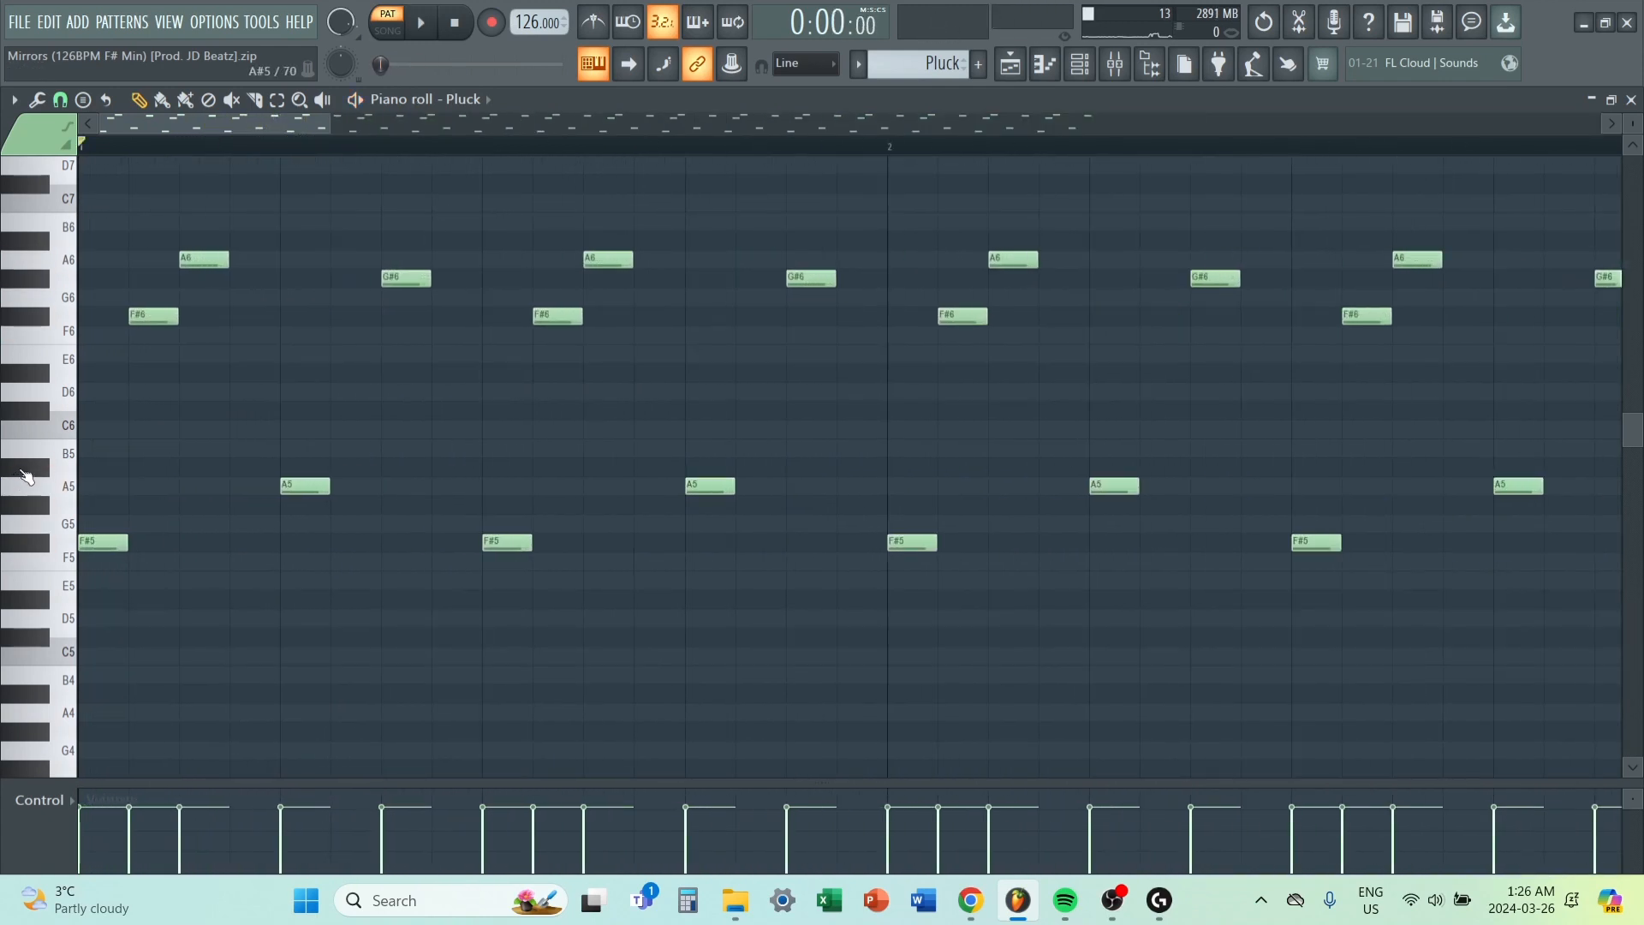
{"action": "left_click_drag", "start_coordinate": [428, 696], "coordinate": [74, 156]}
{"action": "scroll", "coordinate": [403, 381], "scroll_direction": "down", "scroll_amount": 6}
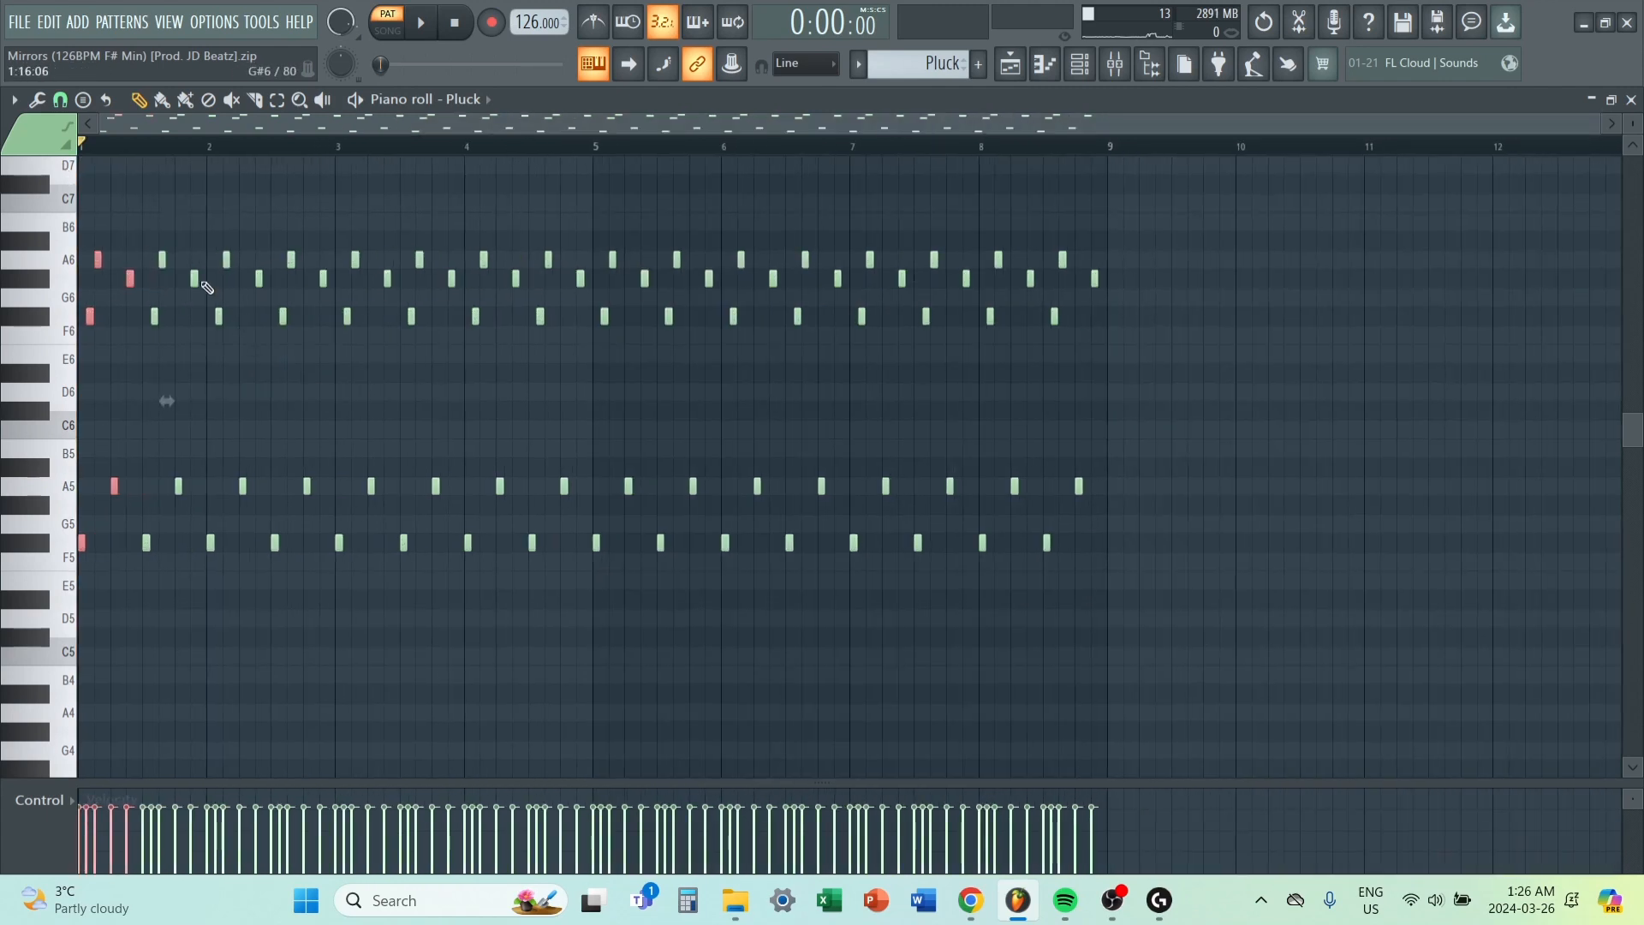
{"action": "key", "text": "ctrl+b"}
{"action": "key", "text": "ctrl+b"}
{"action": "key", "text": "ctrl+b"}
{"action": "key", "text": "ctrl+b"}
{"action": "key", "text": "ctrl+b"}
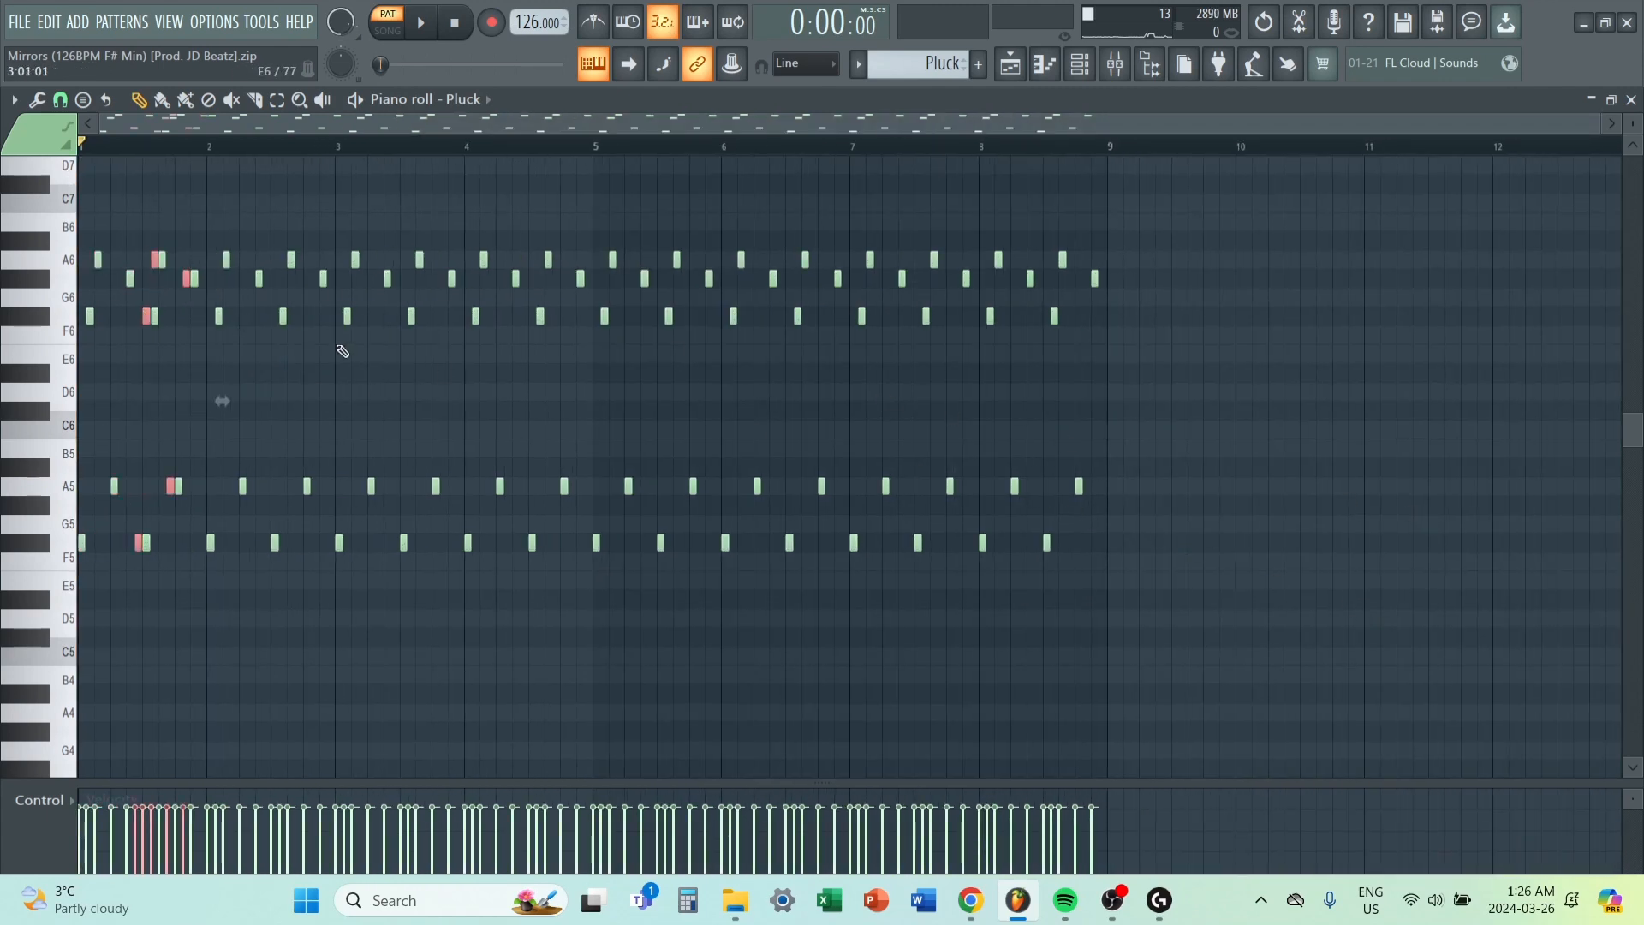
{"action": "key", "text": "ctrl+z"}
{"action": "key", "text": "ctrl+z"}
{"action": "key", "text": "ctrl+z"}
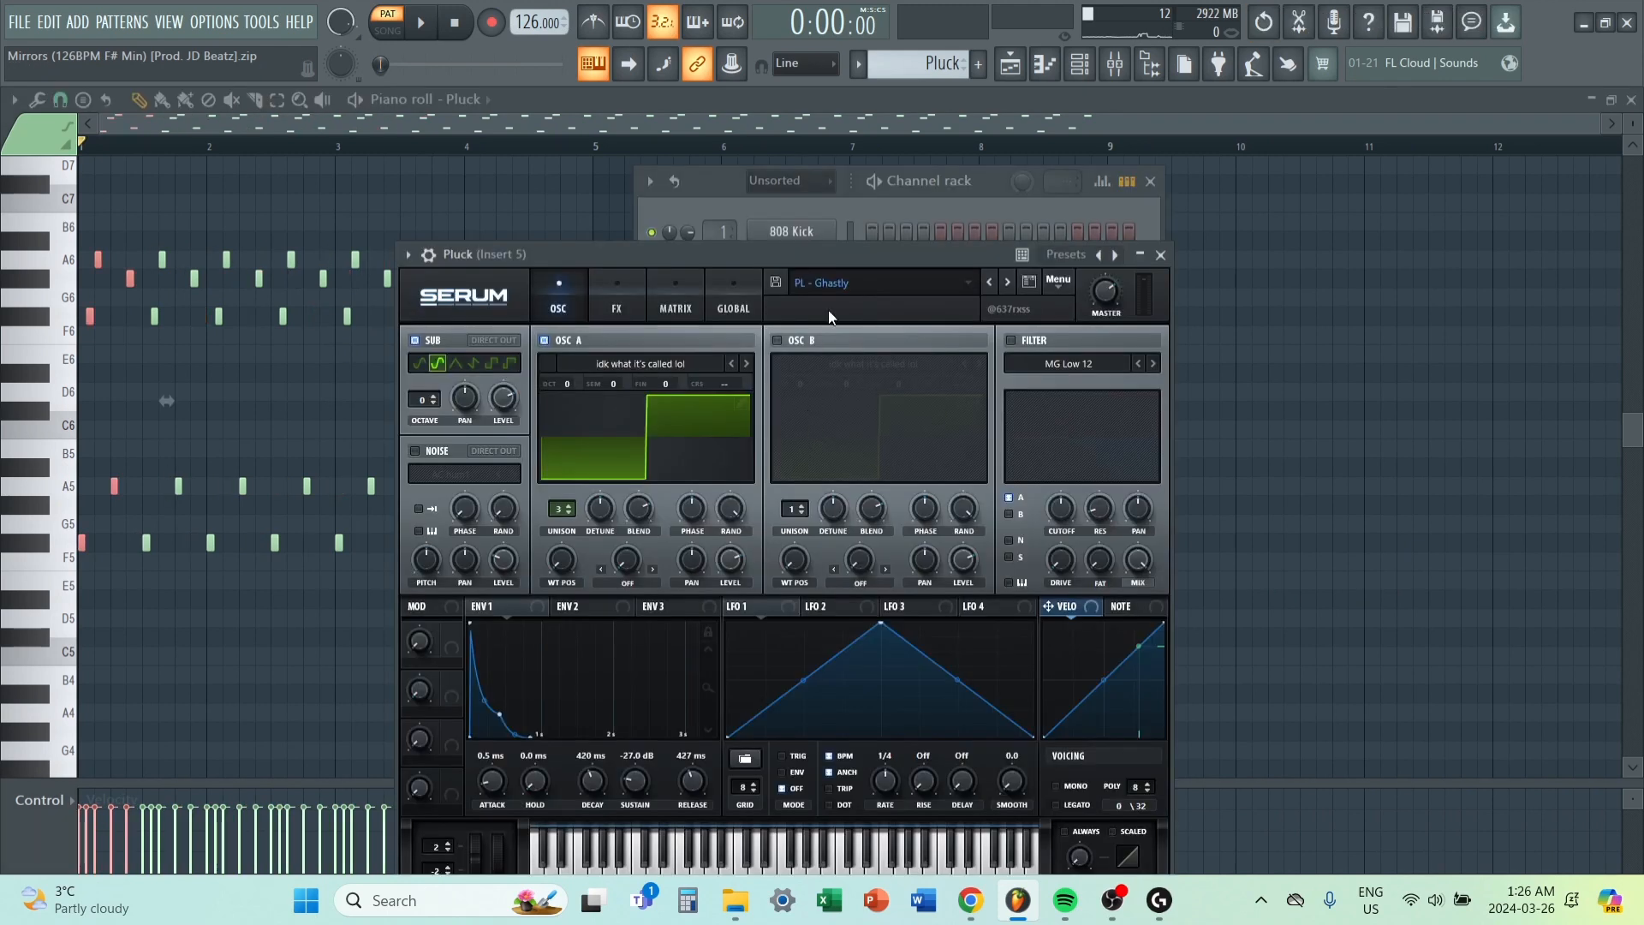
Open the Pluck channel's Serum preset list and browse to the Lephora bank among the user presets.
{"action": "left_click", "coordinate": [854, 278]}
{"action": "mouse_move", "coordinate": [848, 511]}
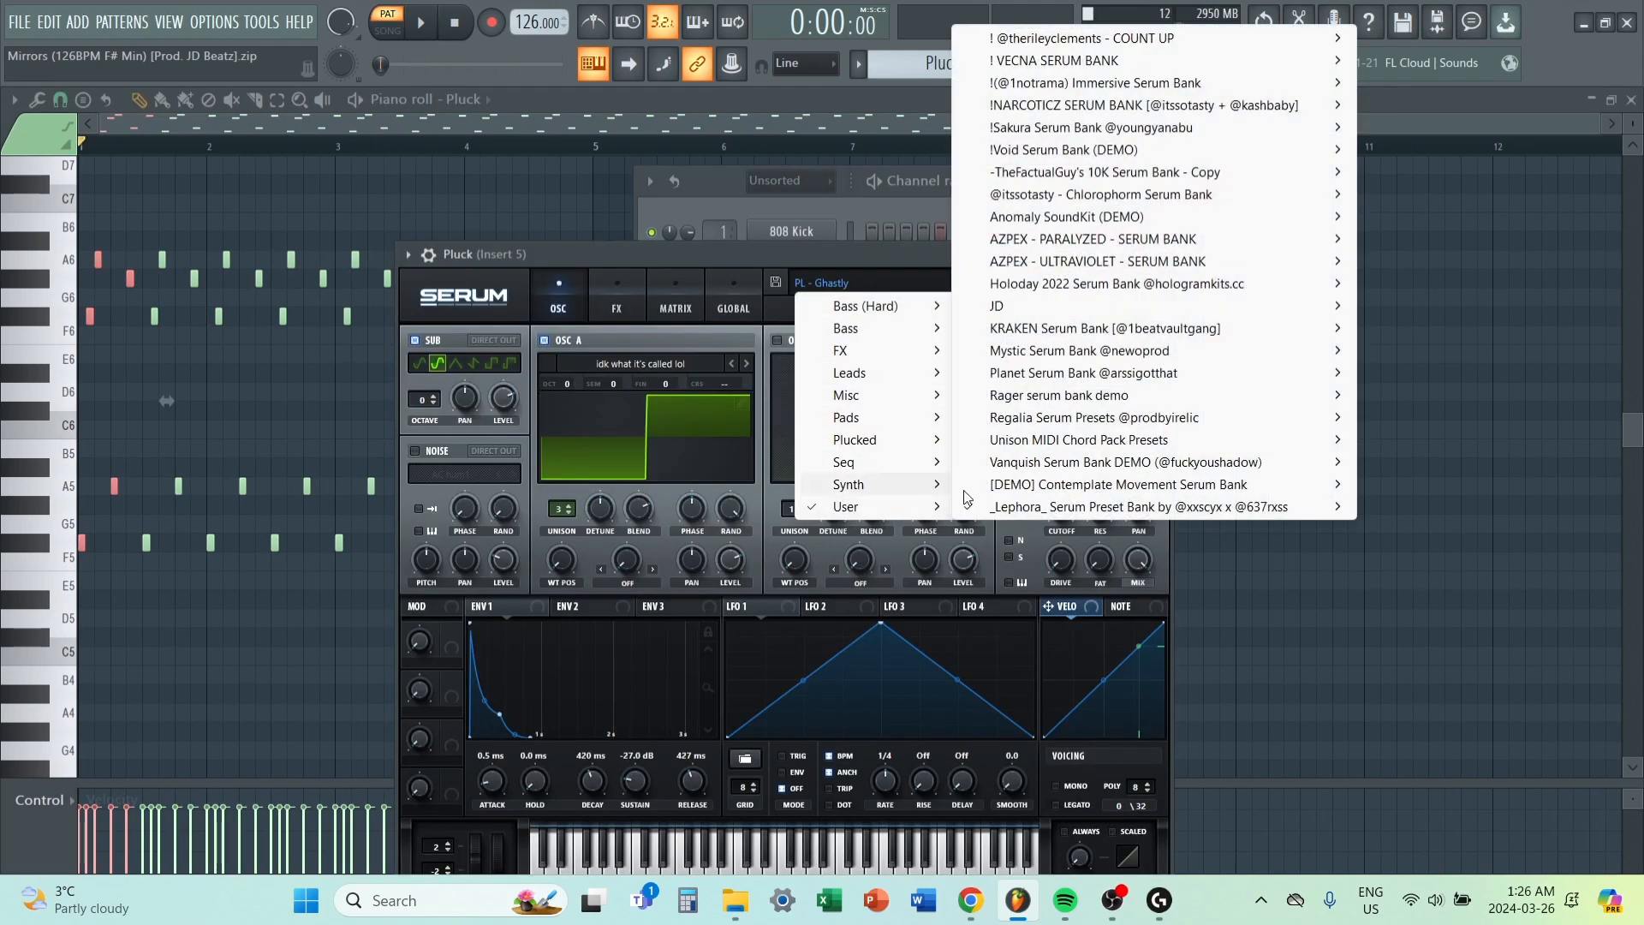
{"action": "mouse_move", "coordinate": [1065, 512]}
{"action": "mouse_move", "coordinate": [1389, 512]}
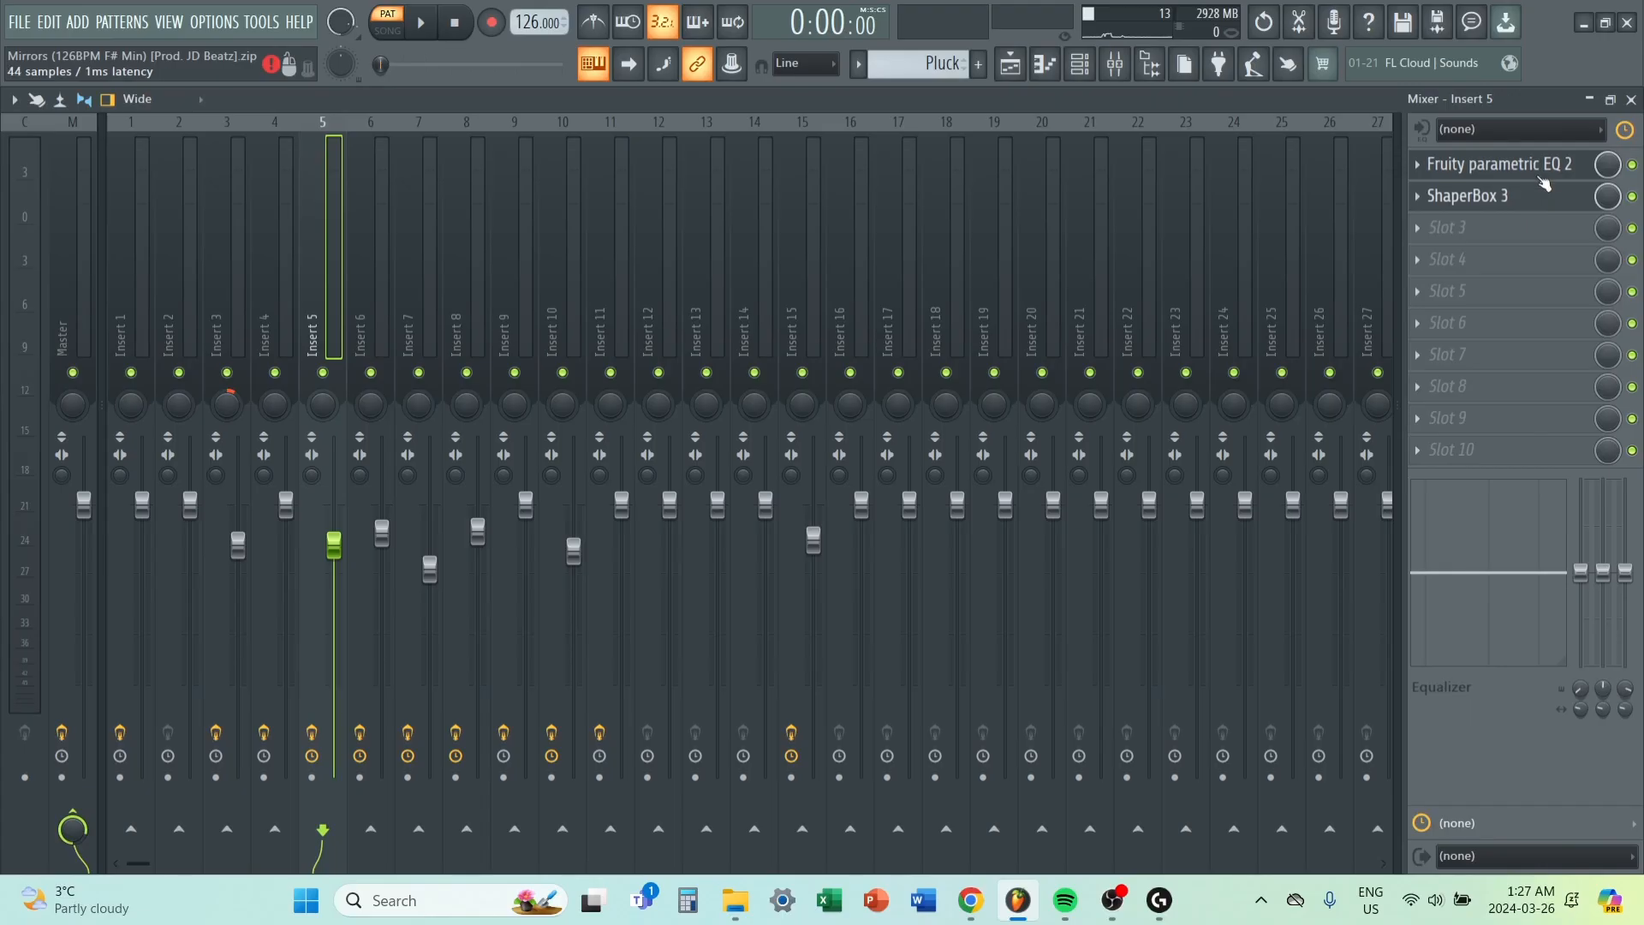
Inspect Fruity parametric EQ 2 and ShaperBox 3 on the Pluck's mixer insert, and list the saved personal ShaperBox presets.
{"action": "left_click", "coordinate": [1537, 168]}
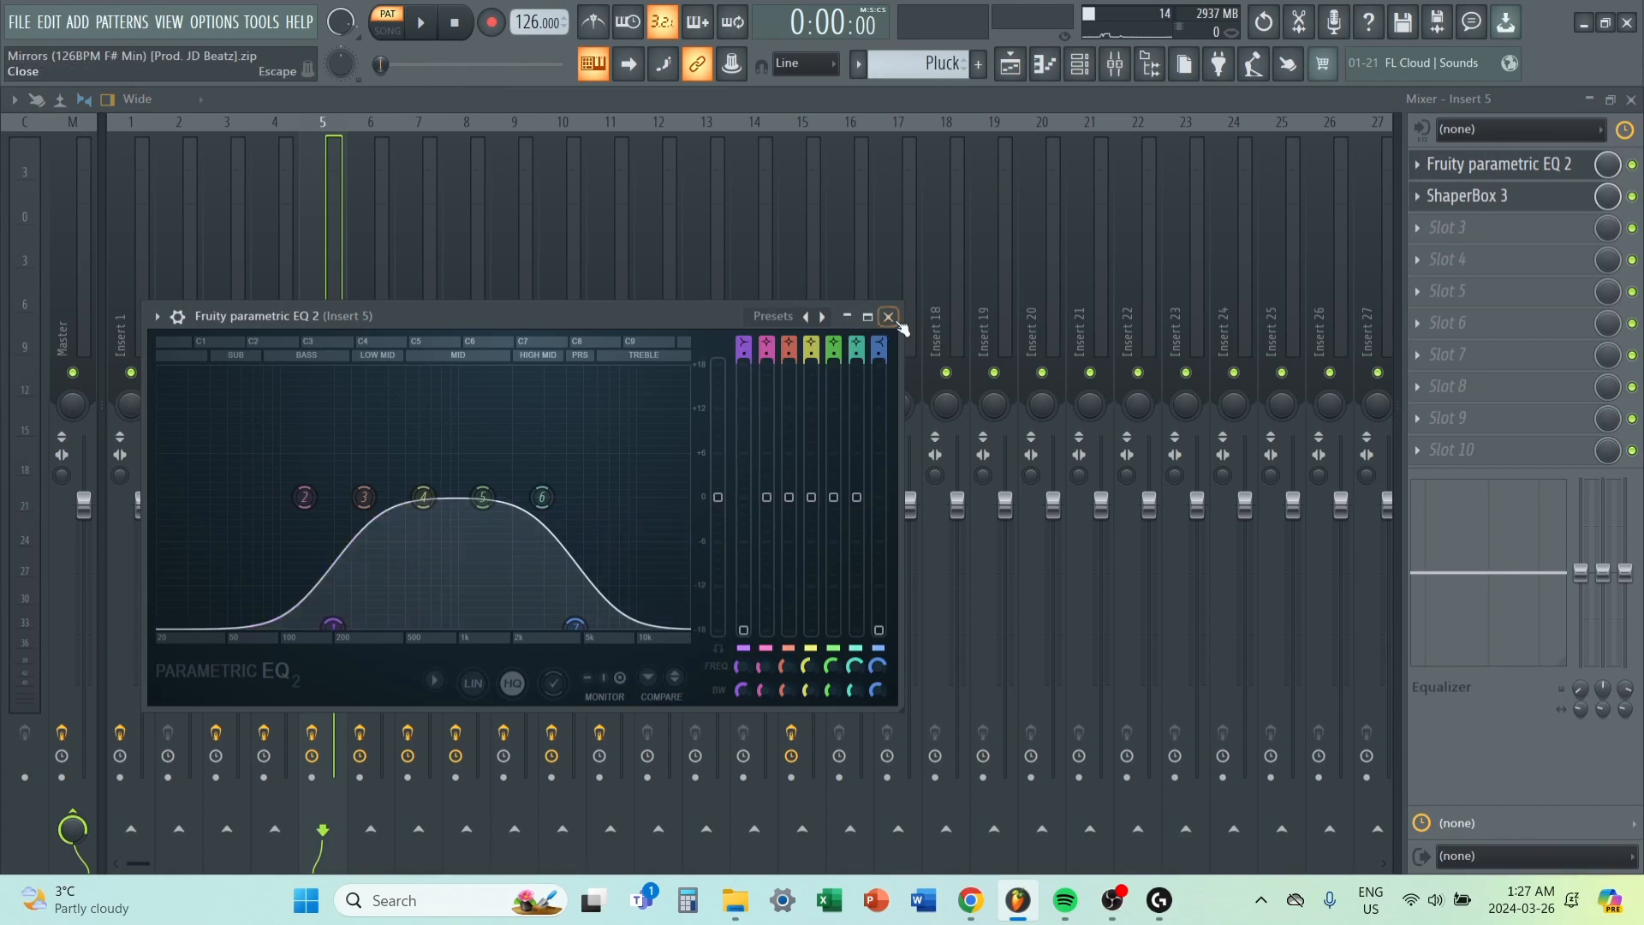
{"action": "left_click", "coordinate": [897, 319]}
{"action": "left_click", "coordinate": [1498, 195]}
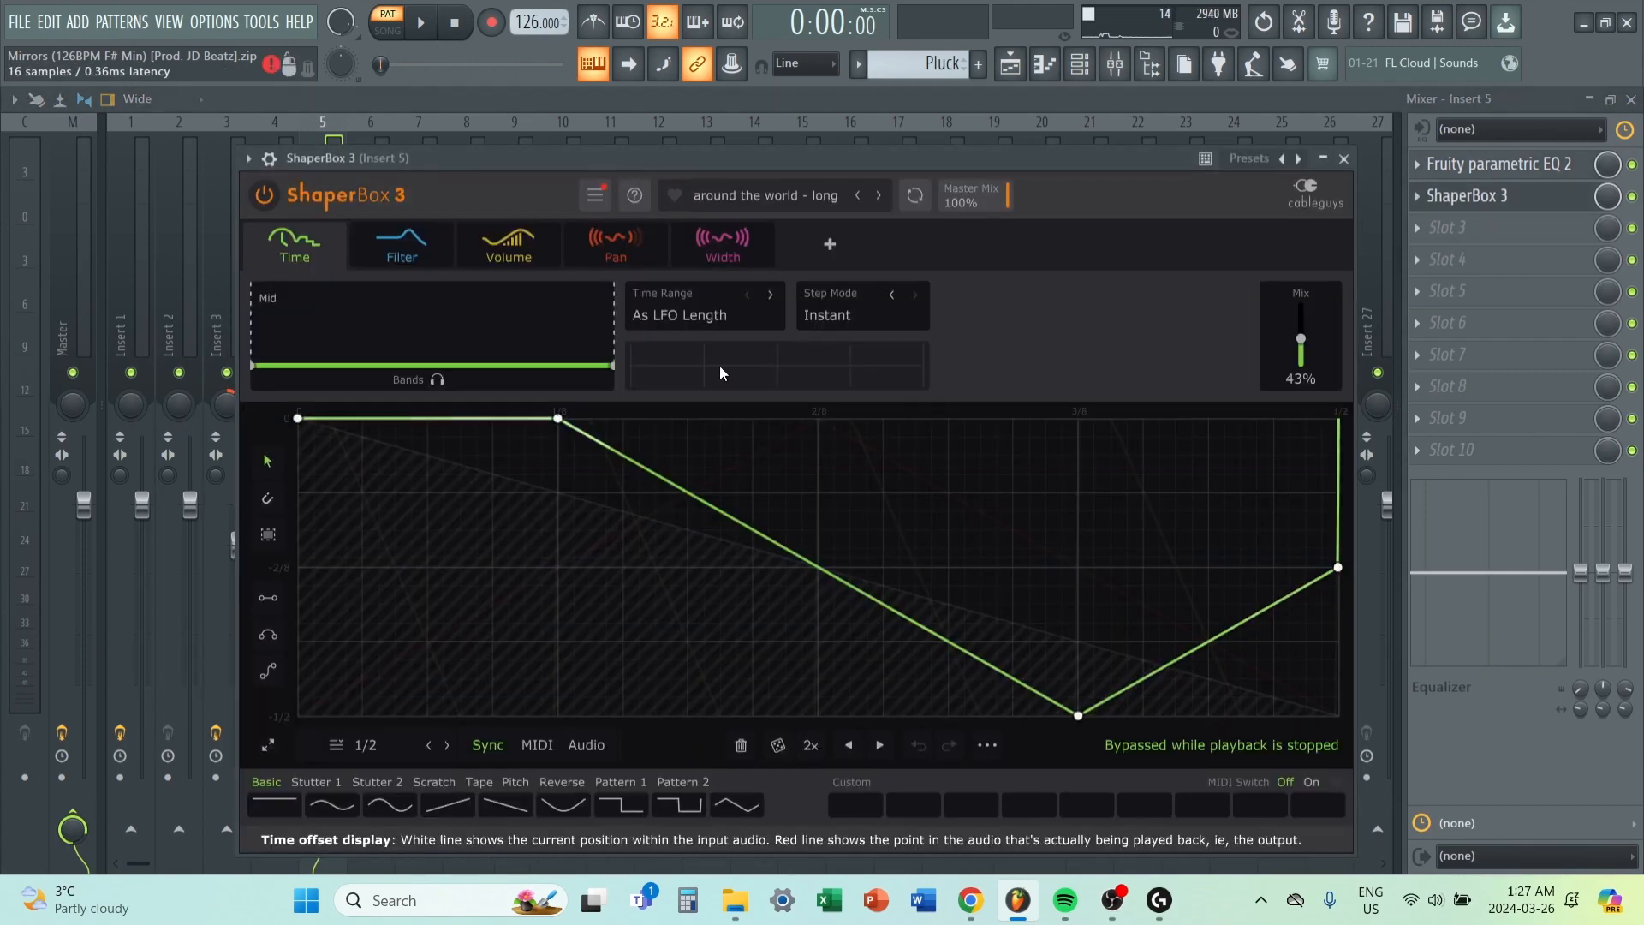
{"action": "left_click", "coordinate": [773, 196]}
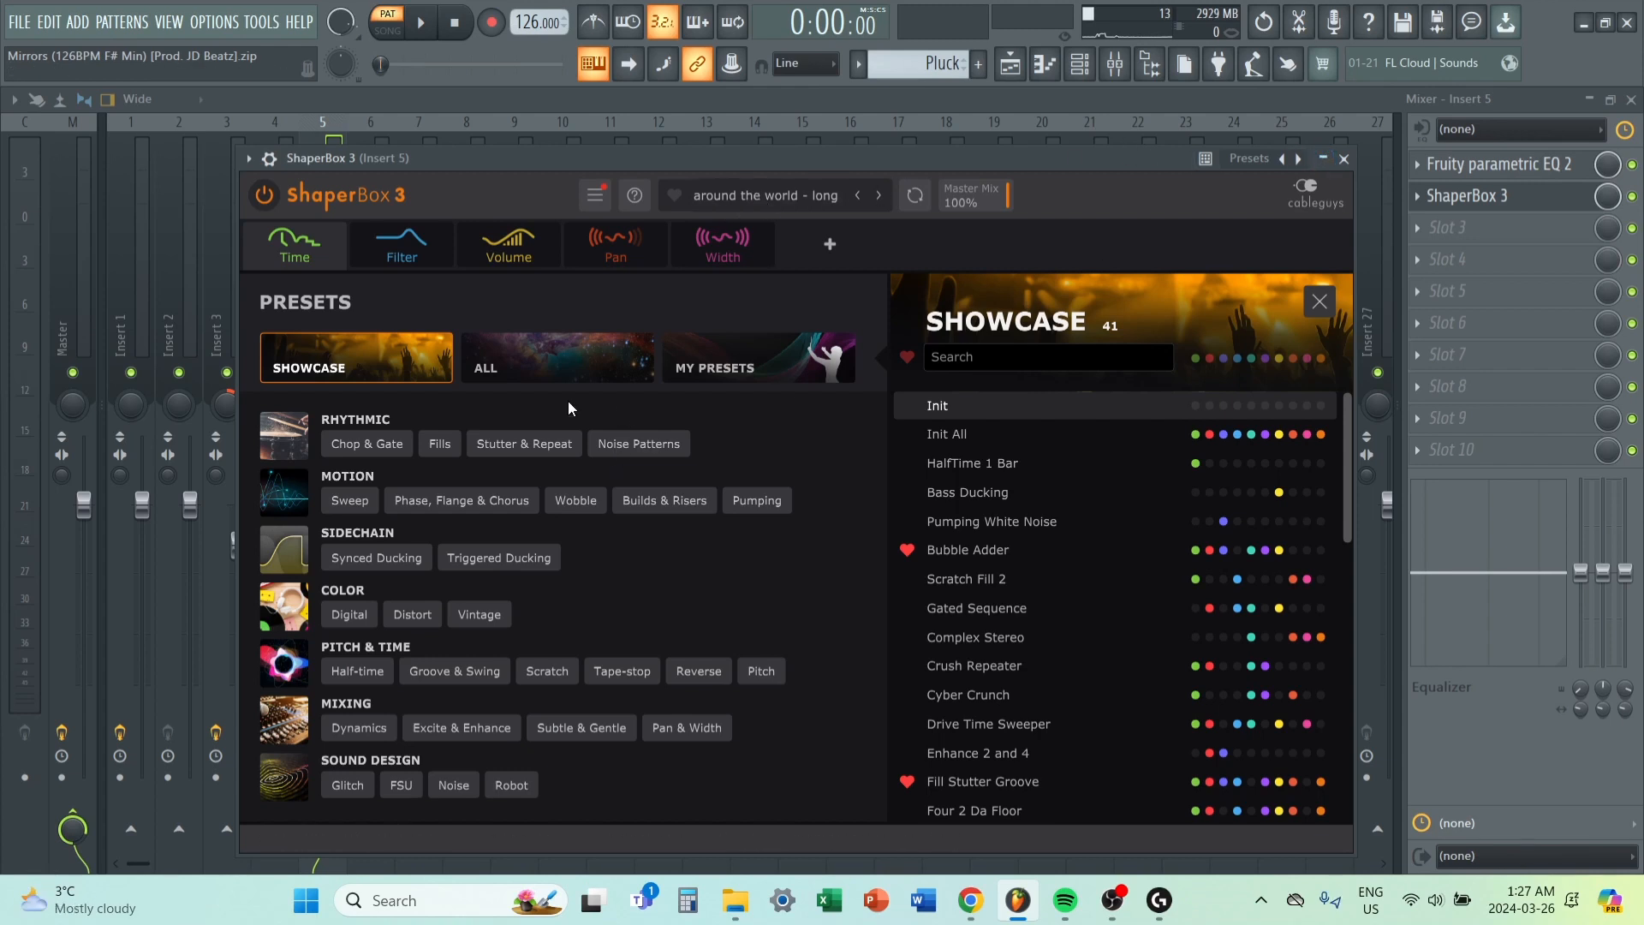
{"action": "left_click", "coordinate": [737, 369]}
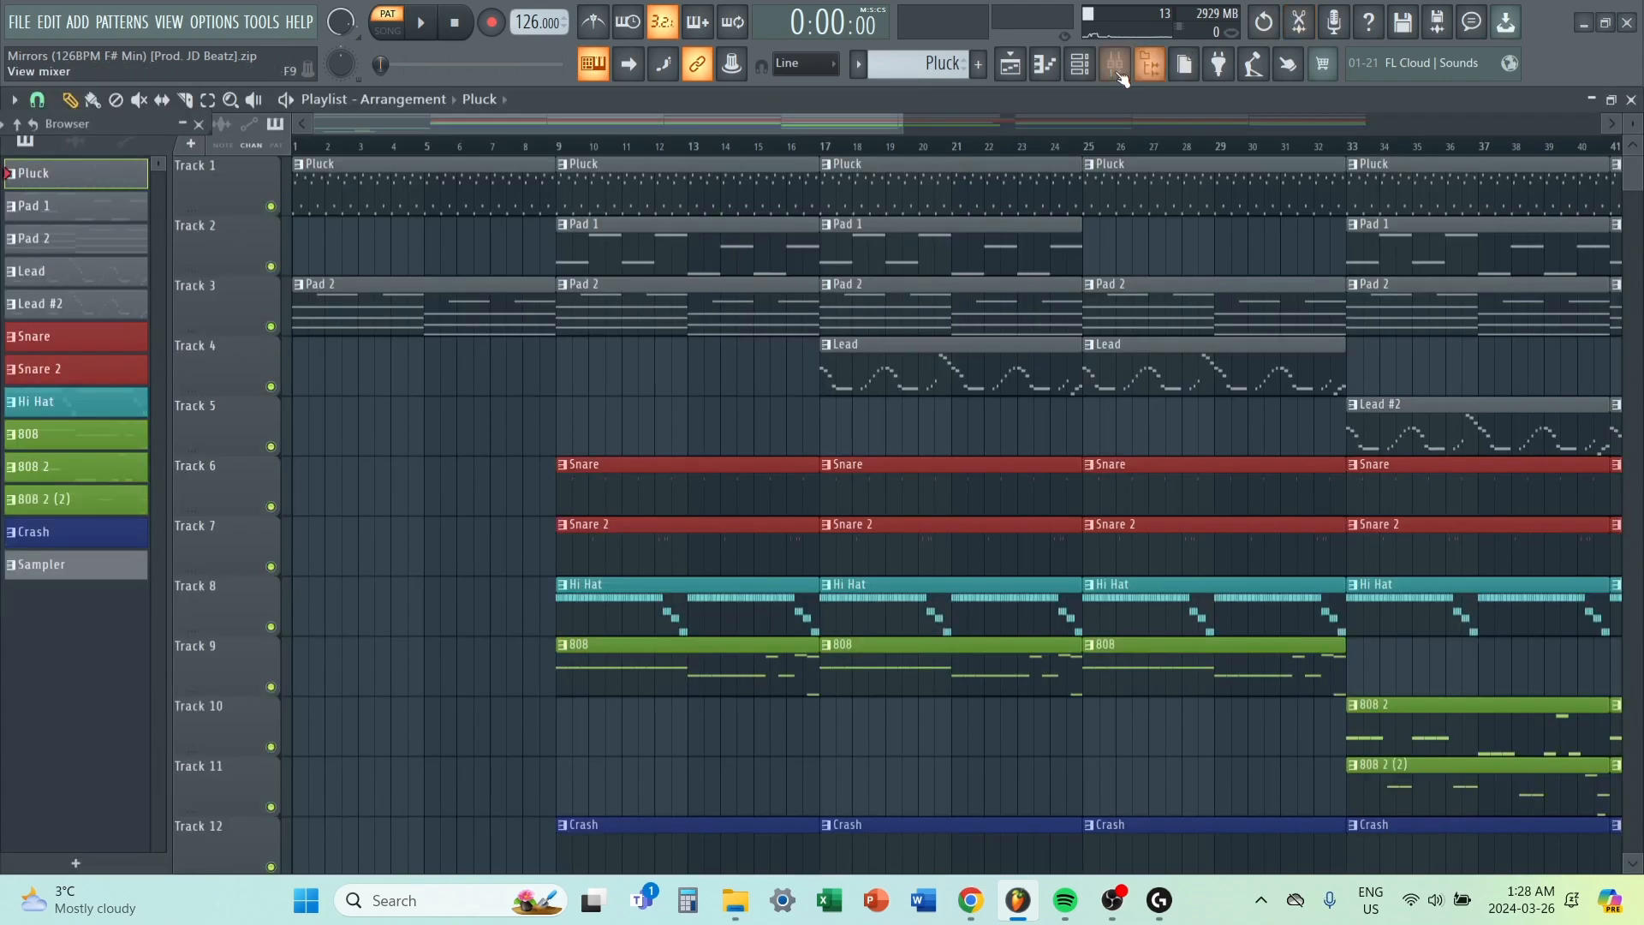
Compare the Pluck's playback with ShaperBox 3 disabled and enabled on Insert 5.
{"action": "left_click", "coordinate": [1116, 65]}
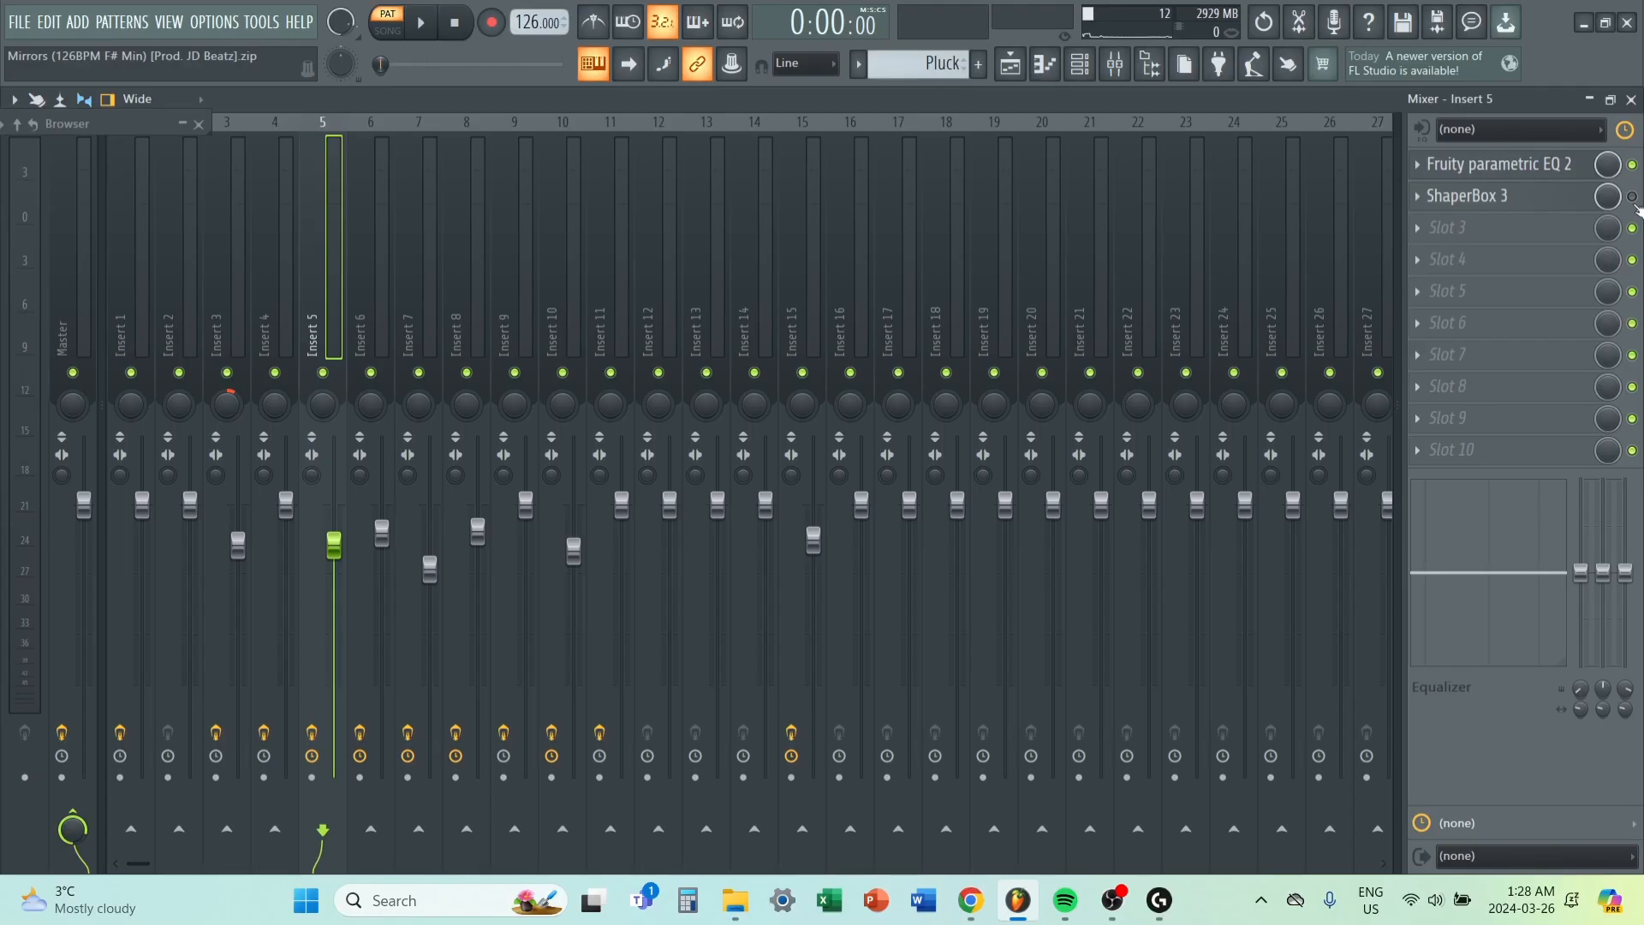
{"action": "key", "text": "space"}
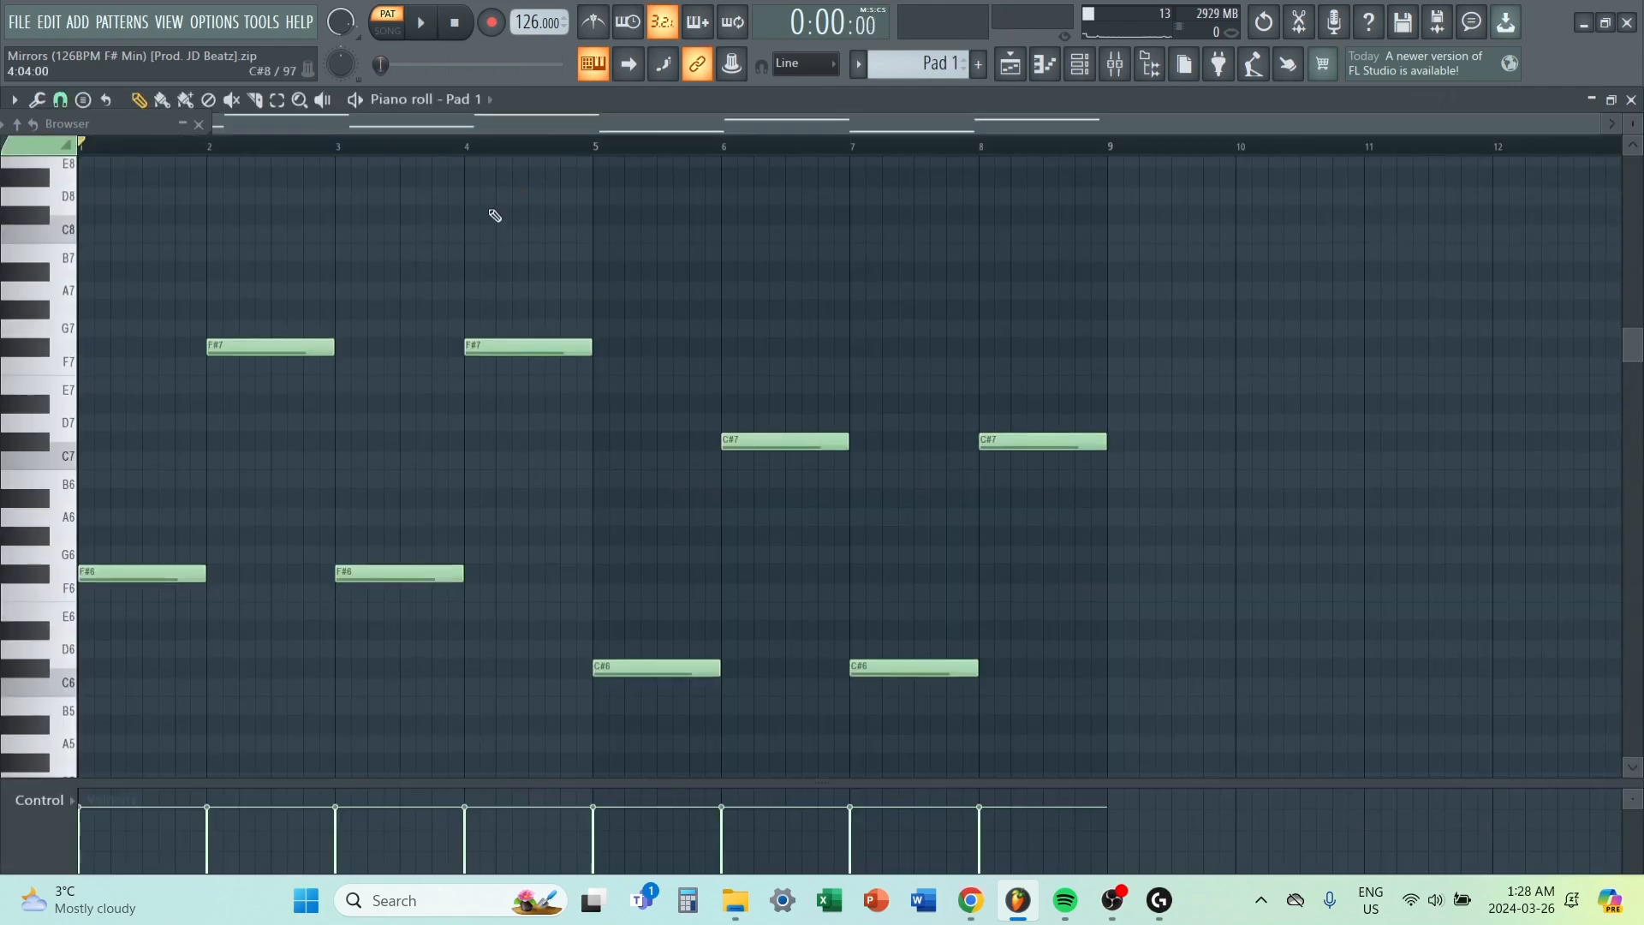
Open the Pad 1 pattern in the piano roll and play it back.
{"action": "scroll", "coordinate": [495, 216], "scroll_direction": "up", "scroll_amount": 1}
{"action": "scroll", "coordinate": [423, 167], "scroll_direction": "down", "scroll_amount": 4}
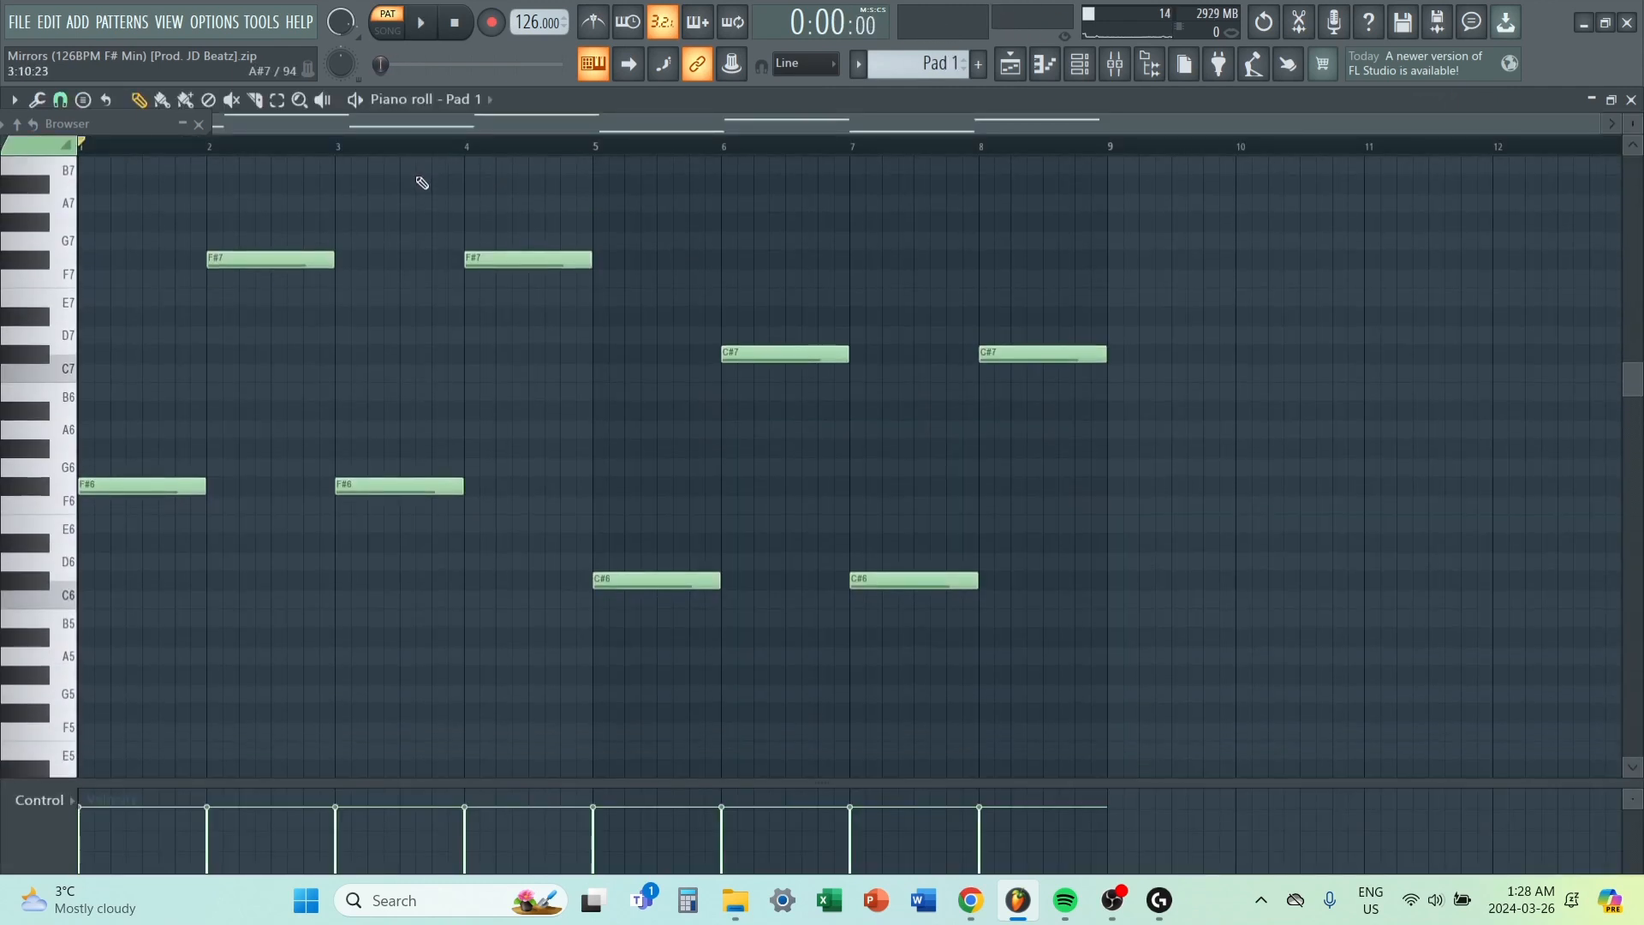
{"action": "scroll", "coordinate": [422, 180], "scroll_direction": "up", "scroll_amount": 2}
{"action": "key", "text": "space"}
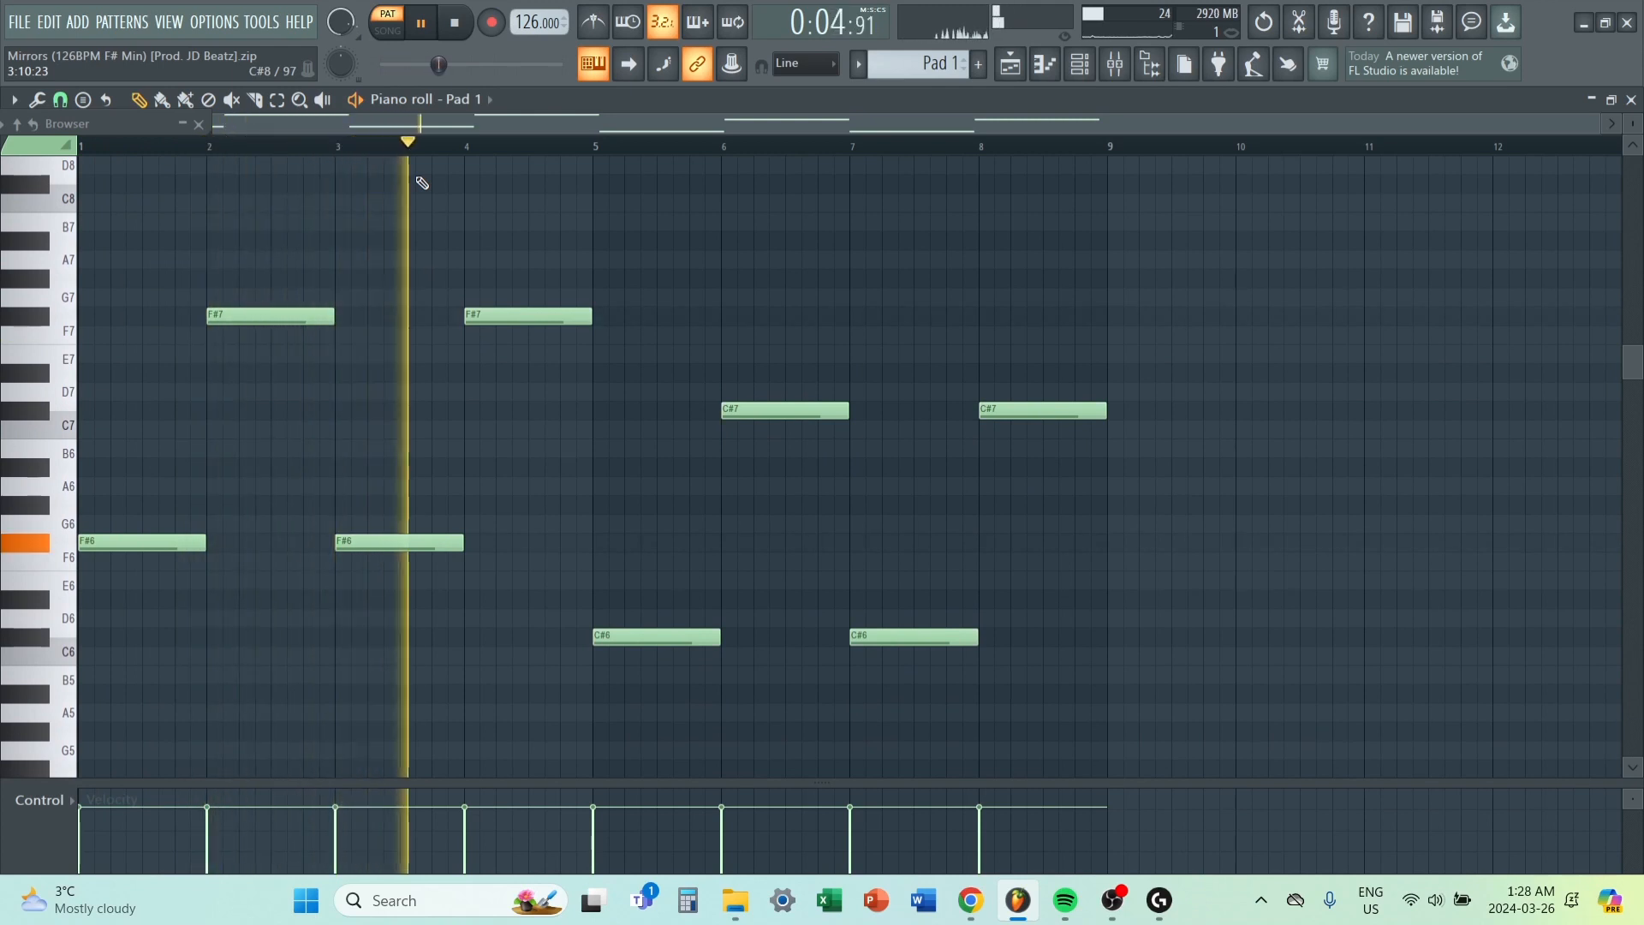
{"action": "key", "text": "space"}
Open Pad 1's Serum instrument and show its current preset within the Seq category.
{"action": "left_click", "coordinate": [1081, 67]}
{"action": "left_click", "coordinate": [781, 514]}
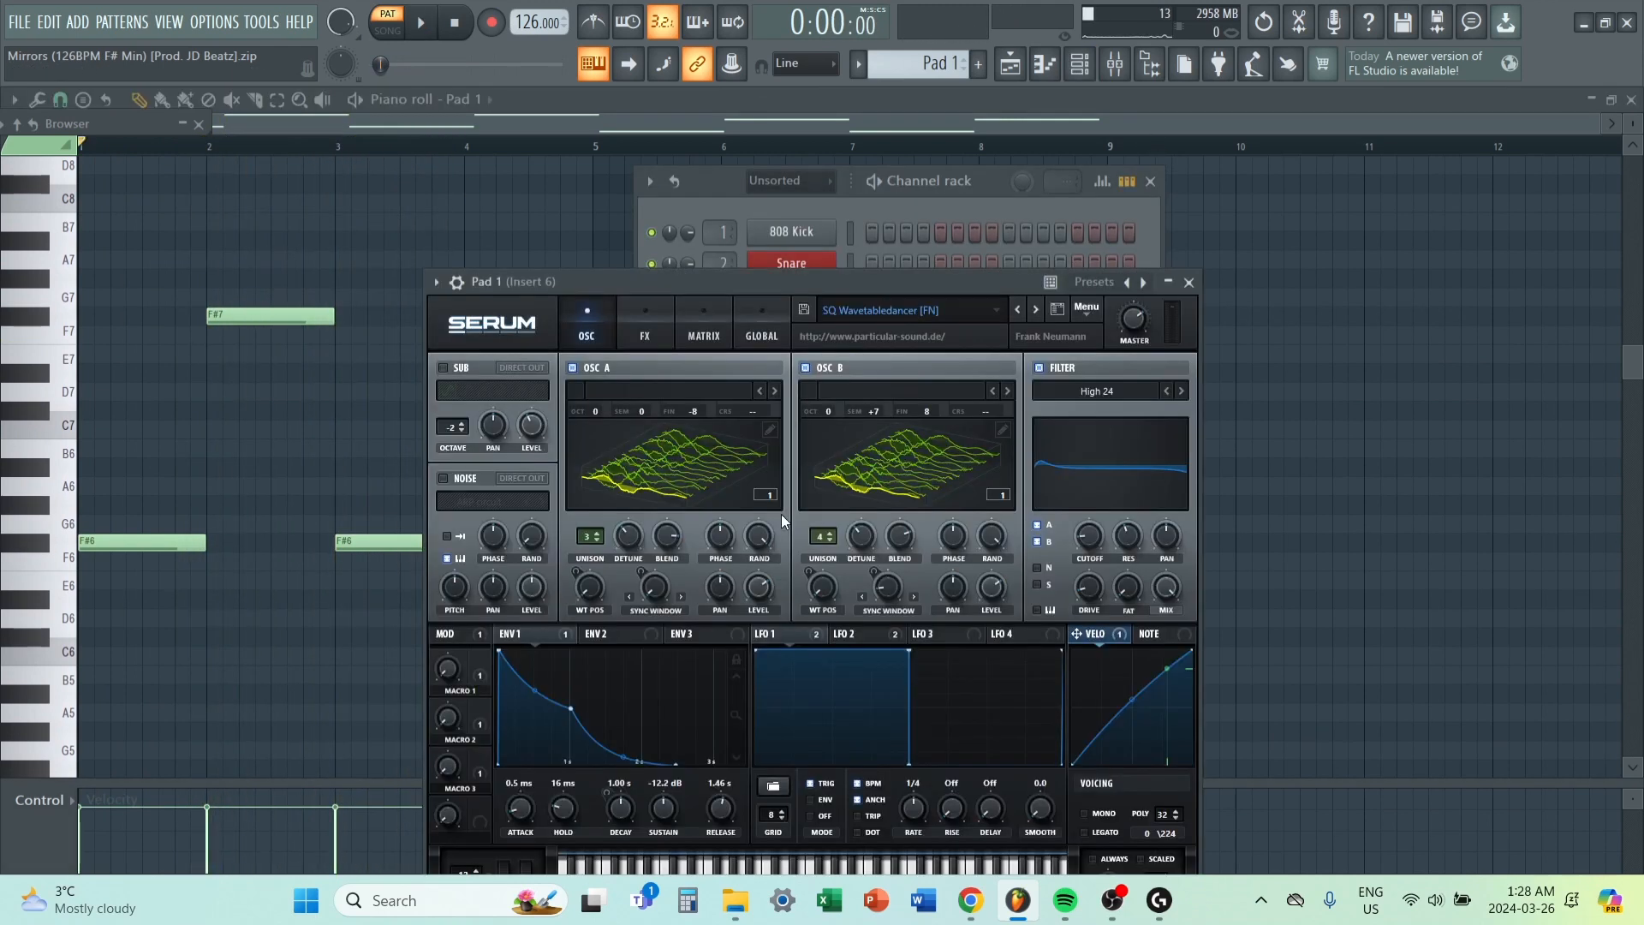
{"action": "left_click", "coordinate": [920, 310]}
{"action": "mouse_move", "coordinate": [890, 492]}
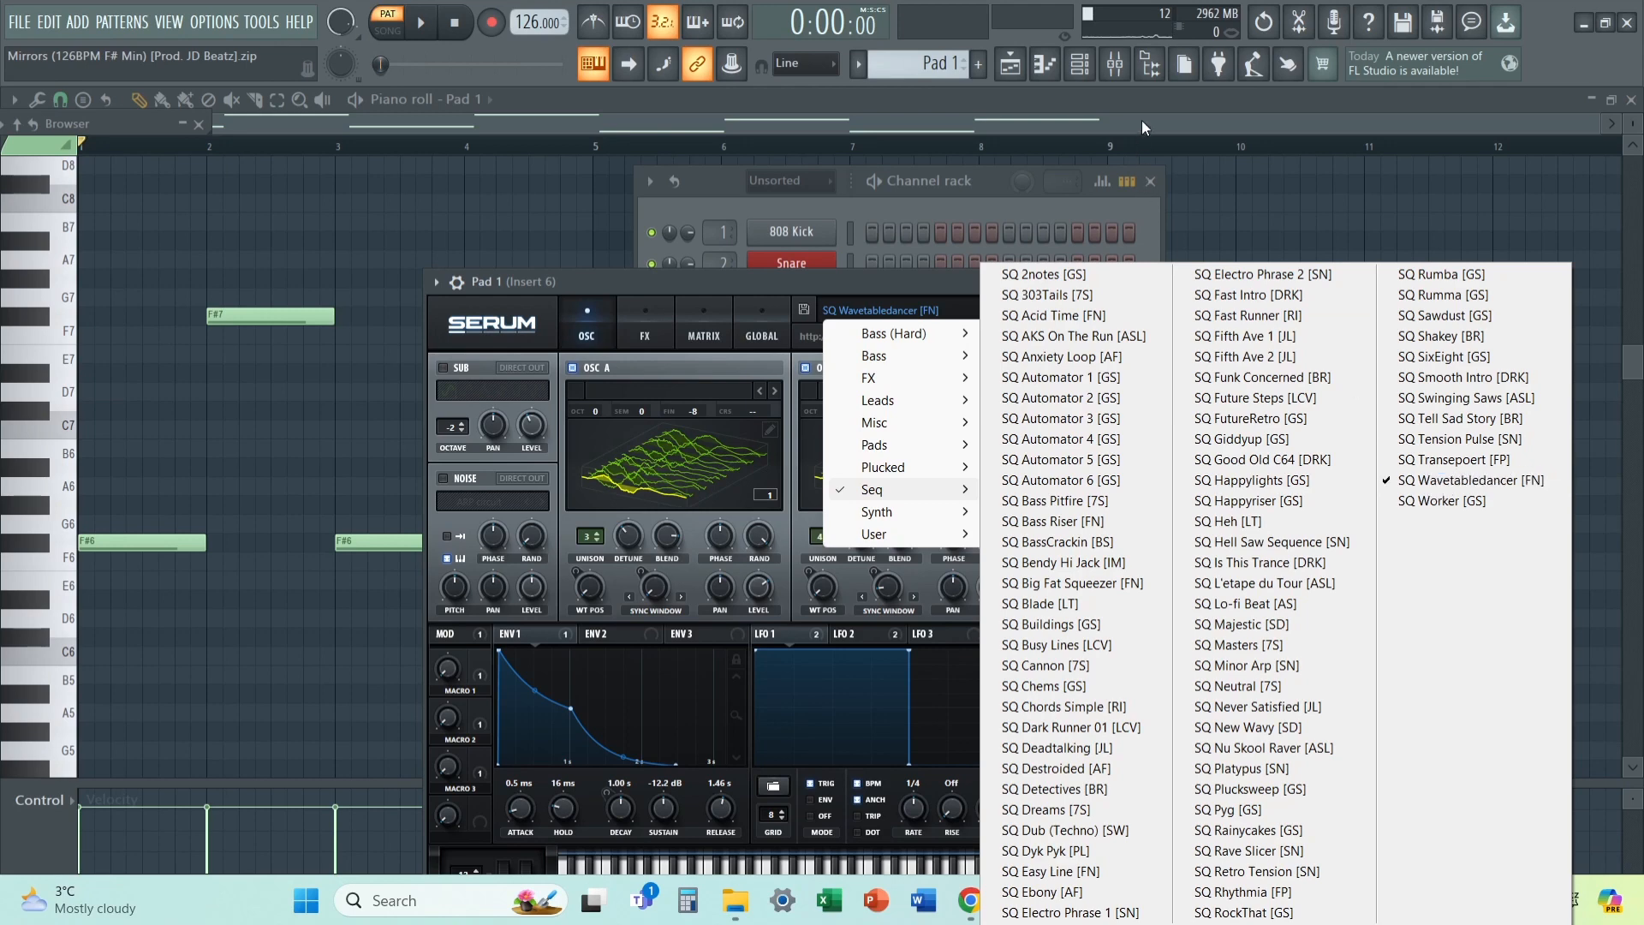
Inspect the Fruity parametric EQ 2 and Portal effects on Pad 1's mixer insert.
{"action": "left_click", "coordinate": [1113, 67]}
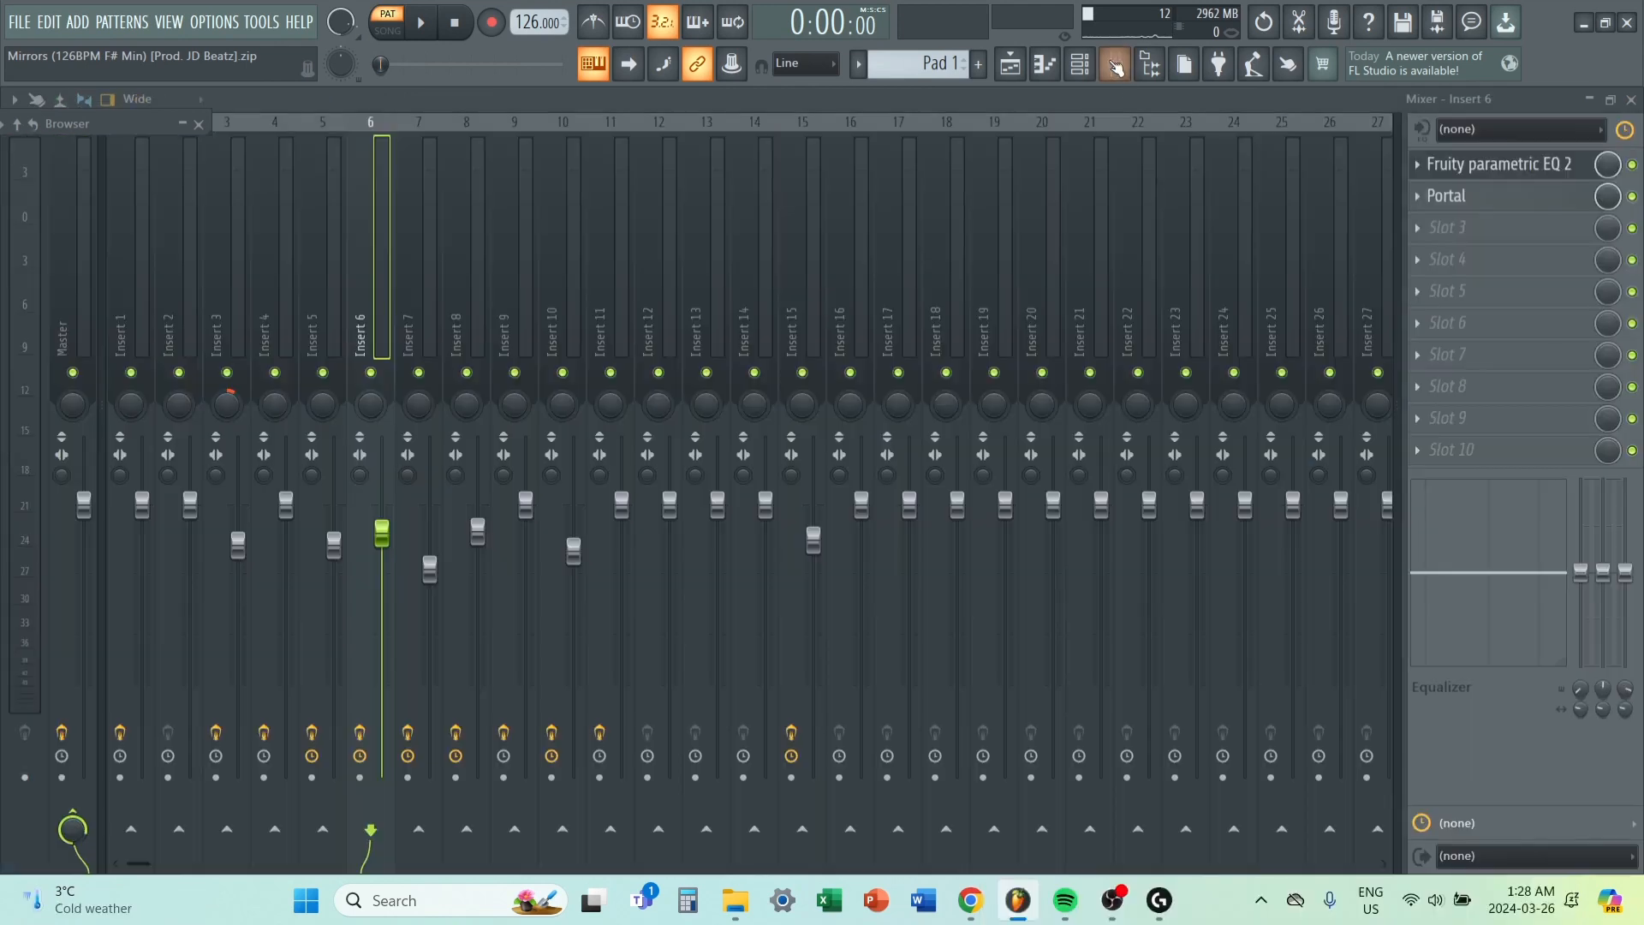
{"action": "left_click", "coordinate": [1503, 172]}
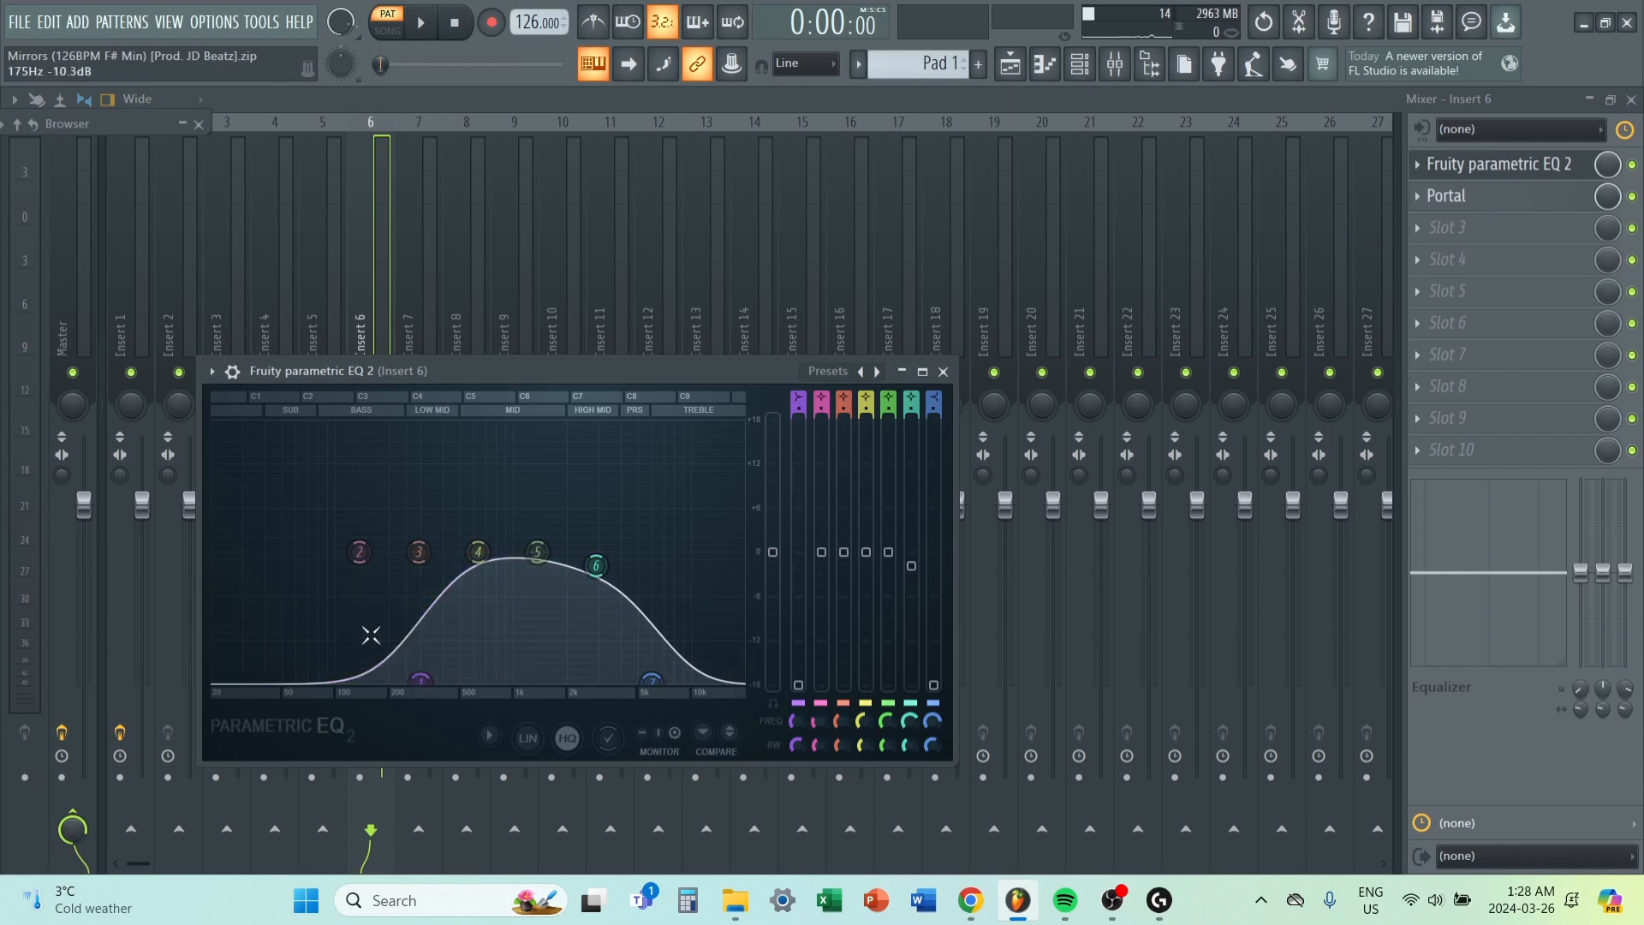
{"action": "left_click", "coordinate": [943, 372]}
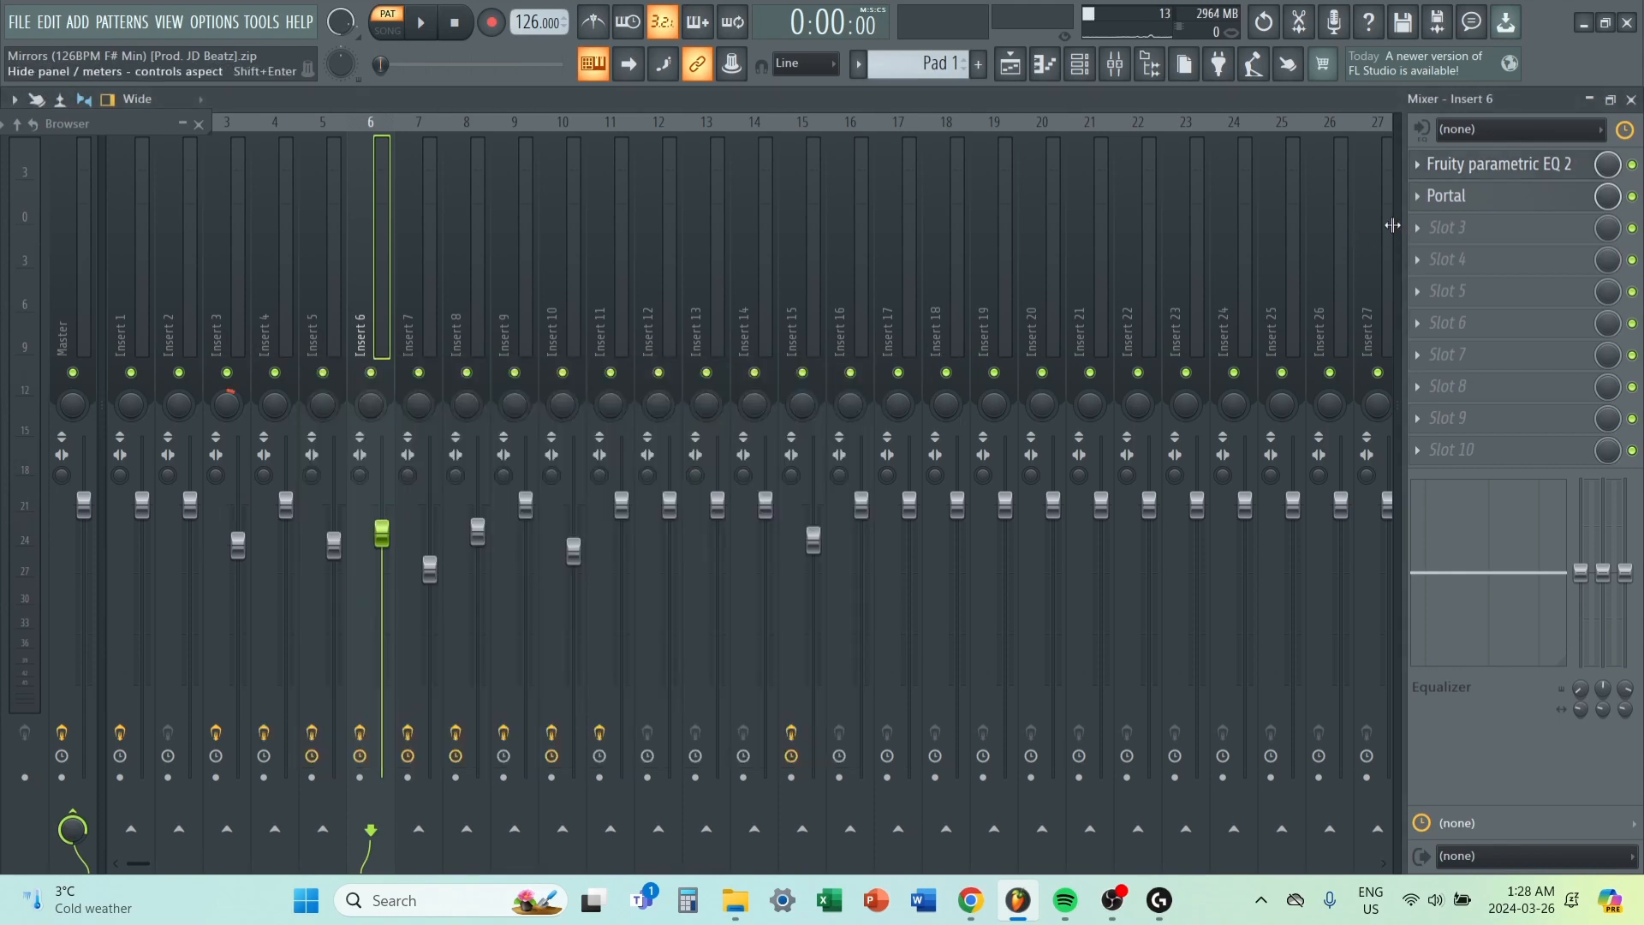
{"action": "left_click", "coordinate": [1509, 201]}
{"action": "left_click", "coordinate": [1504, 100]}
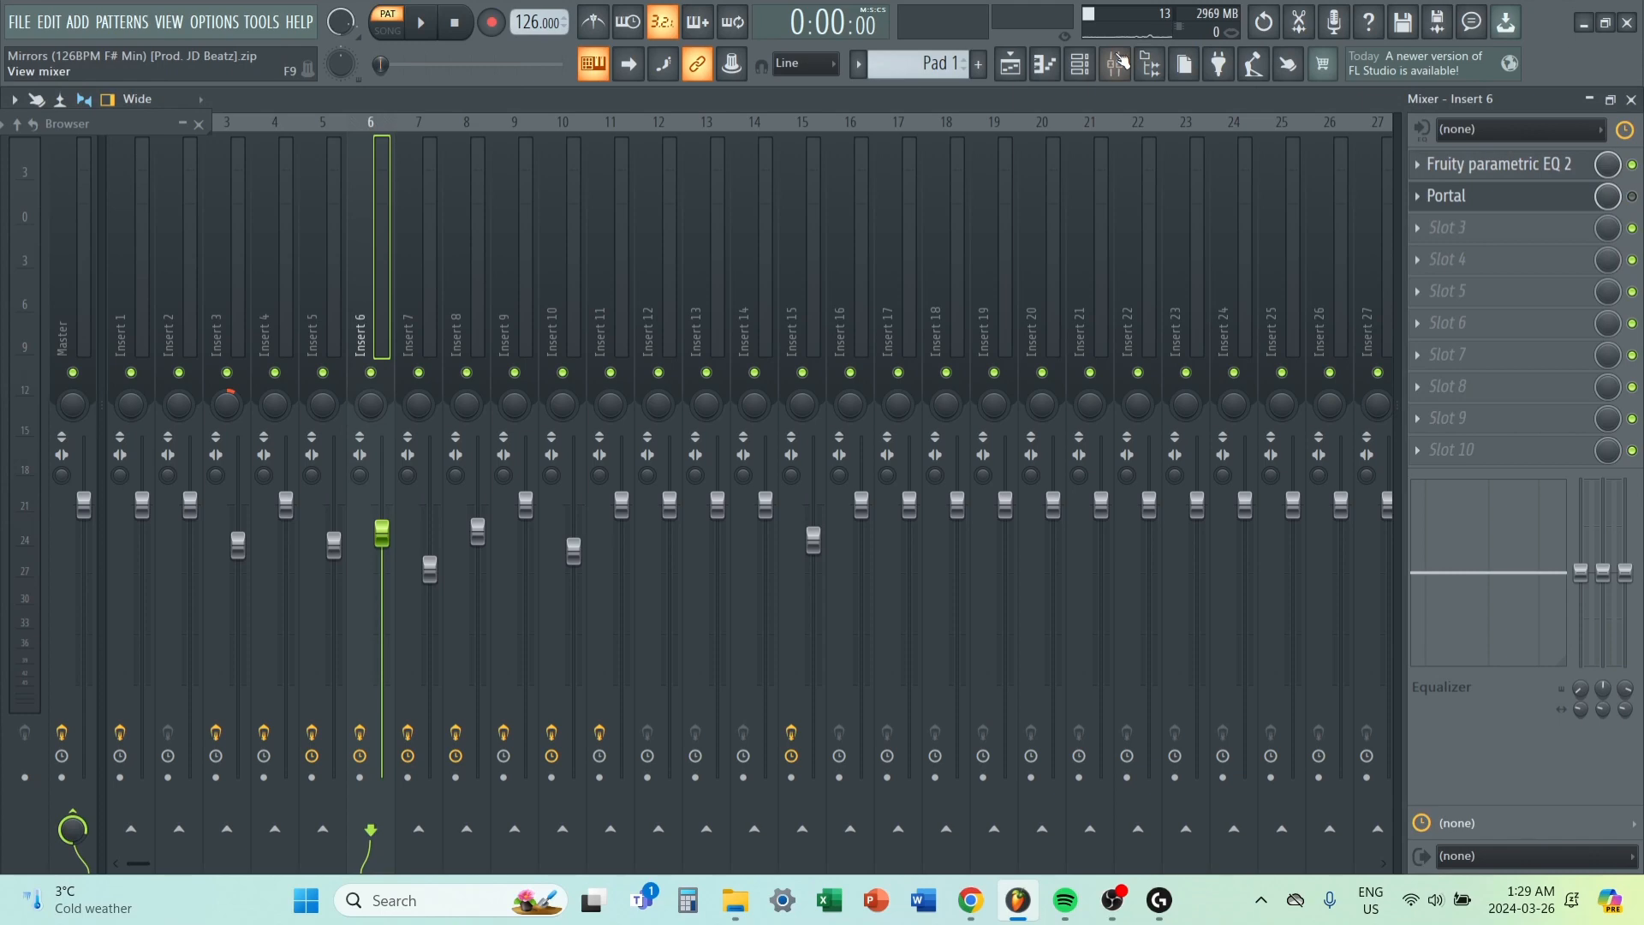
Play the Pad 1 pattern and compare its sound with Portal disabled and enabled on Insert 6.
{"action": "left_click", "coordinate": [1051, 69]}
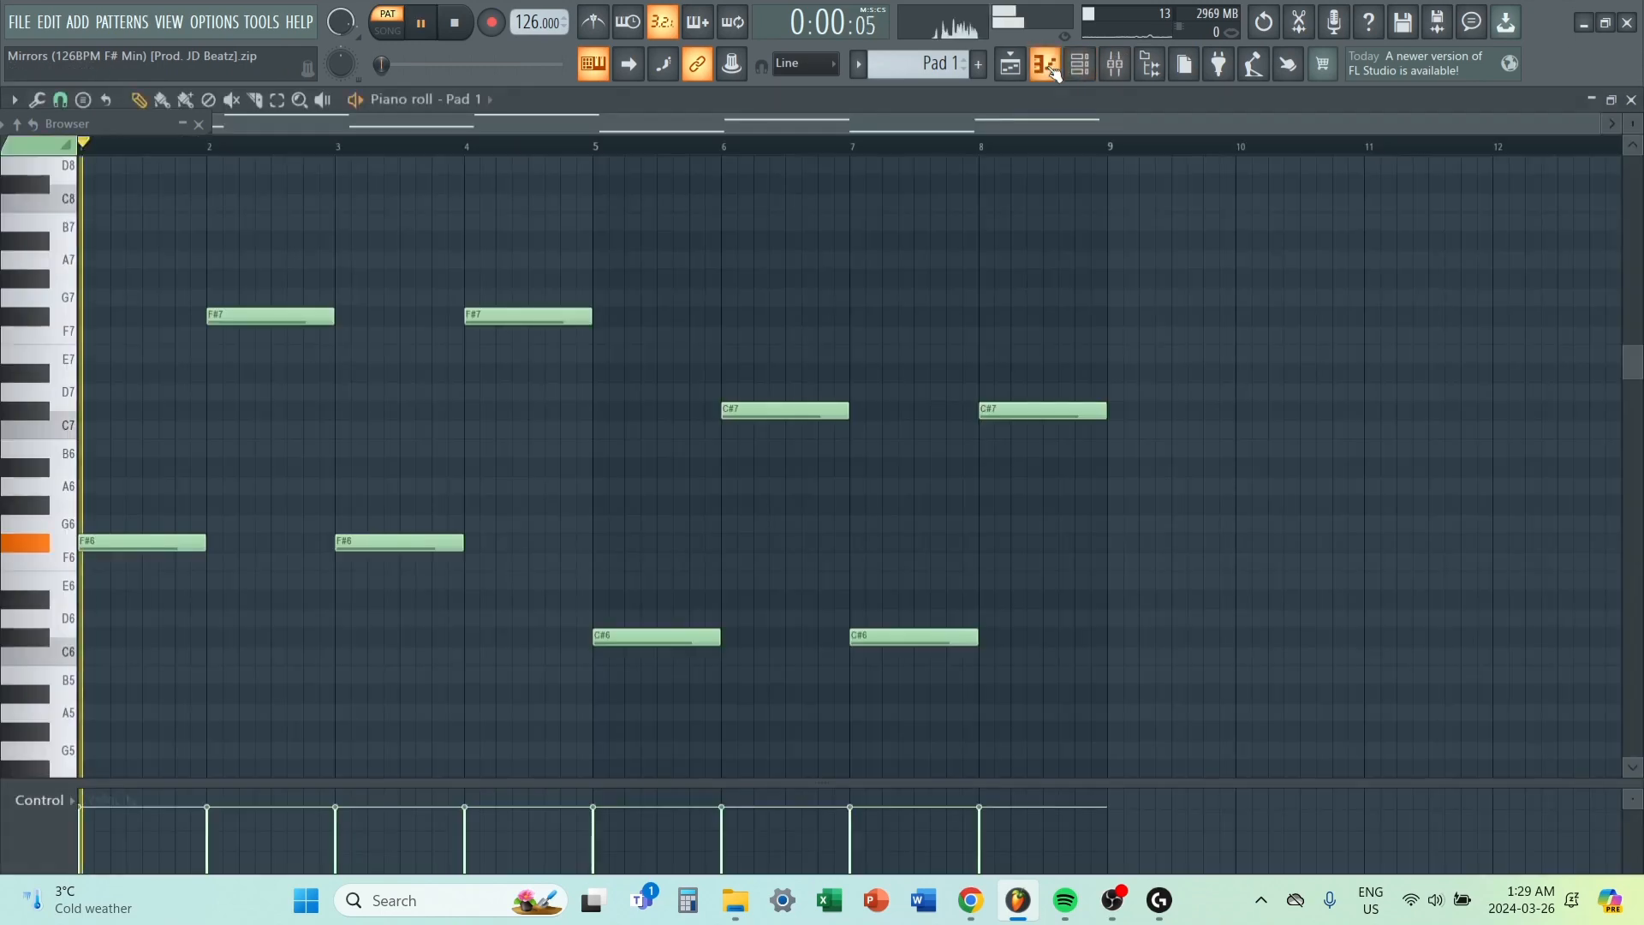
{"action": "key", "text": "space"}
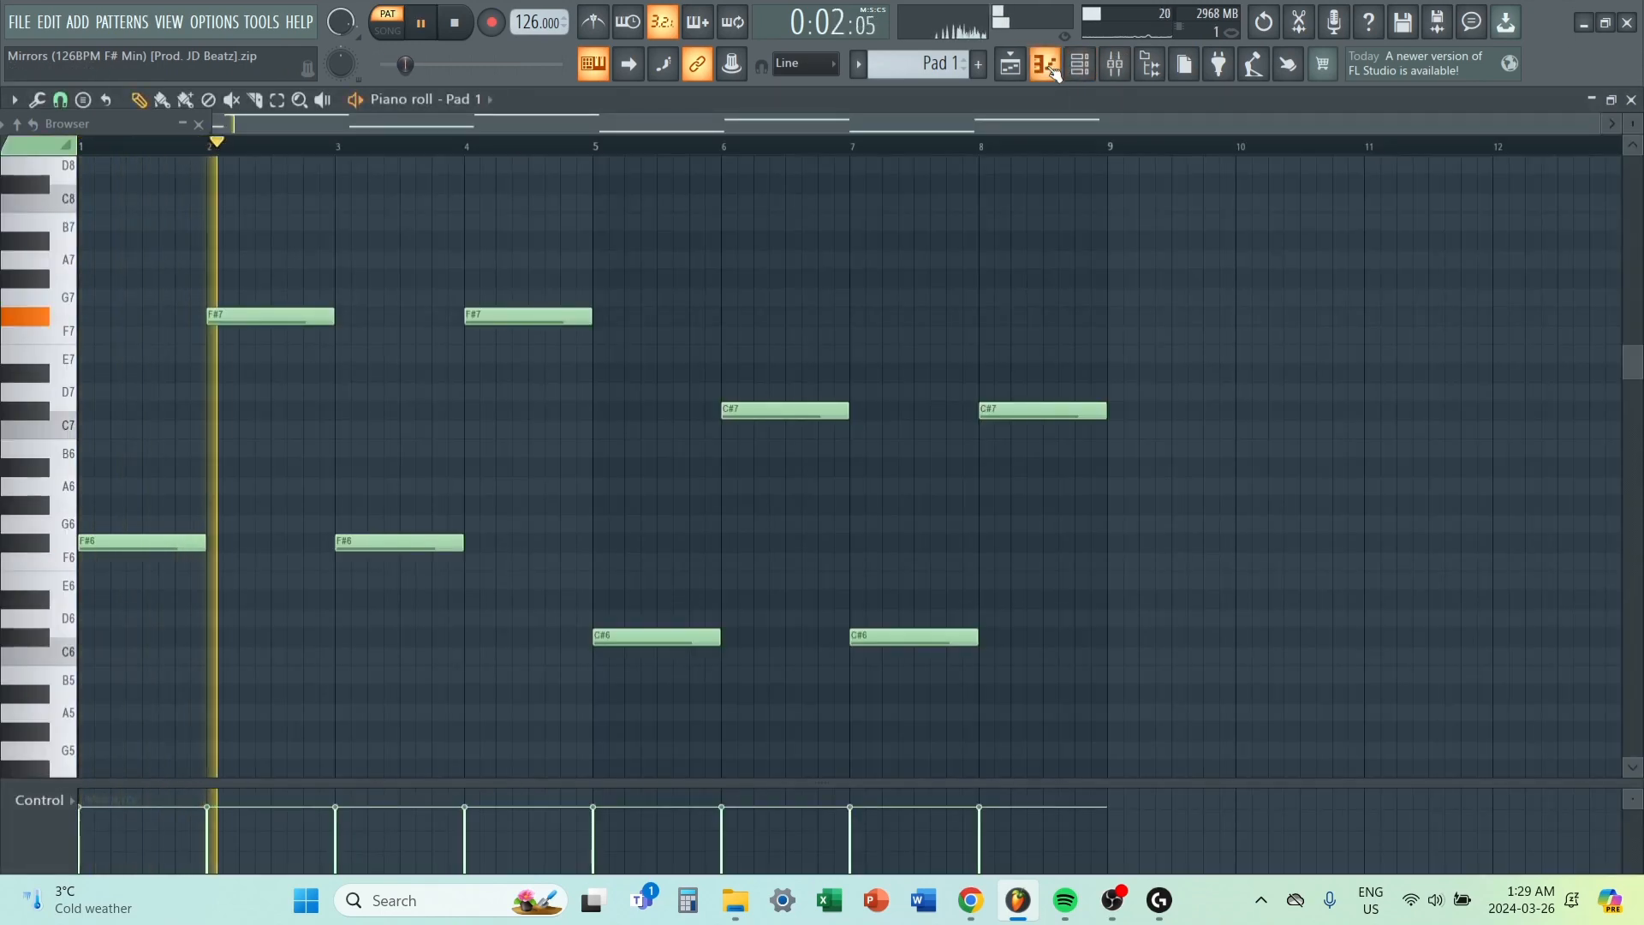
{"action": "left_click", "coordinate": [1115, 64]}
{"action": "key", "text": "space"}
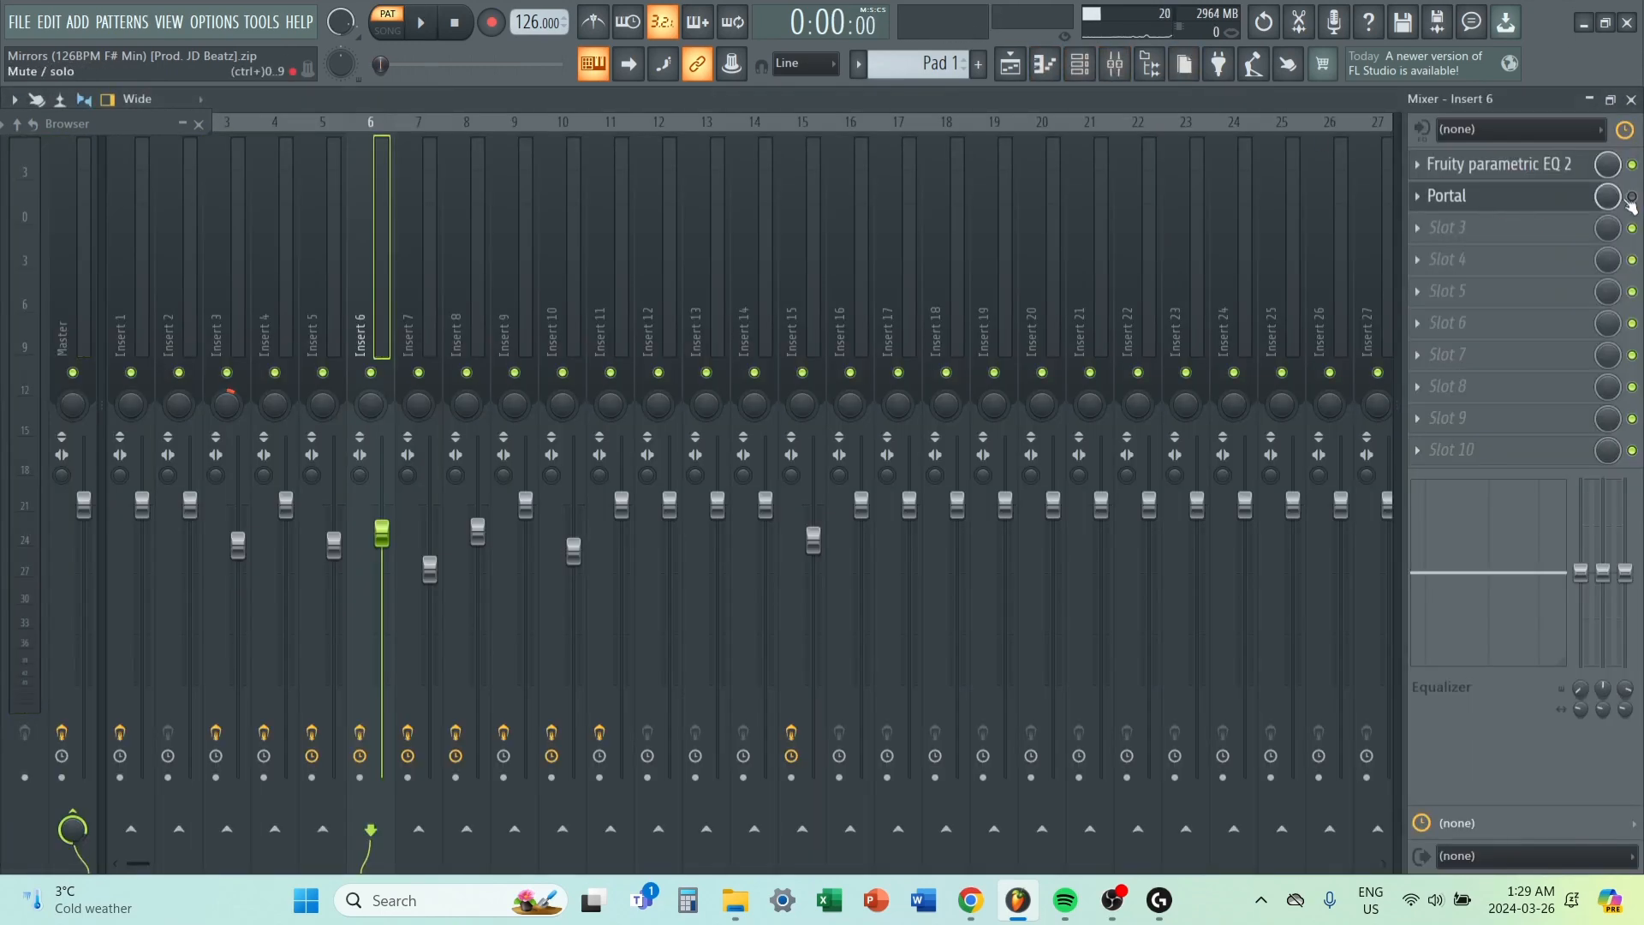
{"action": "key", "text": "space"}
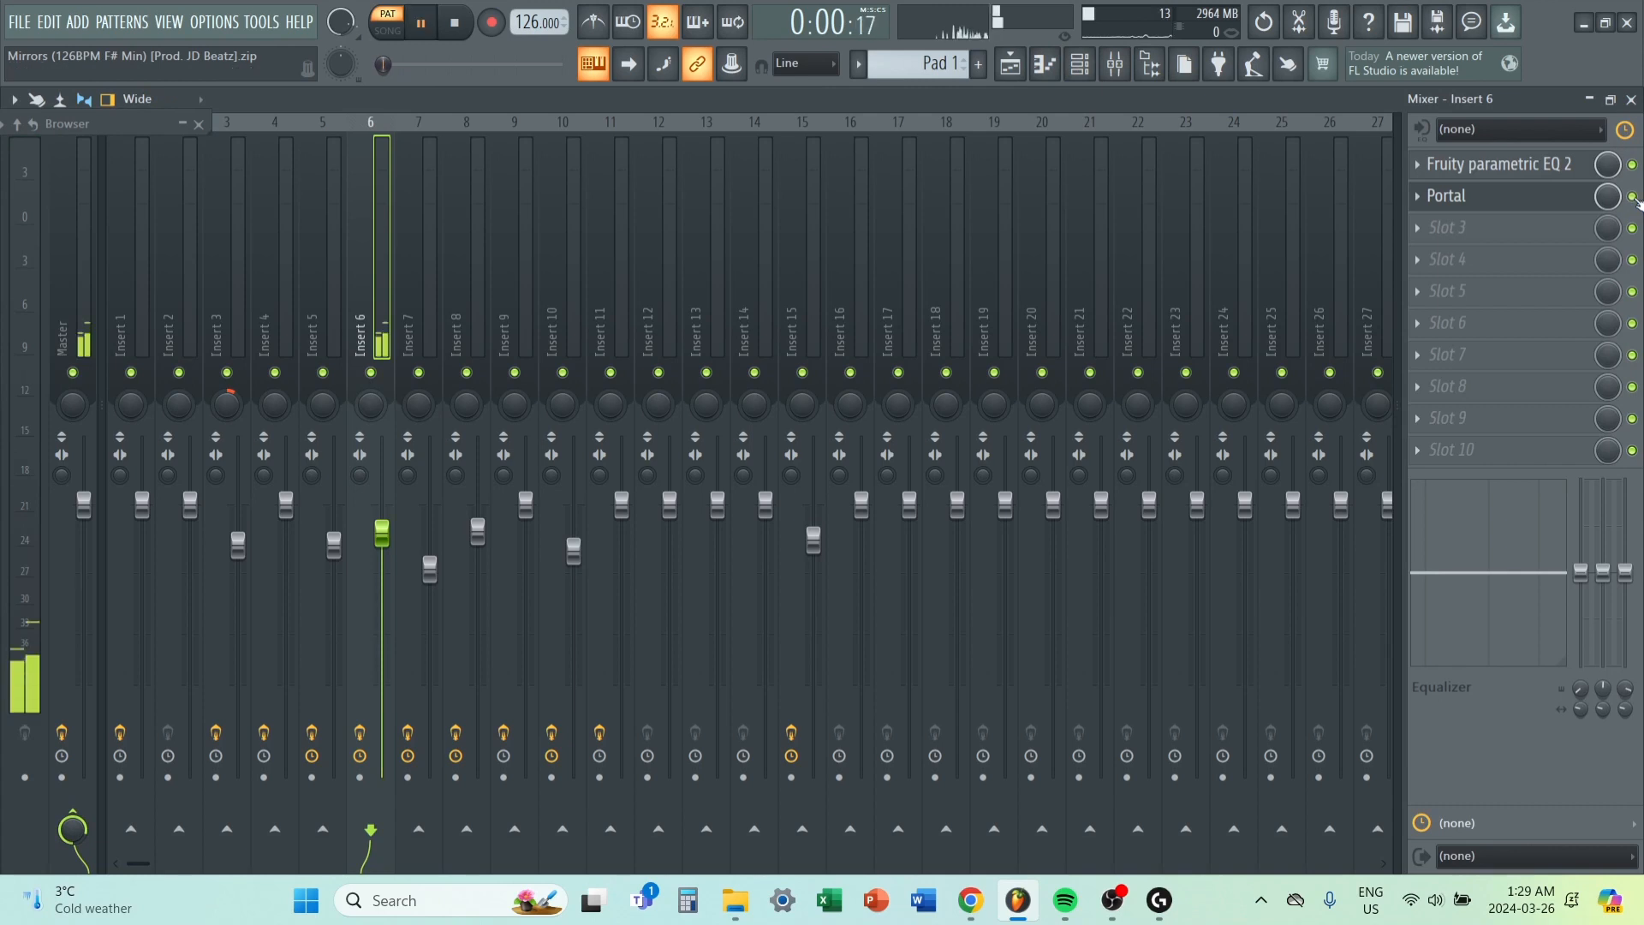
{"action": "key", "text": "space"}
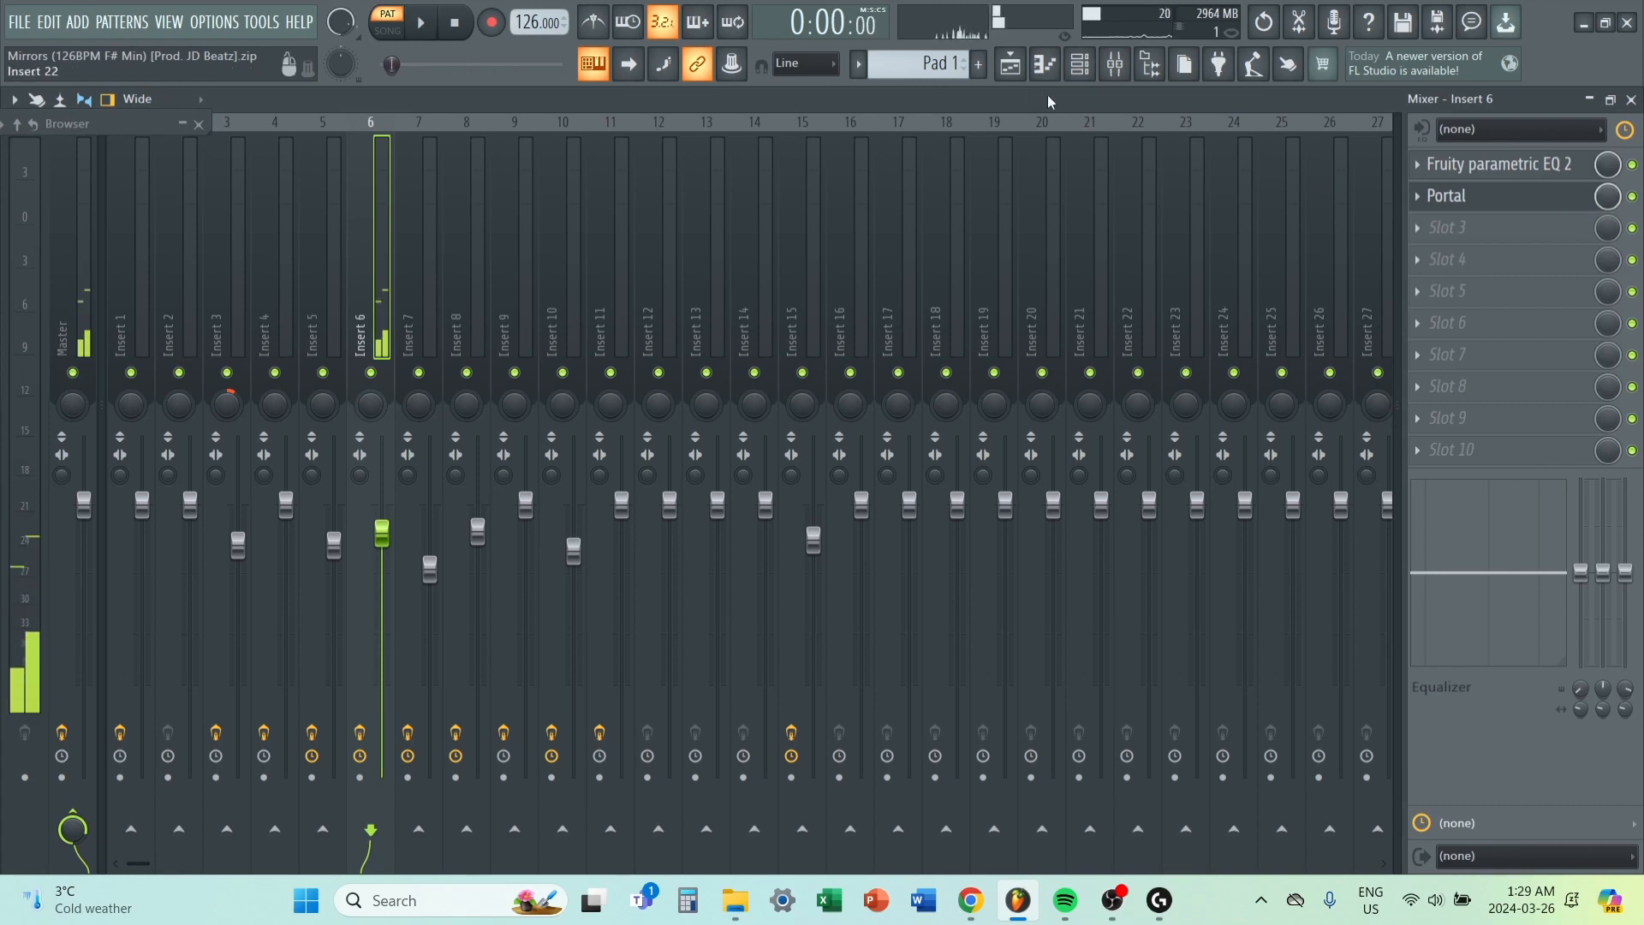
Open the Pad 2 pattern in the piano roll, collapse the control lane beneath the notes, and play the pattern back.
{"action": "key", "text": "F5"}
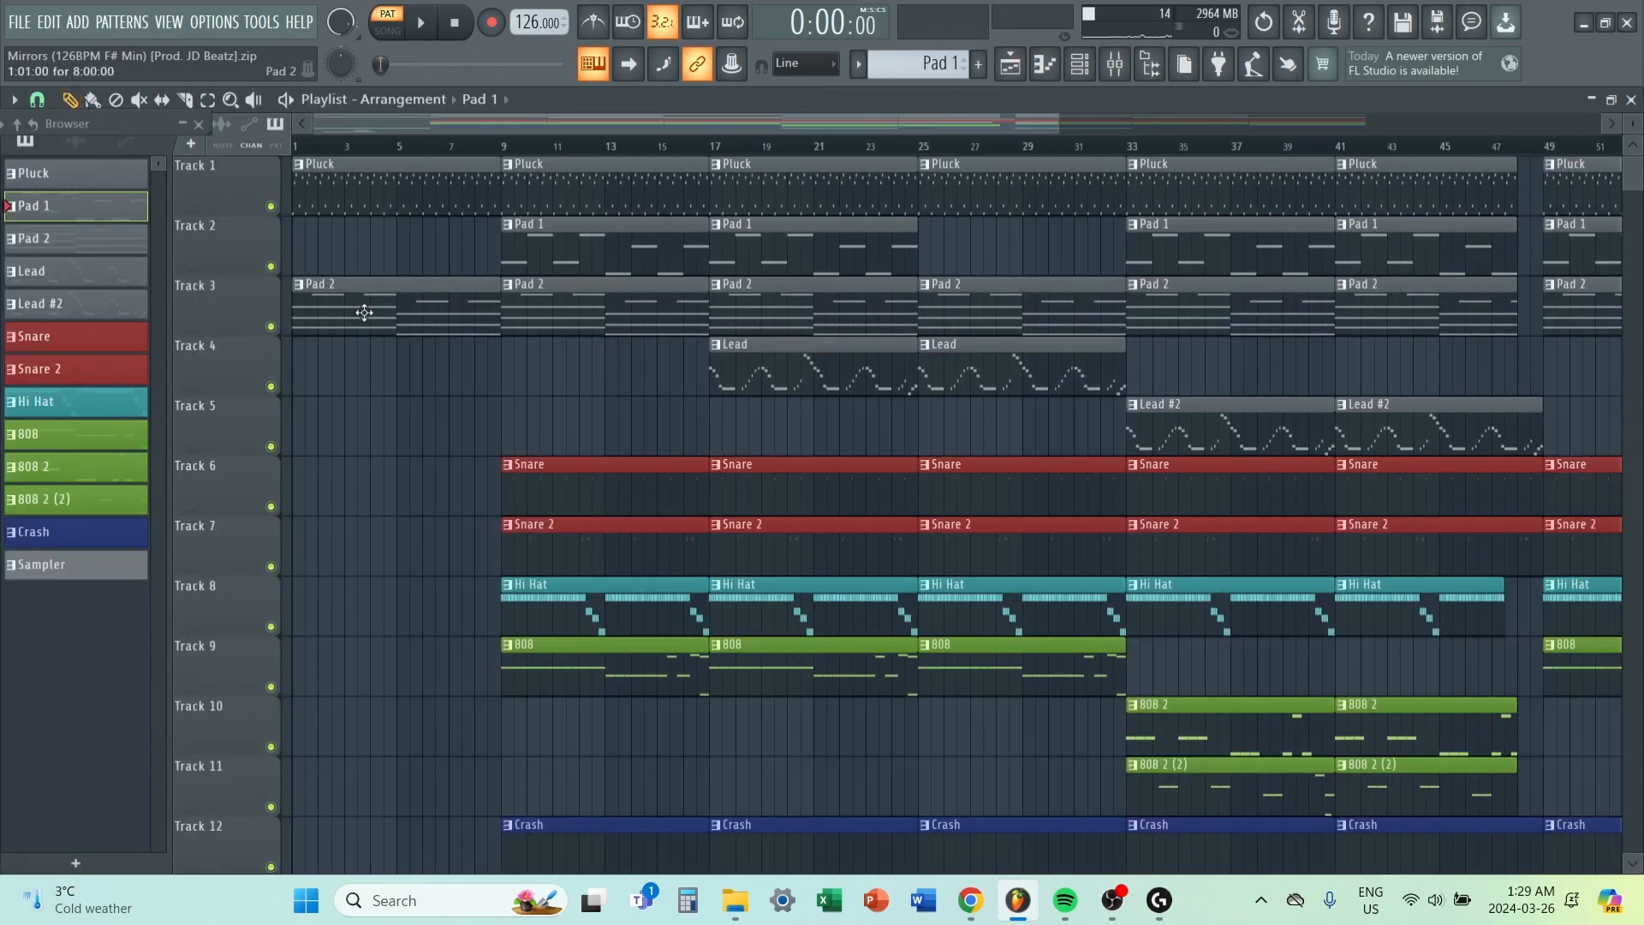
{"action": "double_click", "coordinate": [337, 296]}
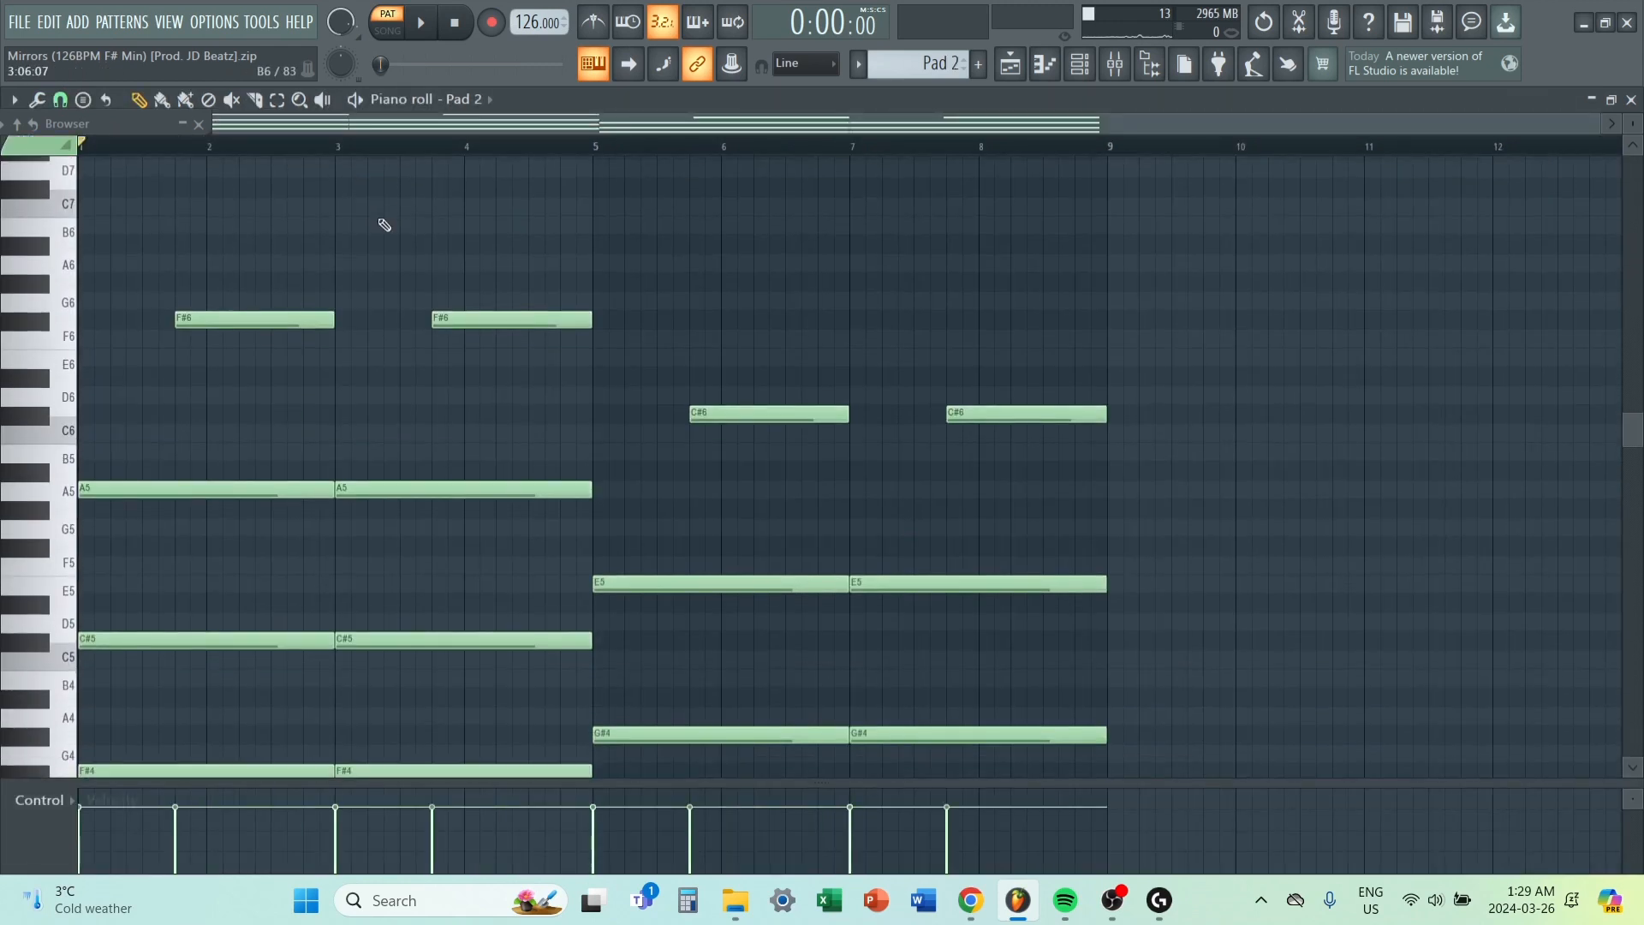
{"action": "scroll", "coordinate": [377, 219], "scroll_direction": "down", "scroll_amount": 2}
{"action": "scroll", "coordinate": [360, 202], "scroll_direction": "down", "scroll_amount": 2}
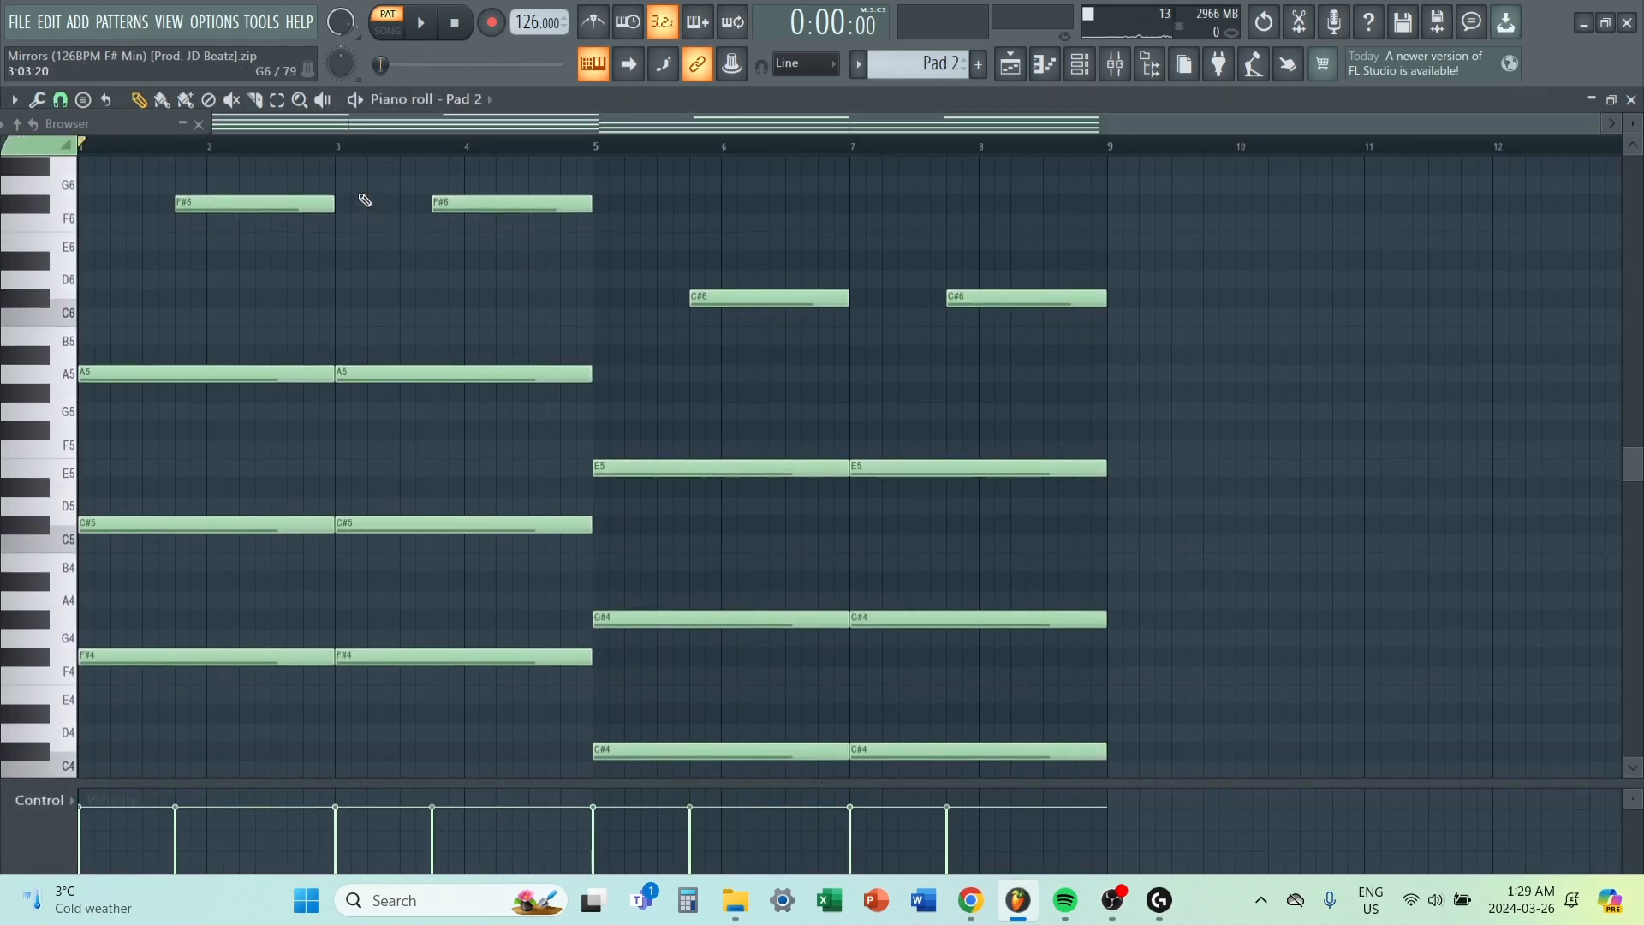
{"action": "left_click_drag", "start_coordinate": [626, 782], "coordinate": [629, 863]}
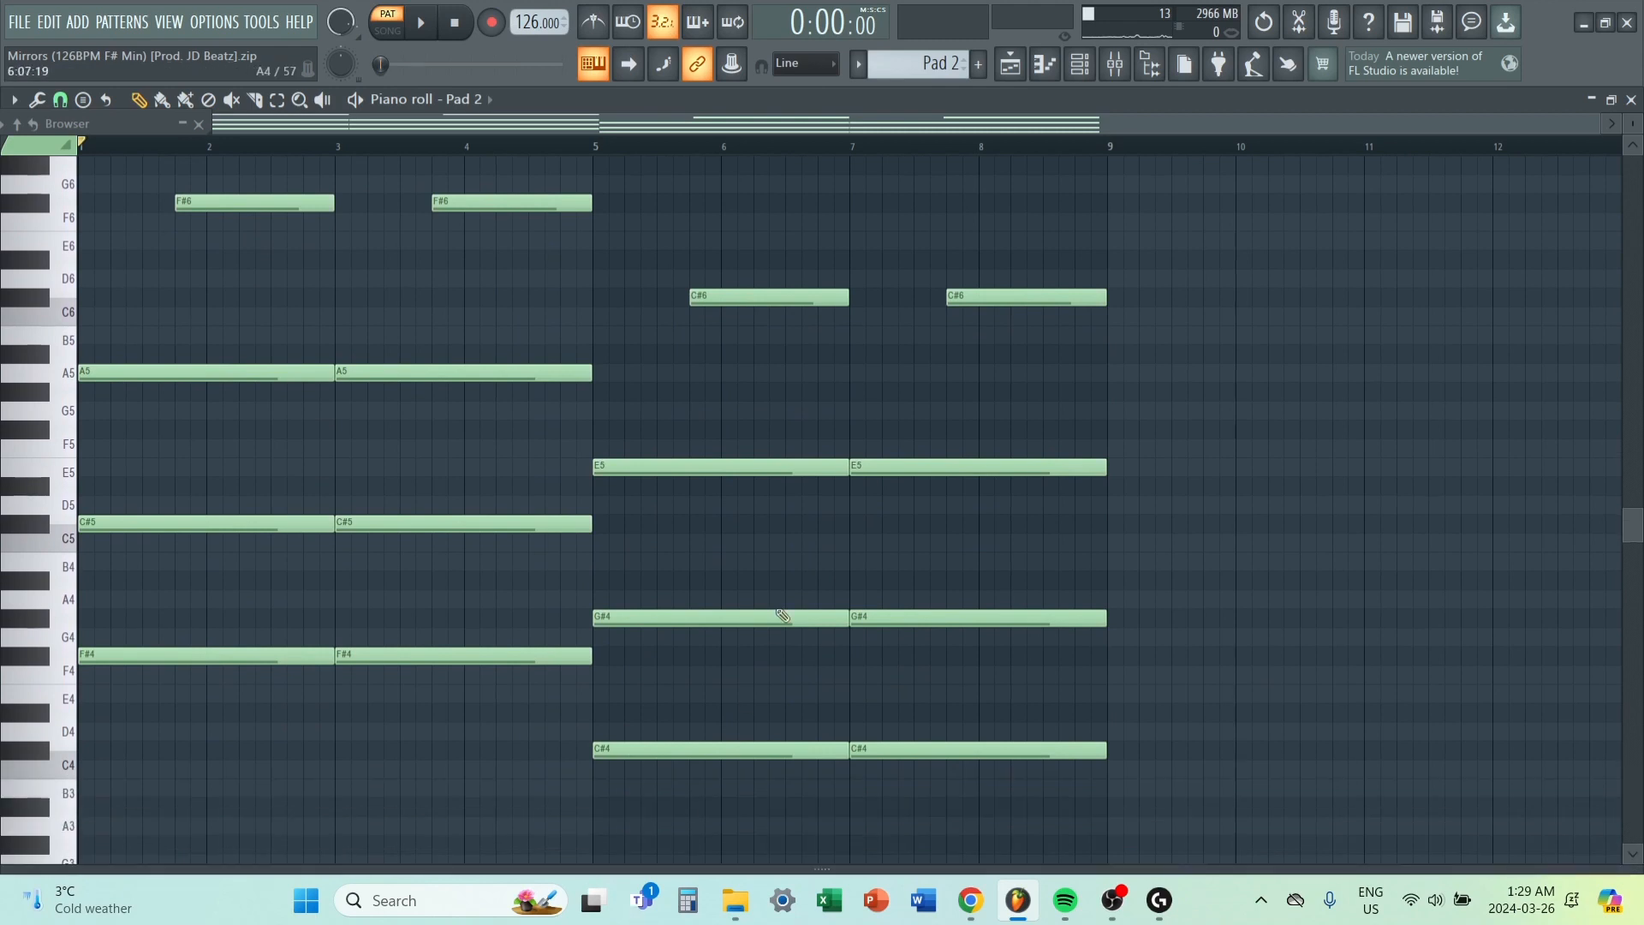
{"action": "scroll", "coordinate": [754, 385], "scroll_direction": "up", "scroll_amount": 2}
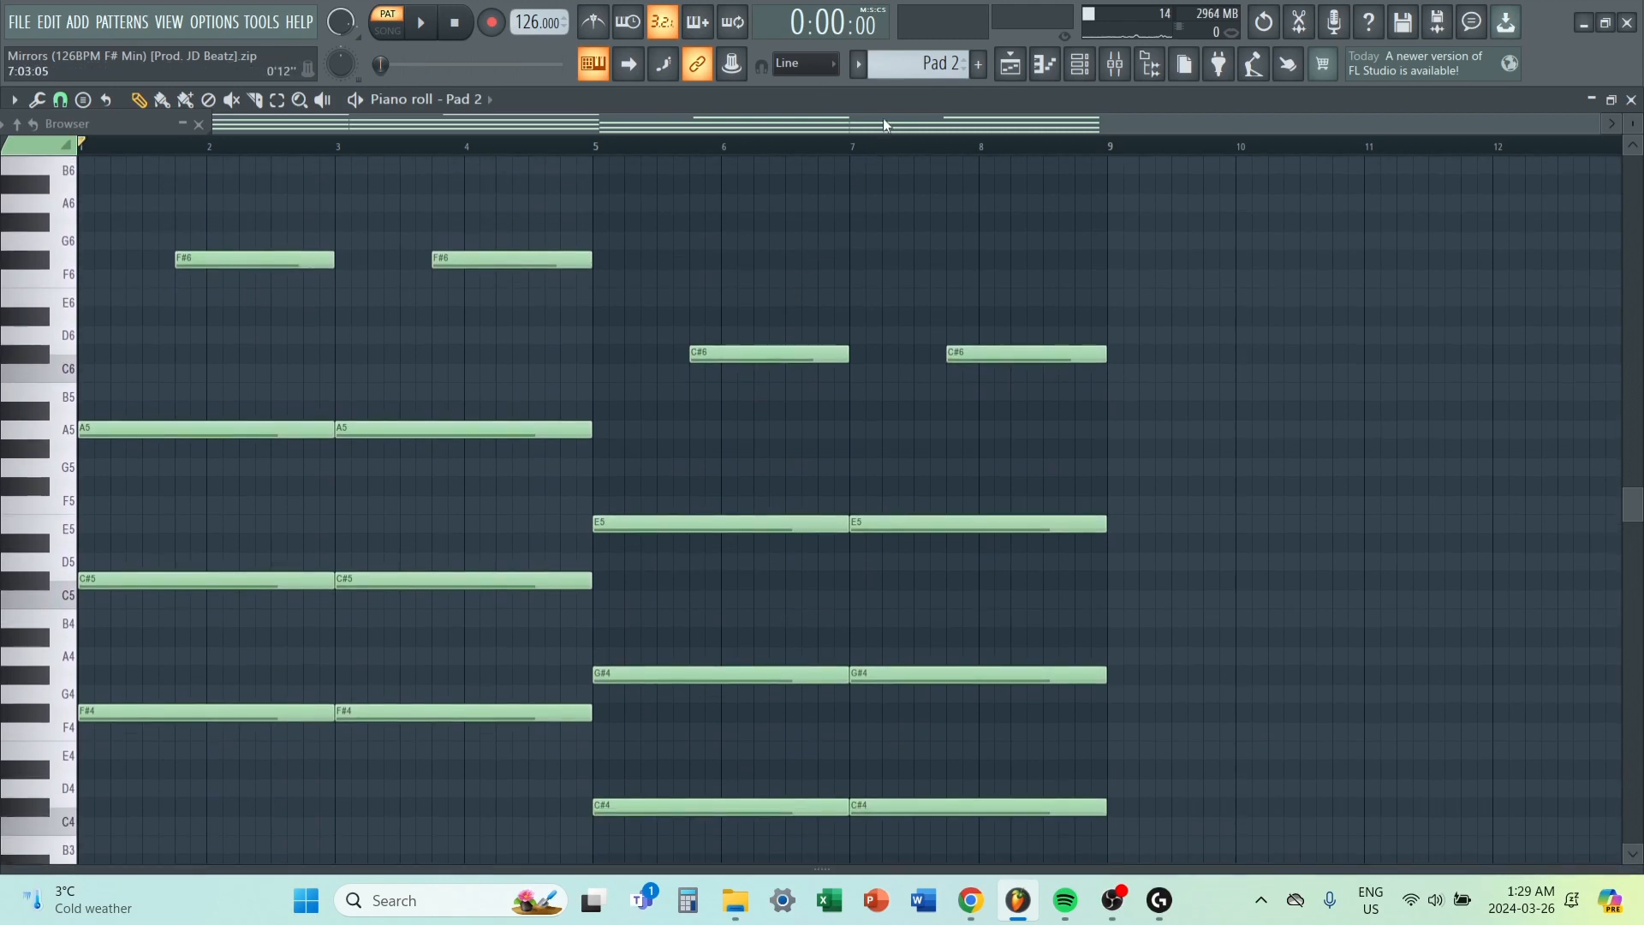
{"action": "key", "text": "space"}
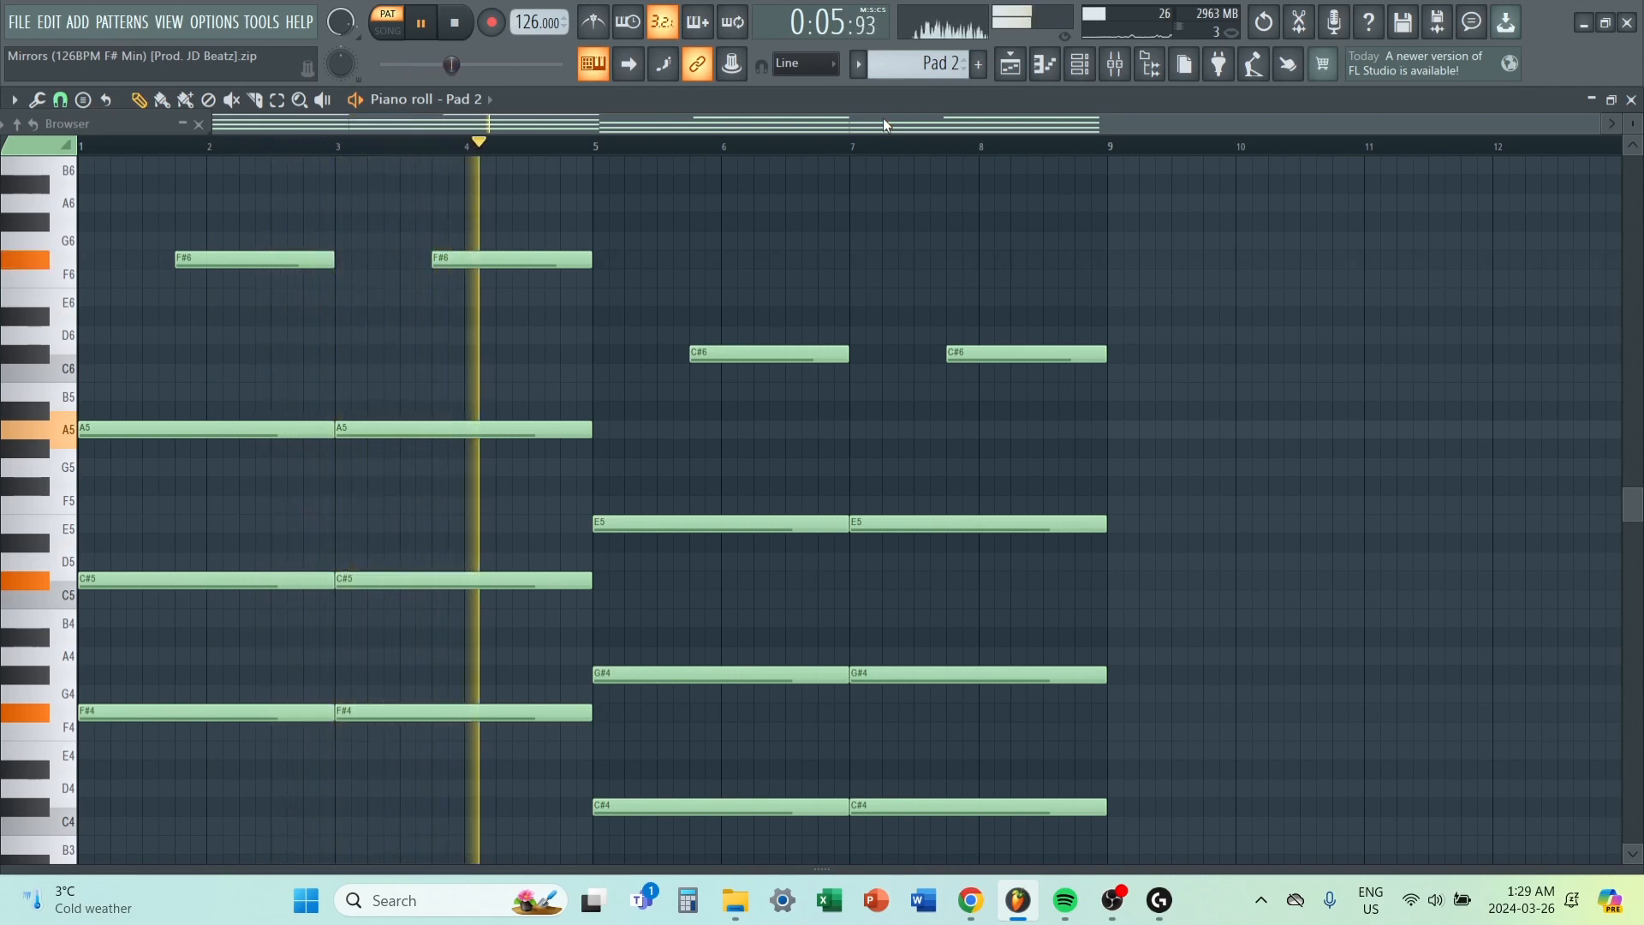
{"action": "key", "text": "space"}
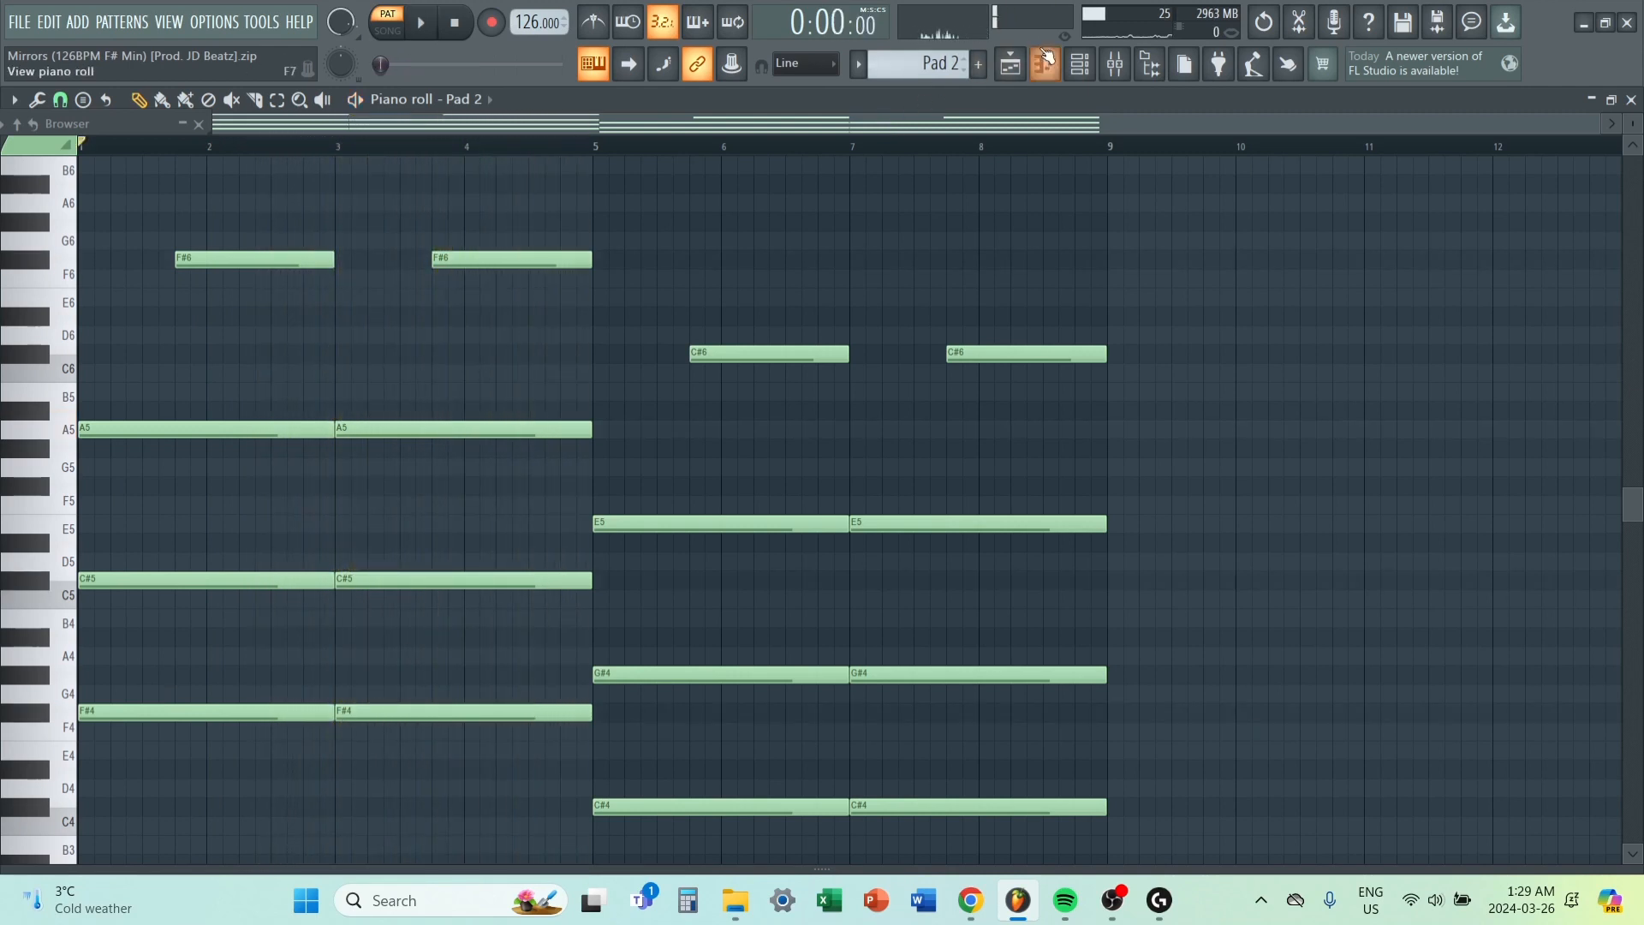
Open Pad 2's Serum instrument and show its current preset, PD D_Pad 1 [DU], within the Pads category.
{"action": "key", "text": "F6"}
{"action": "left_click", "coordinate": [808, 548]}
{"action": "left_click", "coordinate": [923, 338]}
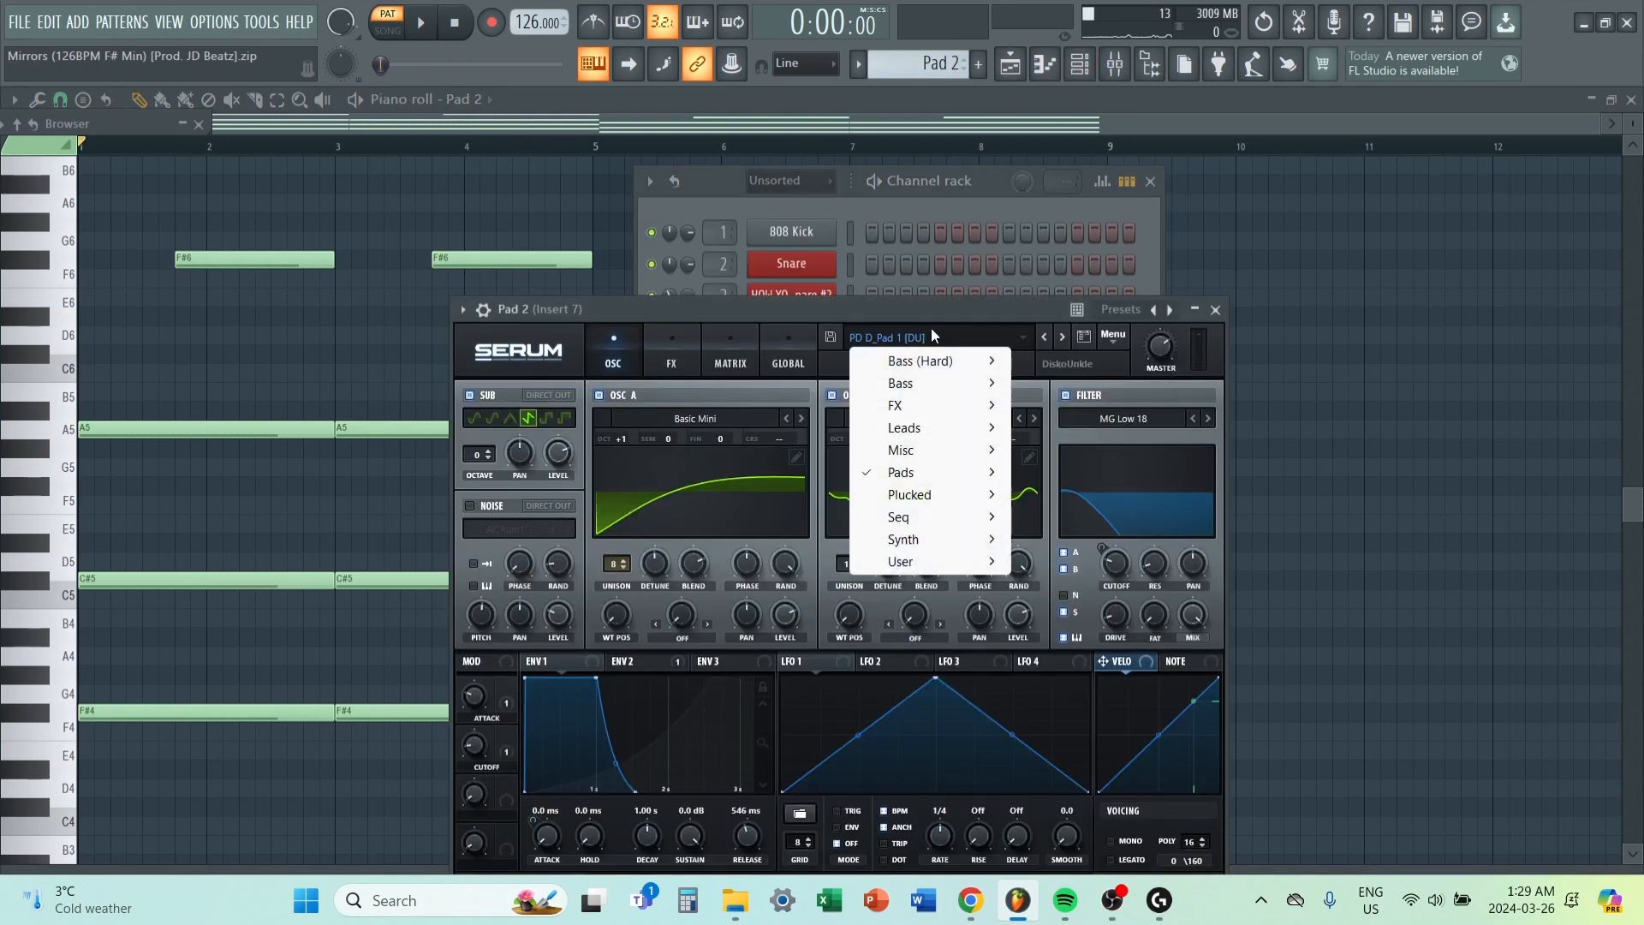
{"action": "mouse_move", "coordinate": [928, 470]}
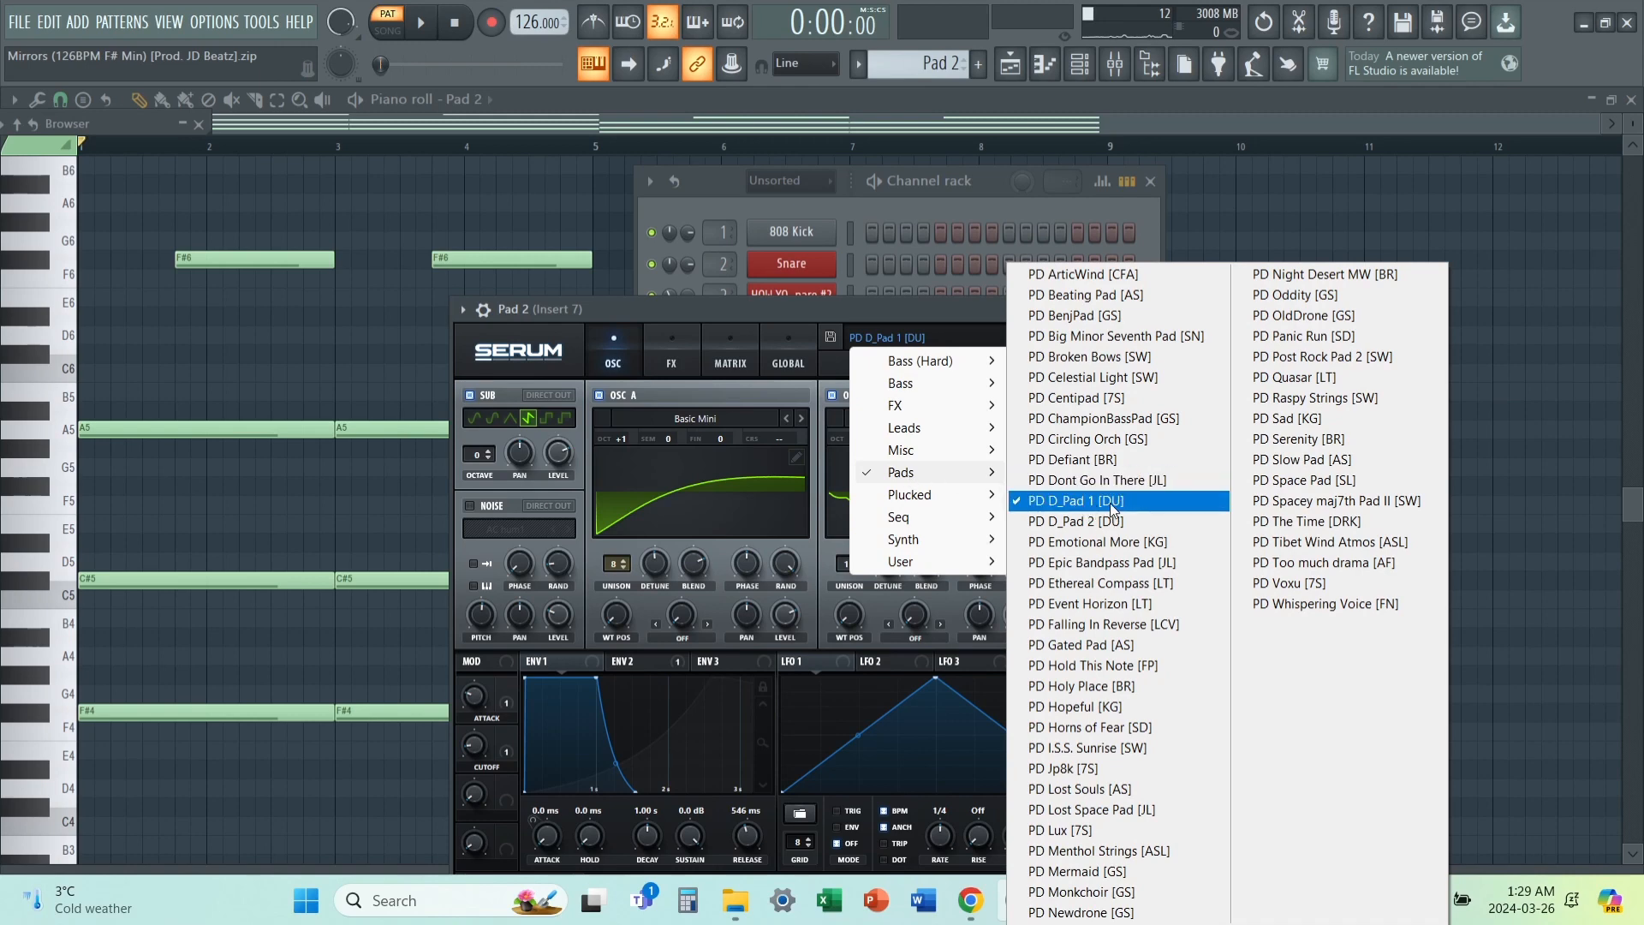
Inspect the Fruity parametric EQ 2, Ozone Imager 2 and Fruity Reeverb 2 effects on Pad 2's mixer insert.
{"action": "left_click", "coordinate": [1113, 68]}
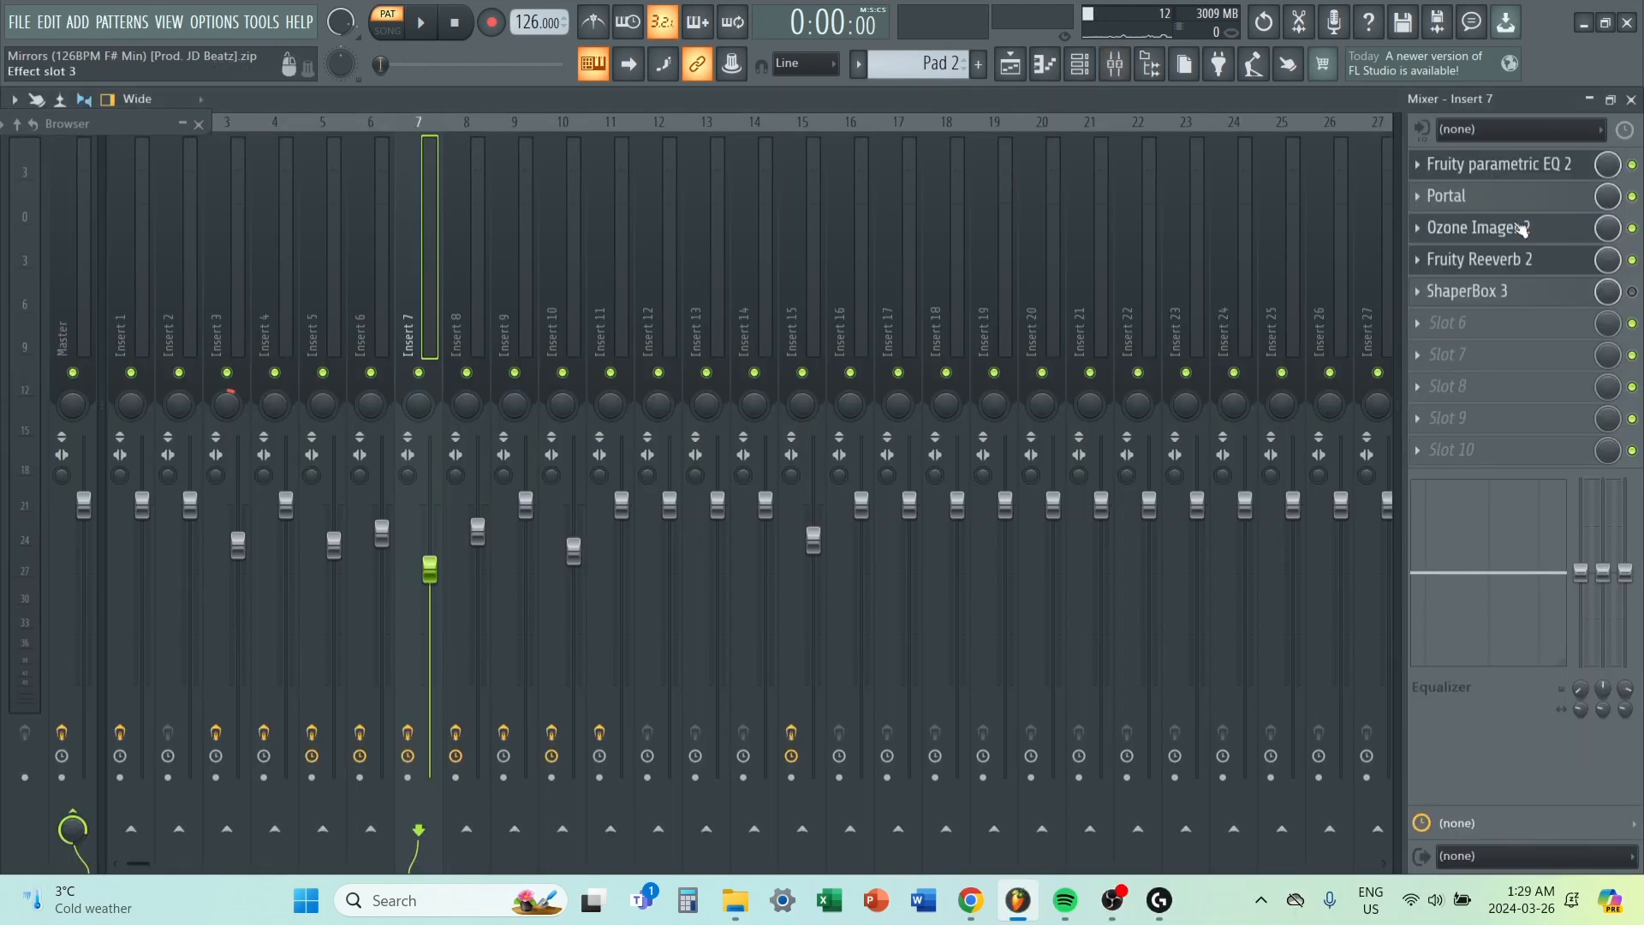
{"action": "left_click", "coordinate": [1456, 165]}
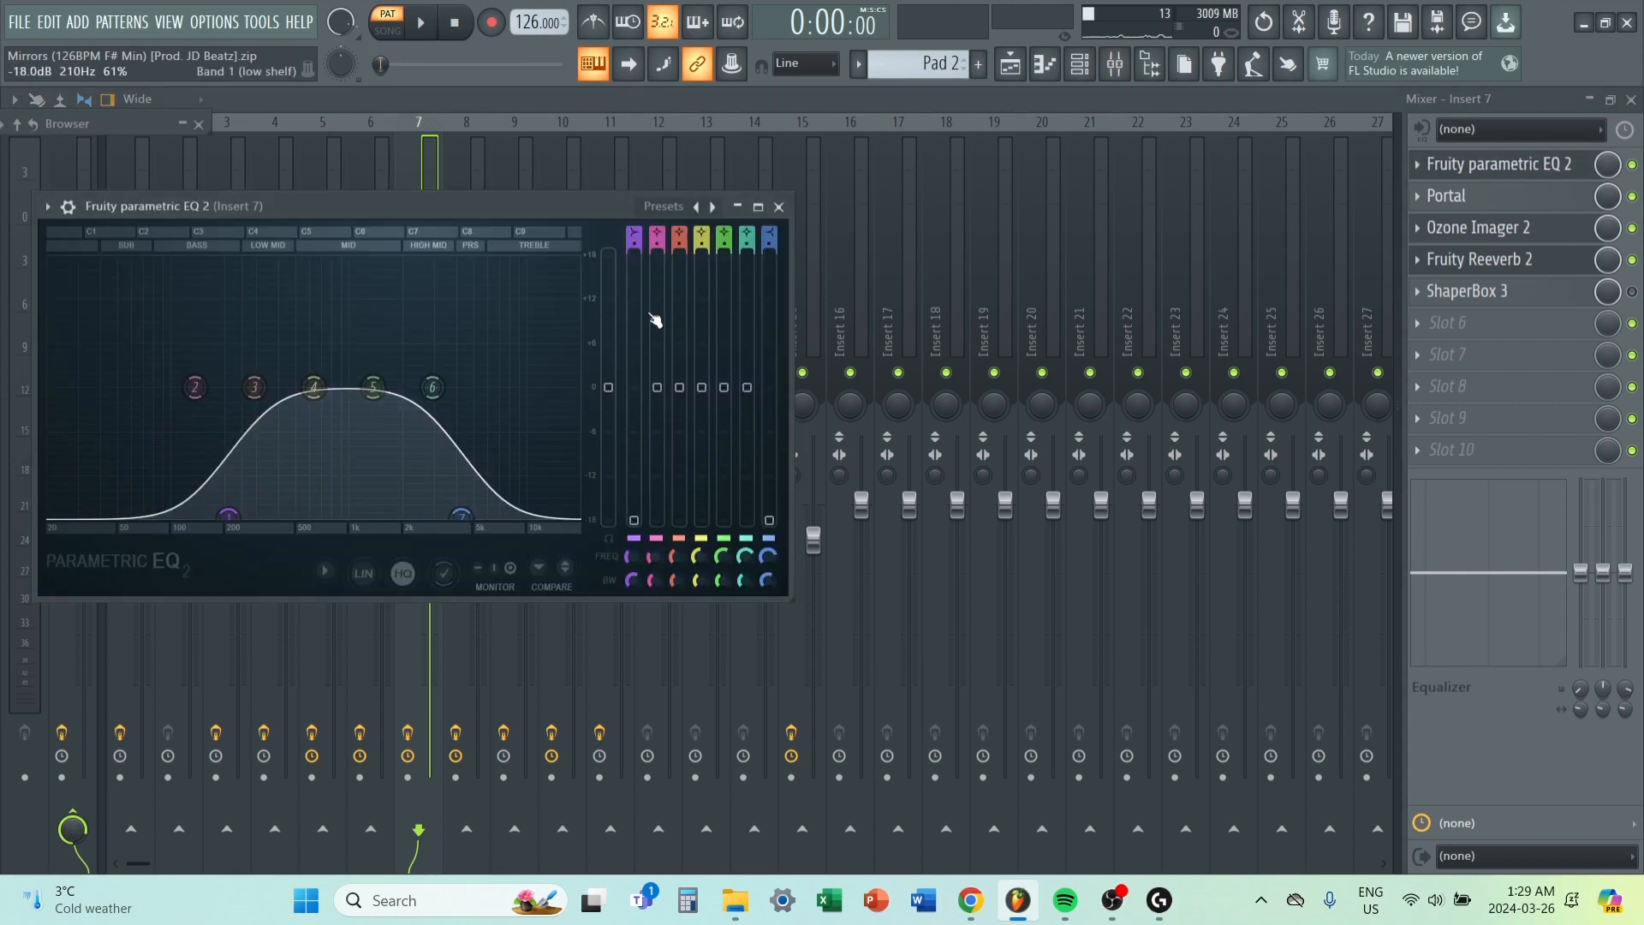
{"action": "left_click", "coordinate": [780, 207]}
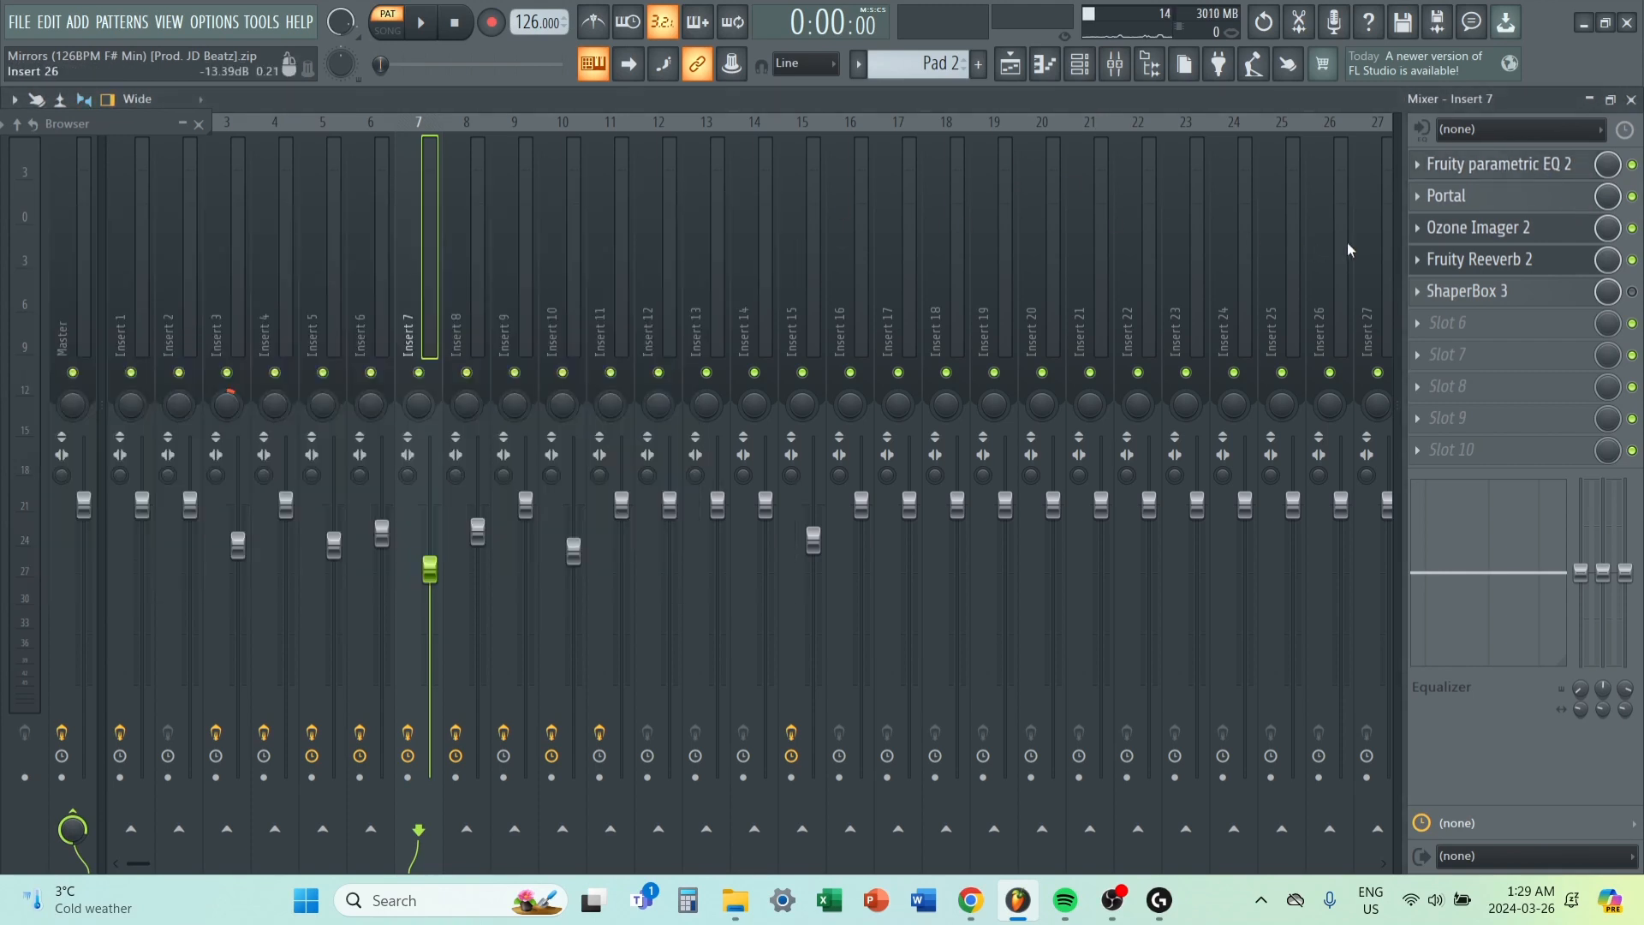
{"action": "left_click", "coordinate": [1494, 236]}
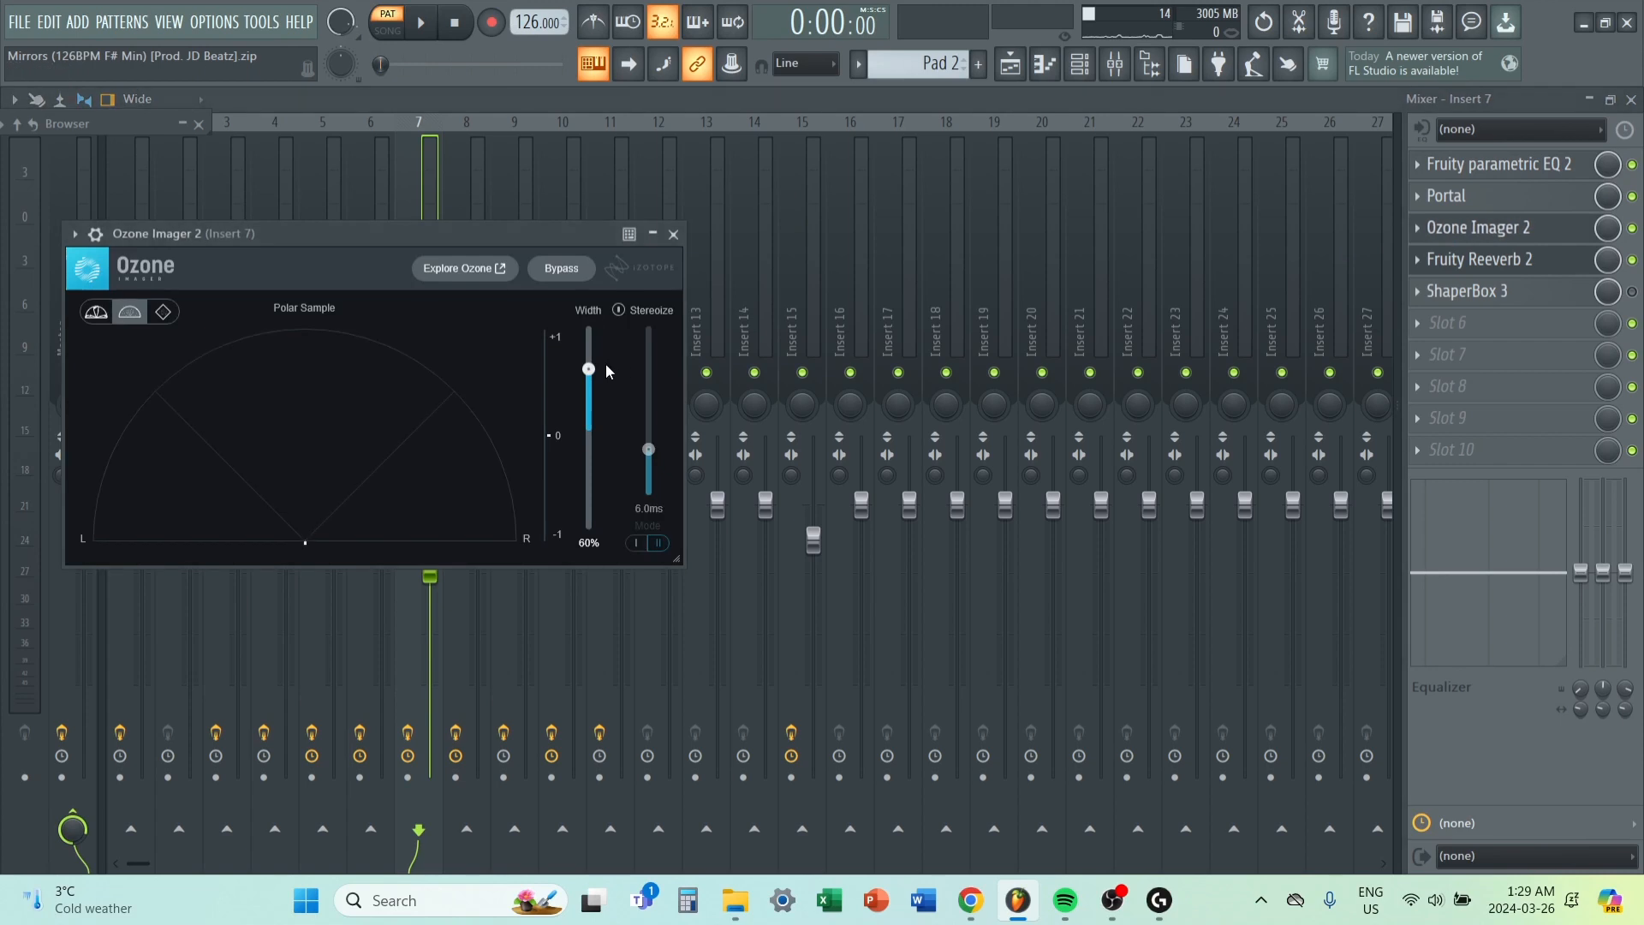
{"action": "left_click", "coordinate": [674, 234]}
{"action": "left_click", "coordinate": [1503, 259]}
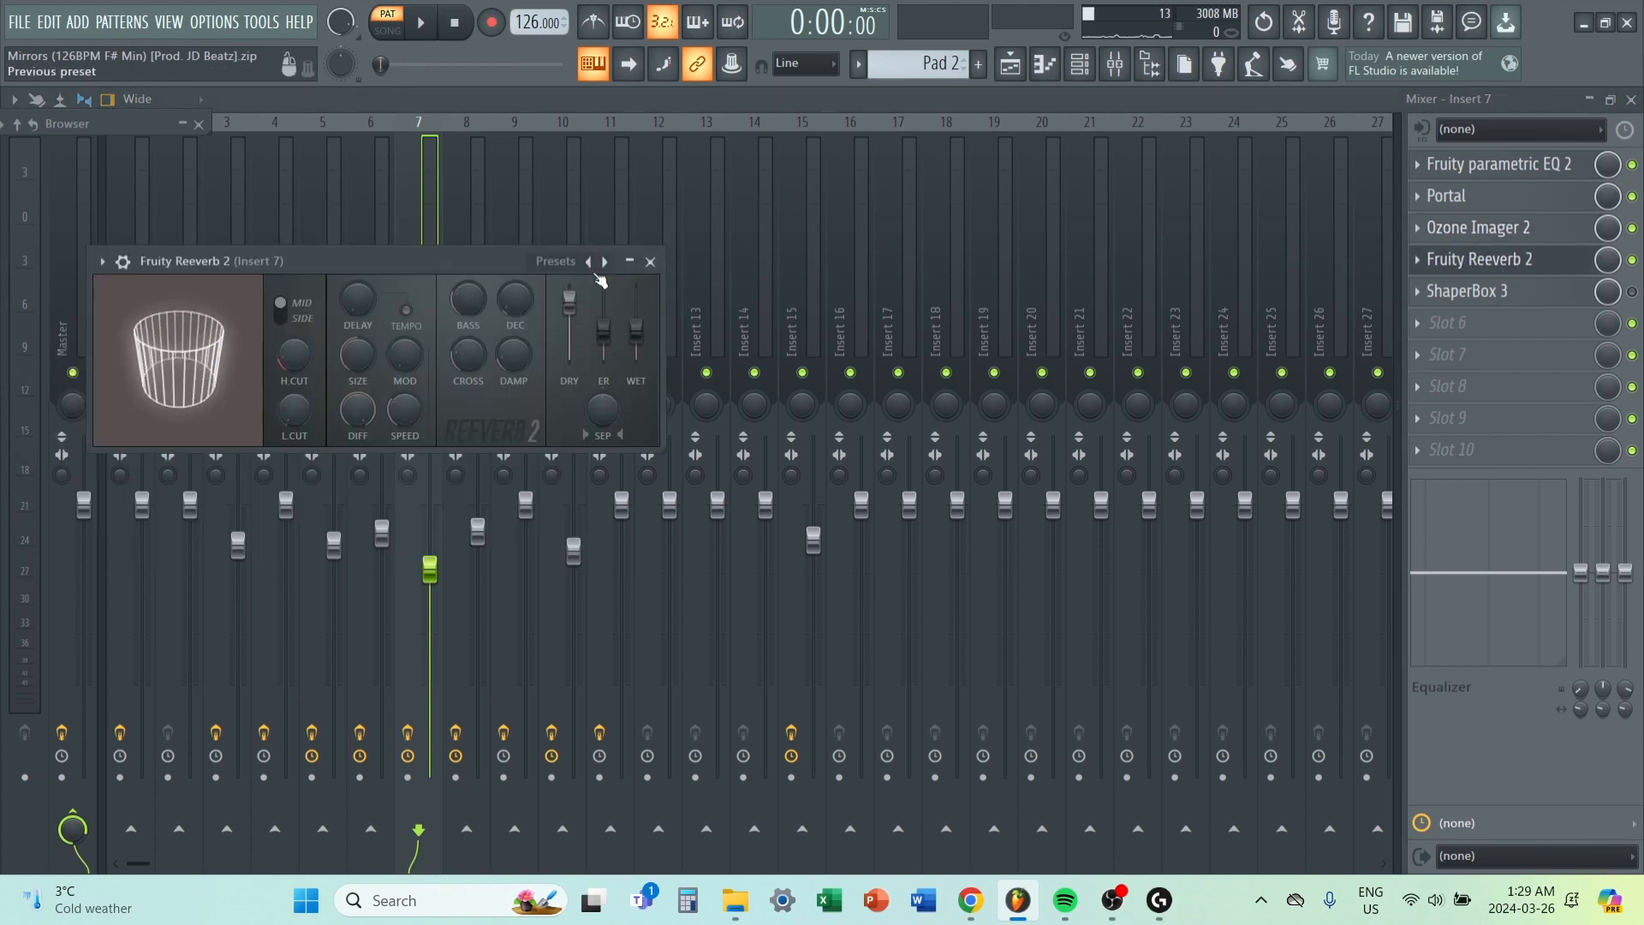
{"action": "left_click", "coordinate": [650, 262]}
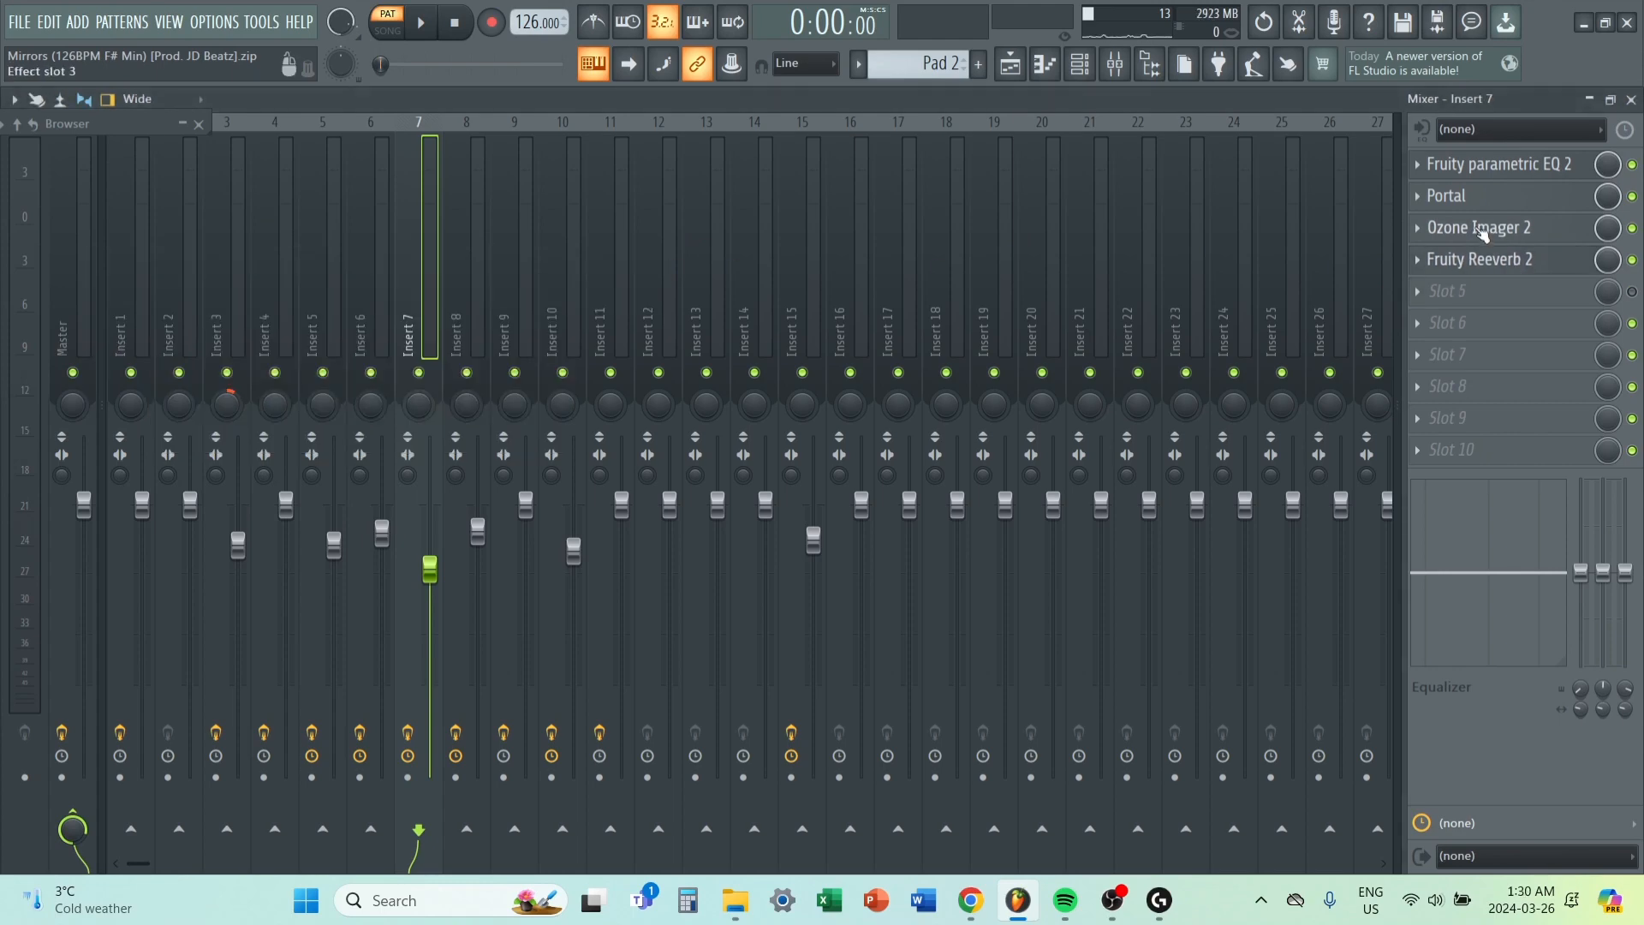
Inspect the Portal effect on Insert 7 and browse its preset banks around the Assembled preset.
{"action": "left_click", "coordinate": [1489, 202]}
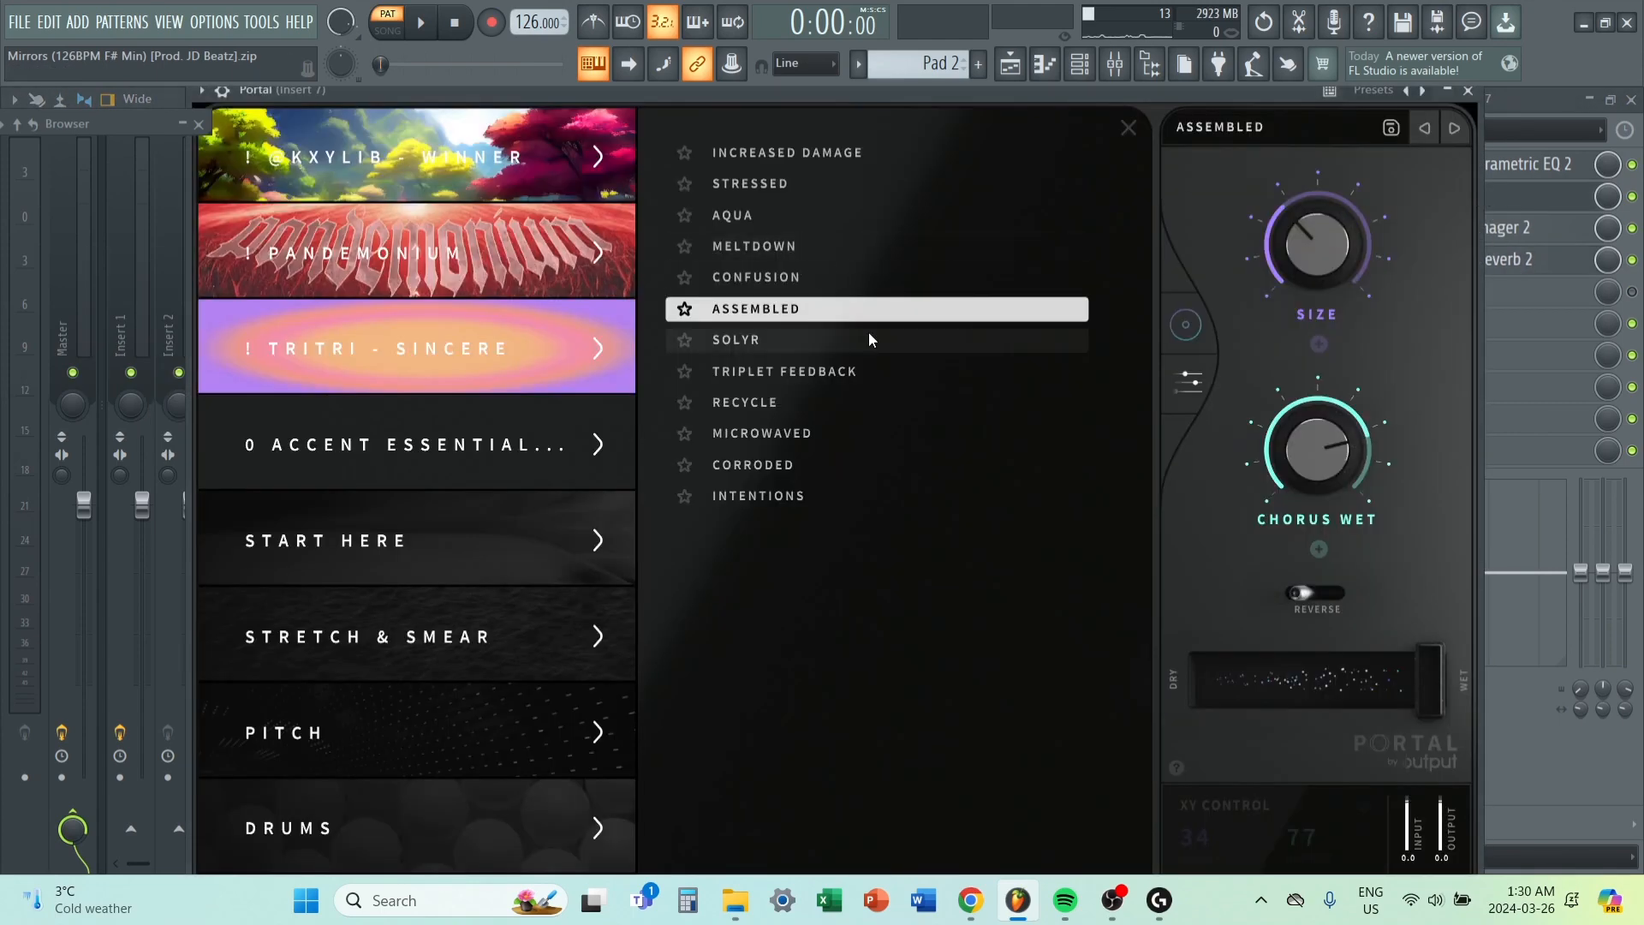
{"action": "scroll", "coordinate": [541, 603], "scroll_direction": "down", "scroll_amount": 5}
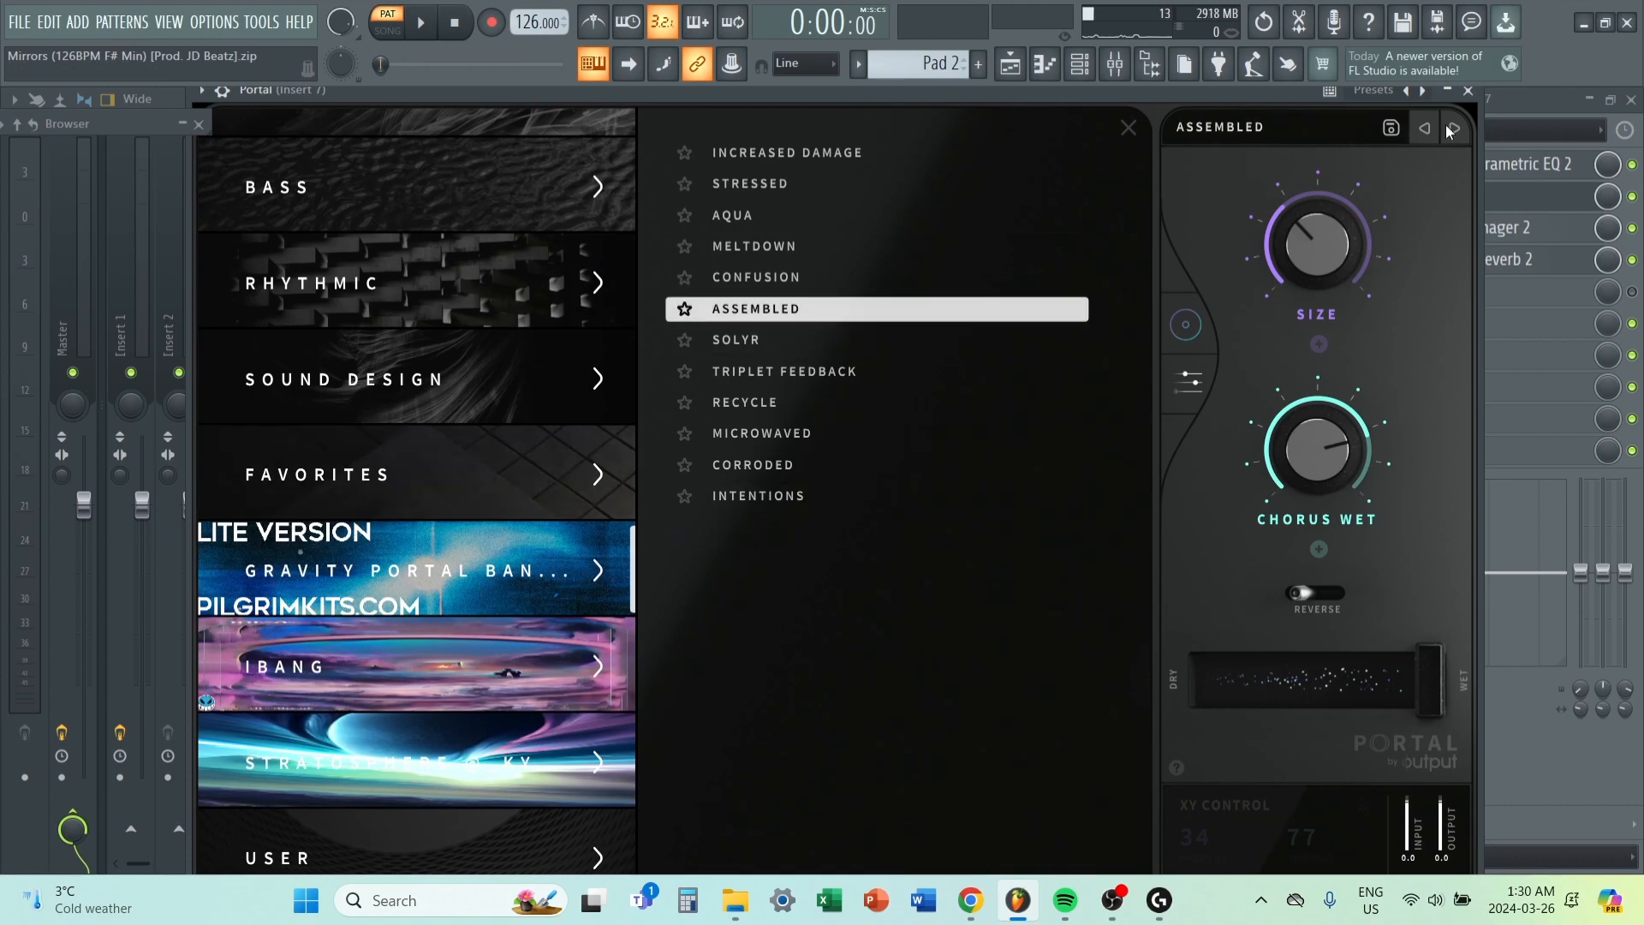
{"action": "left_click", "coordinate": [1480, 91]}
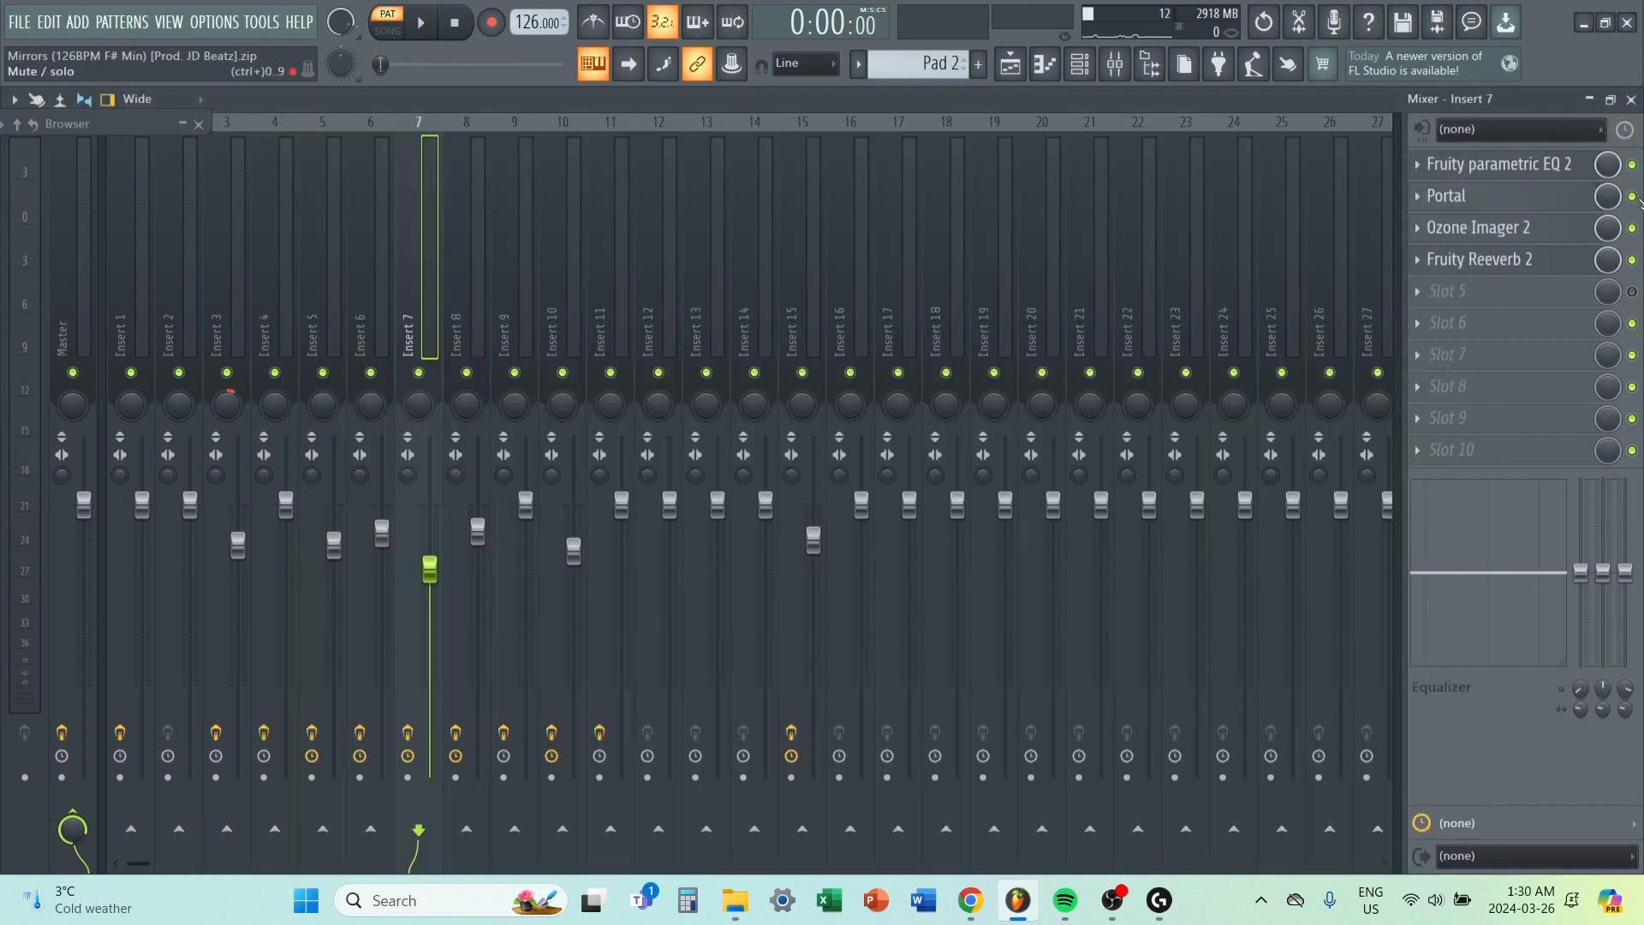
Play the Pad 2 pattern and compare its sound with Portal disabled and enabled on Insert 7.
{"action": "key", "text": "space"}
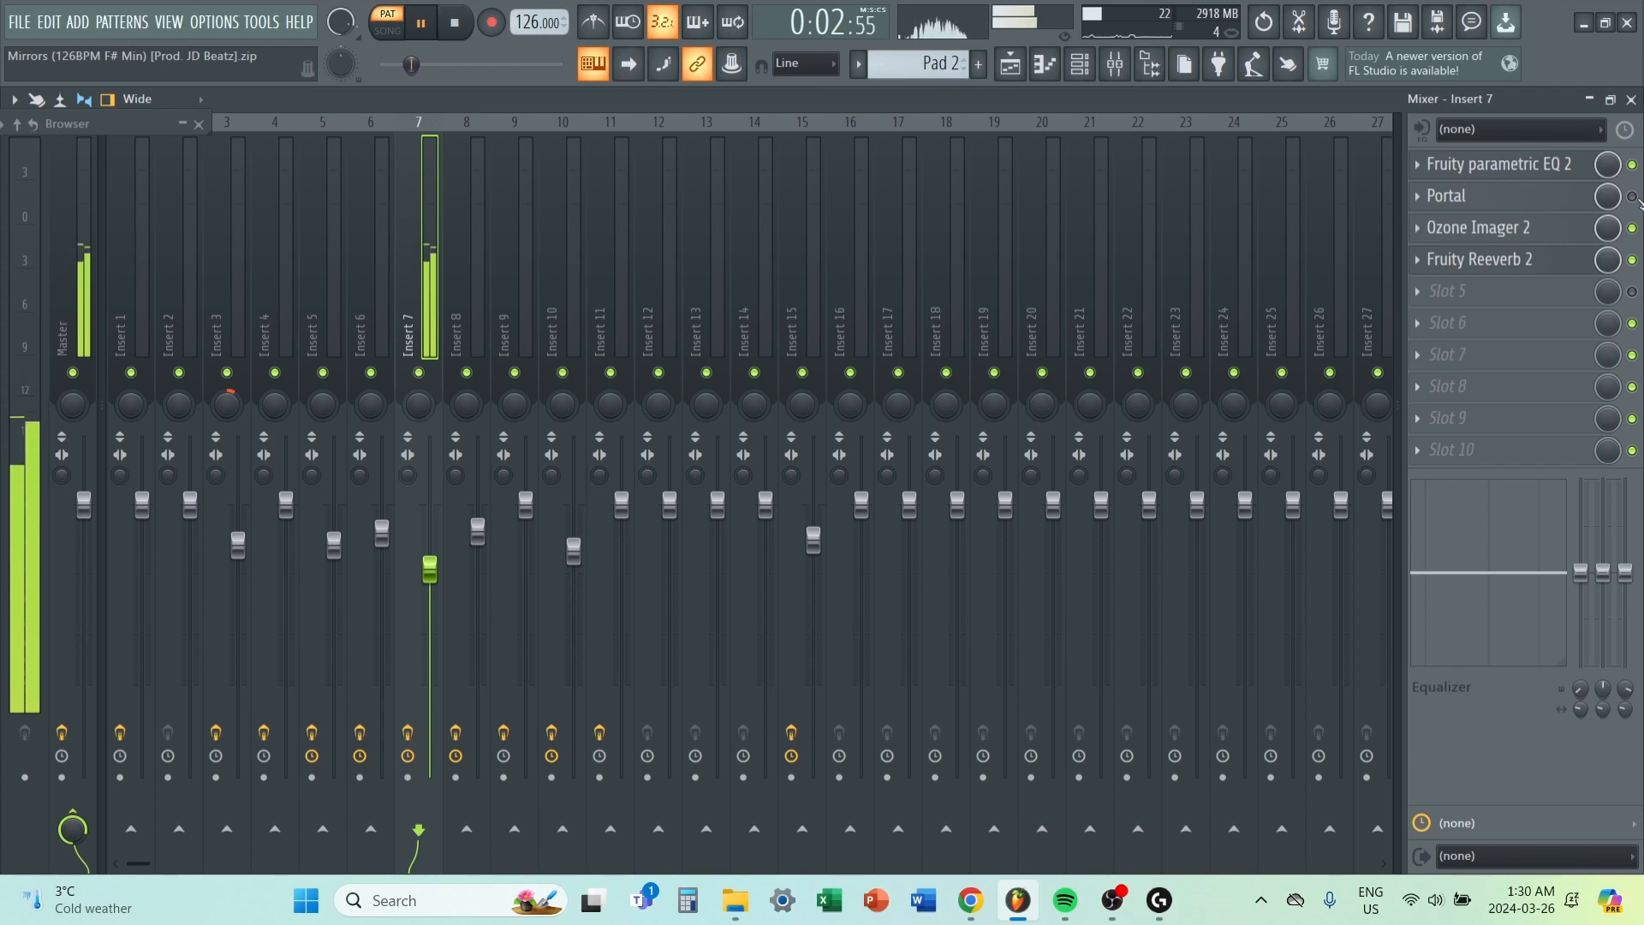
{"action": "key", "text": "space"}
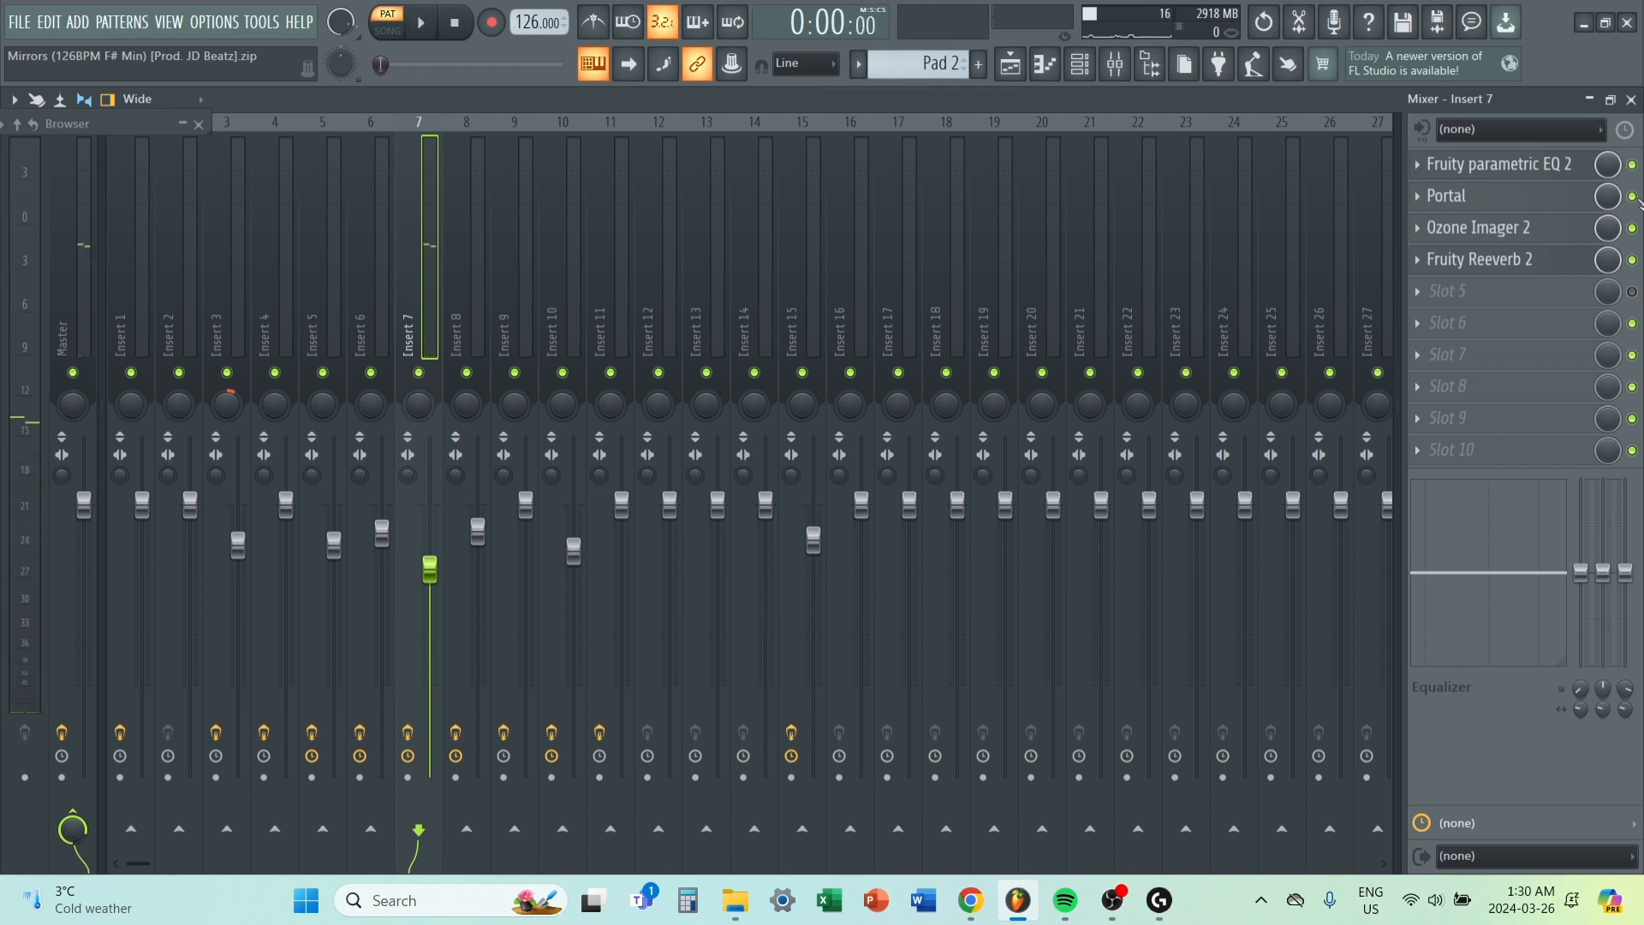
{"action": "key", "text": "space"}
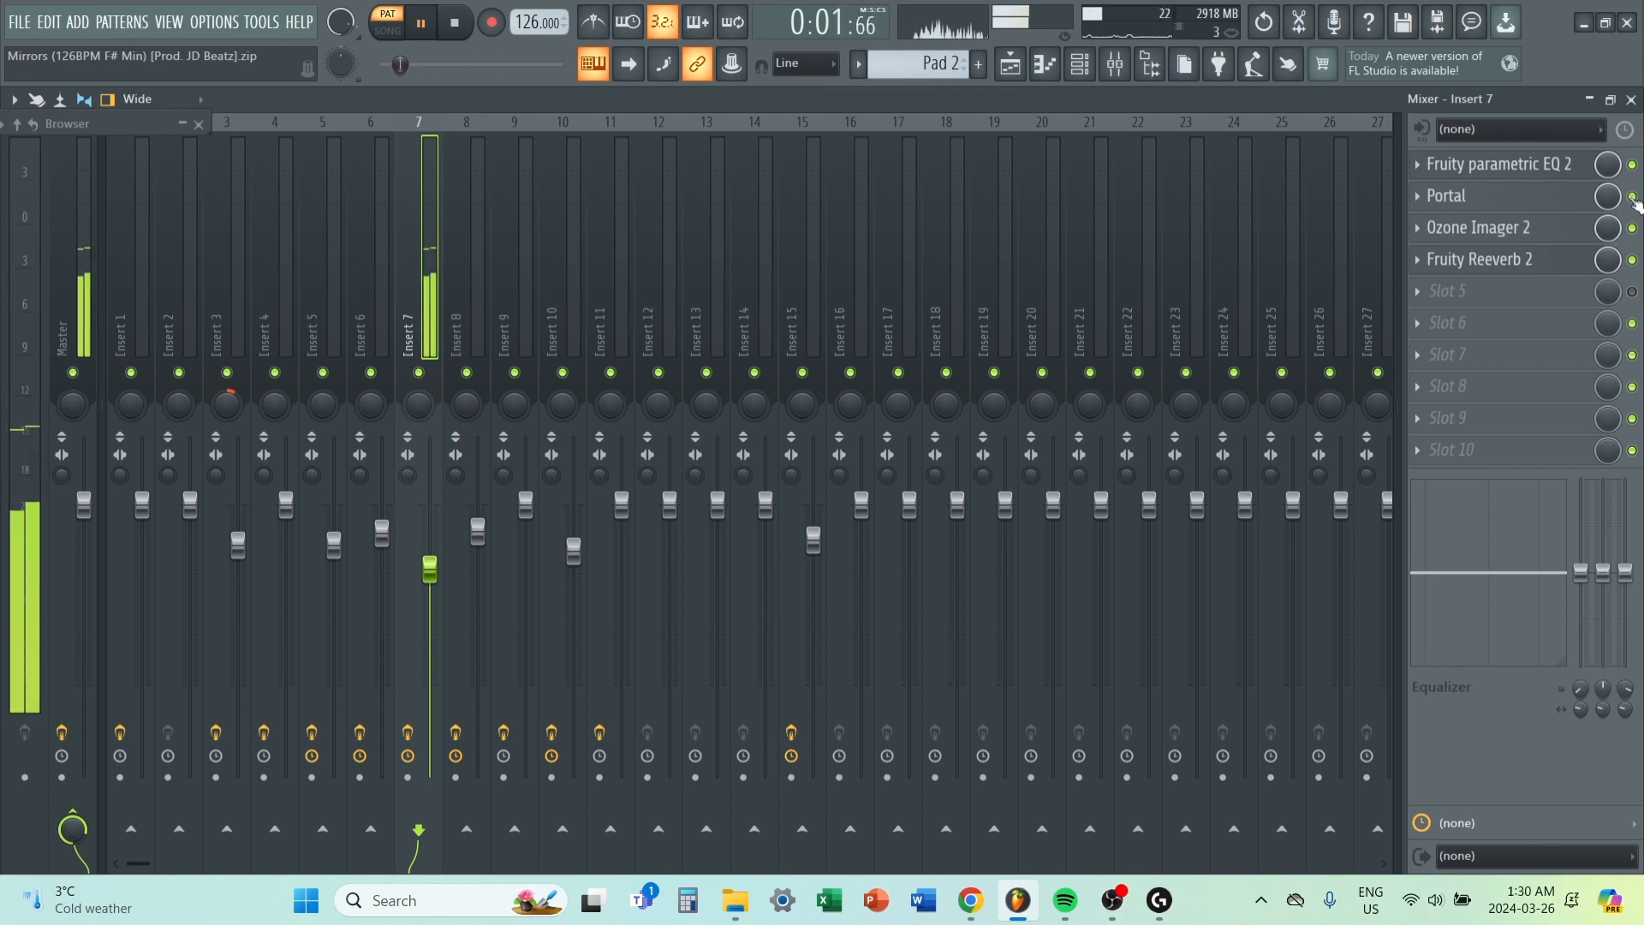
{"action": "key", "text": "space"}
Move the song position to bar 17 in the playlist, then compare the Lead and Lead #2 notes in the piano roll.
{"action": "key", "text": "F5"}
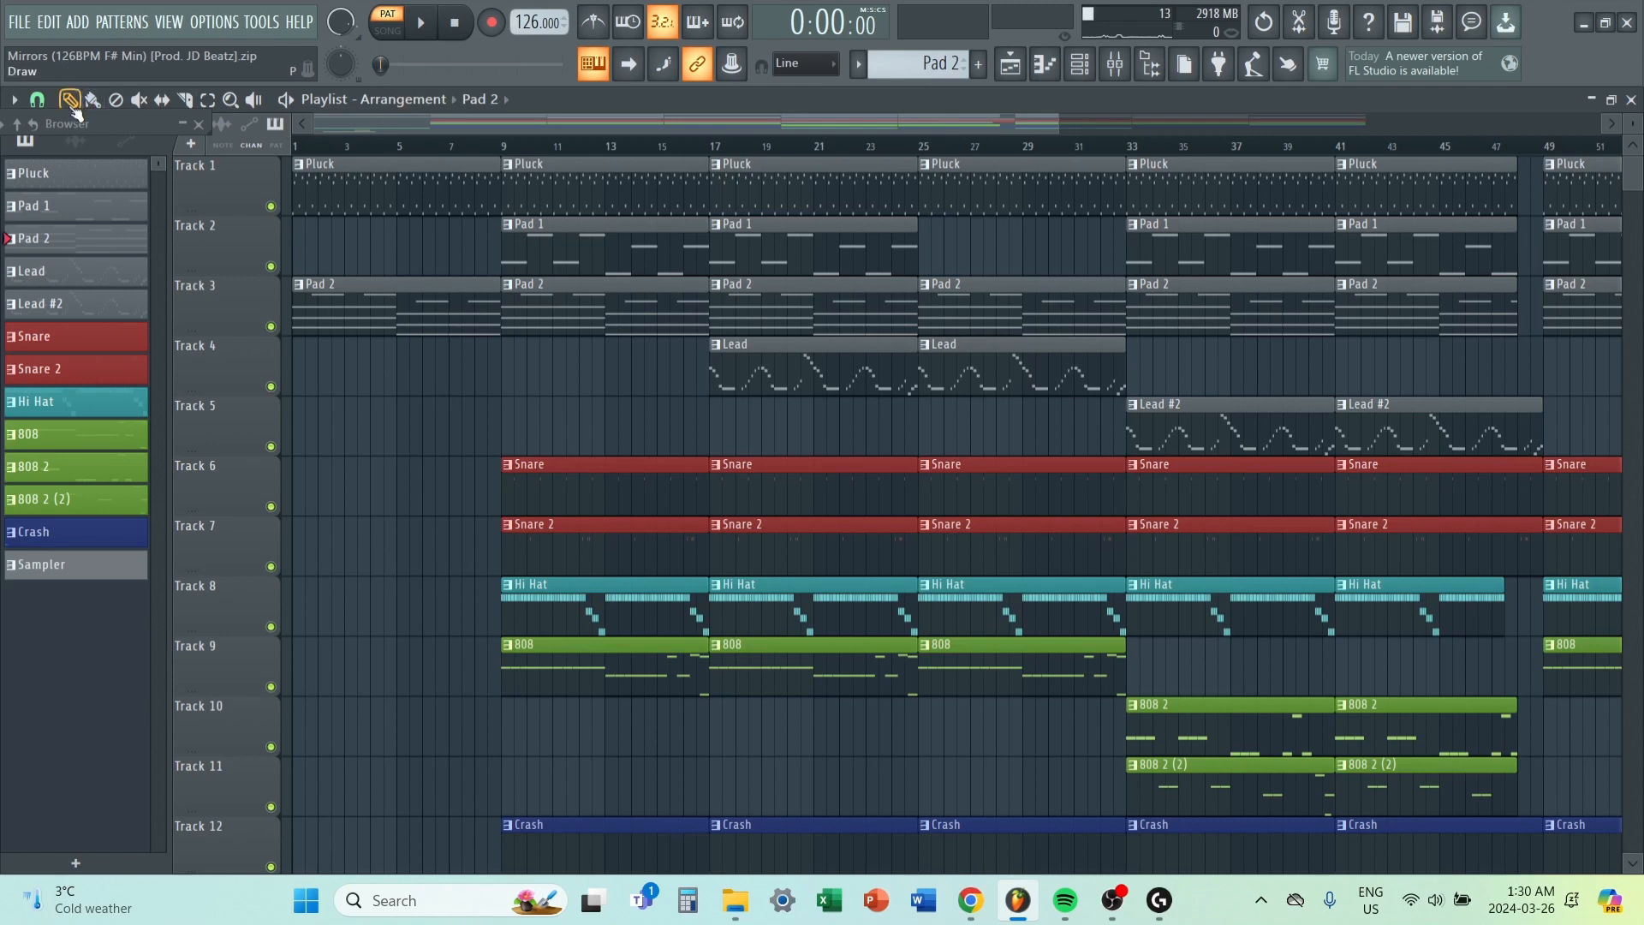
{"action": "left_click", "coordinate": [721, 148]}
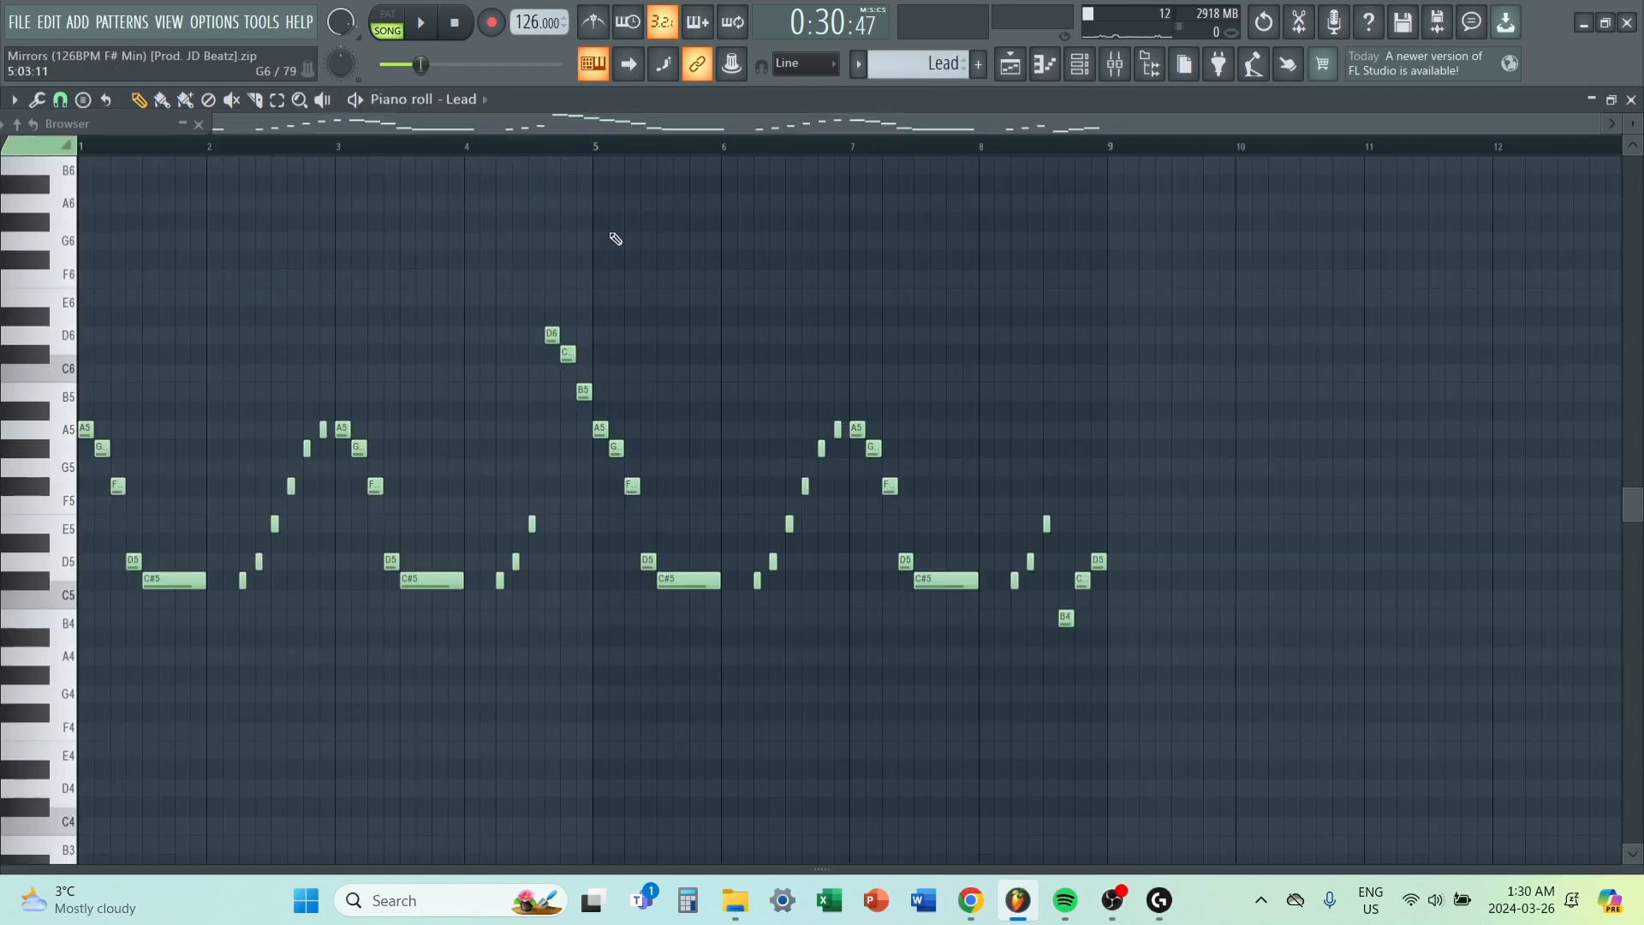
{"action": "left_click", "coordinate": [1019, 69]}
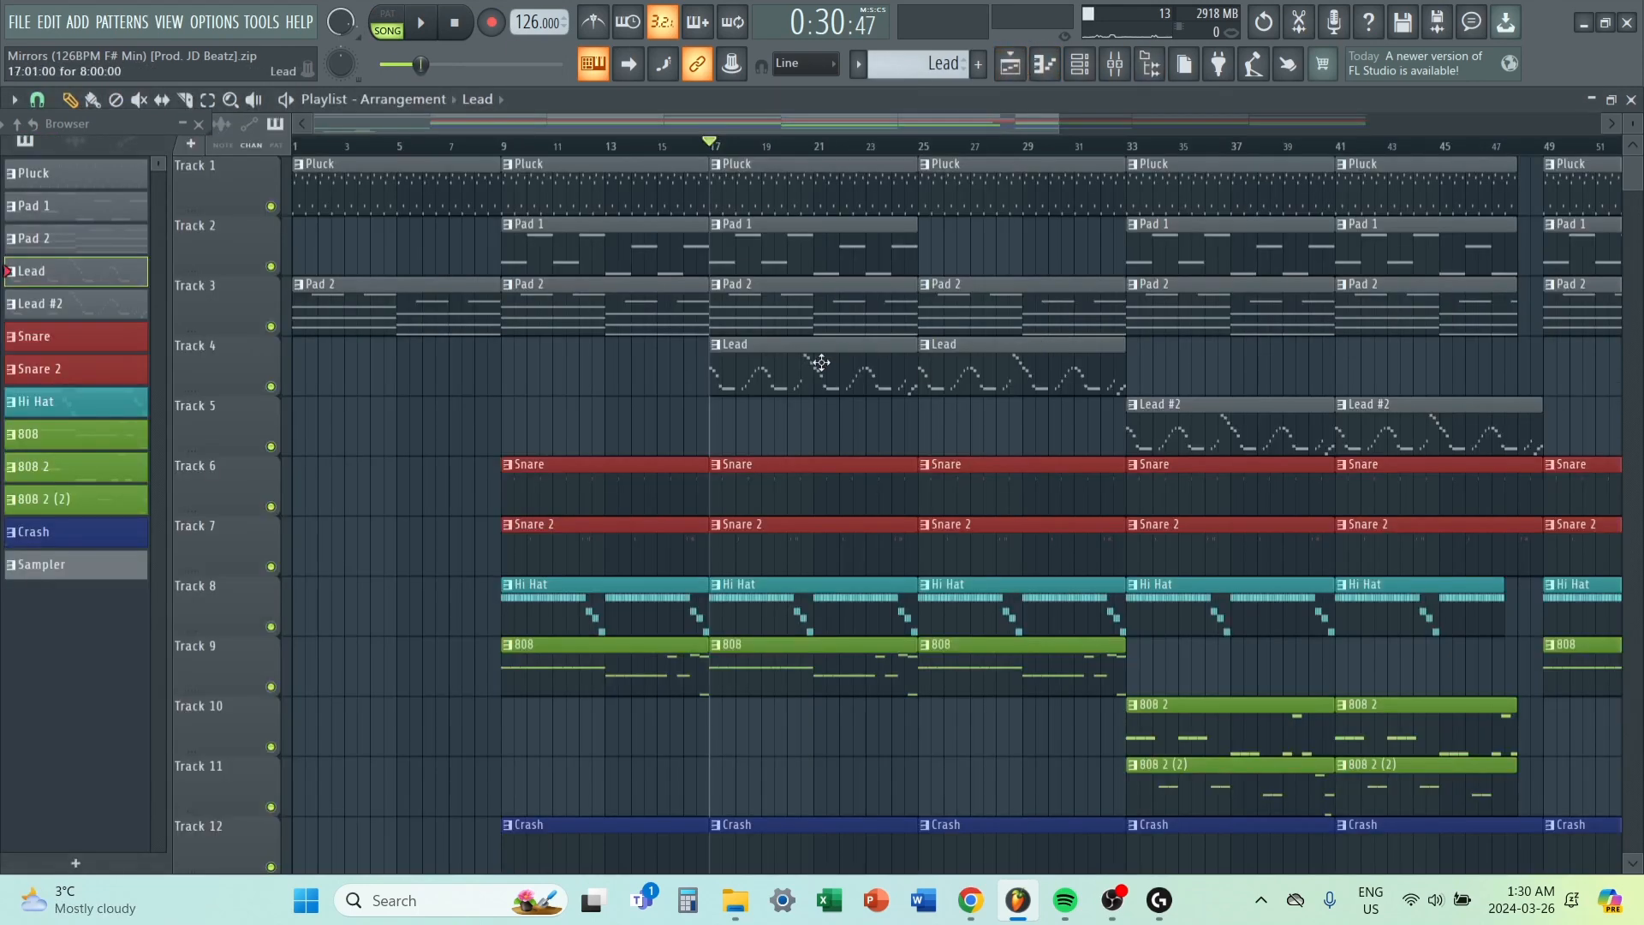
{"action": "double_click", "coordinate": [821, 363]}
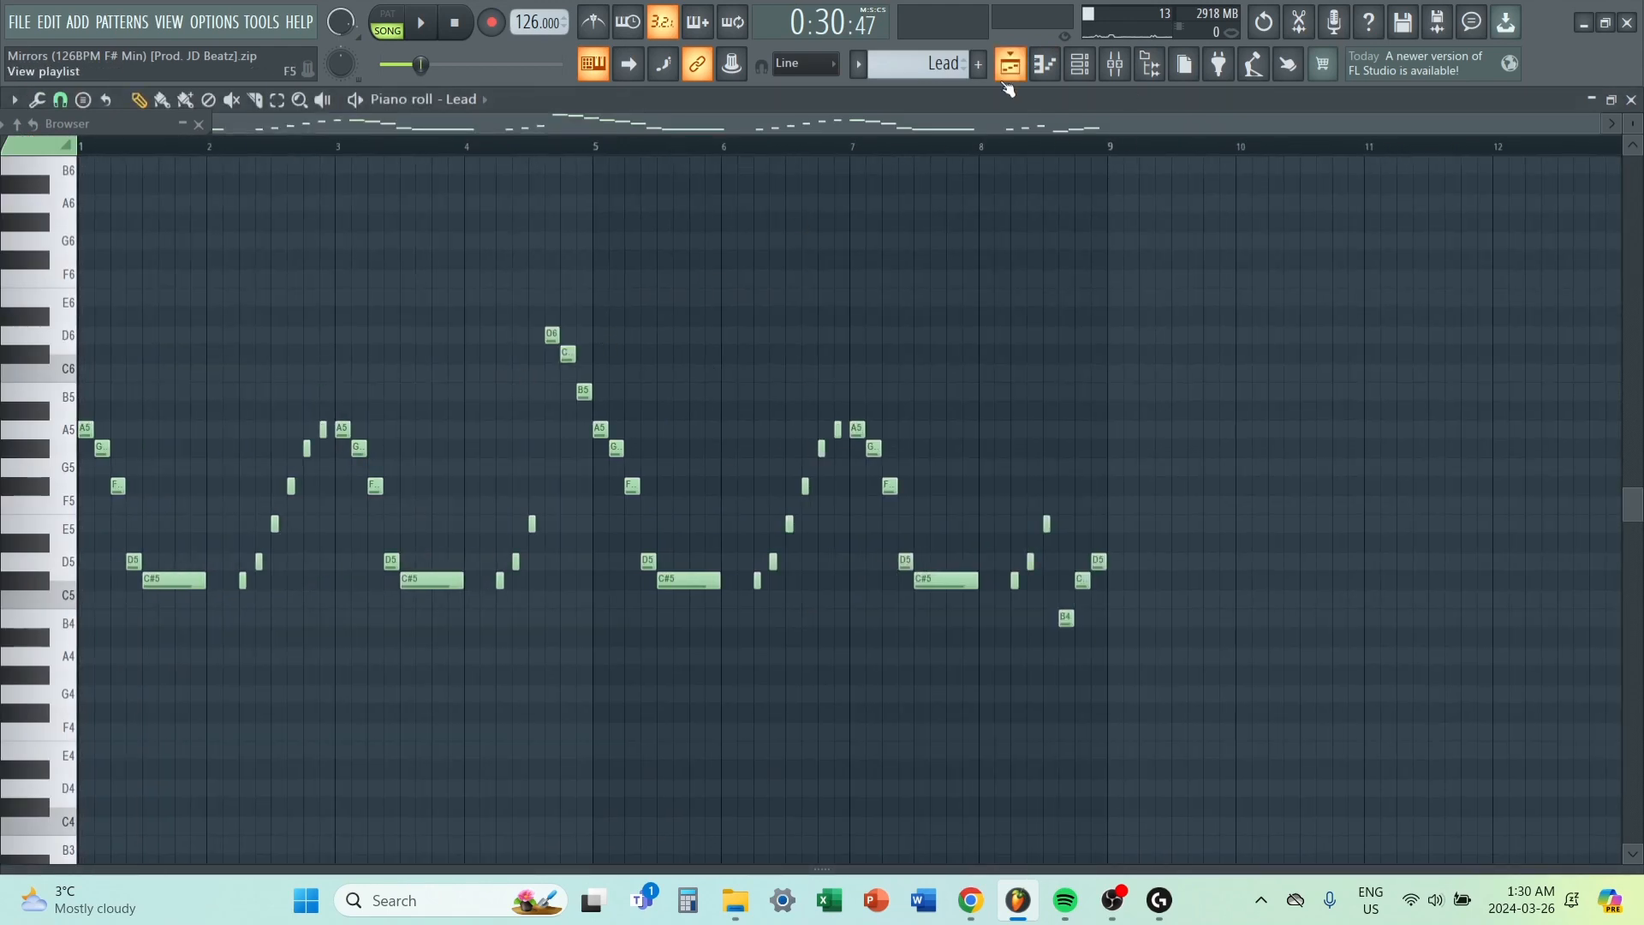
{"action": "left_click", "coordinate": [1008, 83]}
{"action": "double_click", "coordinate": [1246, 427]}
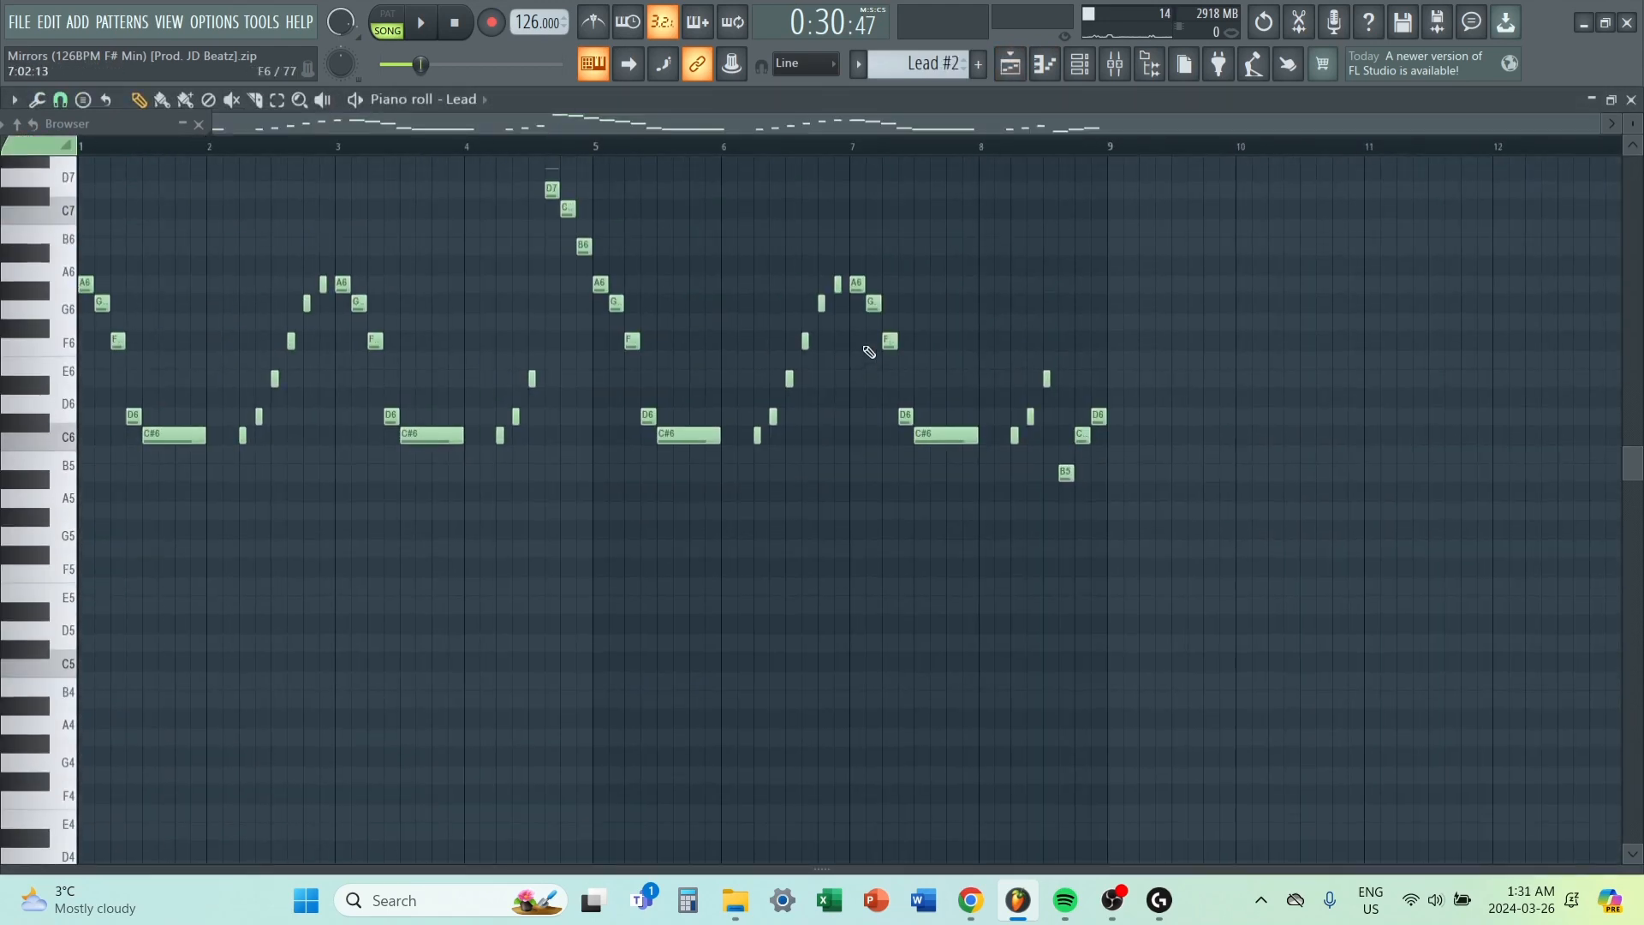
Reopen the Lead pattern in the piano roll and play it back in pattern mode.
{"action": "left_click", "coordinate": [1009, 65]}
{"action": "double_click", "coordinate": [873, 388]}
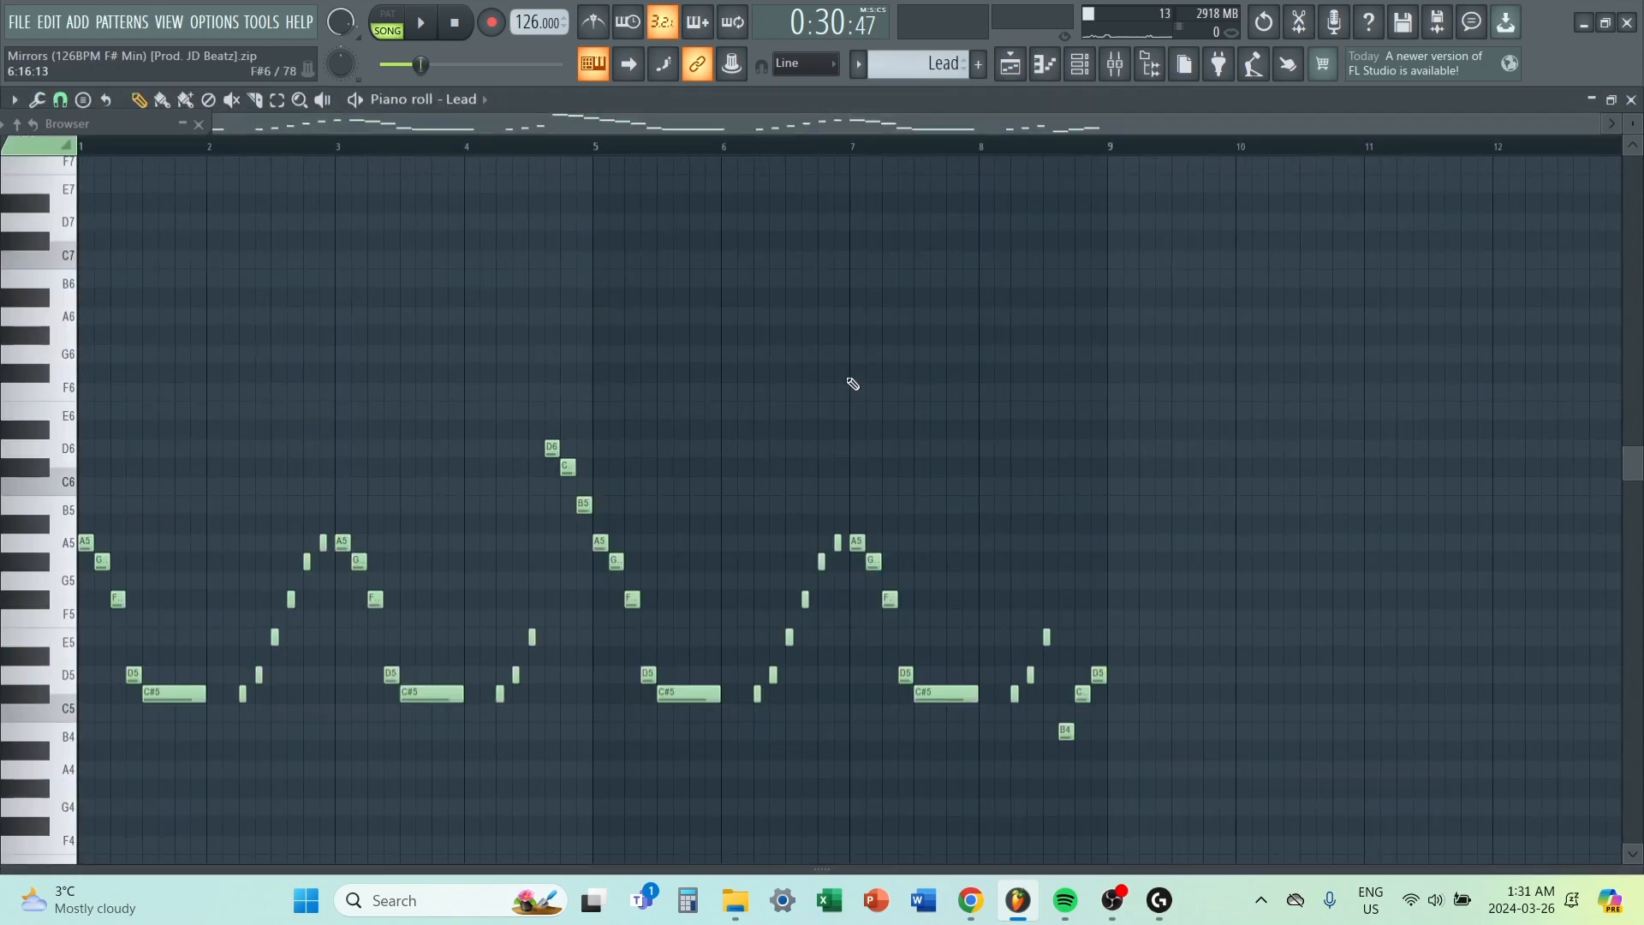
{"action": "left_click", "coordinate": [399, 12]}
{"action": "key", "text": "space"}
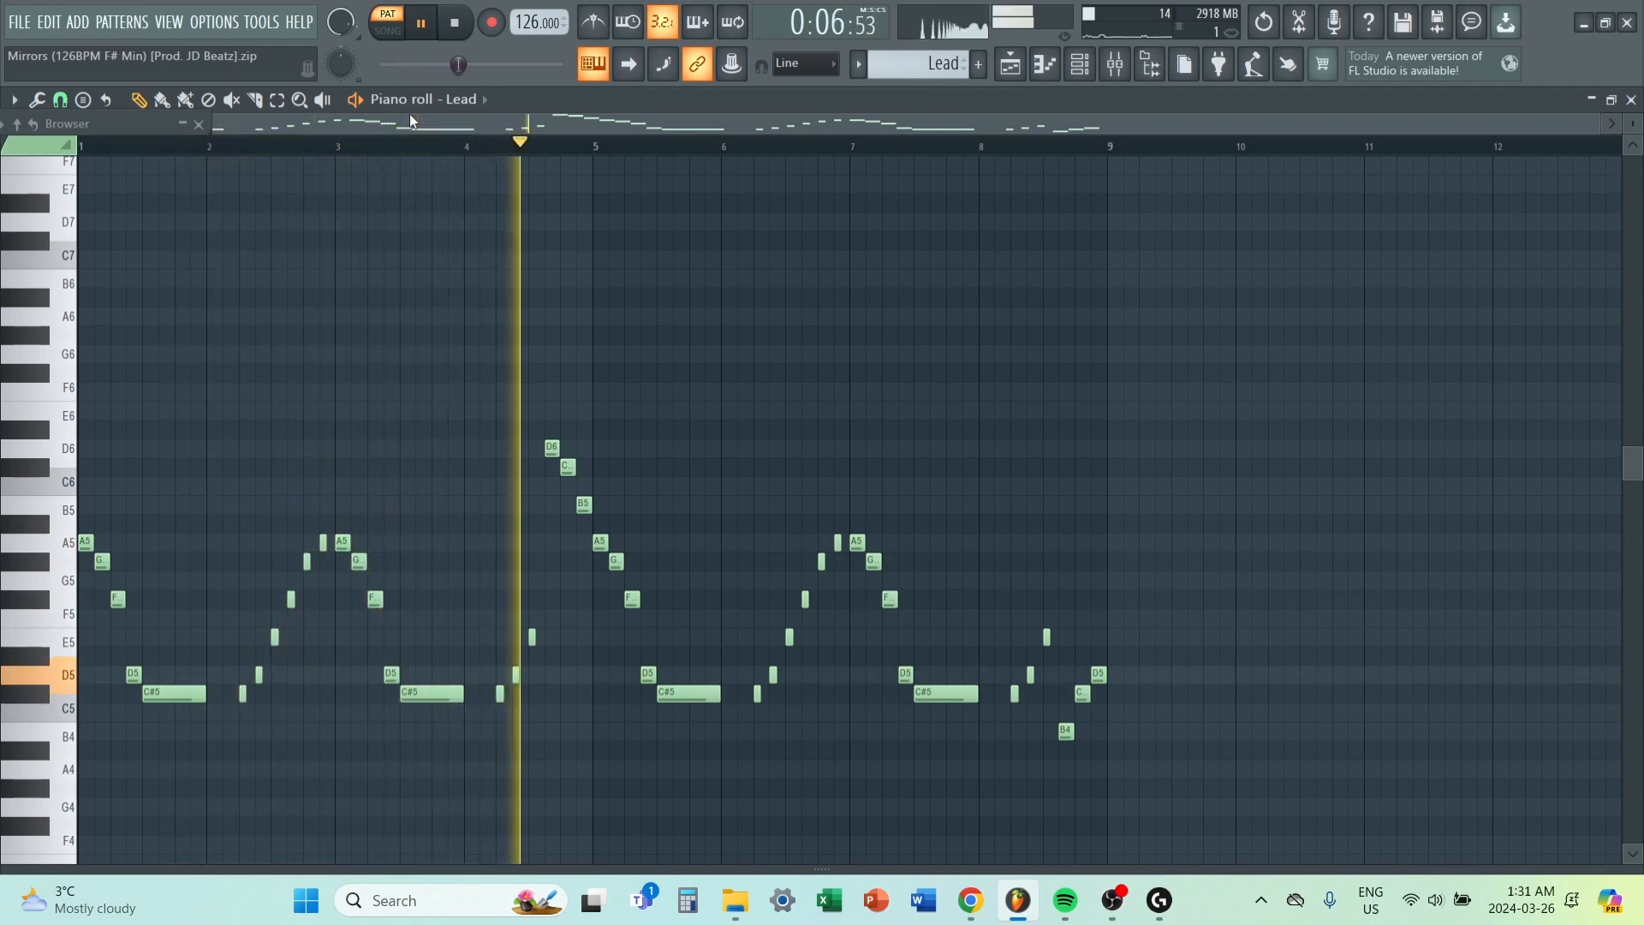
{"action": "key", "text": "space"}
Open the Lead #2 pattern from the playlist in the piano roll and play it back.
{"action": "left_click", "coordinate": [1010, 64]}
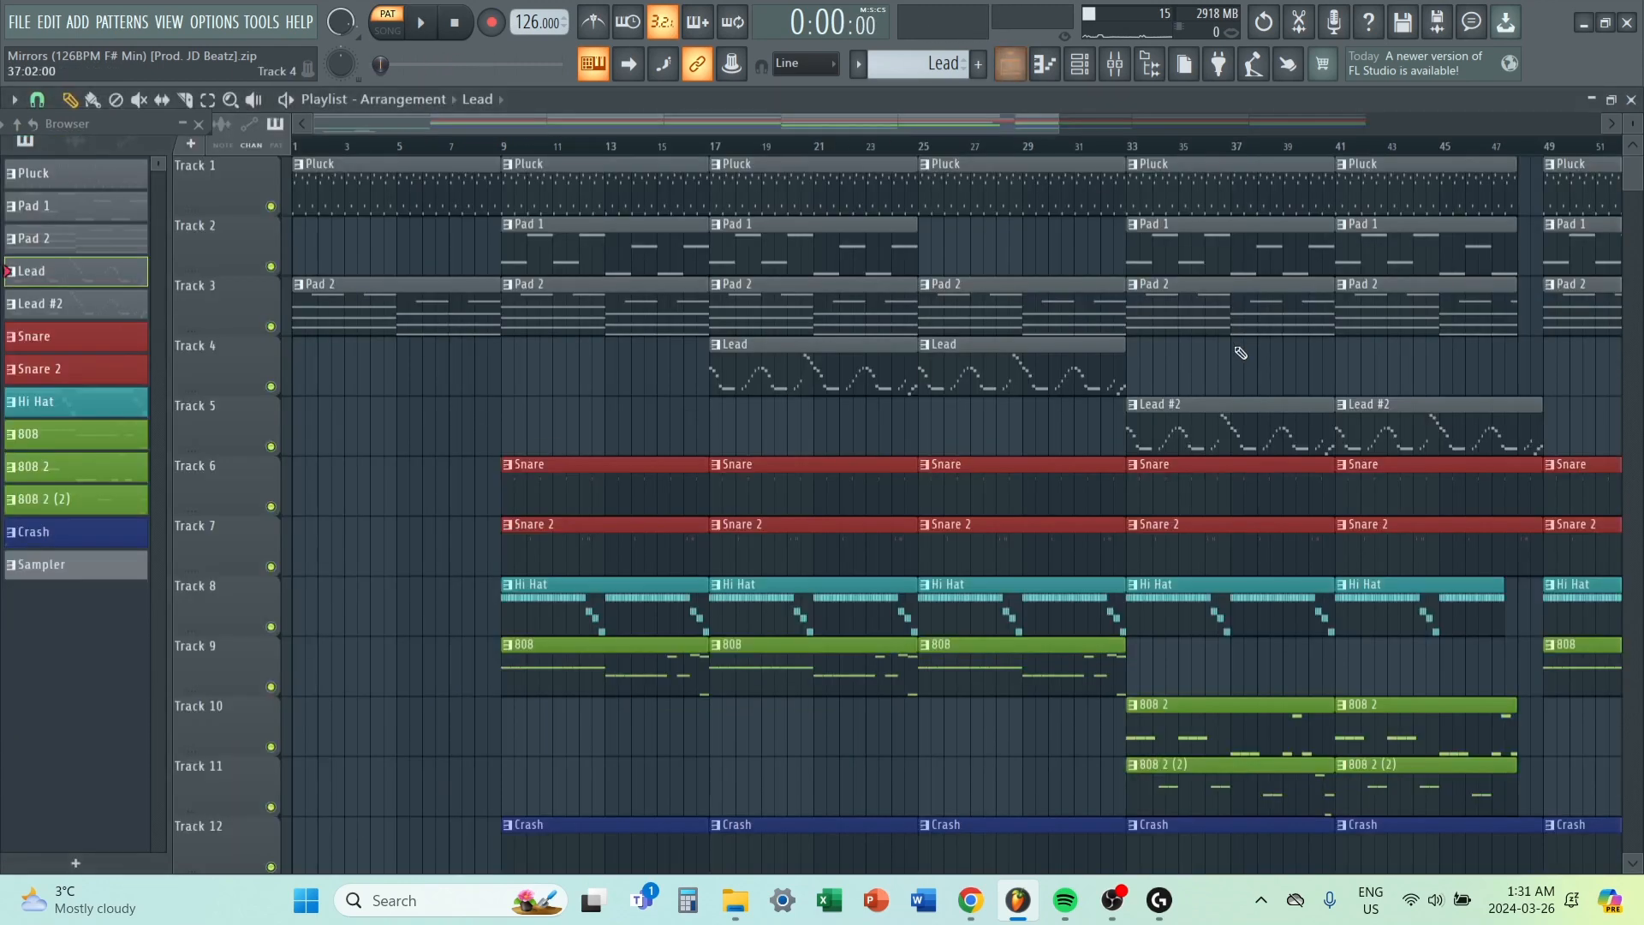
{"action": "left_click", "coordinate": [1254, 438]}
{"action": "double_click", "coordinate": [1255, 439]}
{"action": "key", "text": "space"}
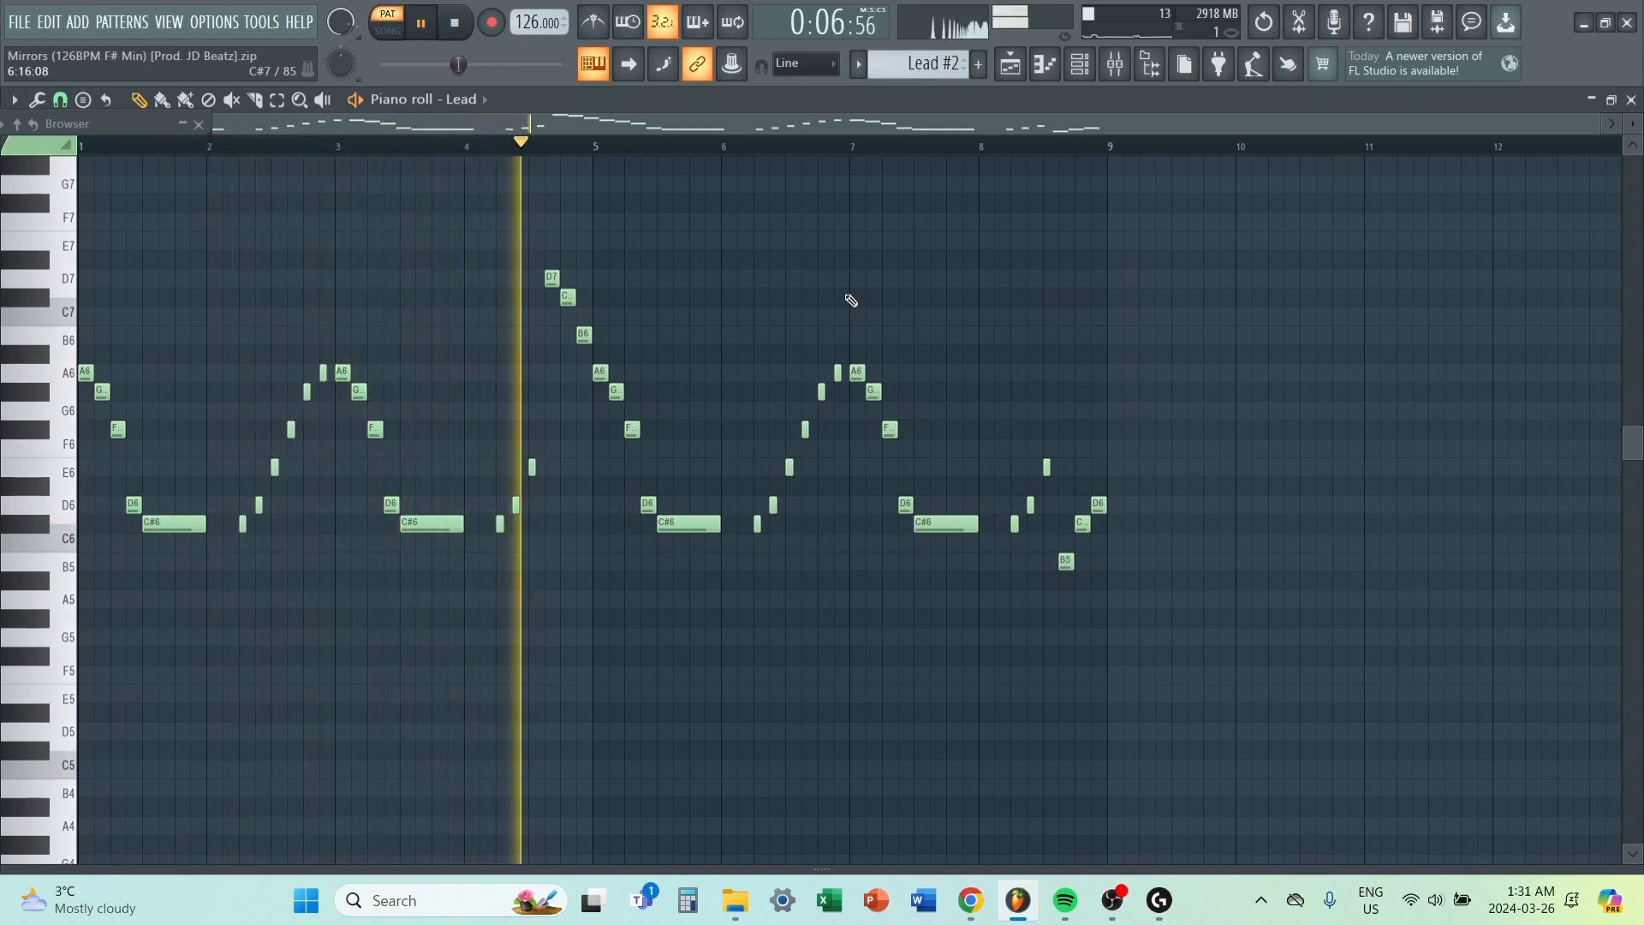
{"action": "key", "text": "space"}
Open the Lead channel's Serum instrument and show its preset, ld - try, within the user Immersive Serum Bank.
{"action": "left_click", "coordinate": [1082, 67]}
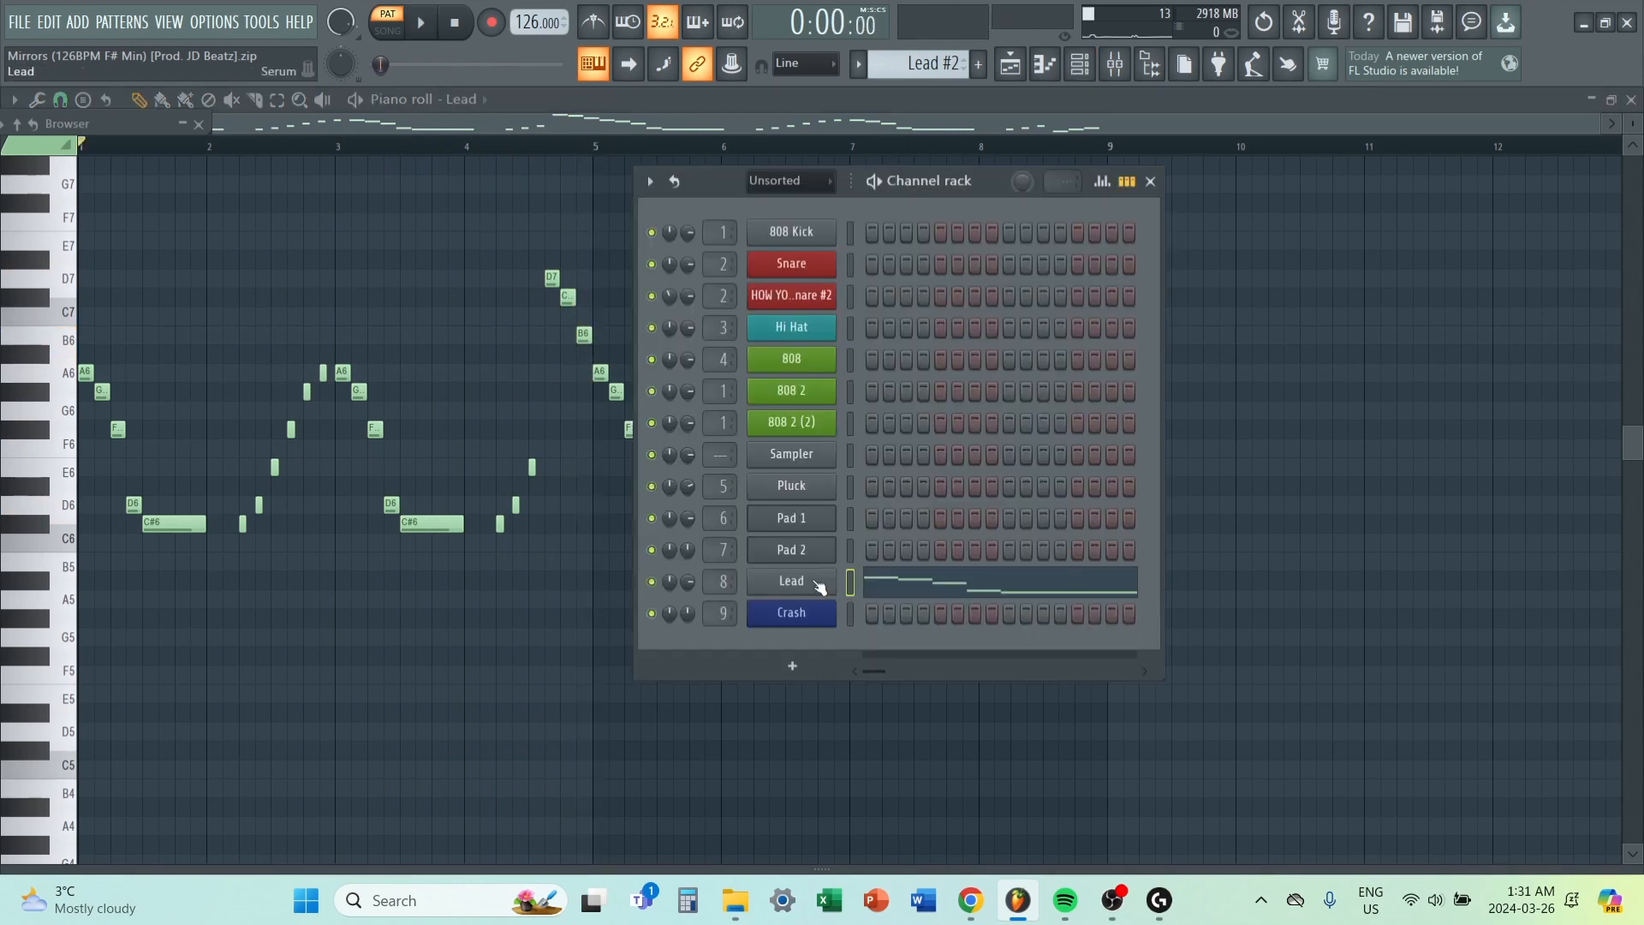
{"action": "left_click", "coordinate": [819, 585]}
{"action": "left_click", "coordinate": [938, 368]}
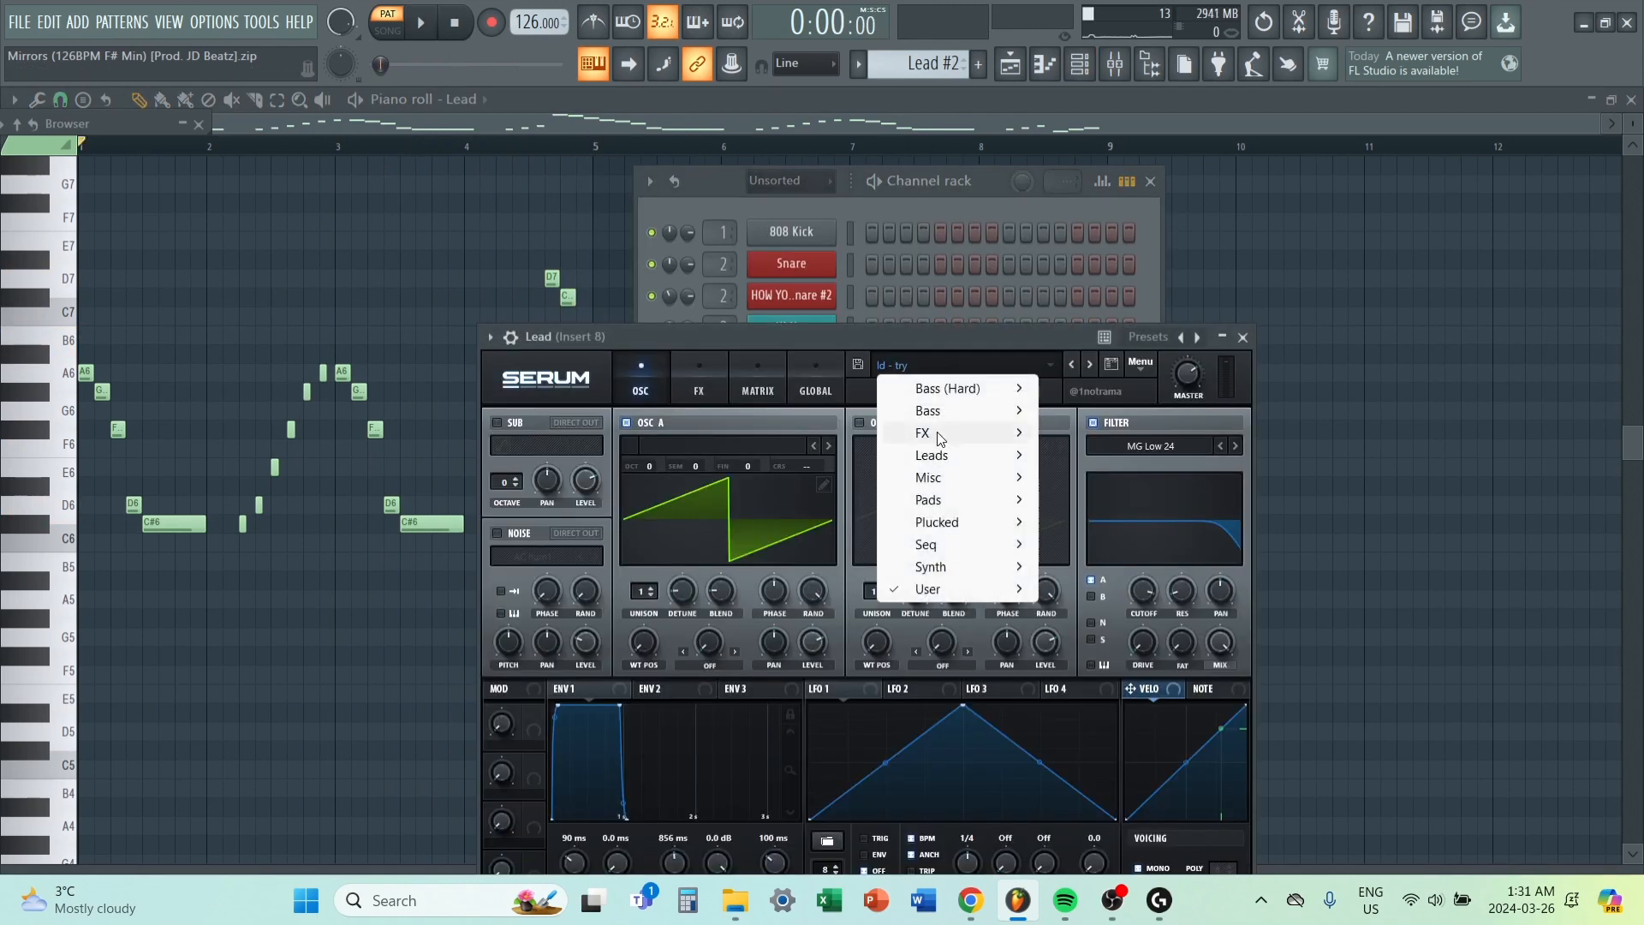
{"action": "mouse_move", "coordinate": [949, 588]}
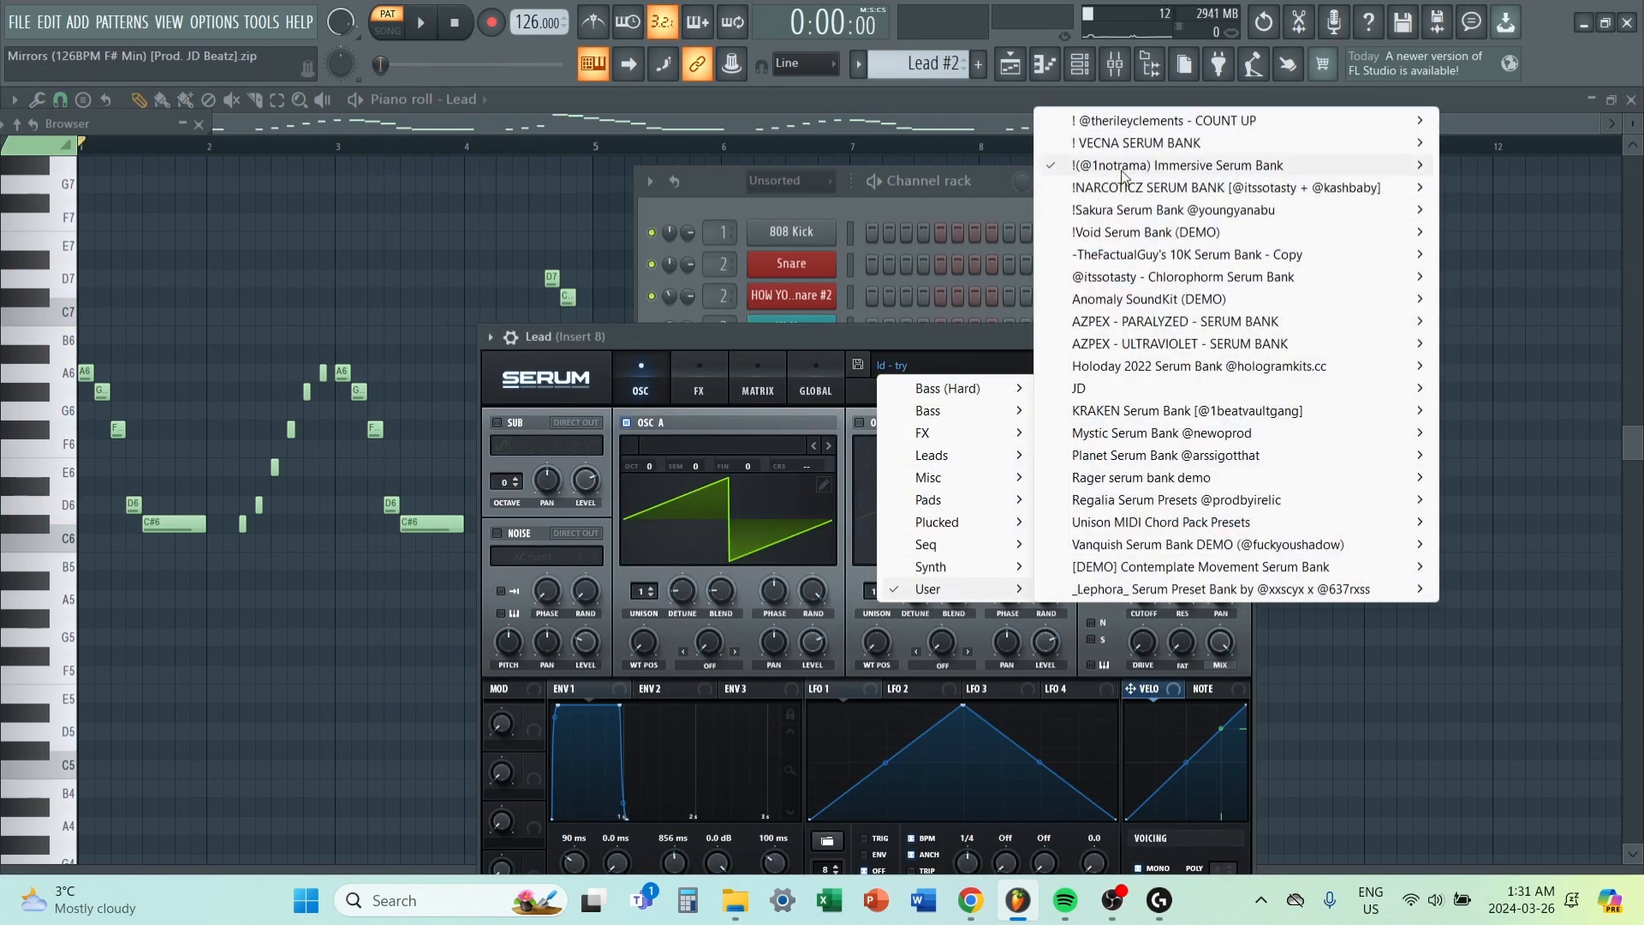
{"action": "mouse_move", "coordinate": [1370, 166]}
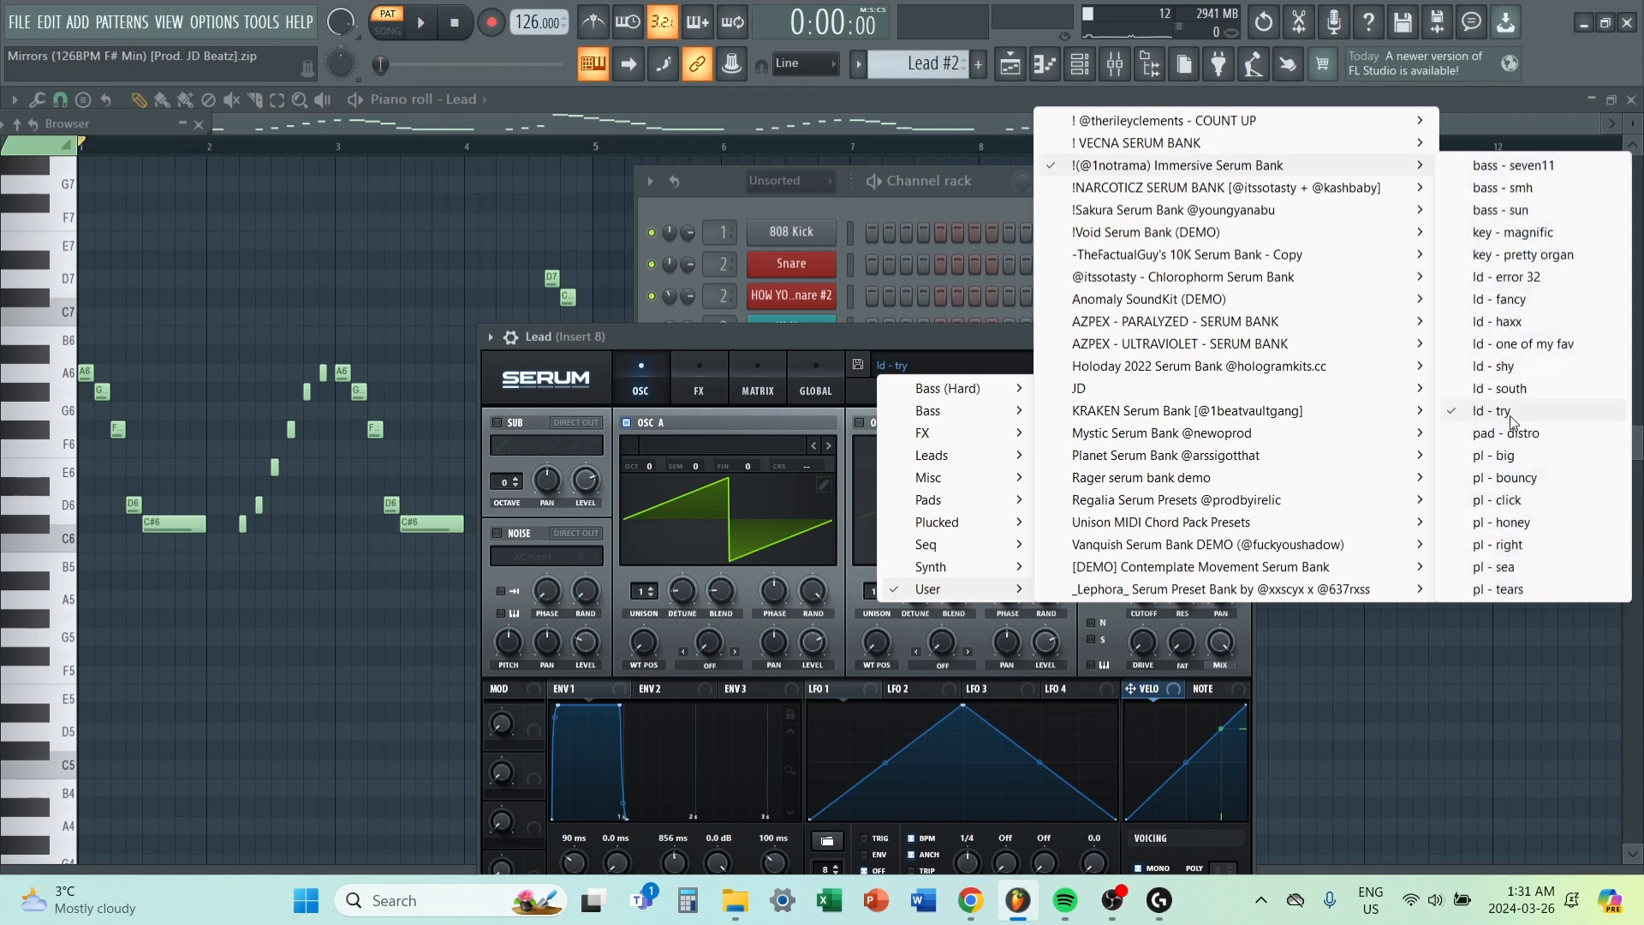
Inspect the Fruity parametric EQ 2 curve on the Lead's mixer insert.
{"action": "left_click", "coordinate": [896, 180]}
{"action": "key", "text": "F9"}
{"action": "left_click", "coordinate": [1493, 167]}
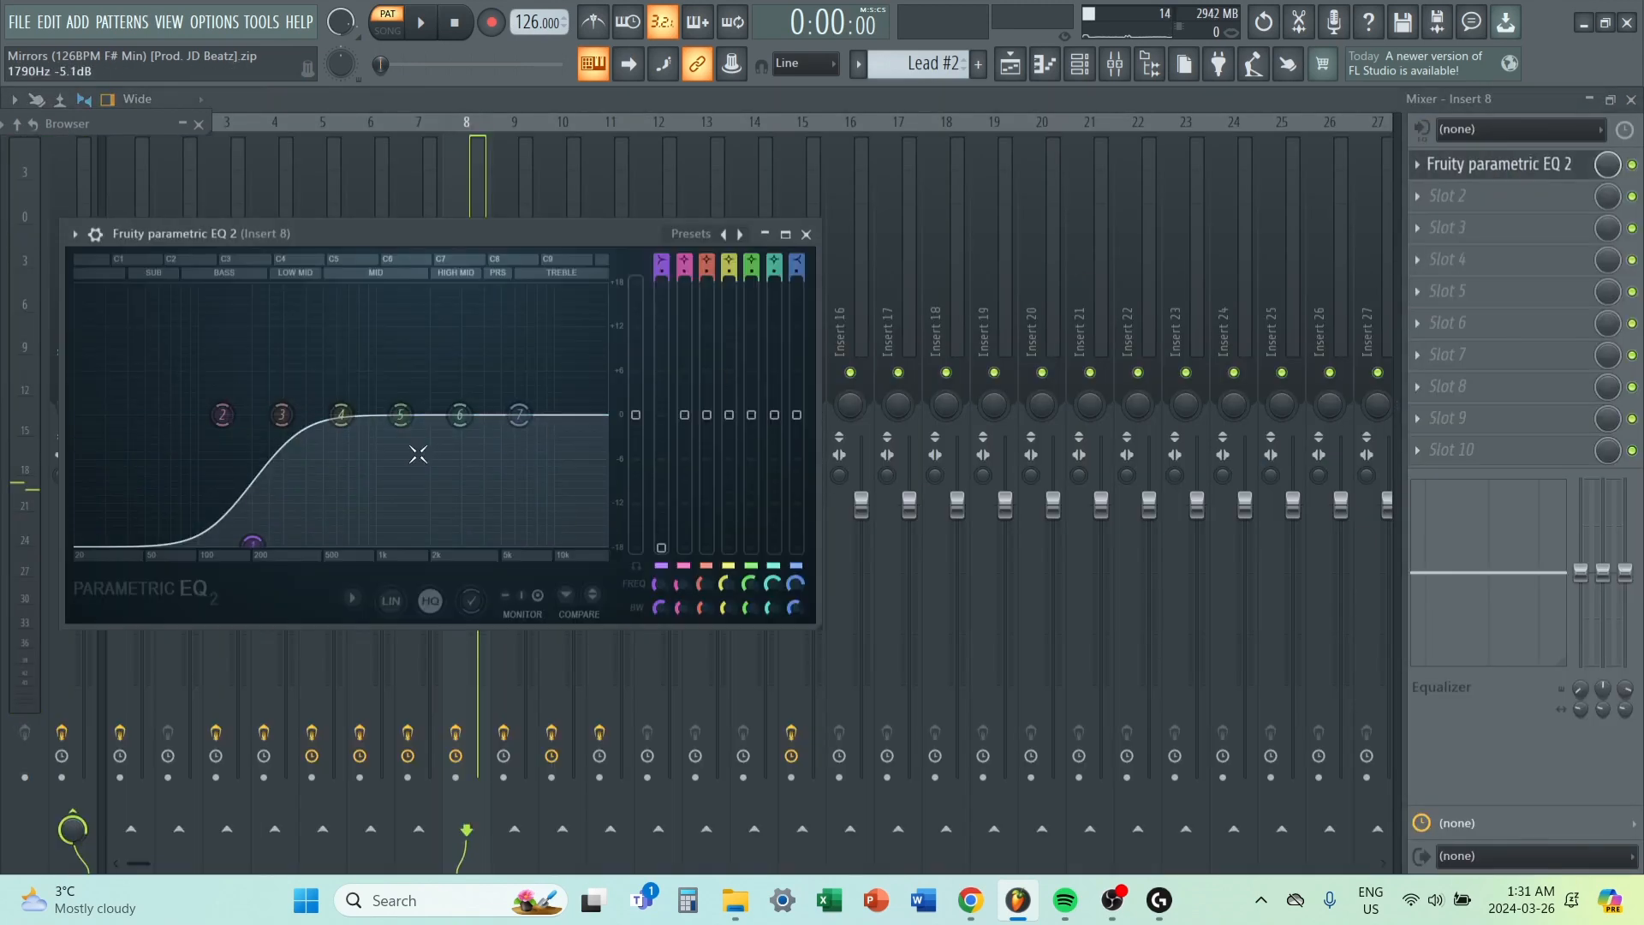
Close the equalizer and set the playlist's playback position to bar 9, where the Snare clips start.
{"action": "left_click", "coordinate": [807, 235]}
{"action": "key", "text": "F9"}
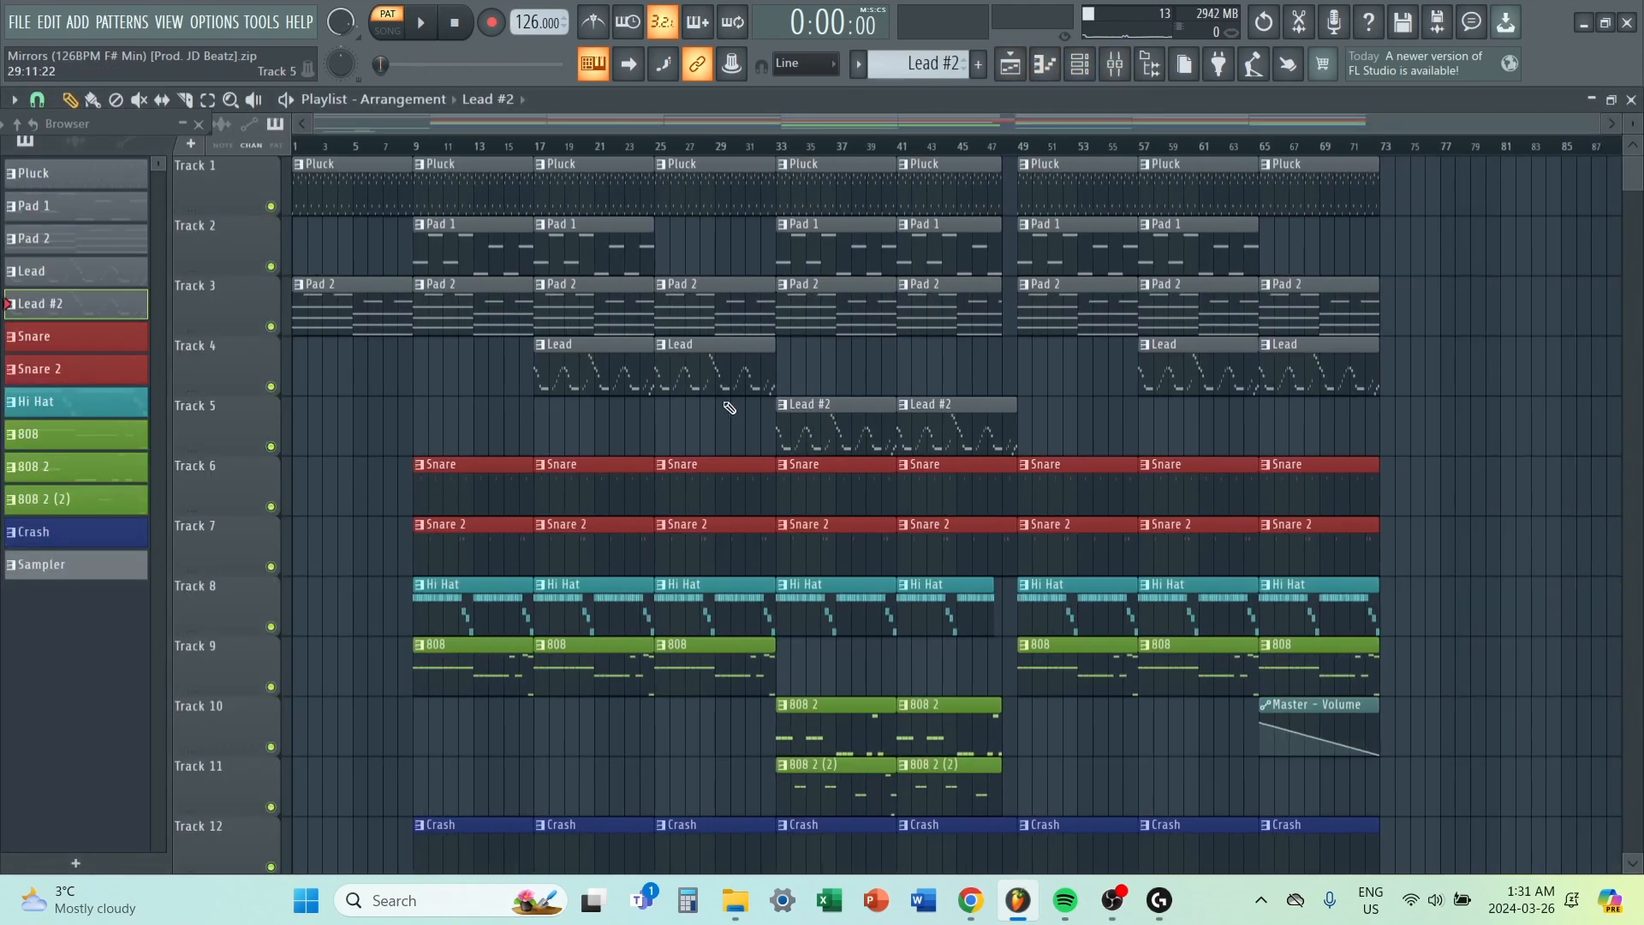
{"action": "scroll", "coordinate": [704, 411], "scroll_direction": "down", "scroll_amount": 4}
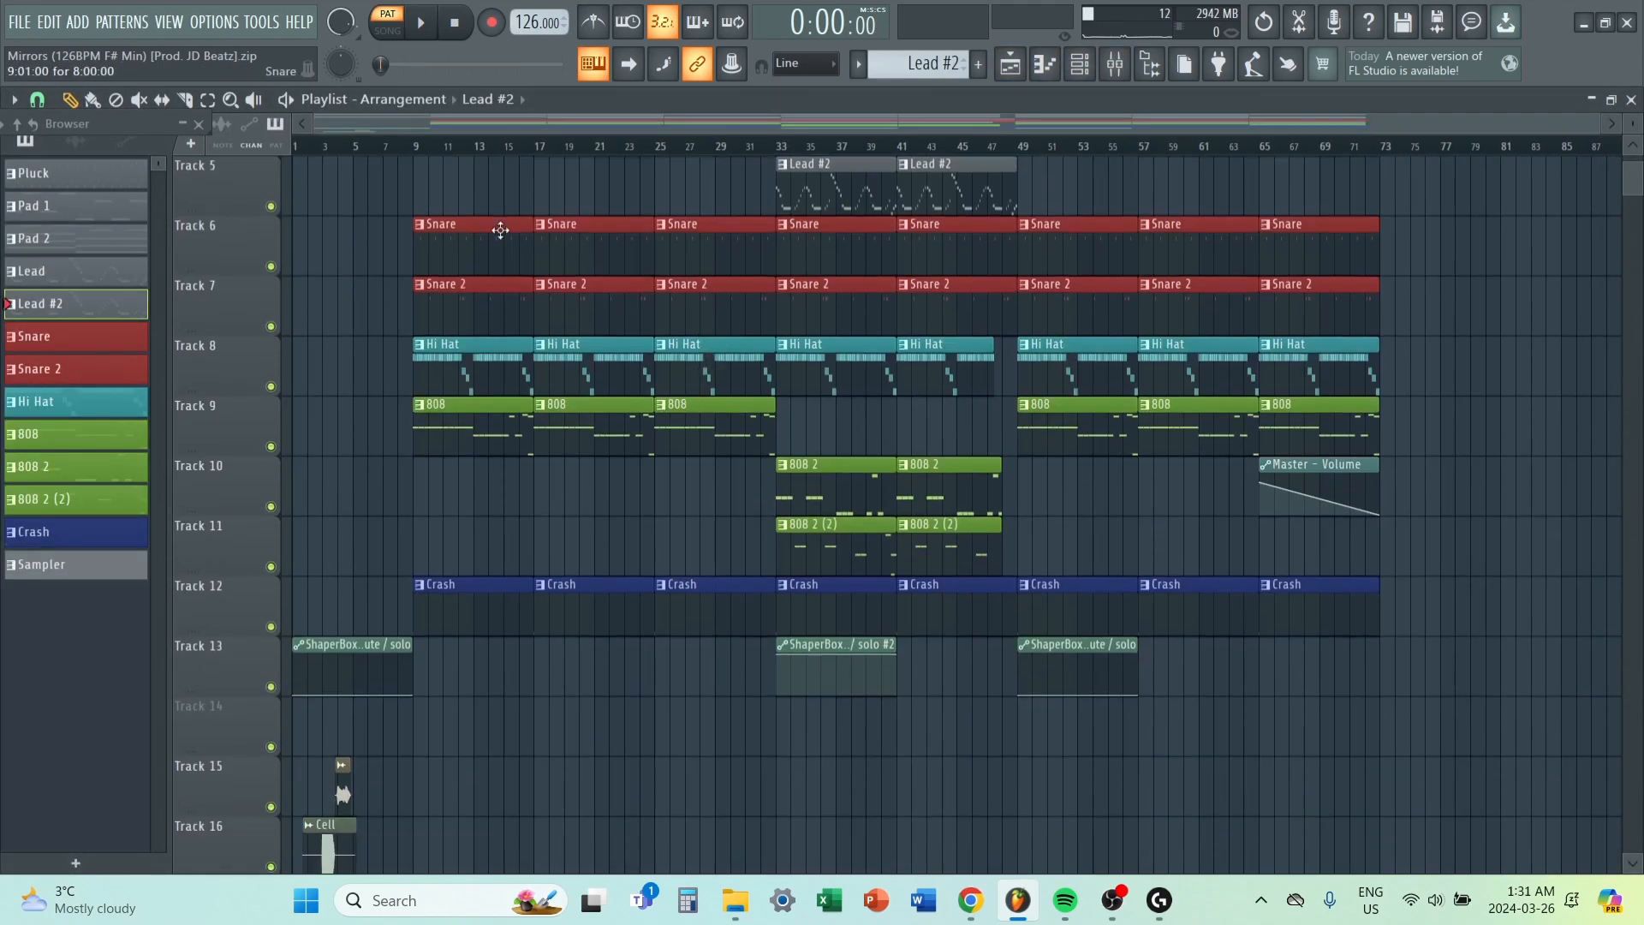
{"action": "left_click", "coordinate": [424, 148]}
{"action": "scroll", "coordinate": [404, 220], "scroll_direction": "up", "scroll_amount": 4}
{"action": "scroll", "coordinate": [374, 450], "scroll_direction": "up", "scroll_amount": 4}
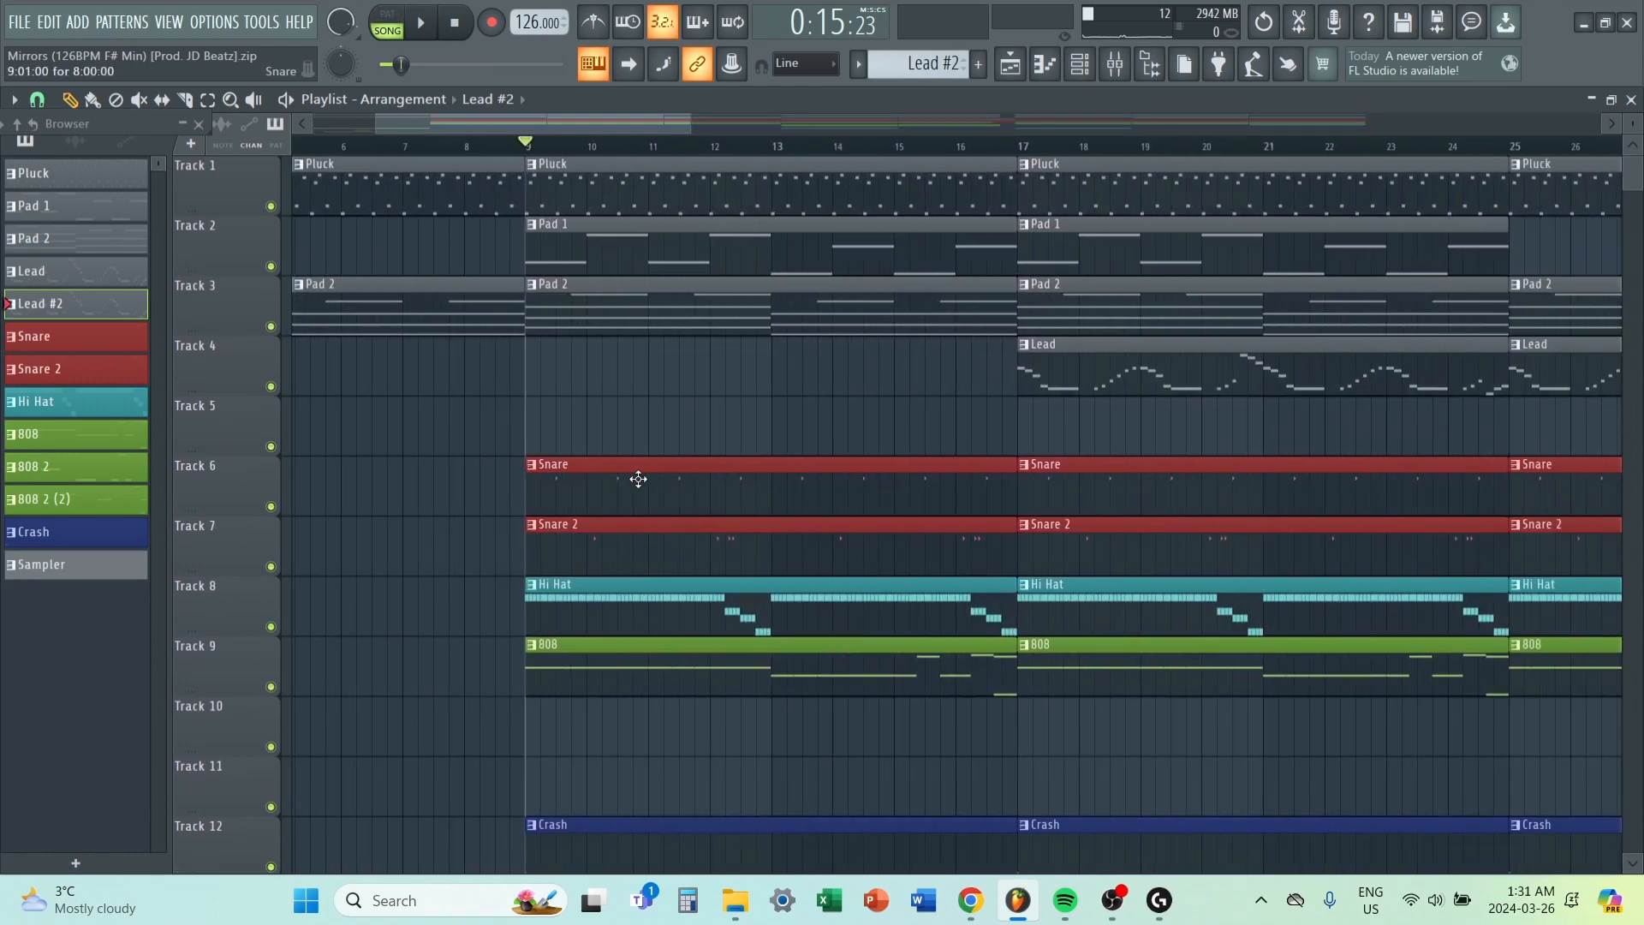
Open the Snare pattern from the playlist in the piano roll and play it in pattern mode.
{"action": "double_click", "coordinate": [638, 481]}
{"action": "scroll", "coordinate": [179, 212], "scroll_direction": "down", "scroll_amount": 5}
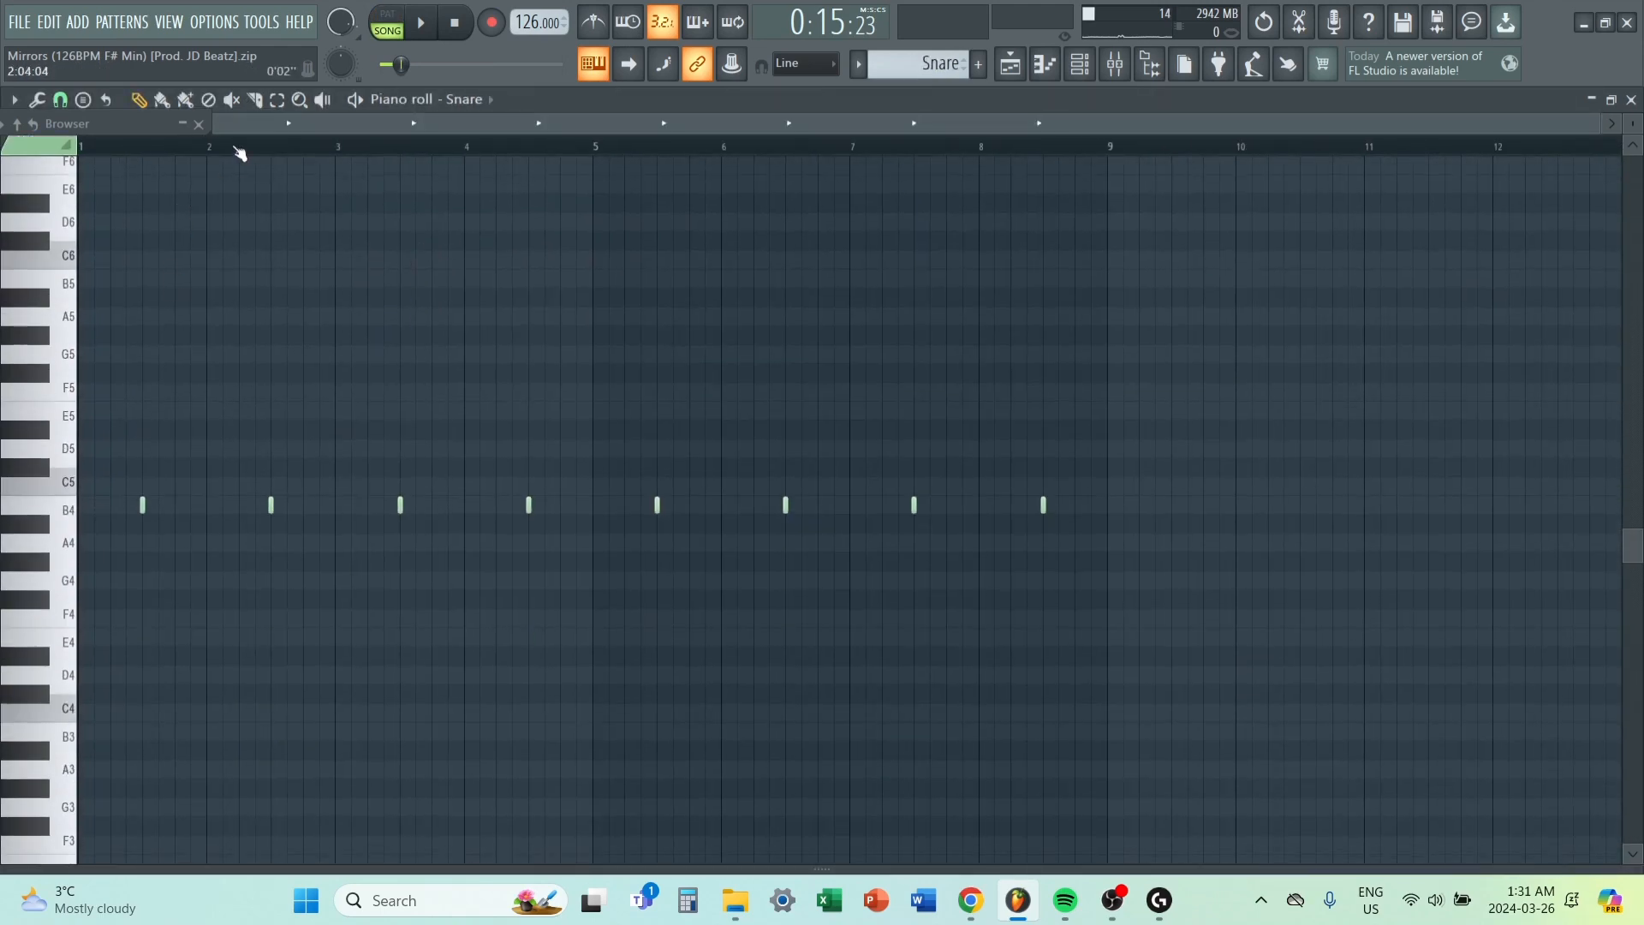
{"action": "key", "text": "l"}
{"action": "key", "text": "space"}
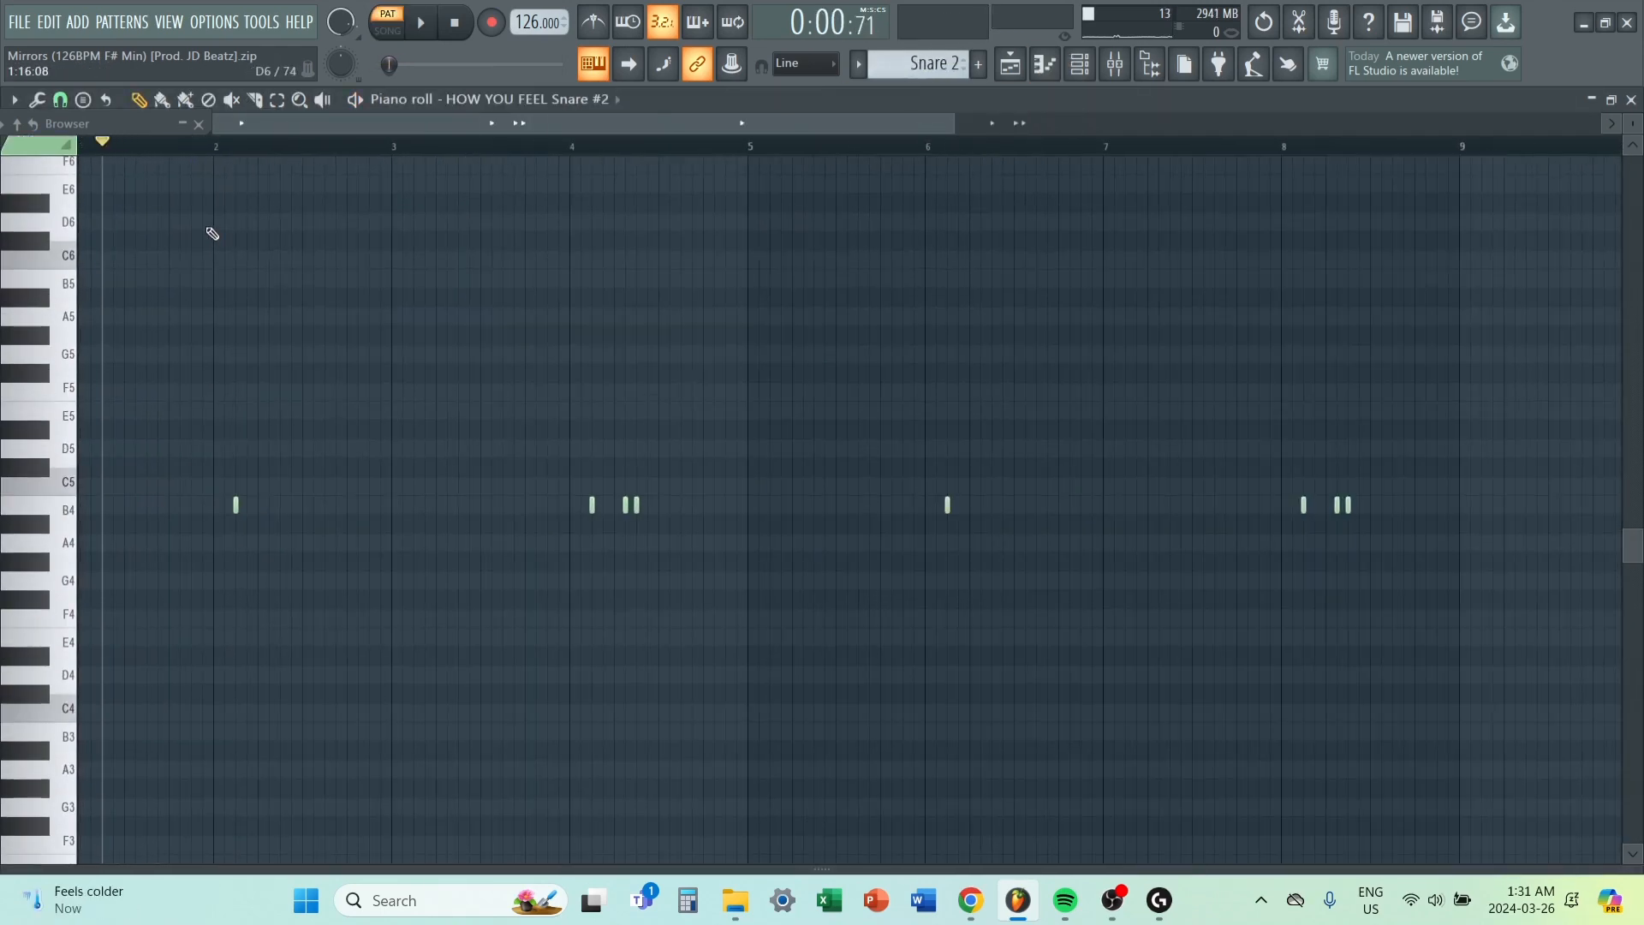
Play the Snare 2 pattern in the piano roll, jumping from around bar 2 to around bar 4.
{"action": "left_click", "coordinate": [239, 148]}
{"action": "key", "text": "space"}
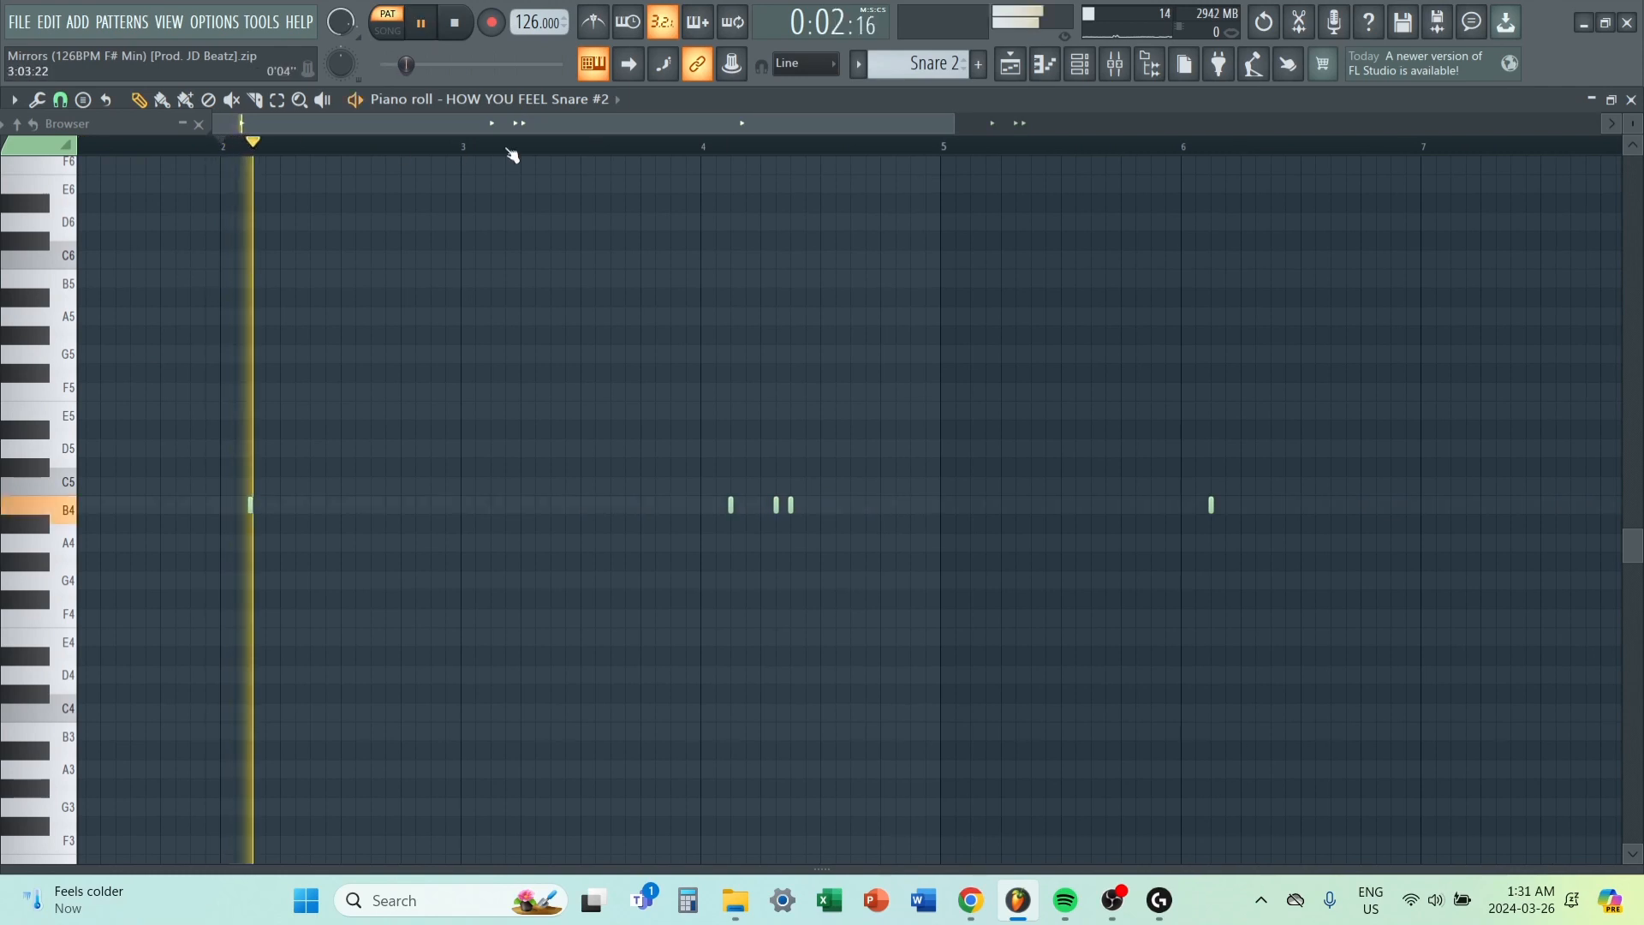
{"action": "left_click", "coordinate": [694, 148]}
{"action": "scroll", "coordinate": [707, 202], "scroll_direction": "down", "scroll_amount": 3}
{"action": "key", "text": "space"}
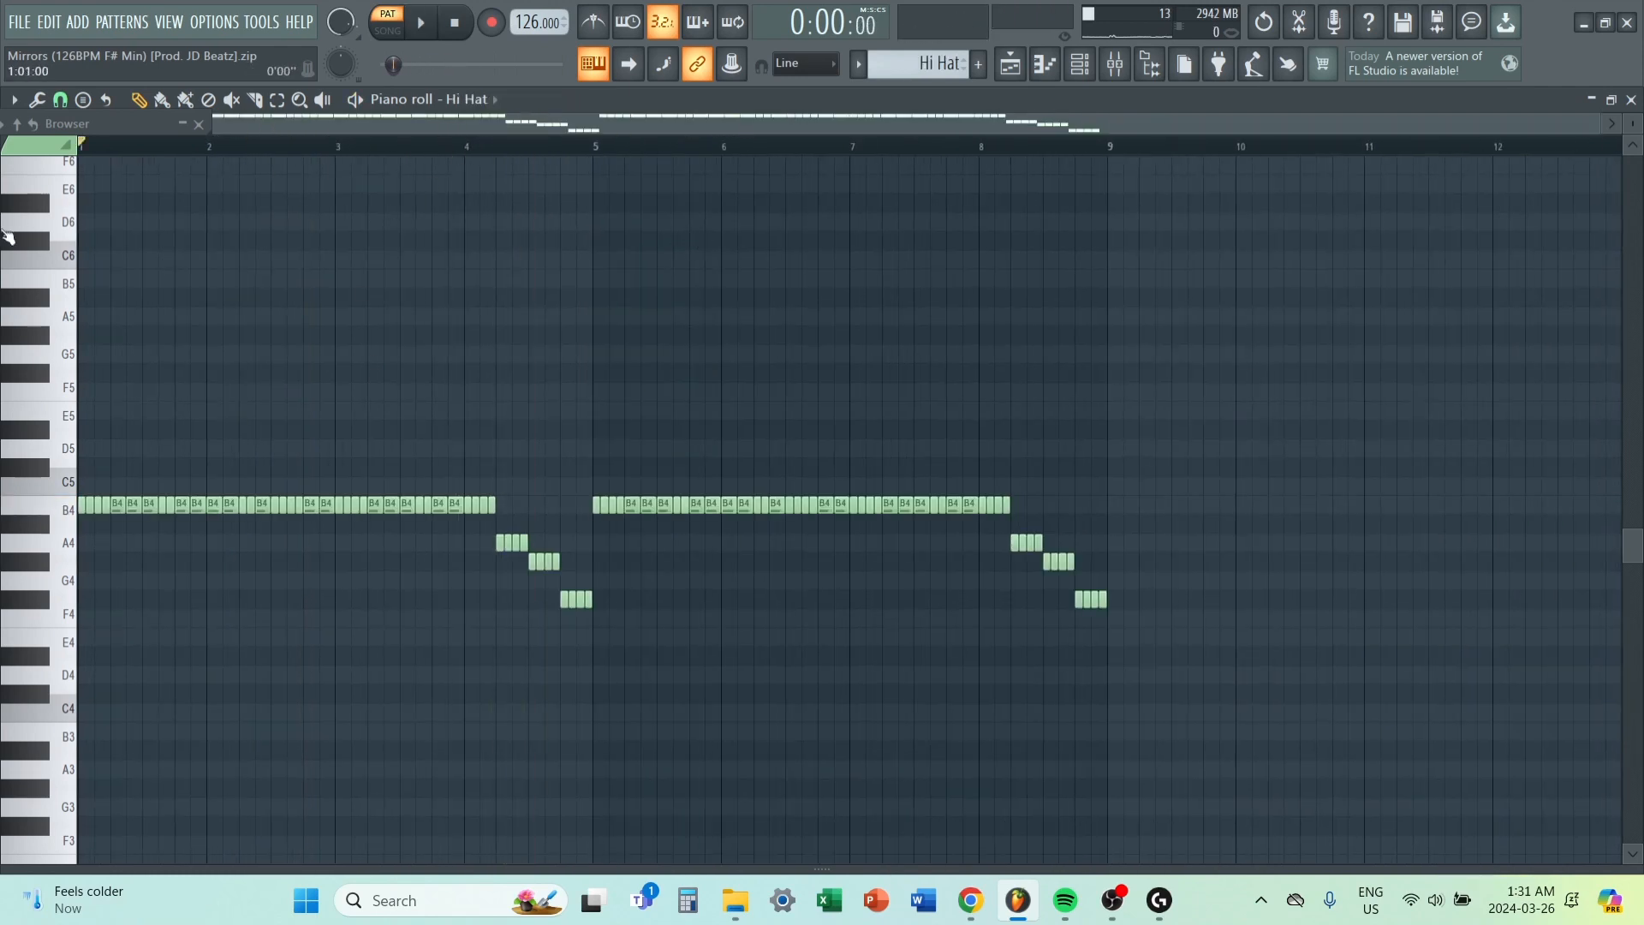
Play the Hi Hat pattern in the piano roll and examine the pitched-down rolls closing each four-bar phrase.
{"action": "scroll", "coordinate": [29, 399], "scroll_direction": "up", "scroll_amount": 4}
{"action": "scroll", "coordinate": [247, 352], "scroll_direction": "down", "scroll_amount": 4}
{"action": "key", "text": "space"}
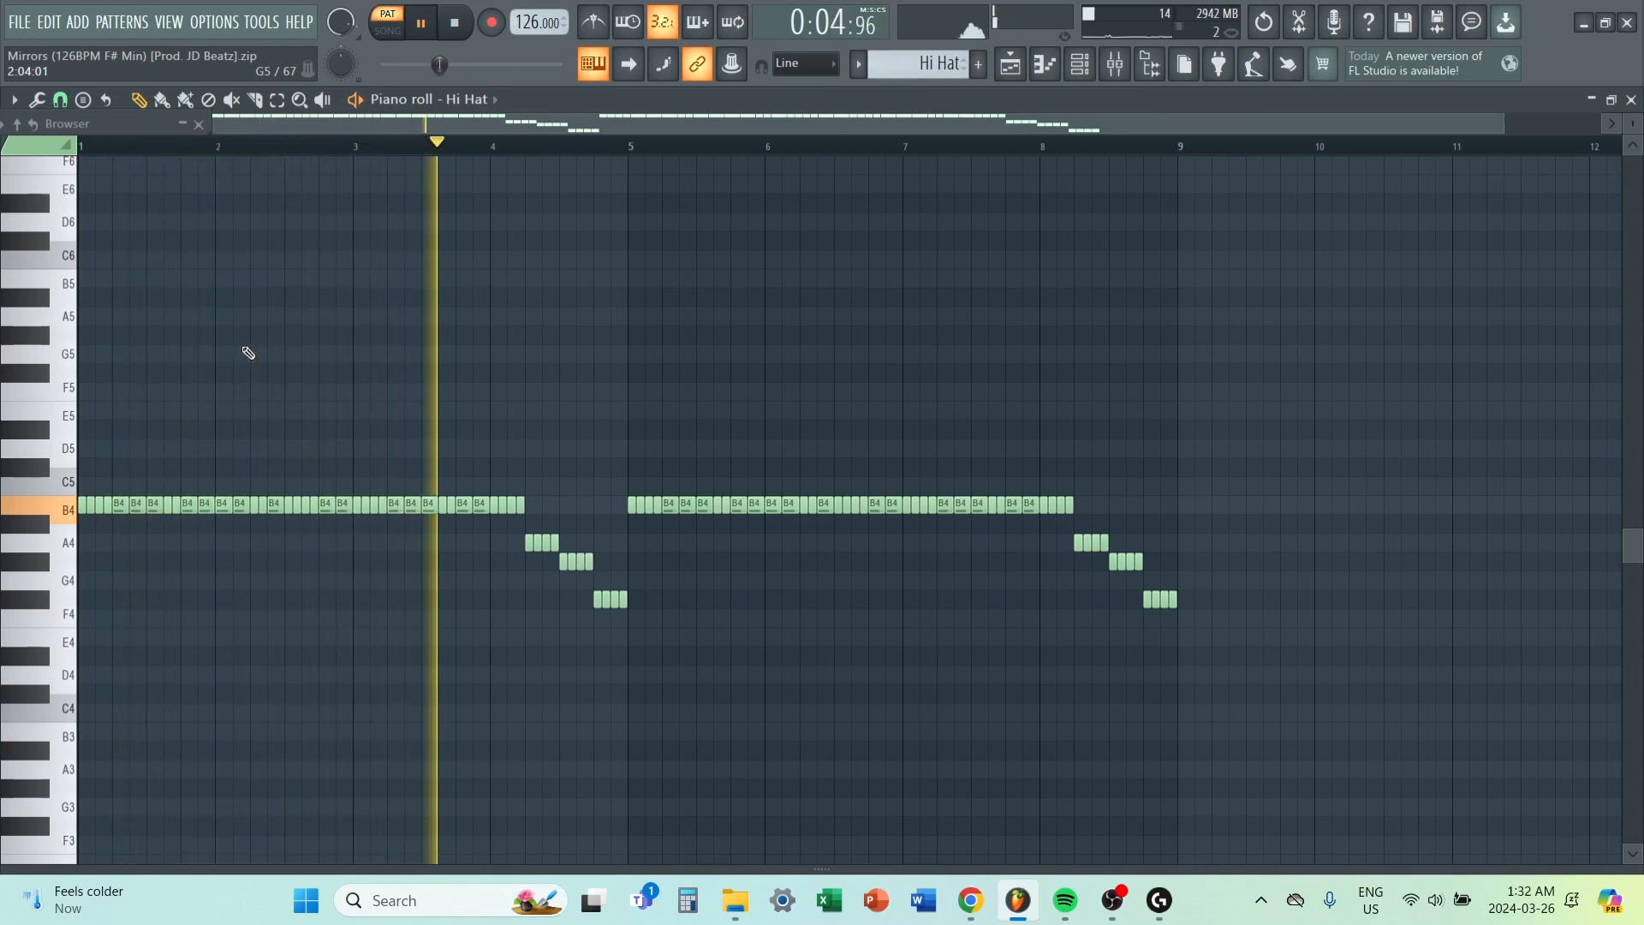
{"action": "scroll", "coordinate": [419, 337], "scroll_direction": "down", "scroll_amount": 1}
{"action": "scroll", "coordinate": [639, 536], "scroll_direction": "up", "scroll_amount": 2}
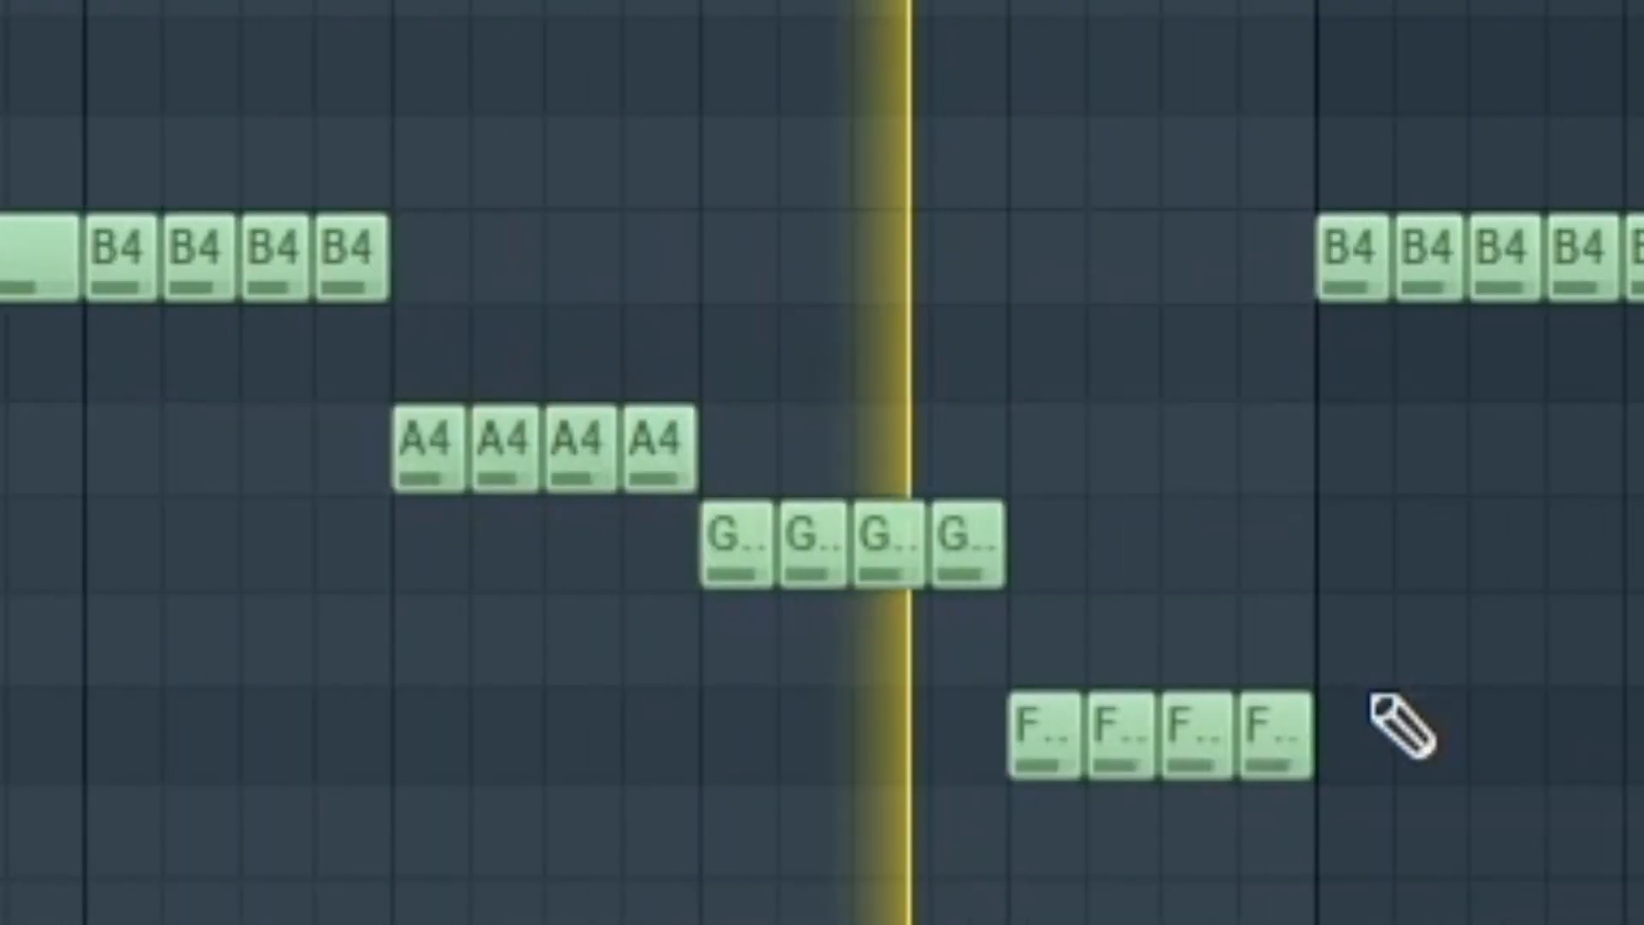
{"action": "left_click_drag", "start_coordinate": [331, 441], "coordinate": [1054, 573]}
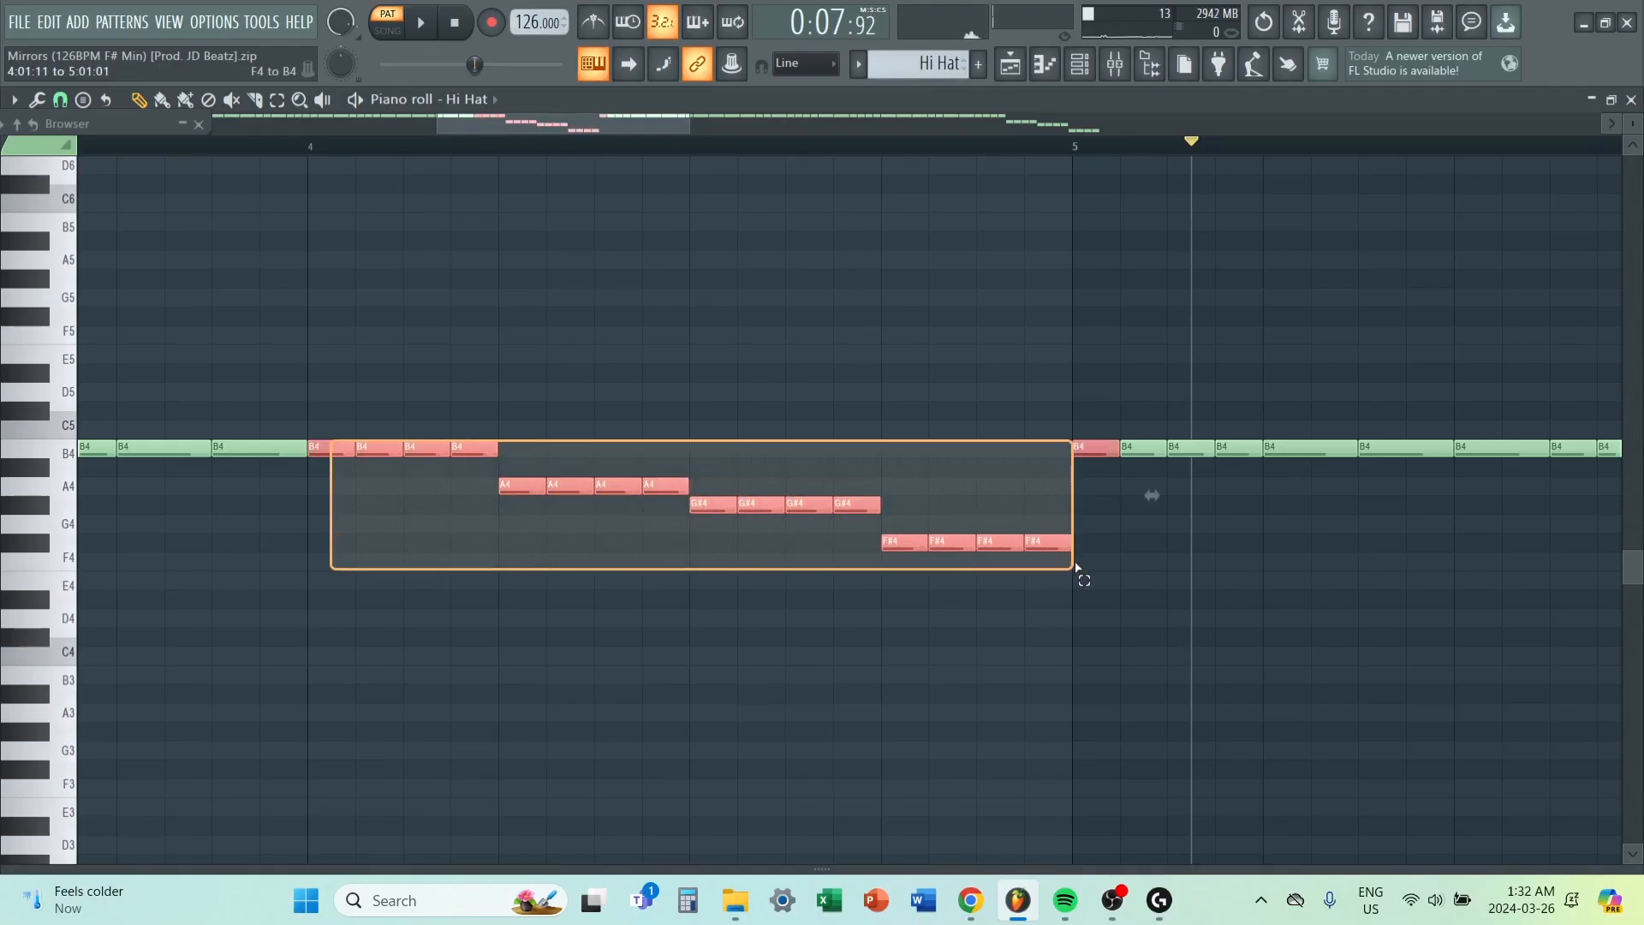
Inspect the Fruity Reeverb 2 and Fruity Delay 3 settings on the hi-hat's mixer insert 3.
{"action": "key", "text": "F9"}
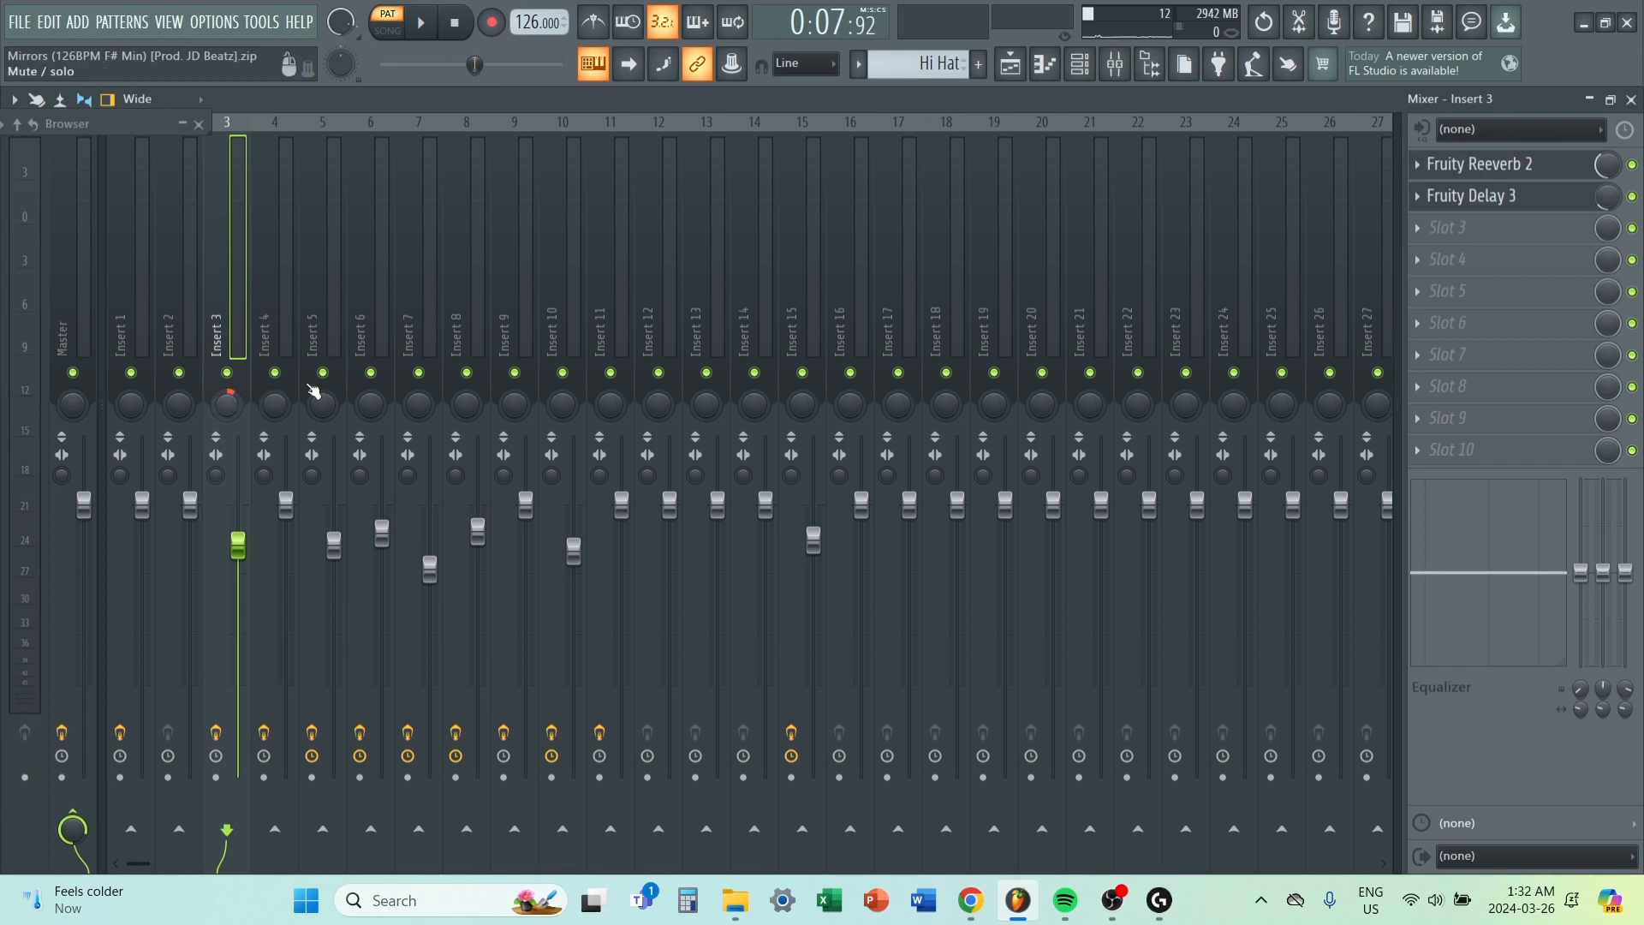
{"action": "left_click", "coordinate": [1524, 165]}
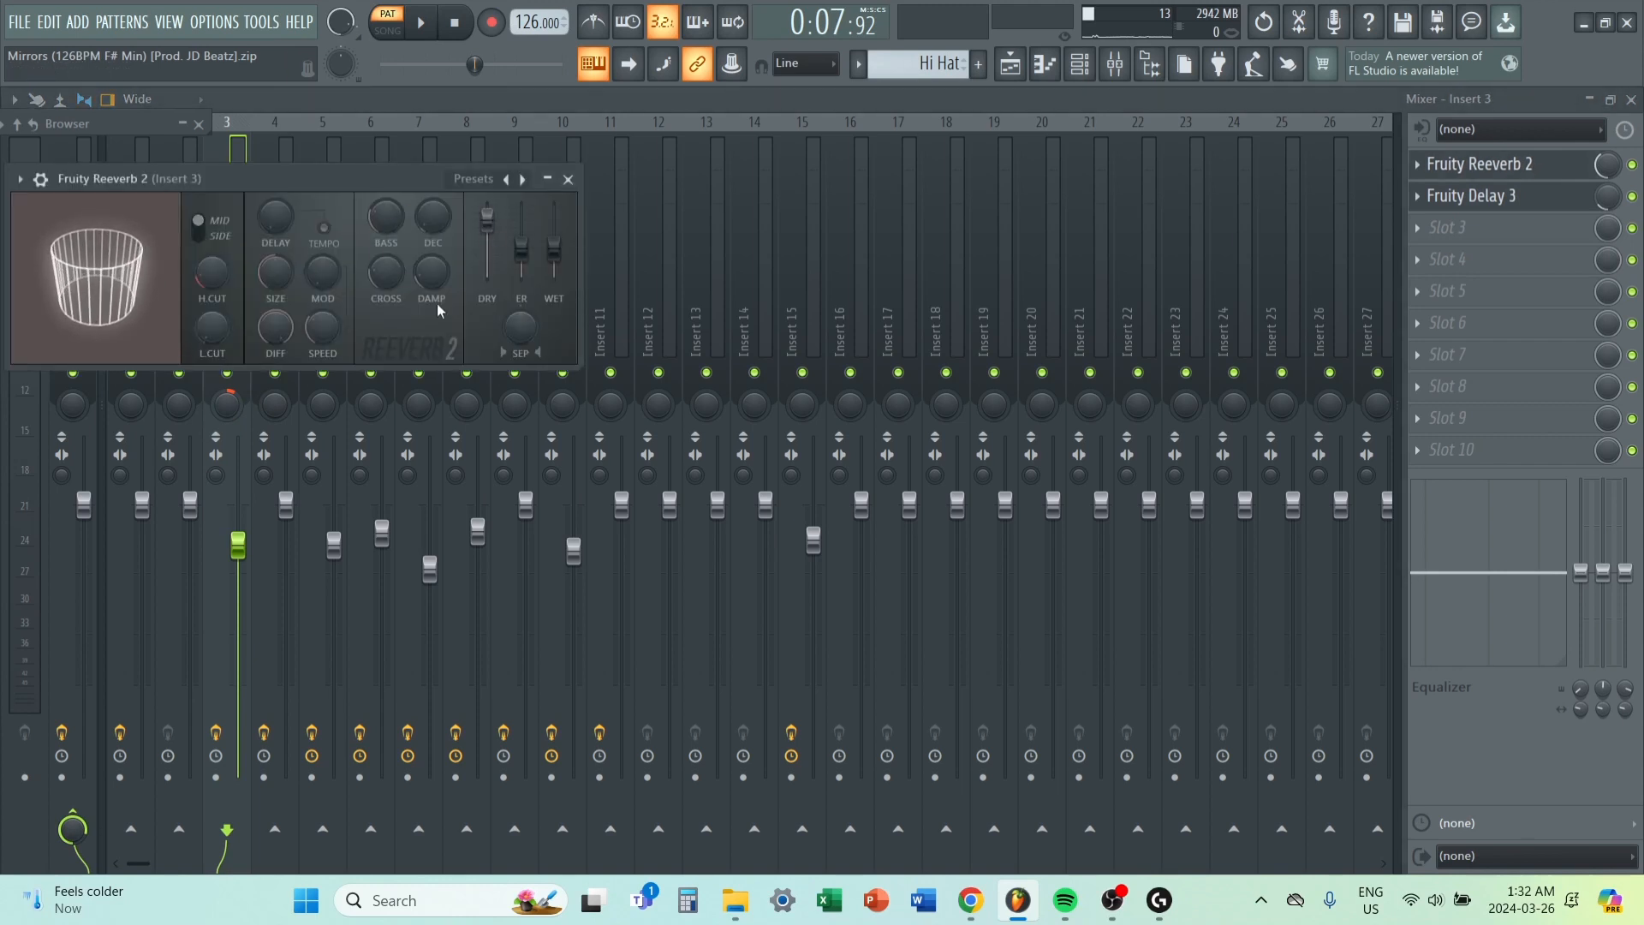
{"action": "left_click", "coordinate": [568, 179]}
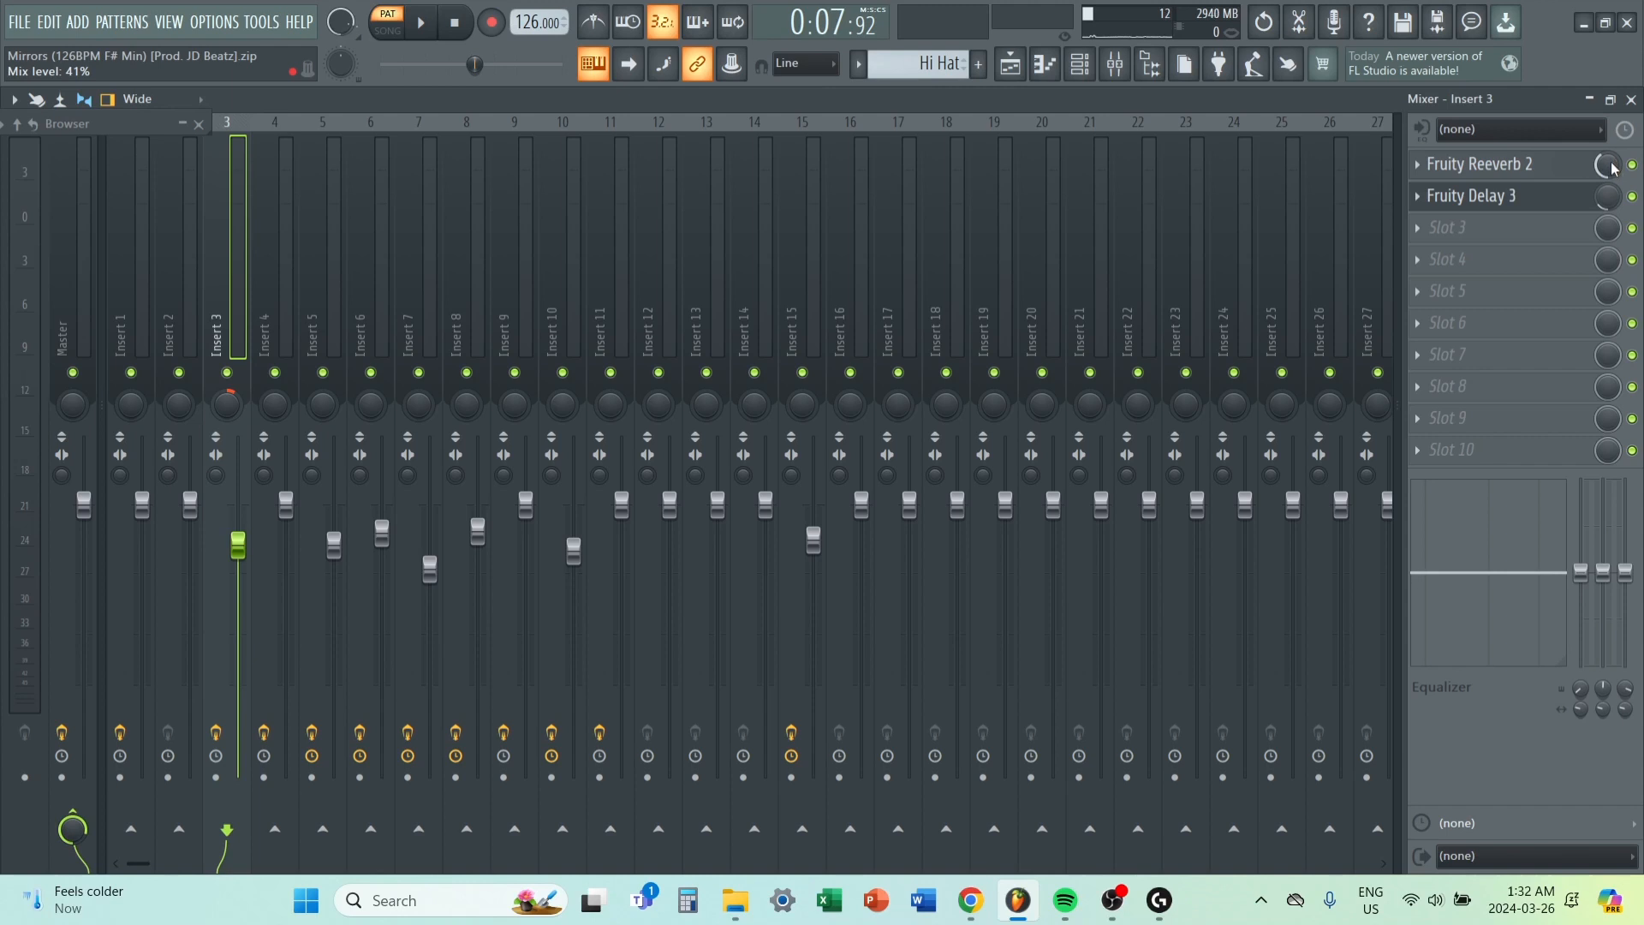
{"action": "left_click", "coordinate": [1524, 197]}
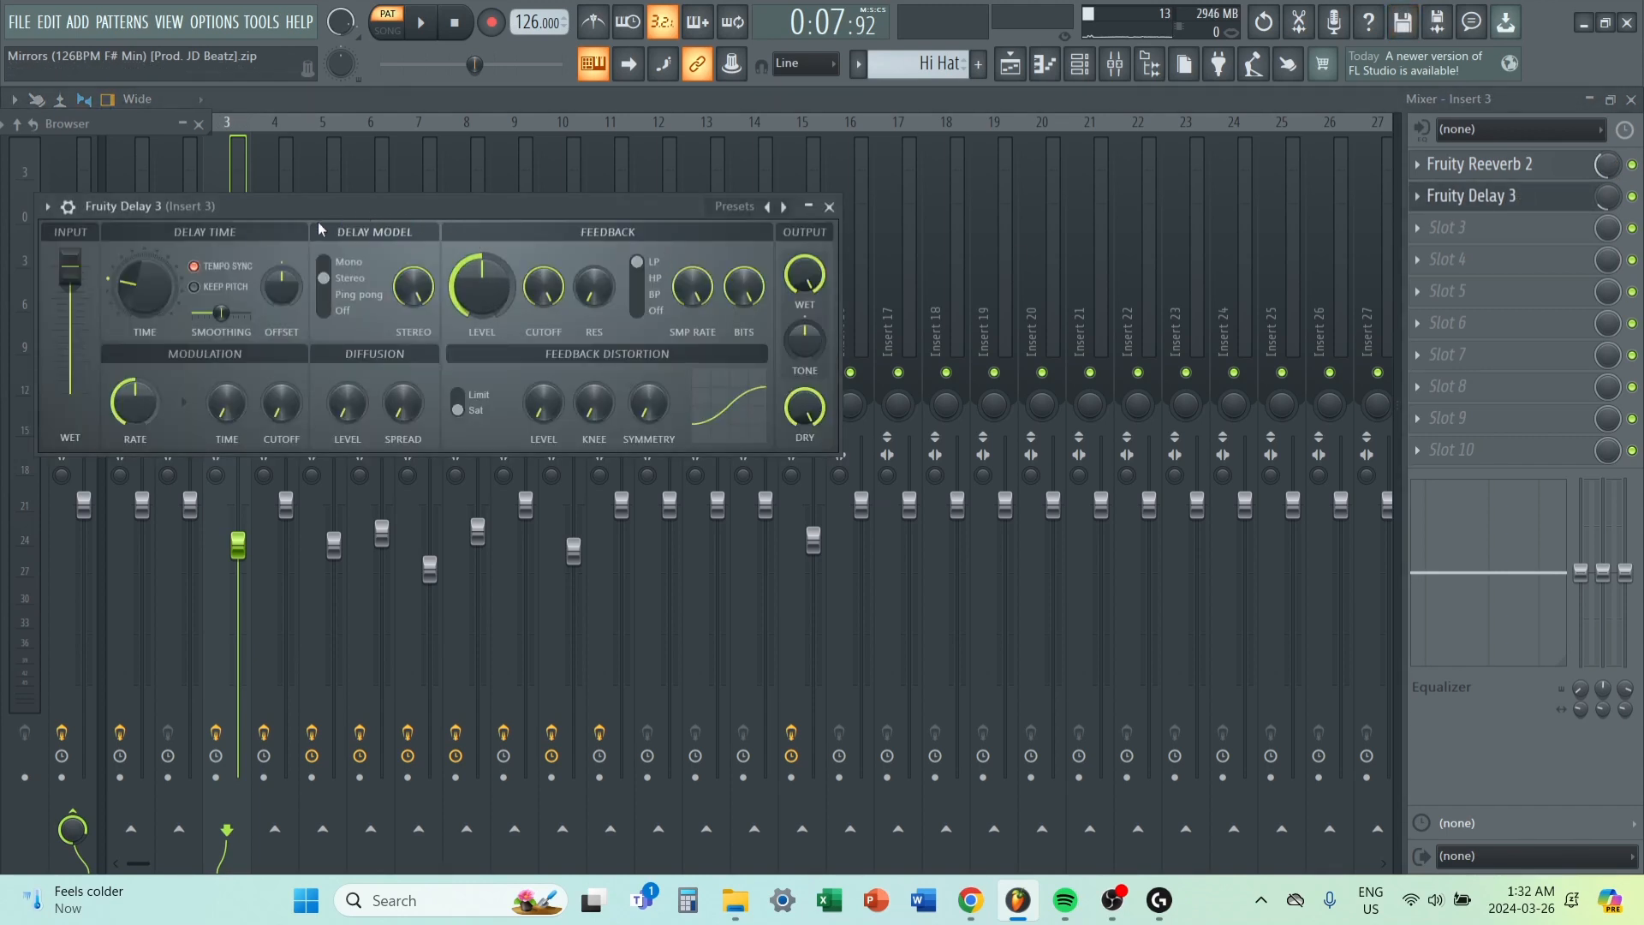
{"action": "left_click", "coordinate": [829, 207]}
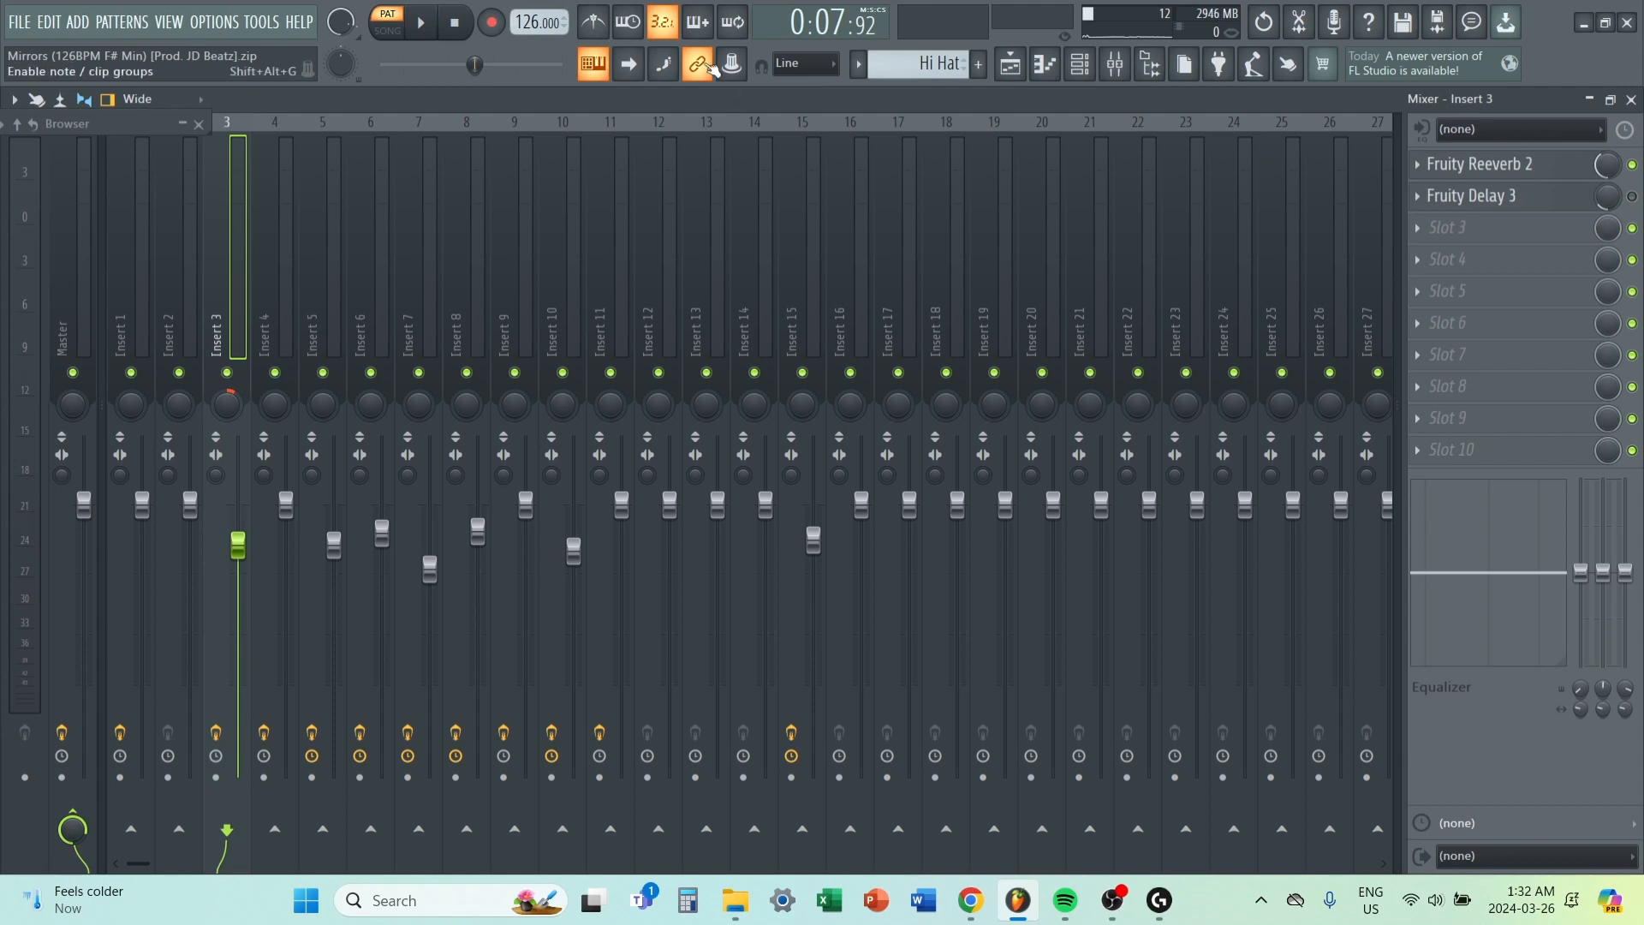
Compare the Hi Hat playback with Fruity Delay 3 bypassed, enabled and with its mix level raised.
{"action": "key", "text": "space"}
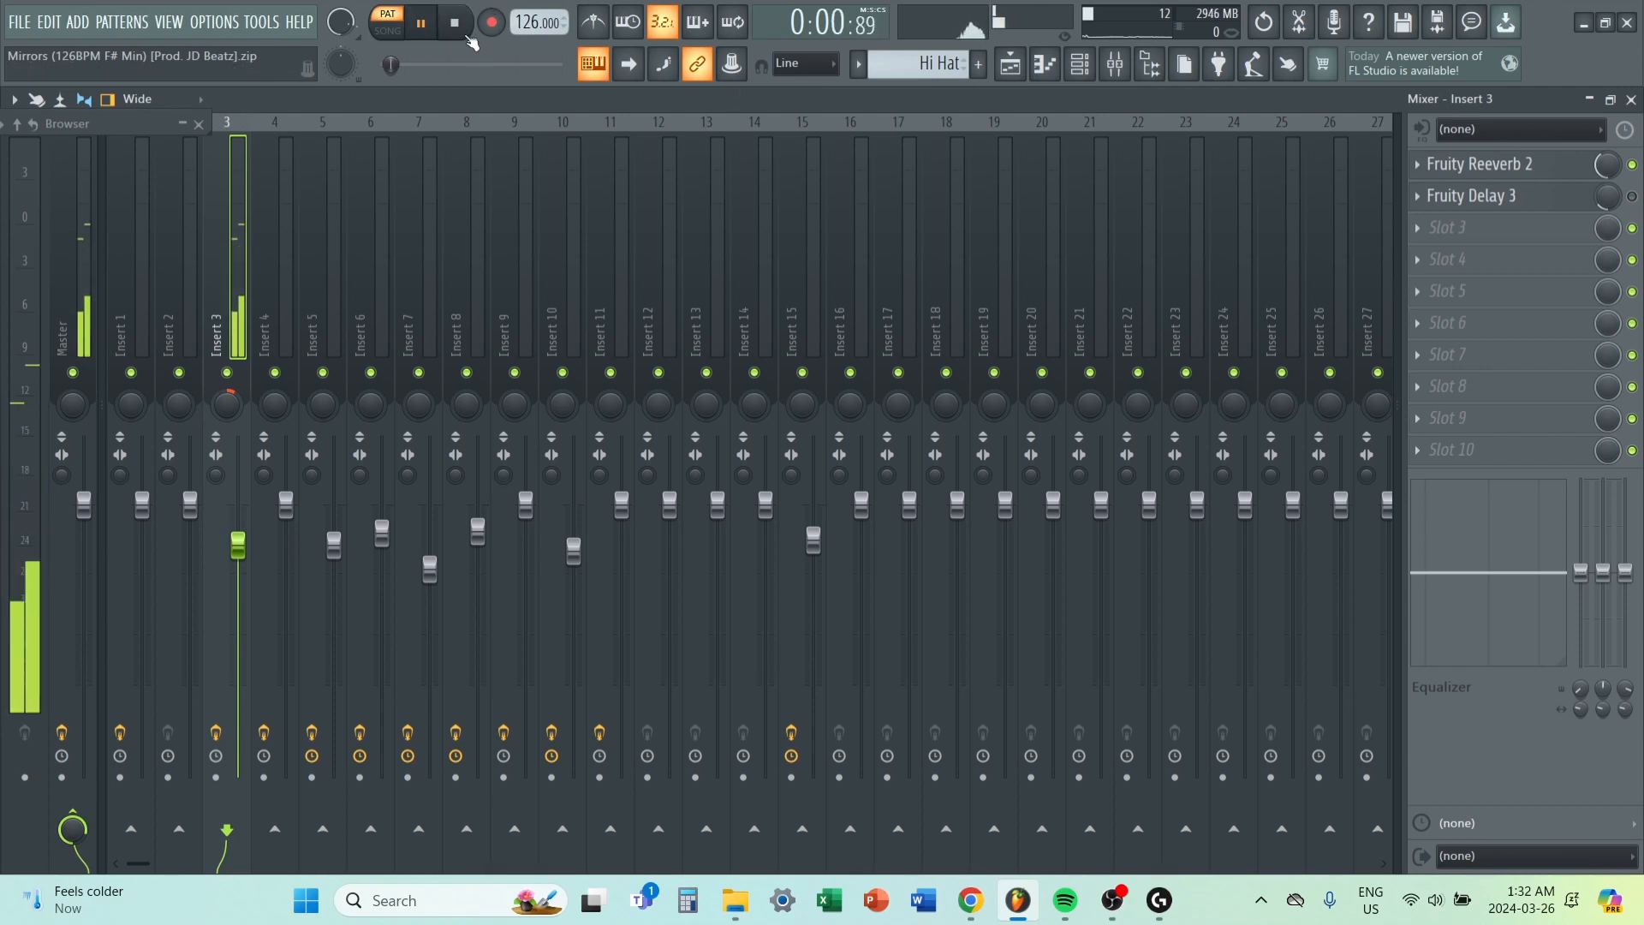
{"action": "key", "text": "space"}
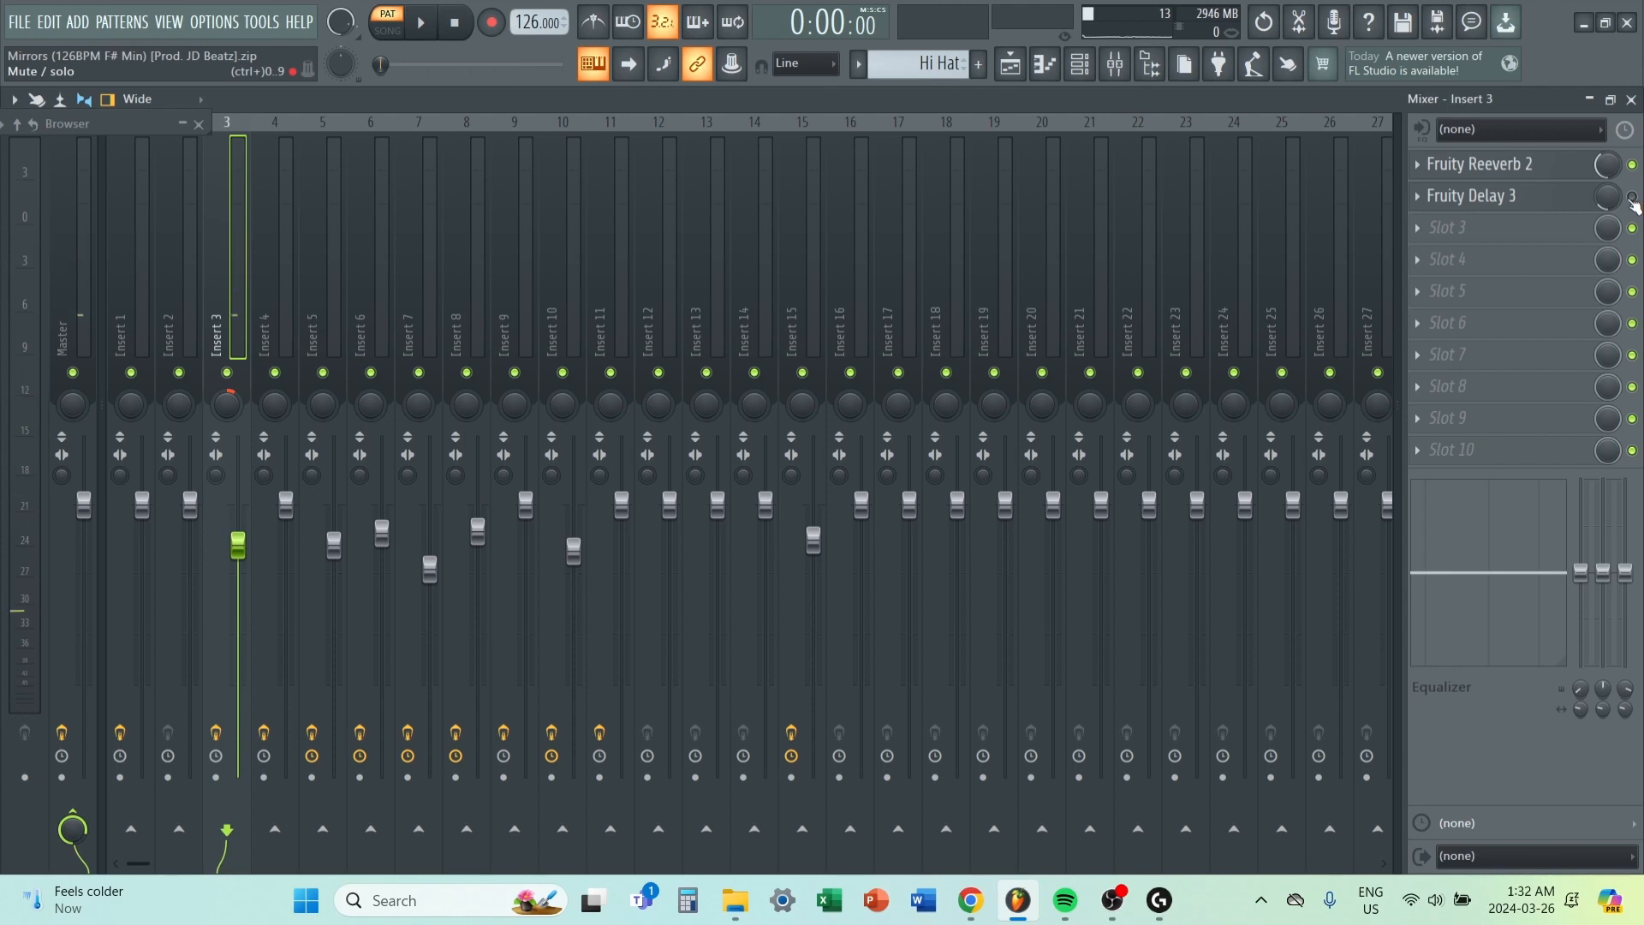
{"action": "key", "text": "space"}
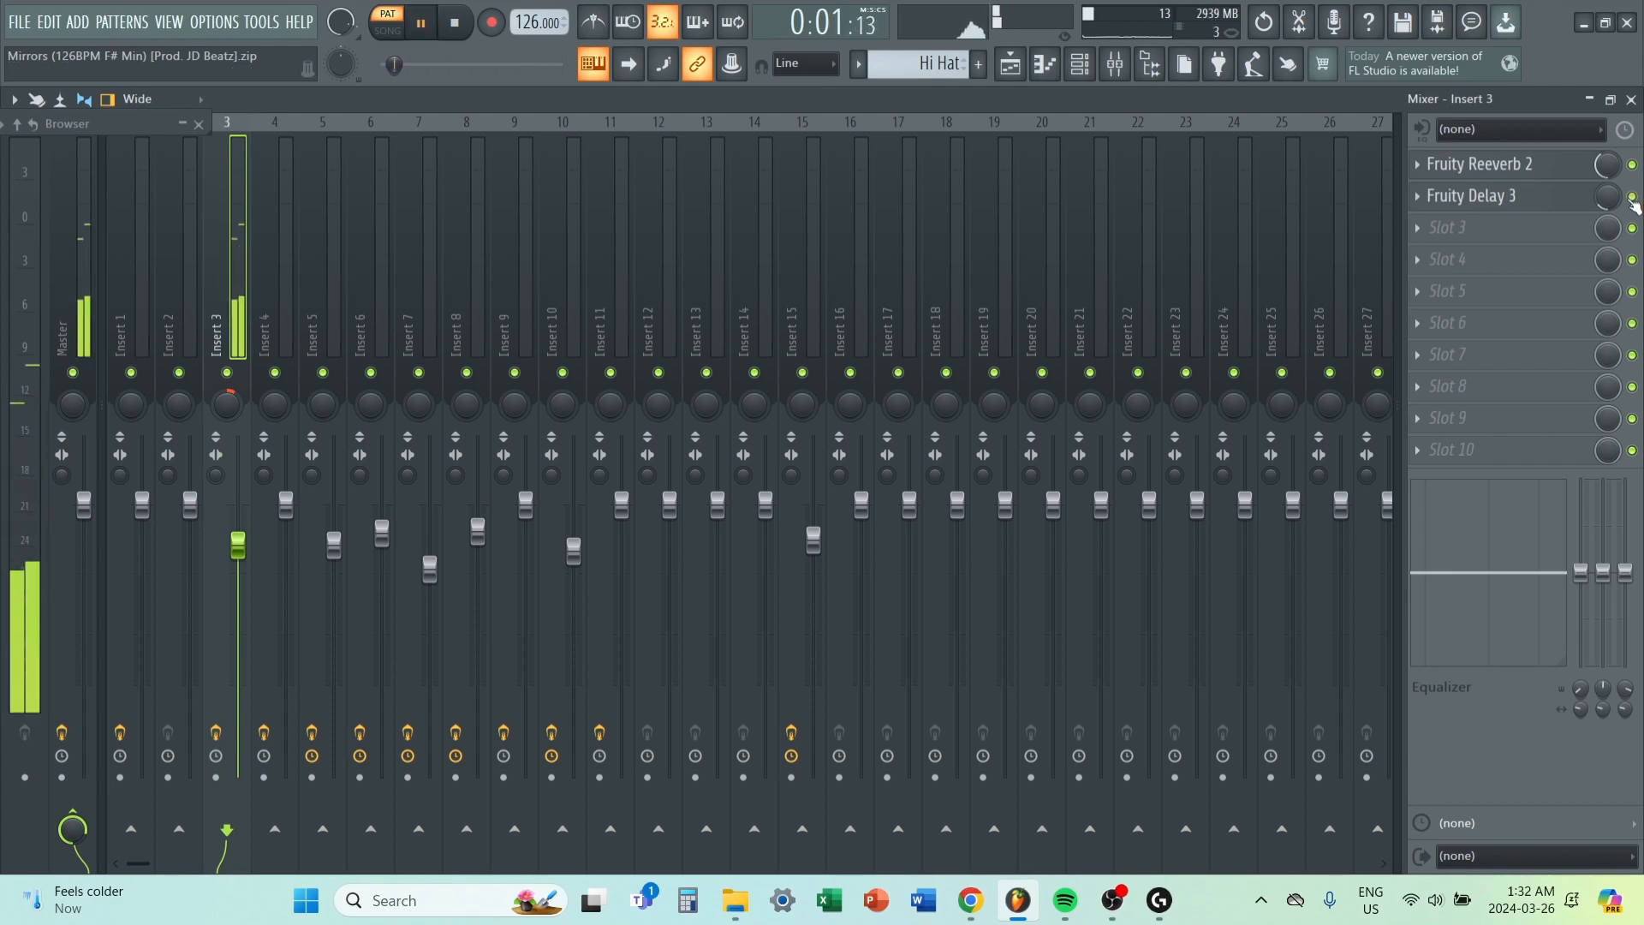
{"action": "key", "text": "space"}
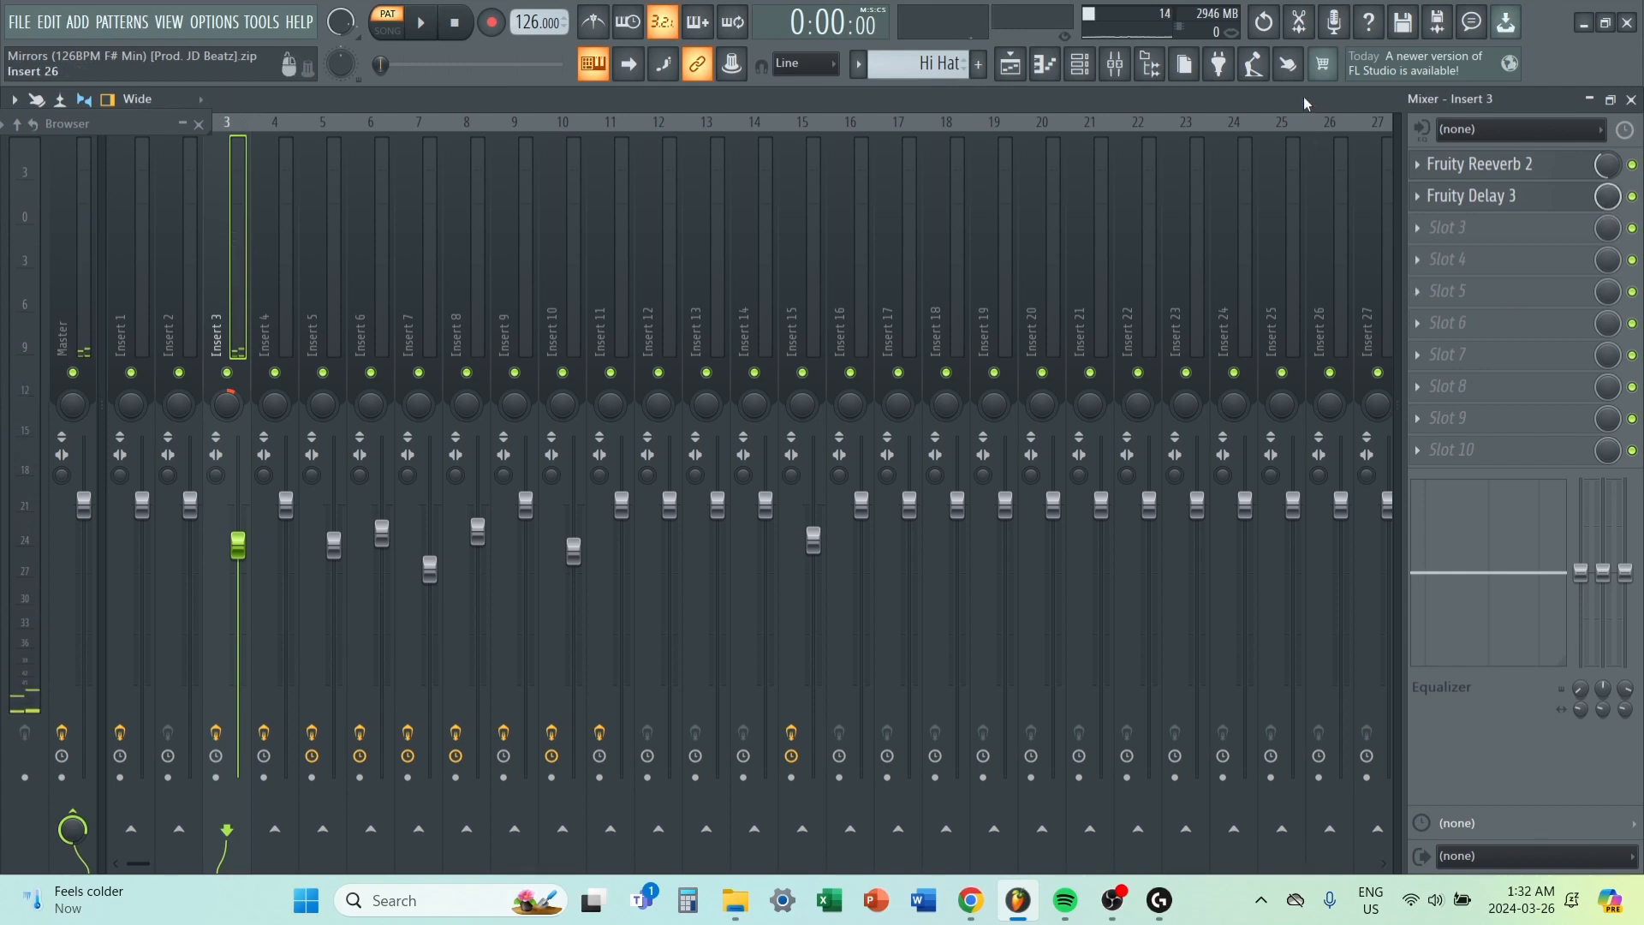
{"action": "key", "text": "space"}
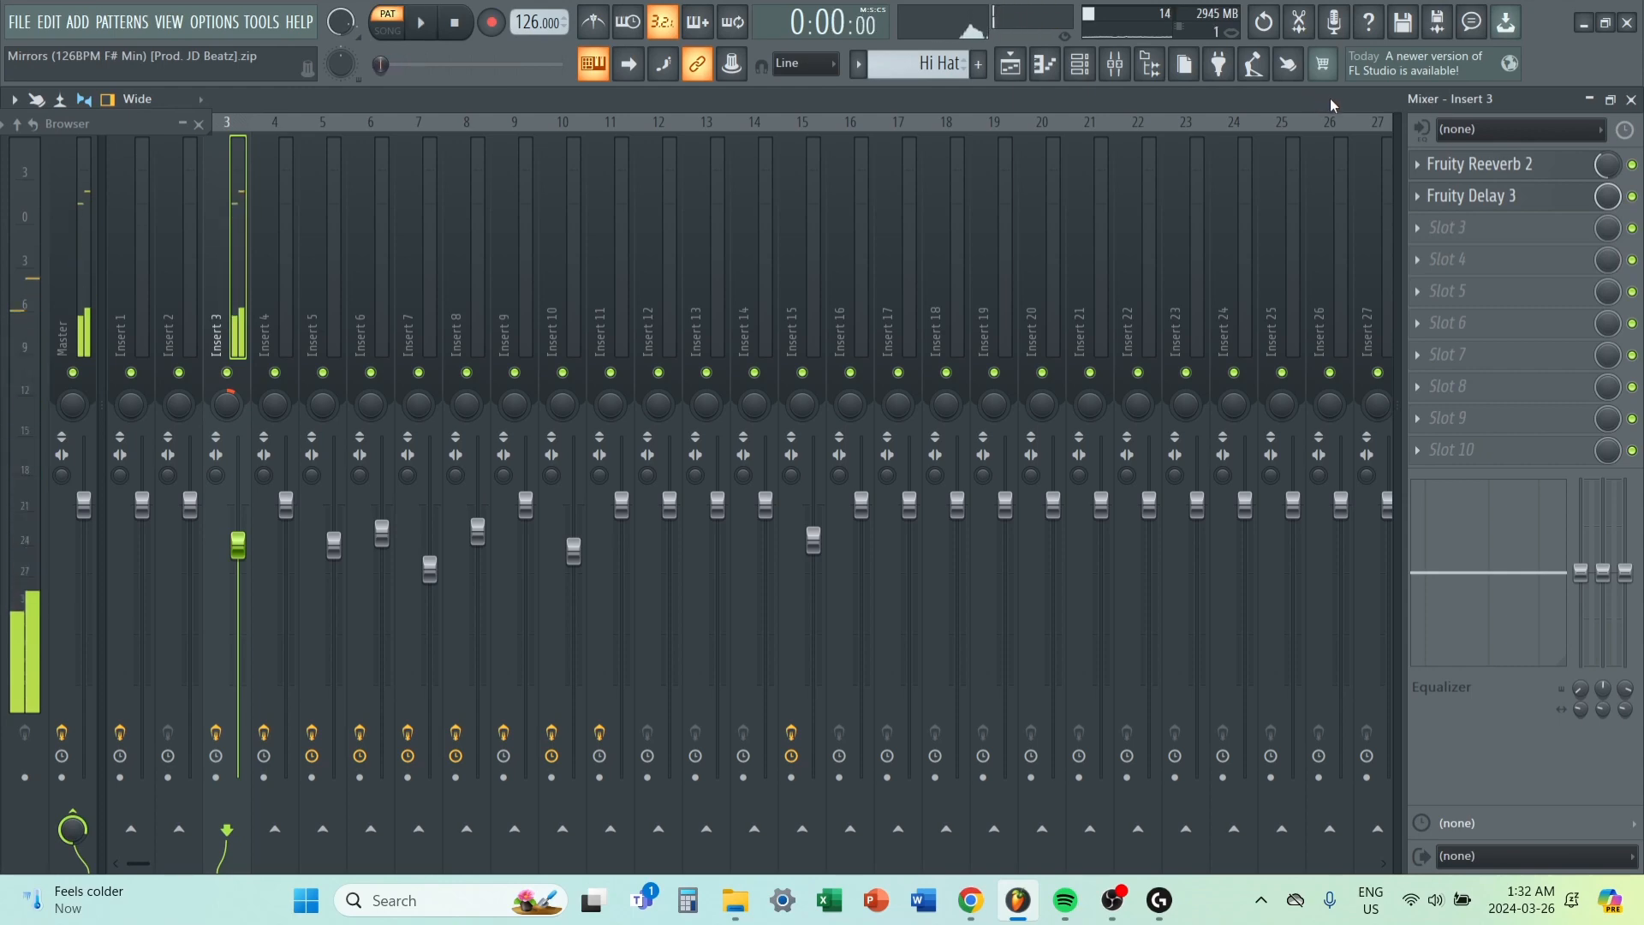
Open the 808 pattern from playlist Track 9 in the piano roll and play it through.
{"action": "left_click", "coordinate": [1011, 64]}
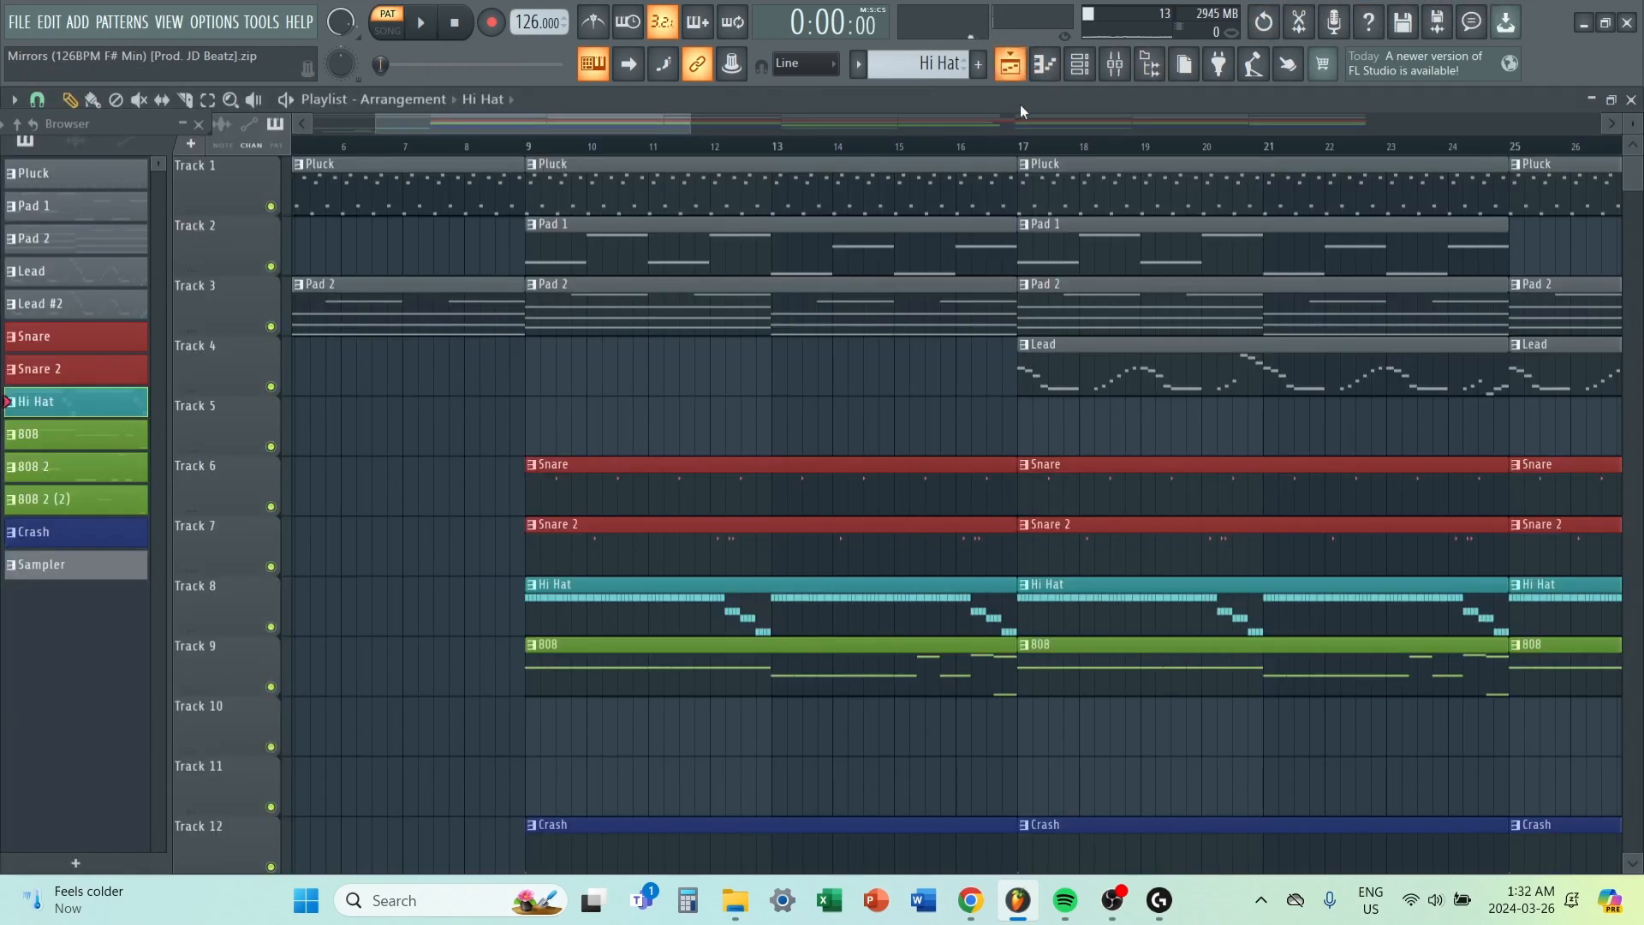
{"action": "scroll", "coordinate": [825, 393], "scroll_direction": "down", "scroll_amount": 4}
{"action": "scroll", "coordinate": [400, 403], "scroll_direction": "down", "scroll_amount": 5}
{"action": "scroll", "coordinate": [474, 393], "scroll_direction": "up", "scroll_amount": 2}
{"action": "scroll", "coordinate": [484, 390], "scroll_direction": "down", "scroll_amount": 1}
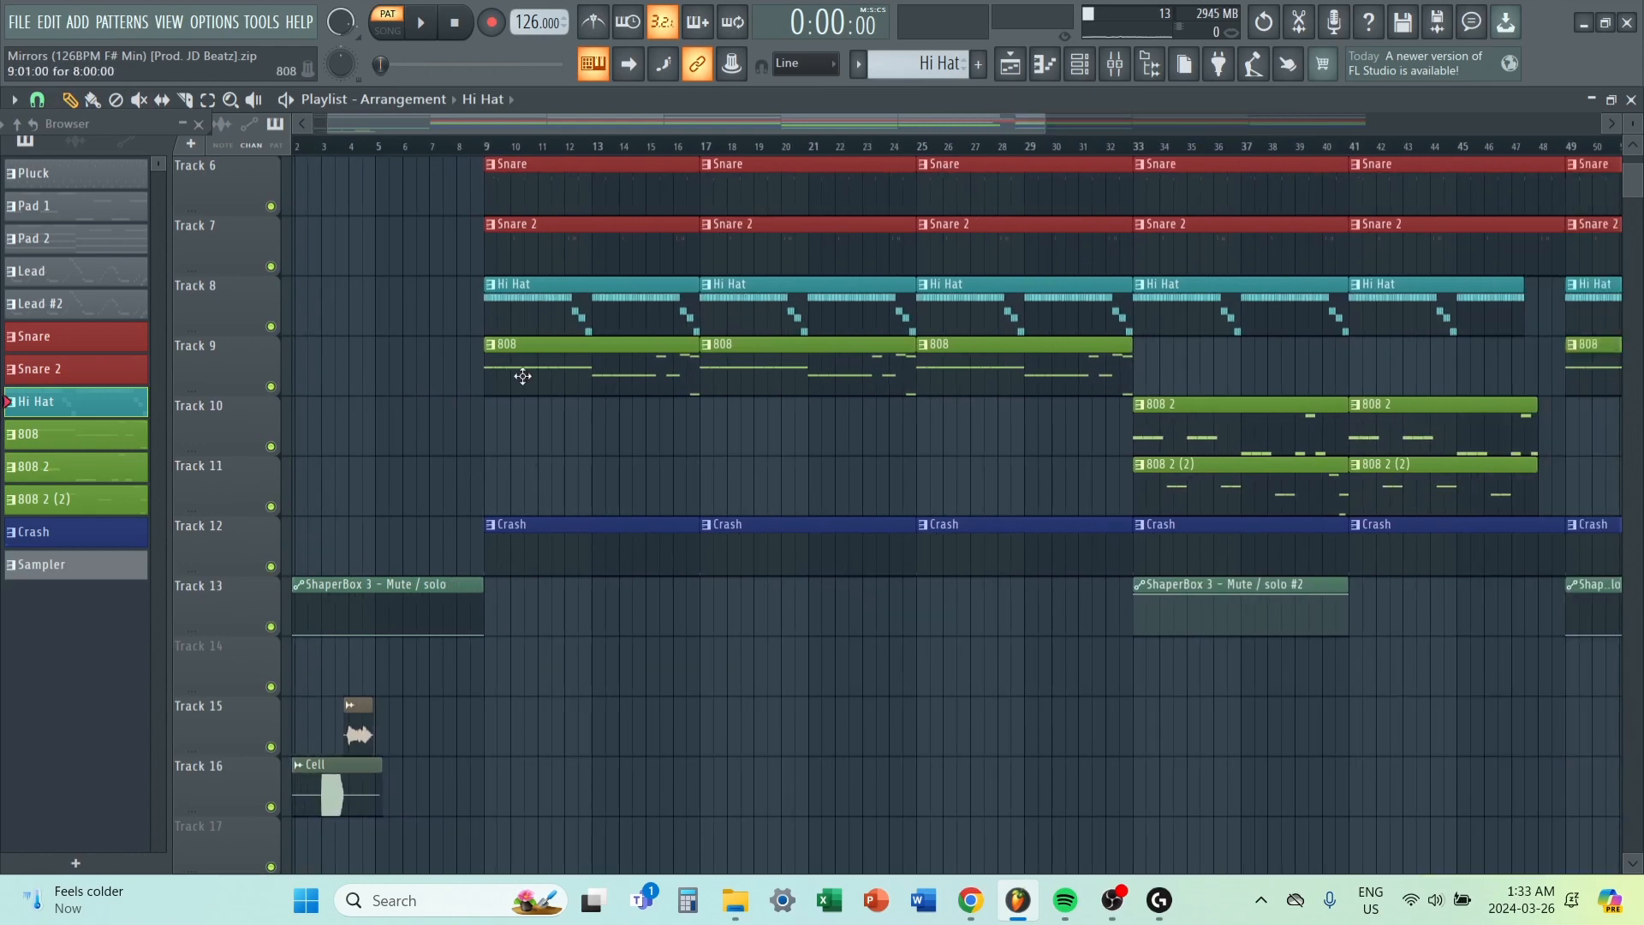
{"action": "double_click", "coordinate": [522, 377]}
{"action": "scroll", "coordinate": [490, 244], "scroll_direction": "up", "scroll_amount": 3}
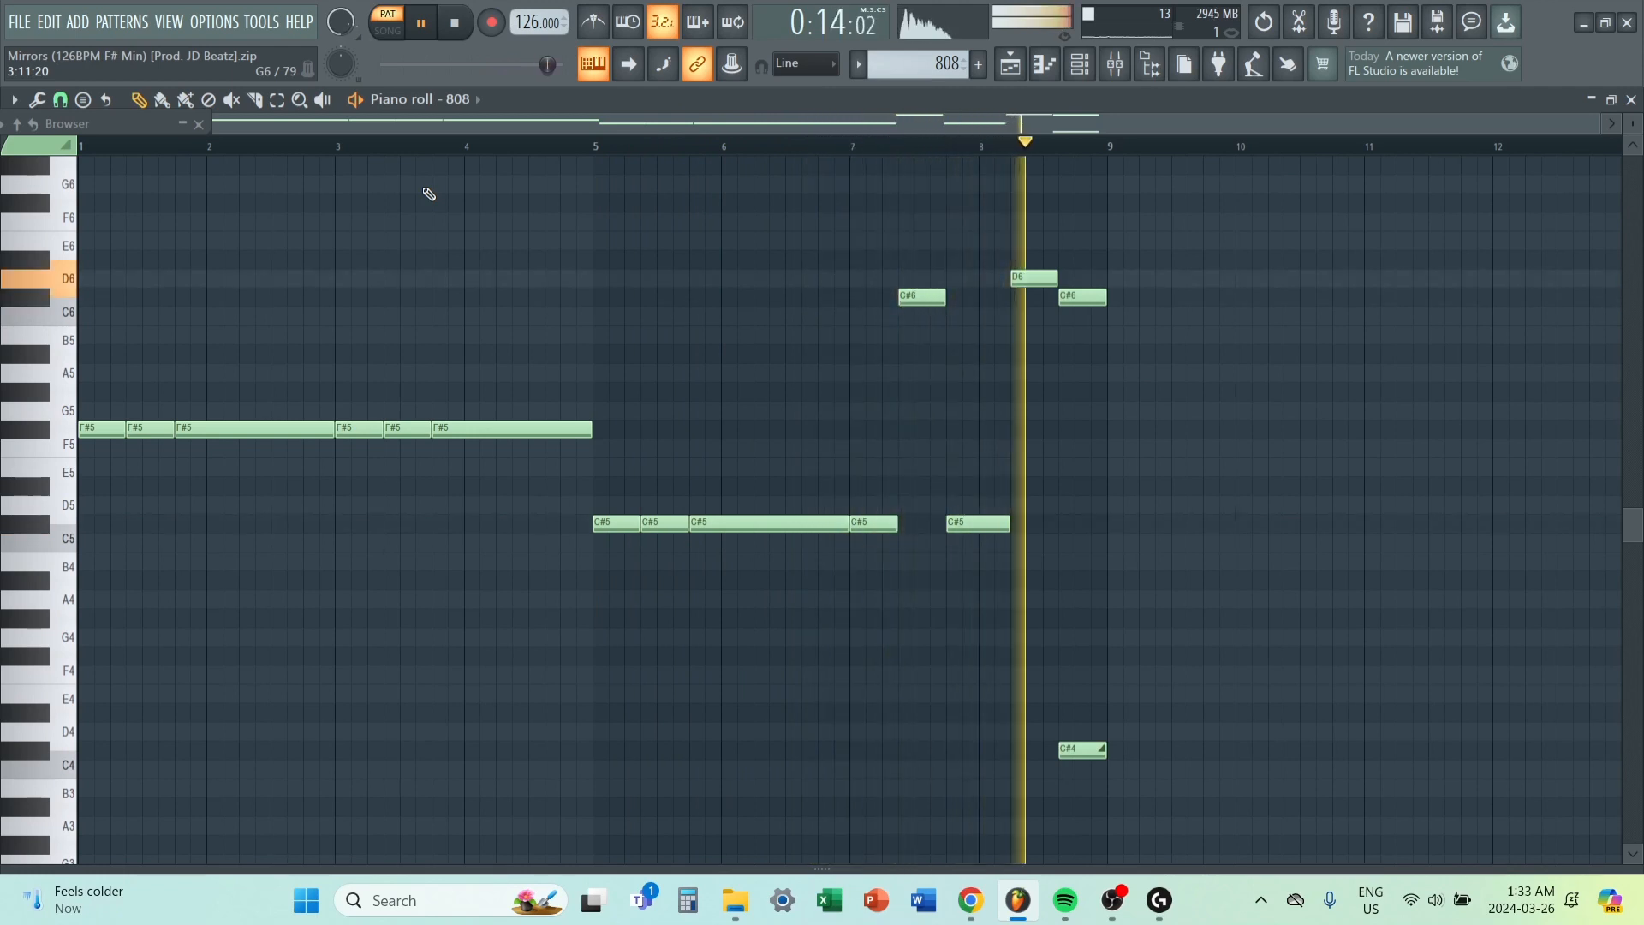
{"action": "key", "text": "space"}
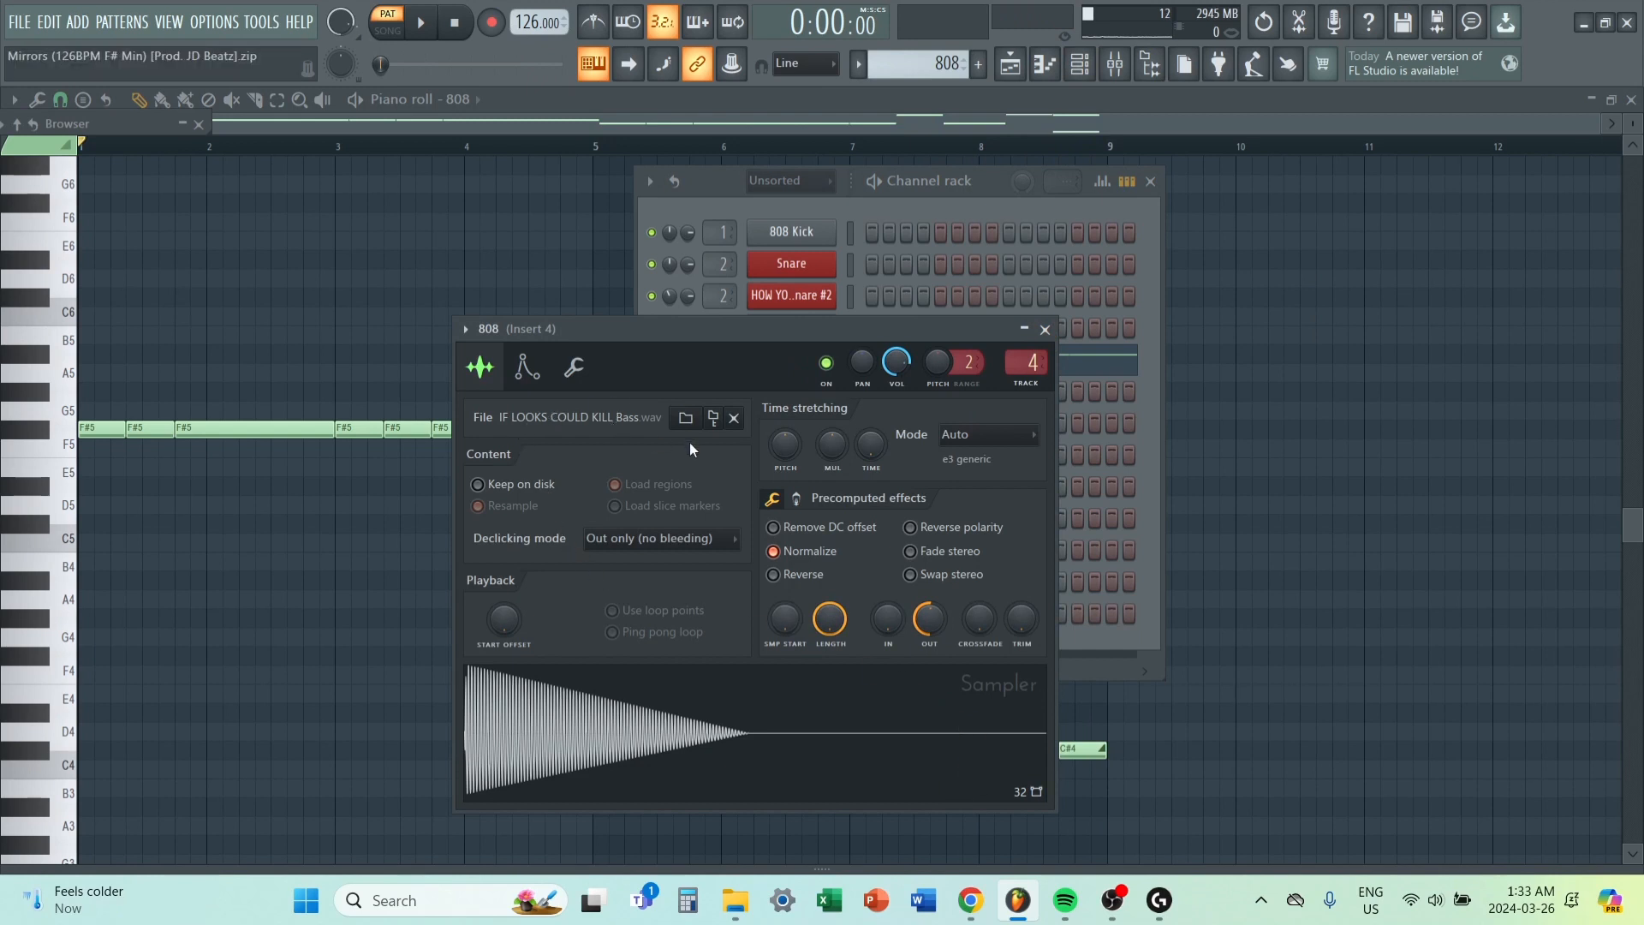
Audition the 808 sample in its sampler with the quick fade out at 0% and at 51%.
{"action": "left_click_drag", "start_coordinate": [929, 618], "coordinate": [929, 651]}
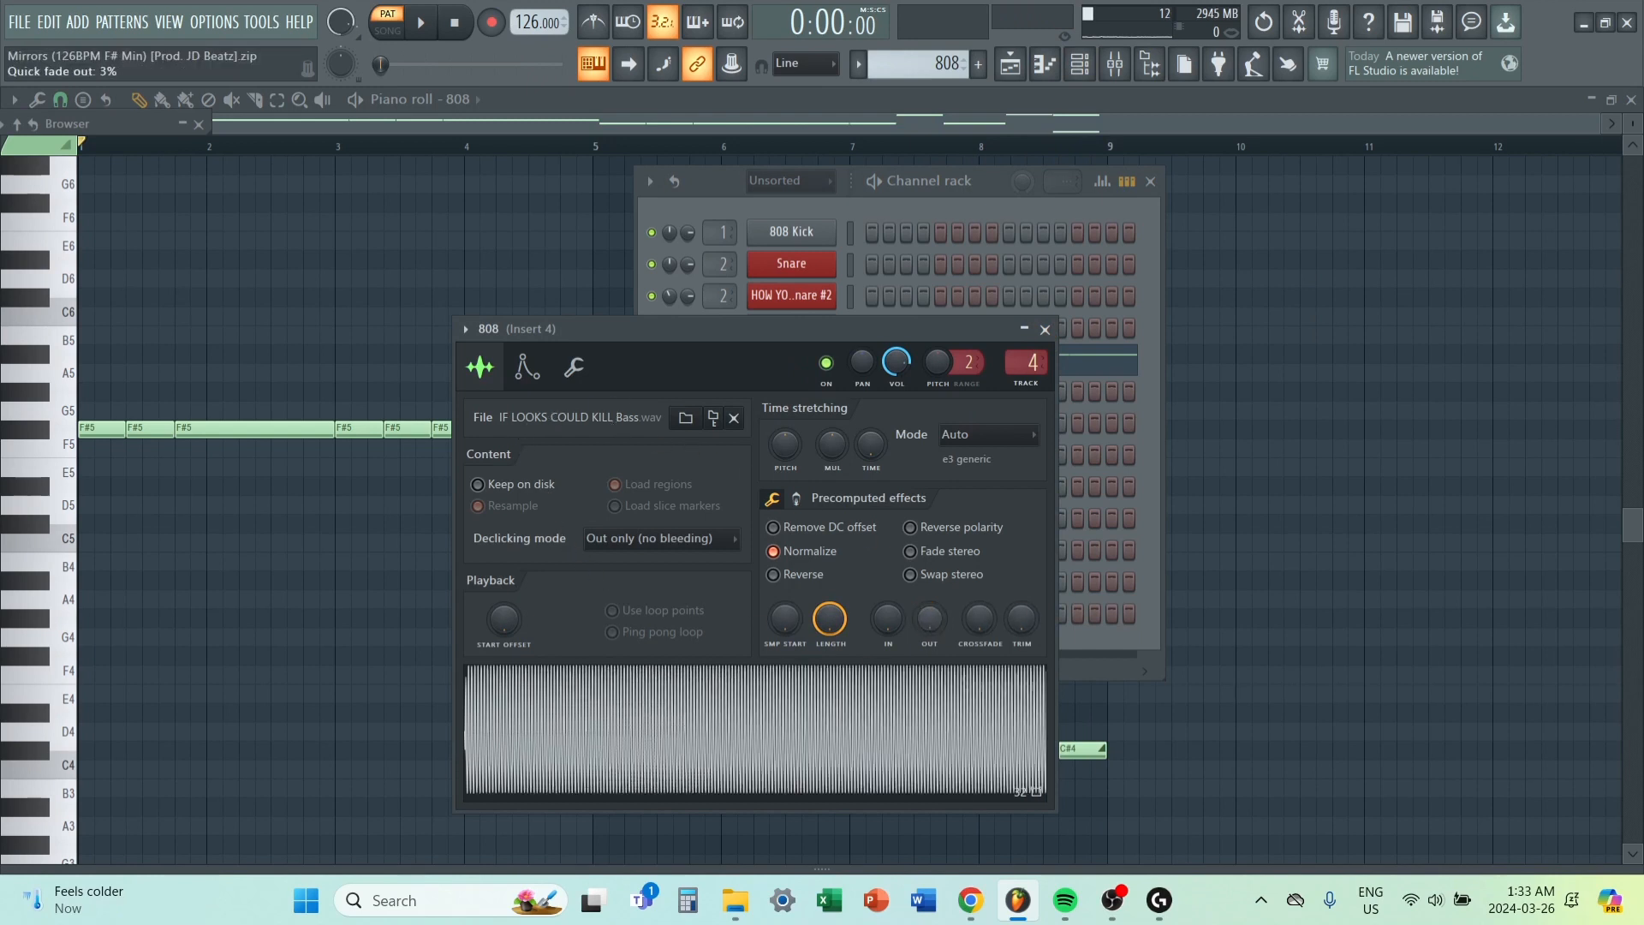
{"action": "left_click", "coordinate": [948, 698]}
{"action": "left_click_drag", "start_coordinate": [930, 620], "coordinate": [929, 586]}
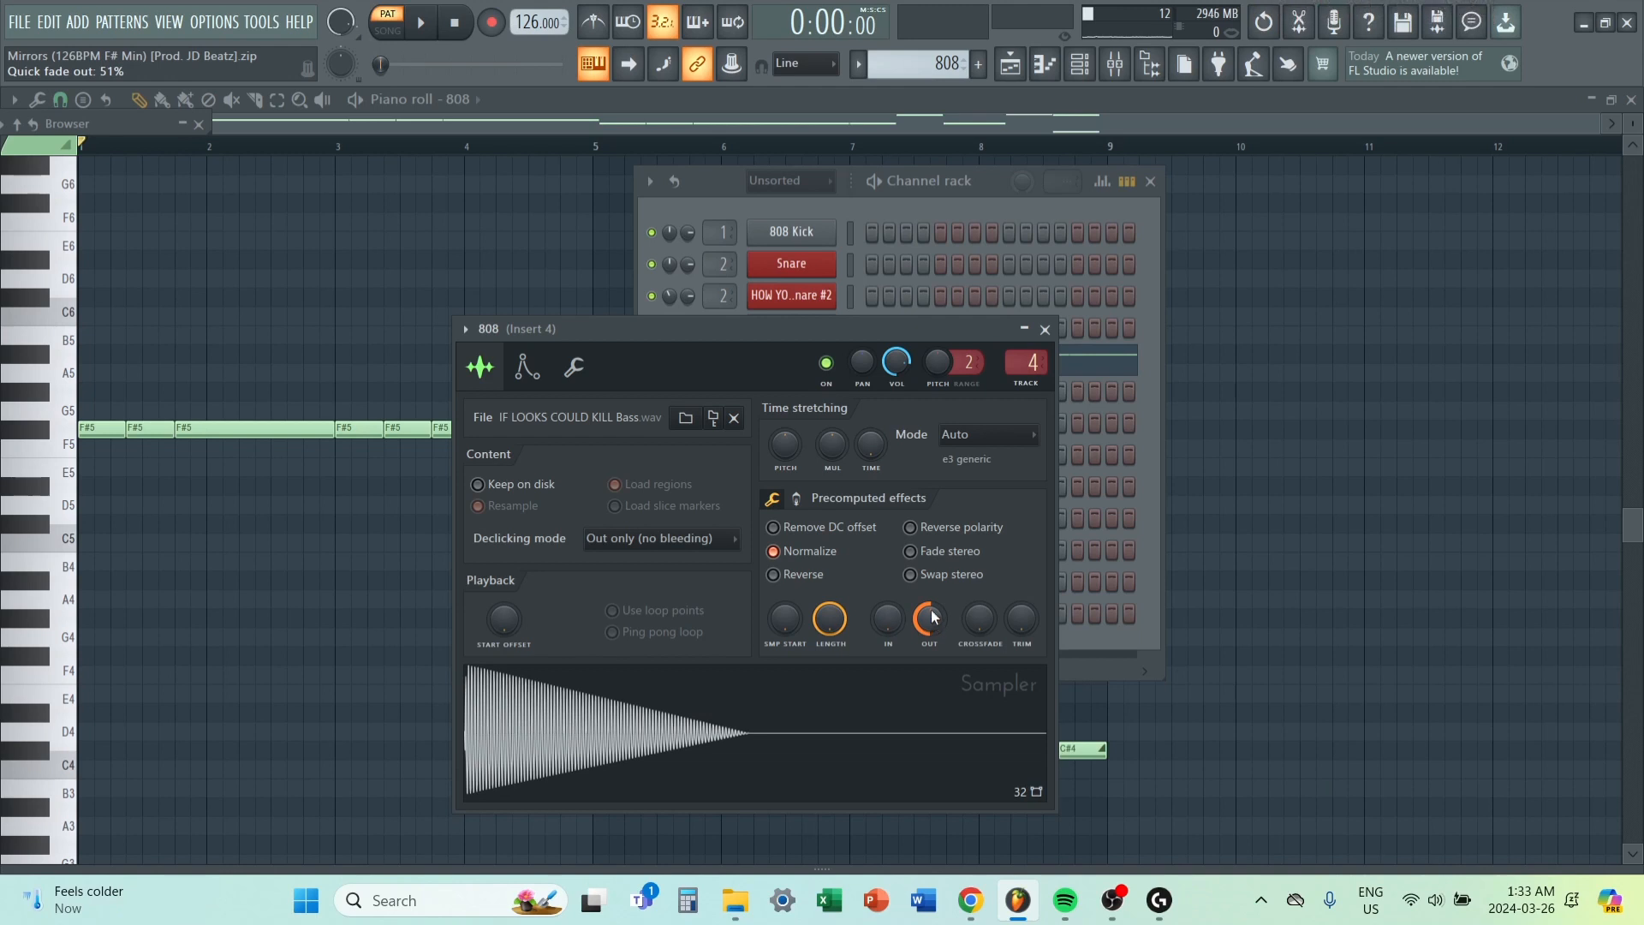
{"action": "left_click_drag", "start_coordinate": [930, 617], "coordinate": [936, 612]}
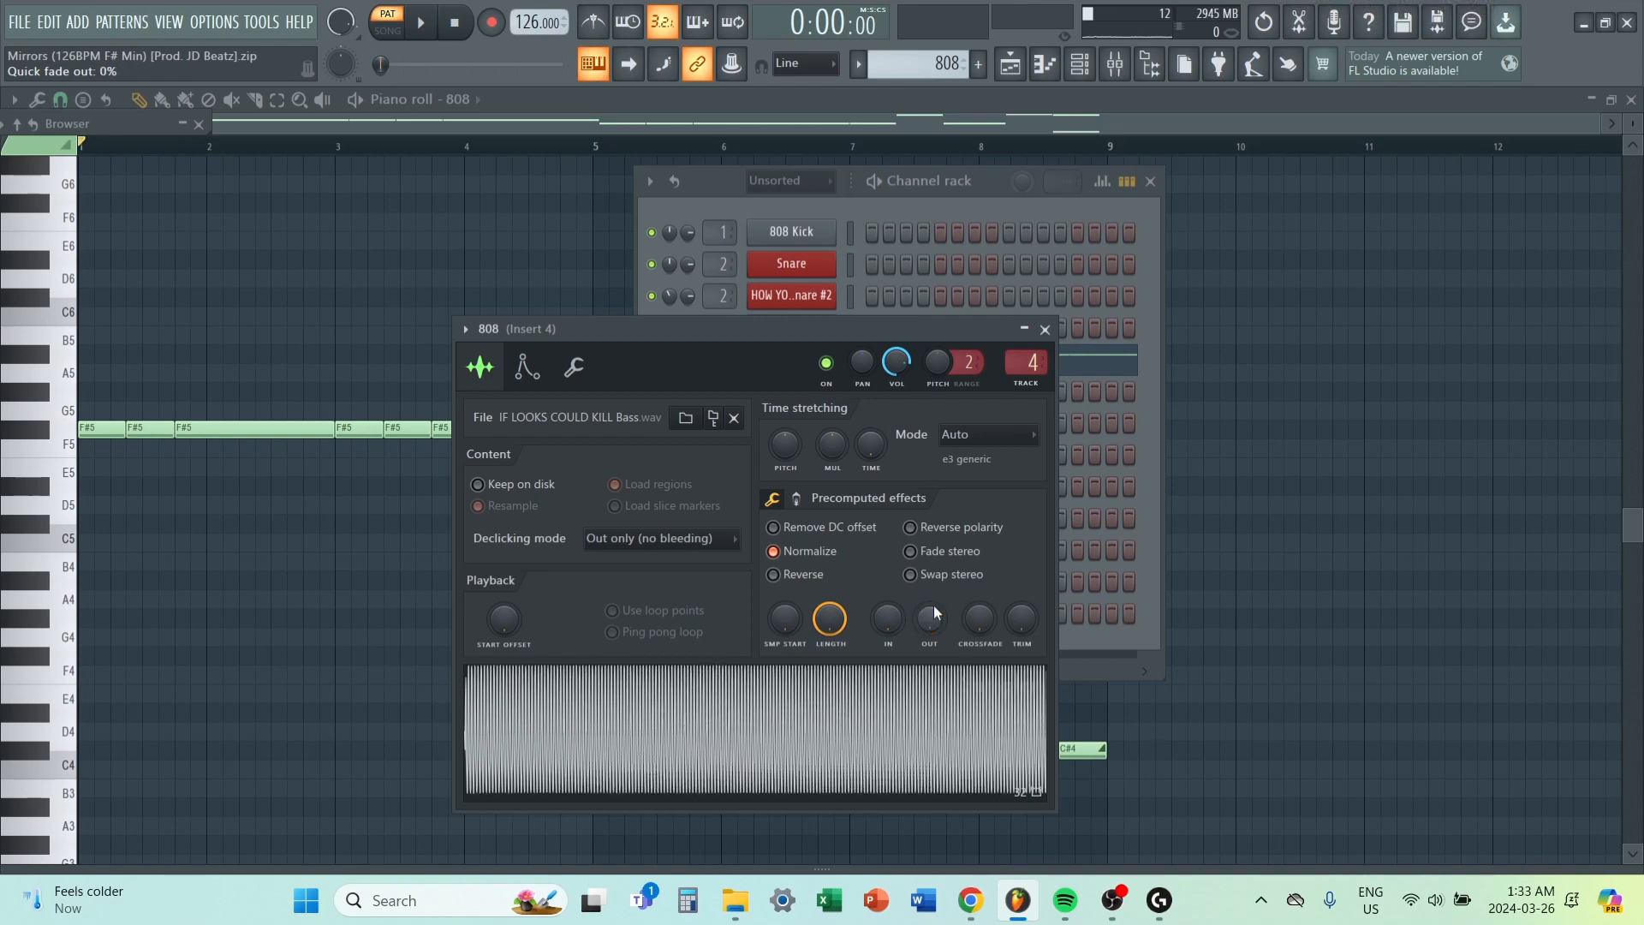
{"action": "left_click", "coordinate": [850, 704]}
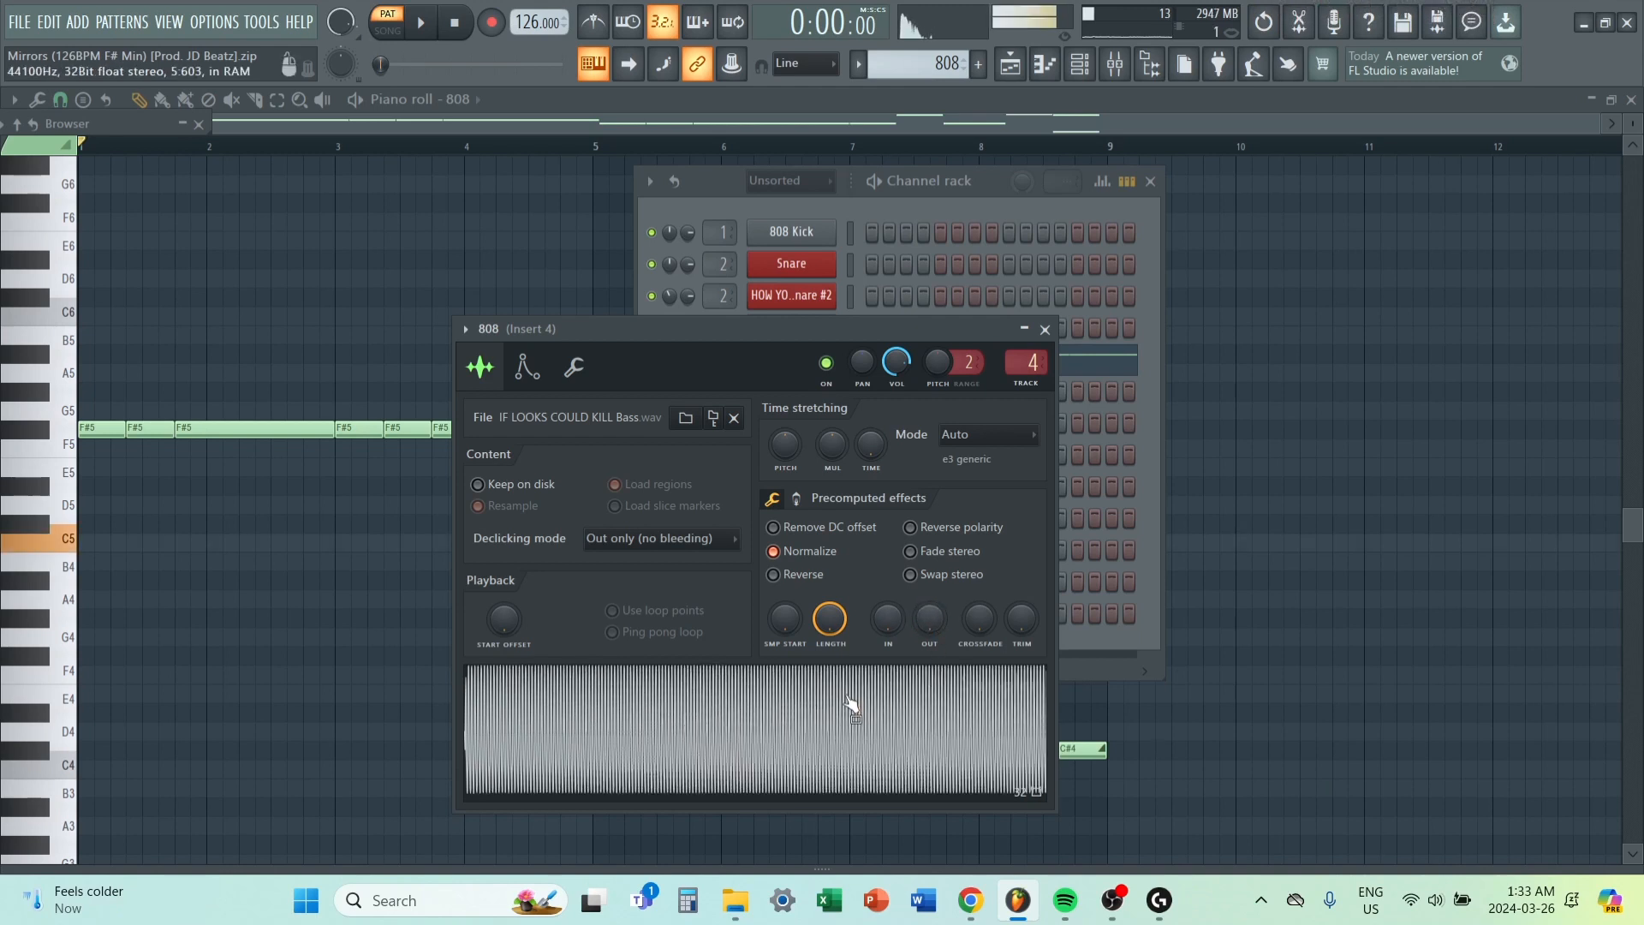
{"action": "key", "text": "ctrl+z"}
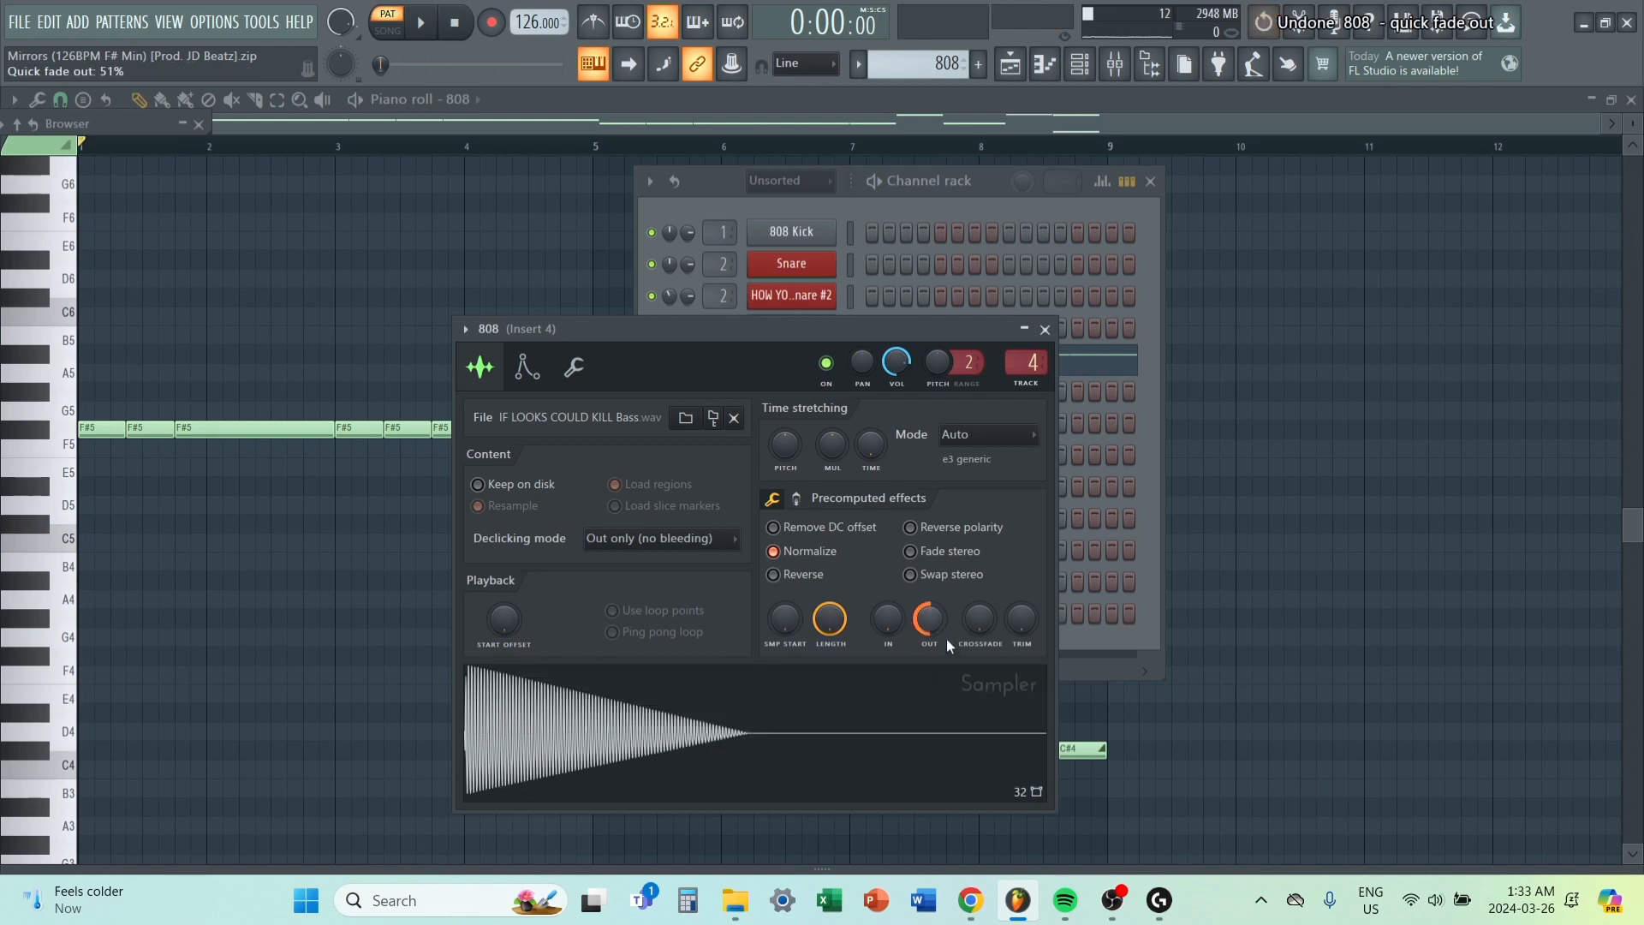
{"action": "left_click", "coordinate": [834, 702]}
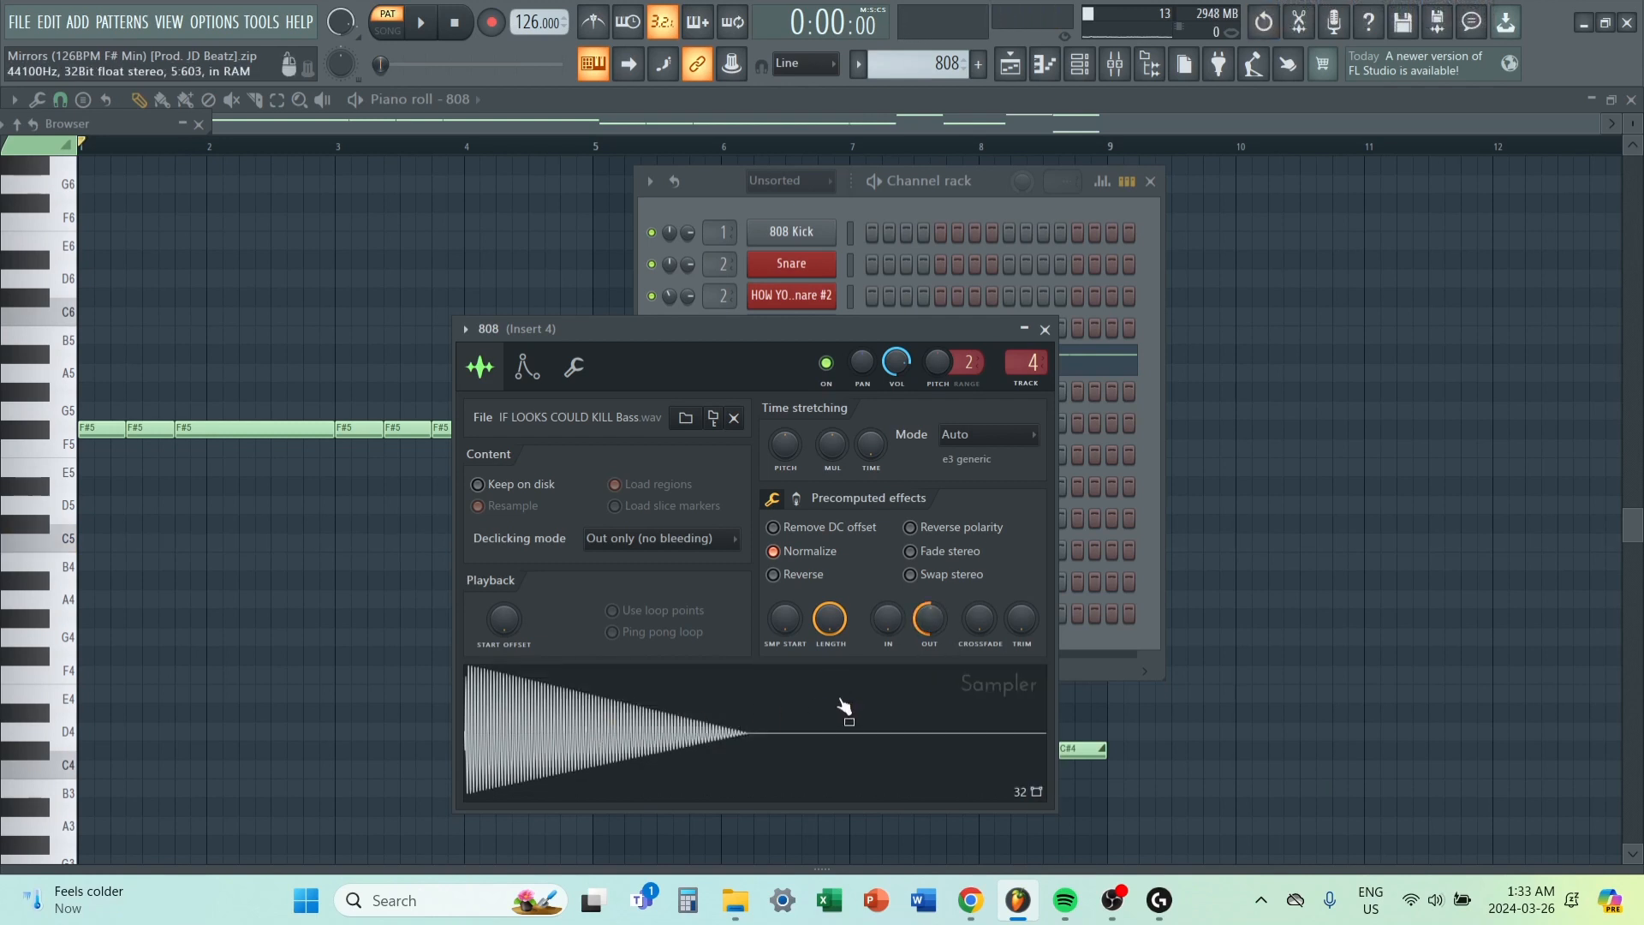
Try the 808 sample's quick fade out at 0% and 100%, play the pattern, and undo the change.
{"action": "left_click_drag", "start_coordinate": [934, 621], "coordinate": [933, 711]}
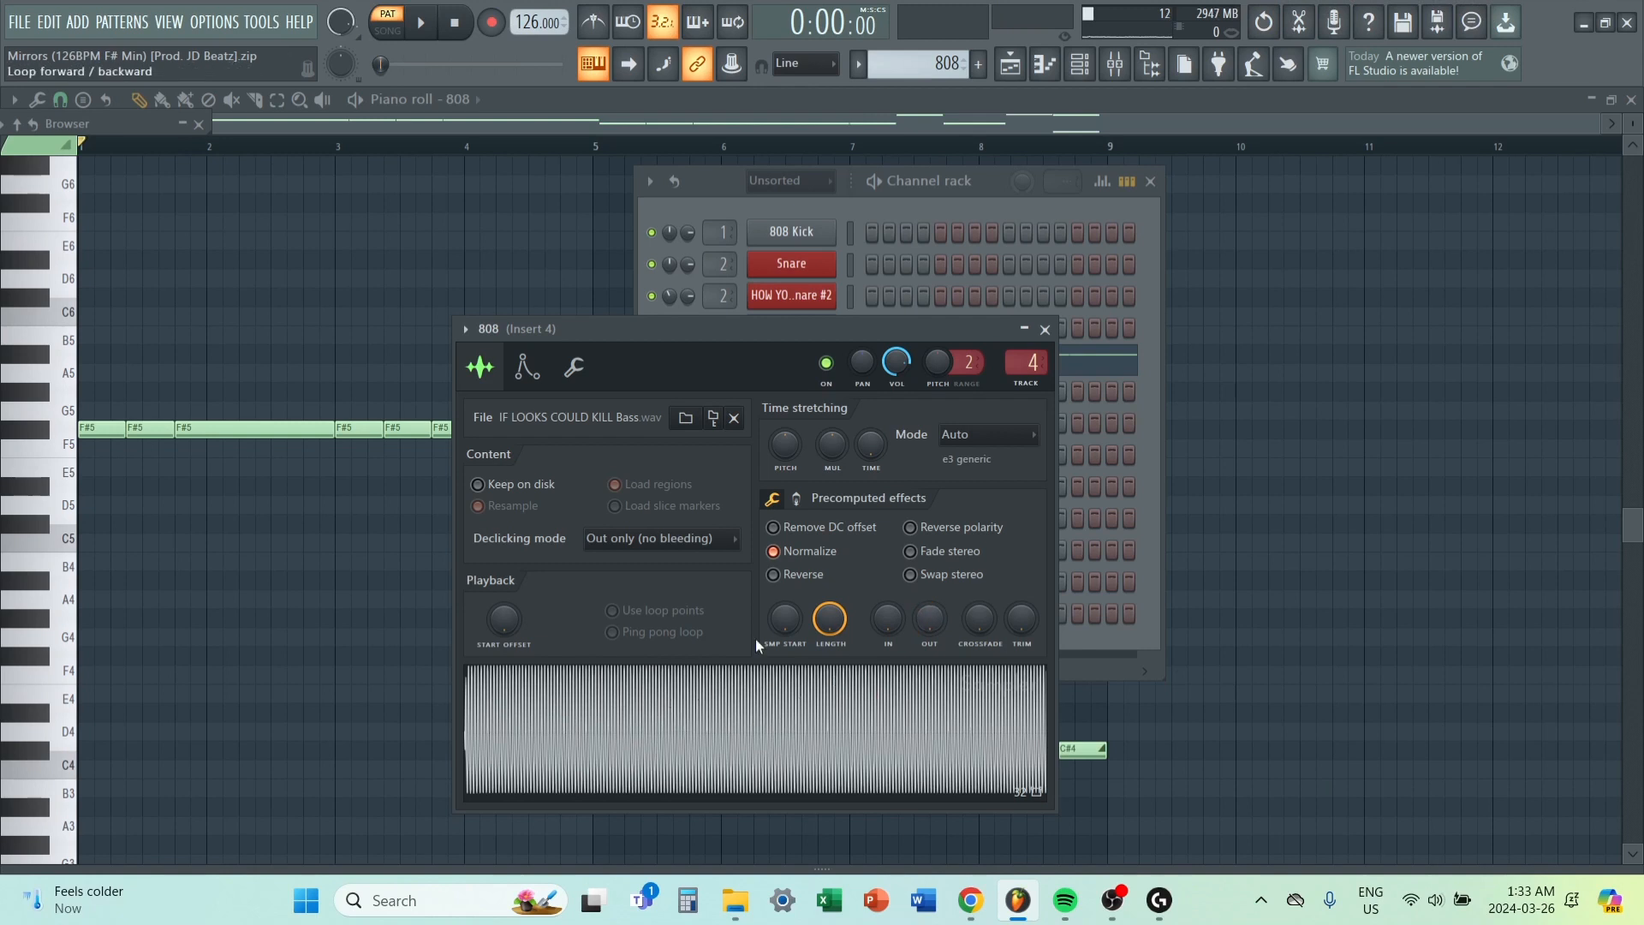
{"action": "left_click_drag", "start_coordinate": [929, 638], "coordinate": [929, 467]}
{"action": "left_click_drag", "start_coordinate": [929, 618], "coordinate": [929, 630]}
{"action": "key", "text": "space"}
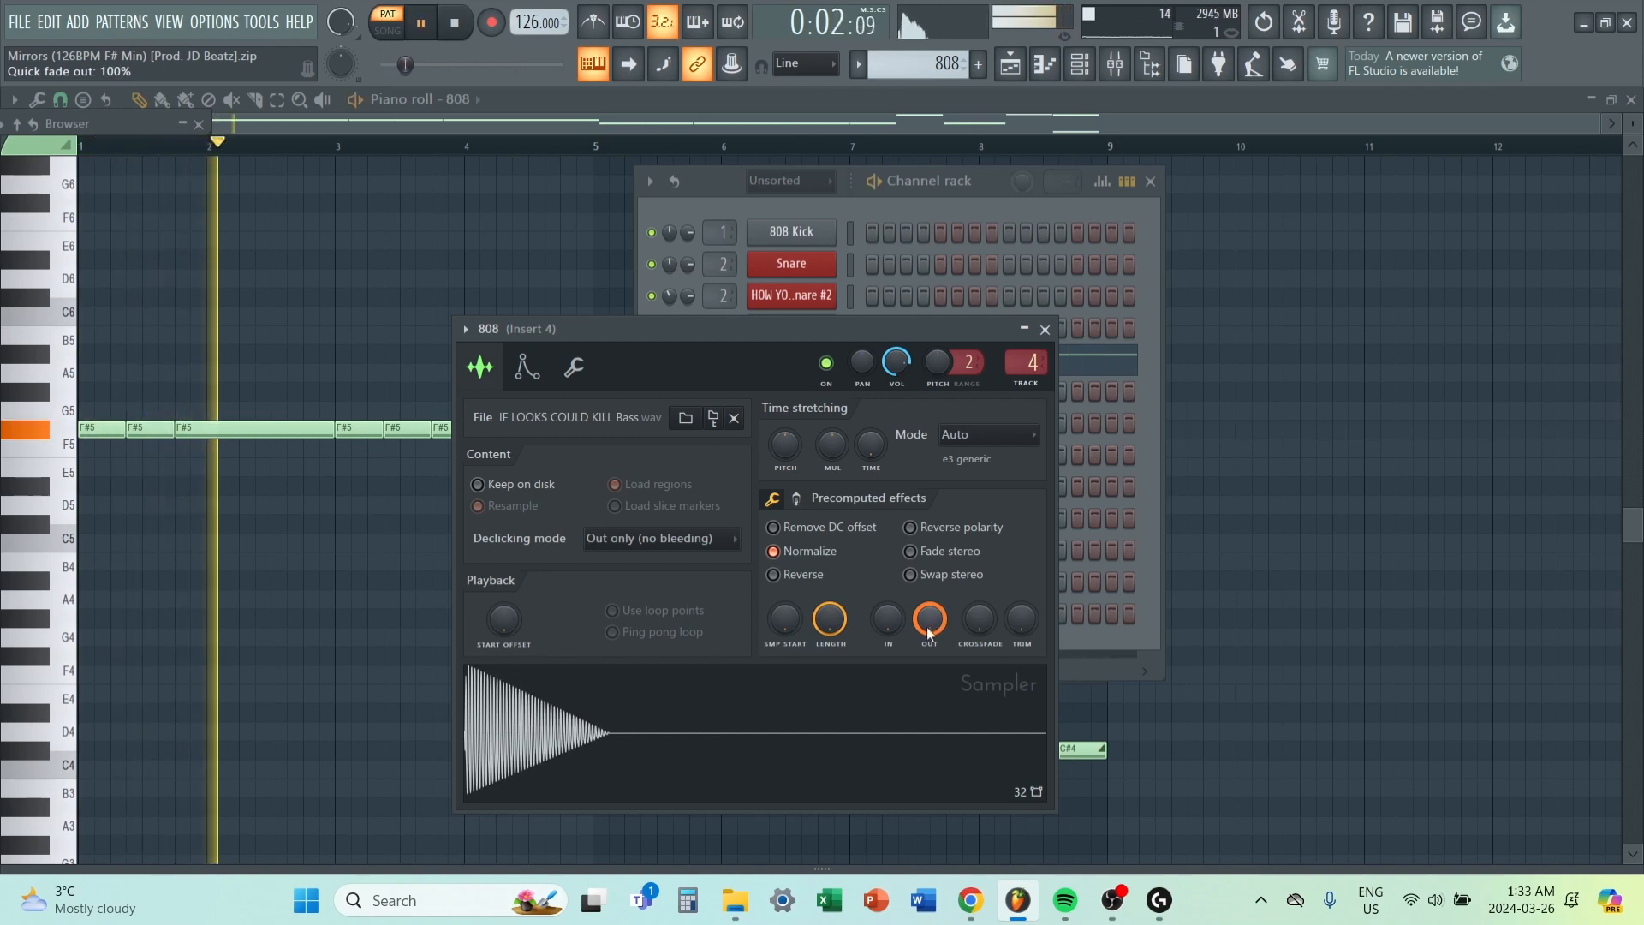
{"action": "key", "text": "space"}
{"action": "key", "text": "ctrl+z"}
{"action": "mouse_move", "coordinate": [929, 632]}
{"action": "left_mouse_down"}
{"action": "mouse_move", "coordinate": [928, 651]}
{"action": "mouse_move", "coordinate": [928, 615]}
{"action": "left_mouse_up"}
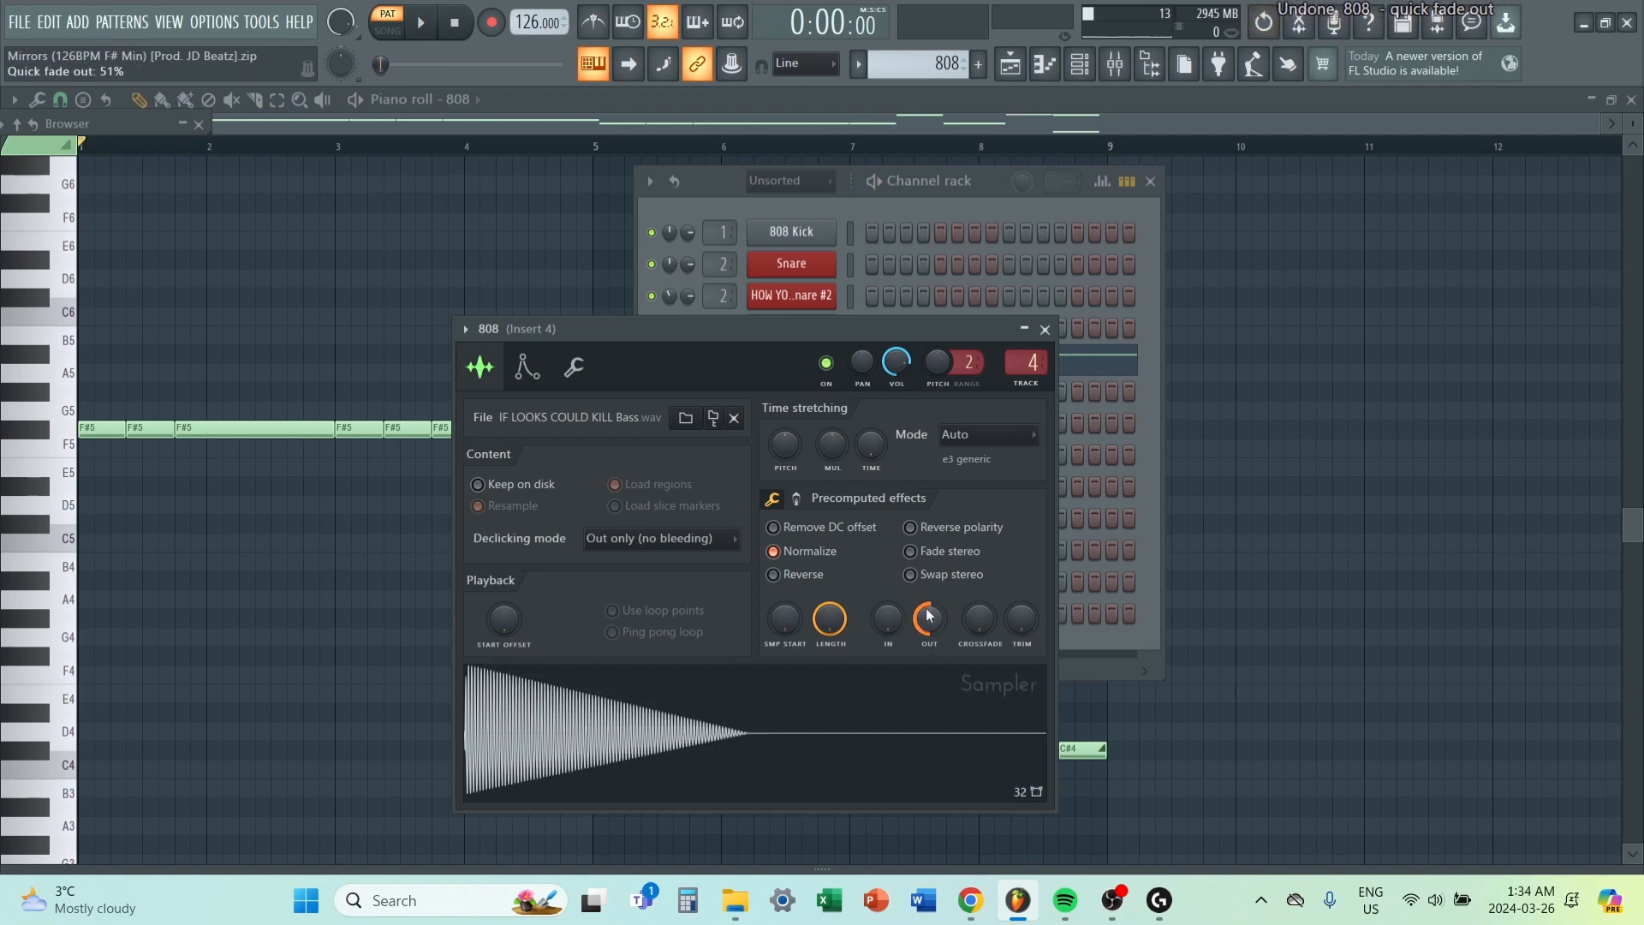
Close the 808 sampler and set the playlist's playback position to bar 33, where the 808 2 clips start.
{"action": "left_click", "coordinate": [1046, 330]}
{"action": "key", "text": "F5"}
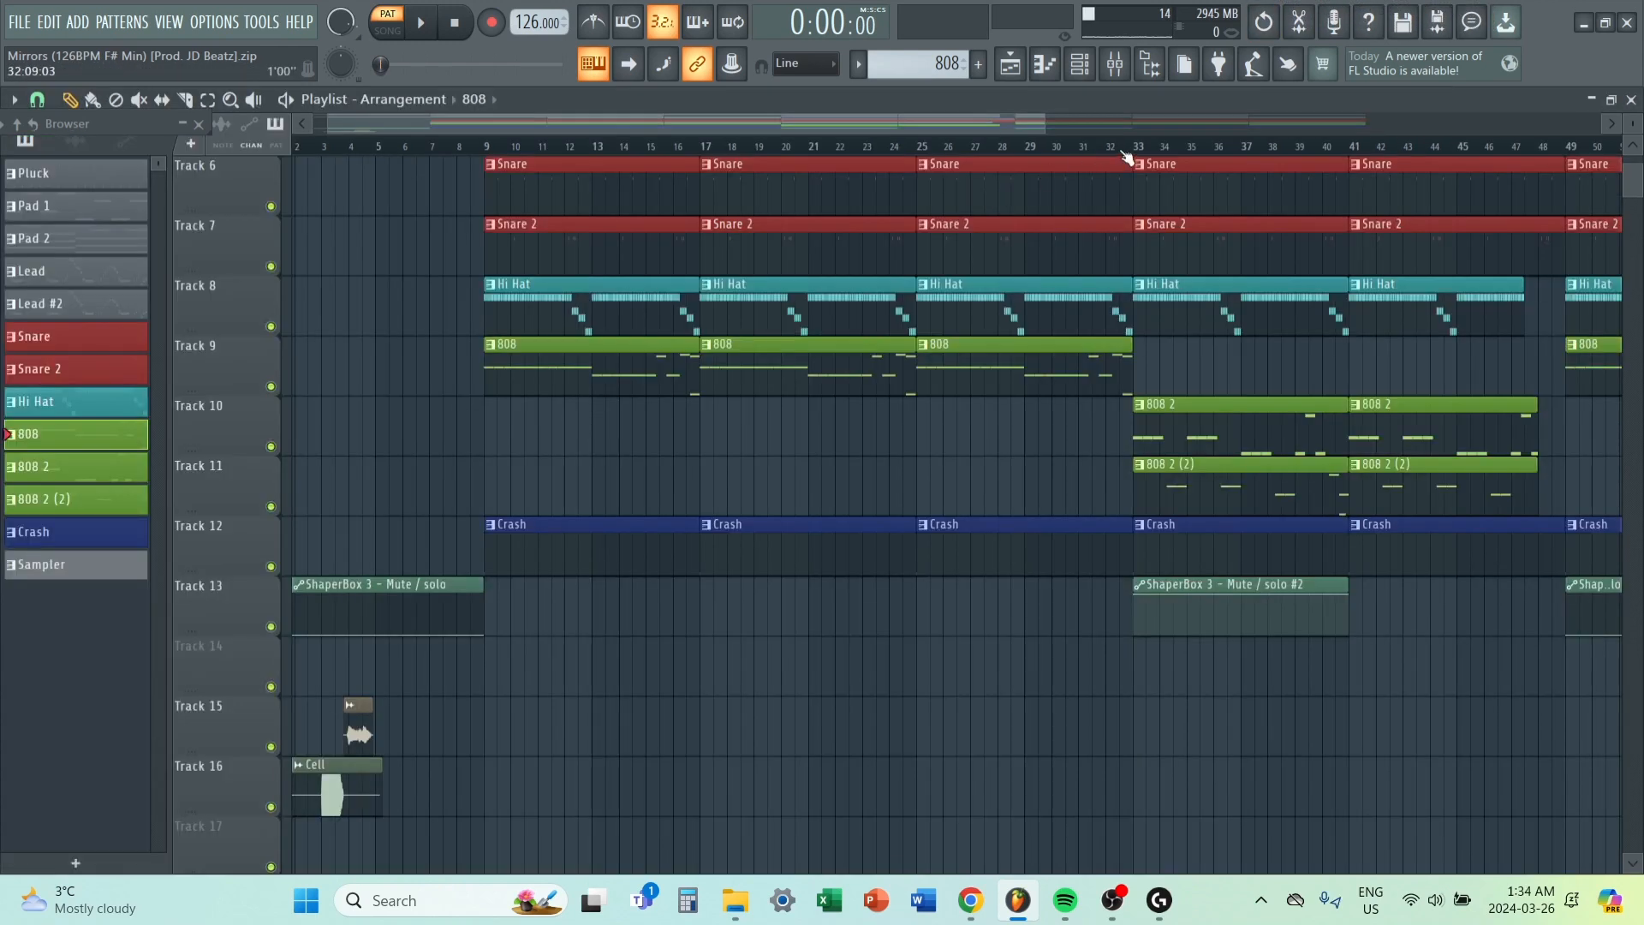
{"action": "left_click_drag", "start_coordinate": [1146, 150], "coordinate": [544, 480]}
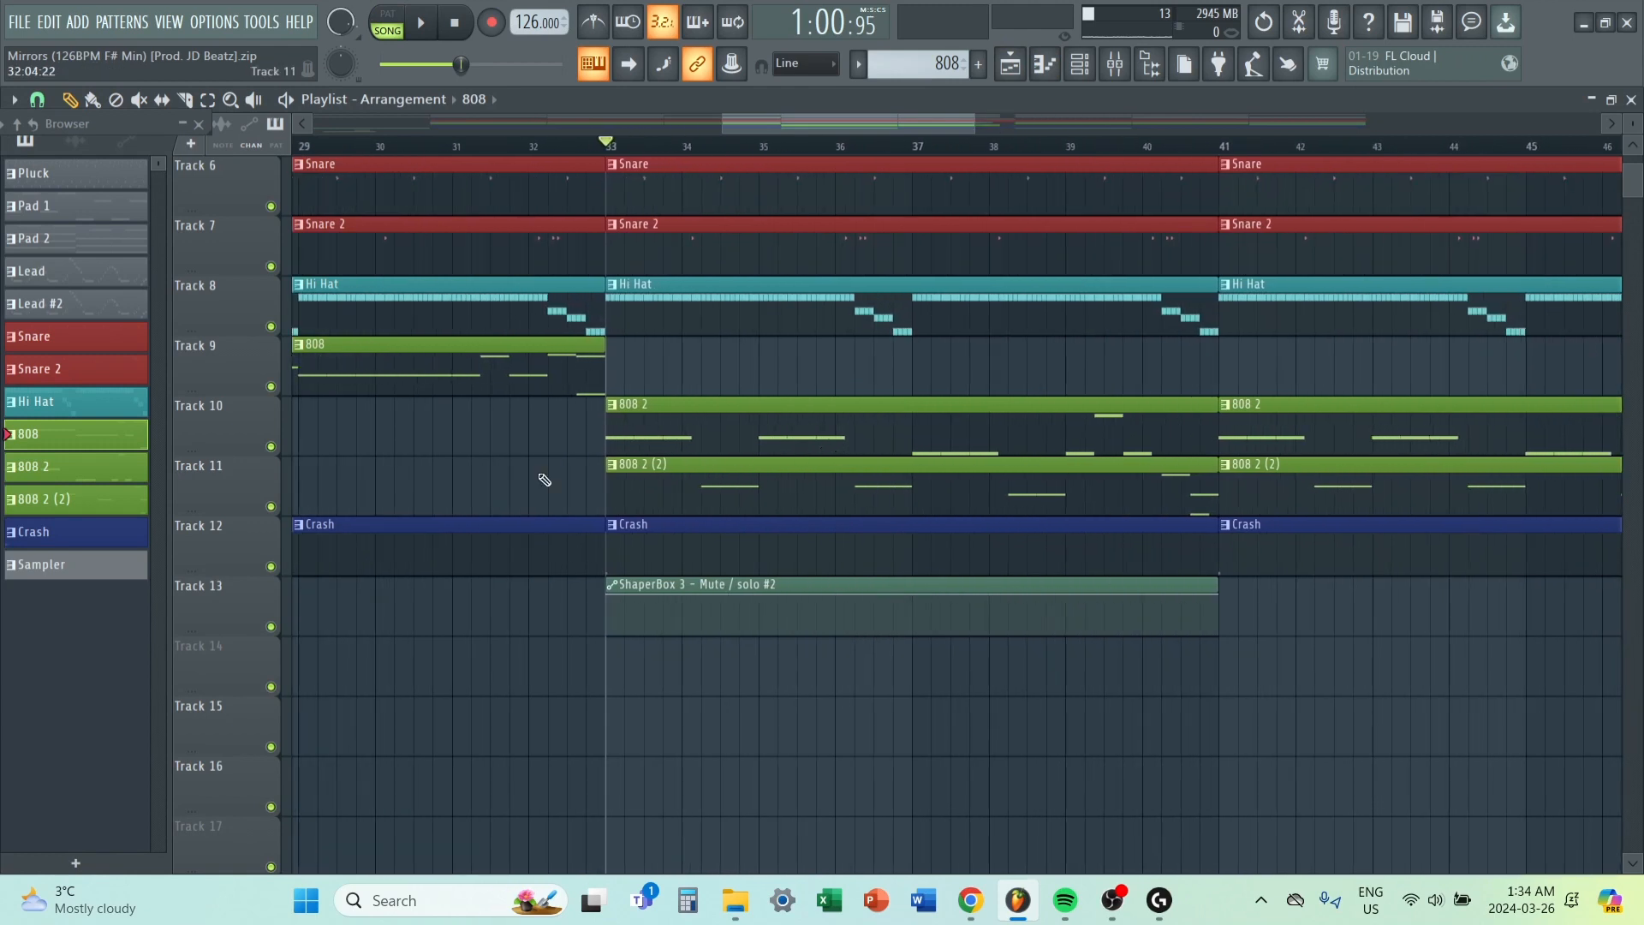
Solo playlist Tracks 10 and 11 and play the 808 2 and 808 2 (2) clips from bar 33.
{"action": "right_click", "coordinate": [271, 446]}
{"action": "left_click", "coordinate": [271, 507]}
{"action": "scroll", "coordinate": [721, 368], "scroll_direction": "up", "scroll_amount": 3}
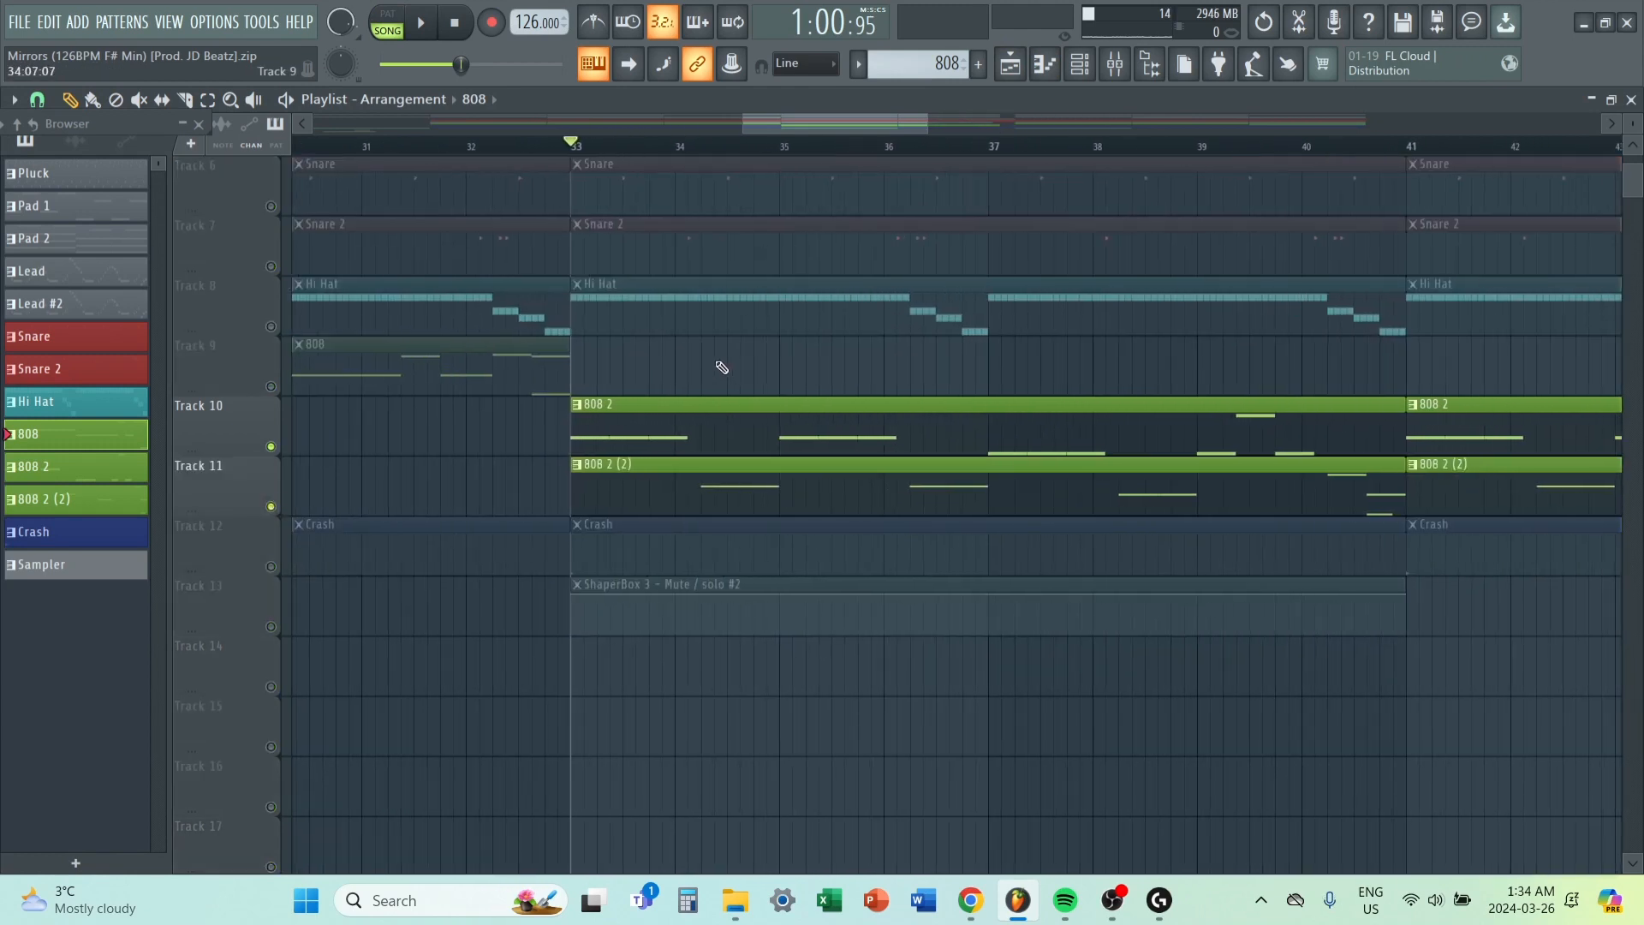
{"action": "scroll", "coordinate": [722, 368], "scroll_direction": "down", "scroll_amount": 2}
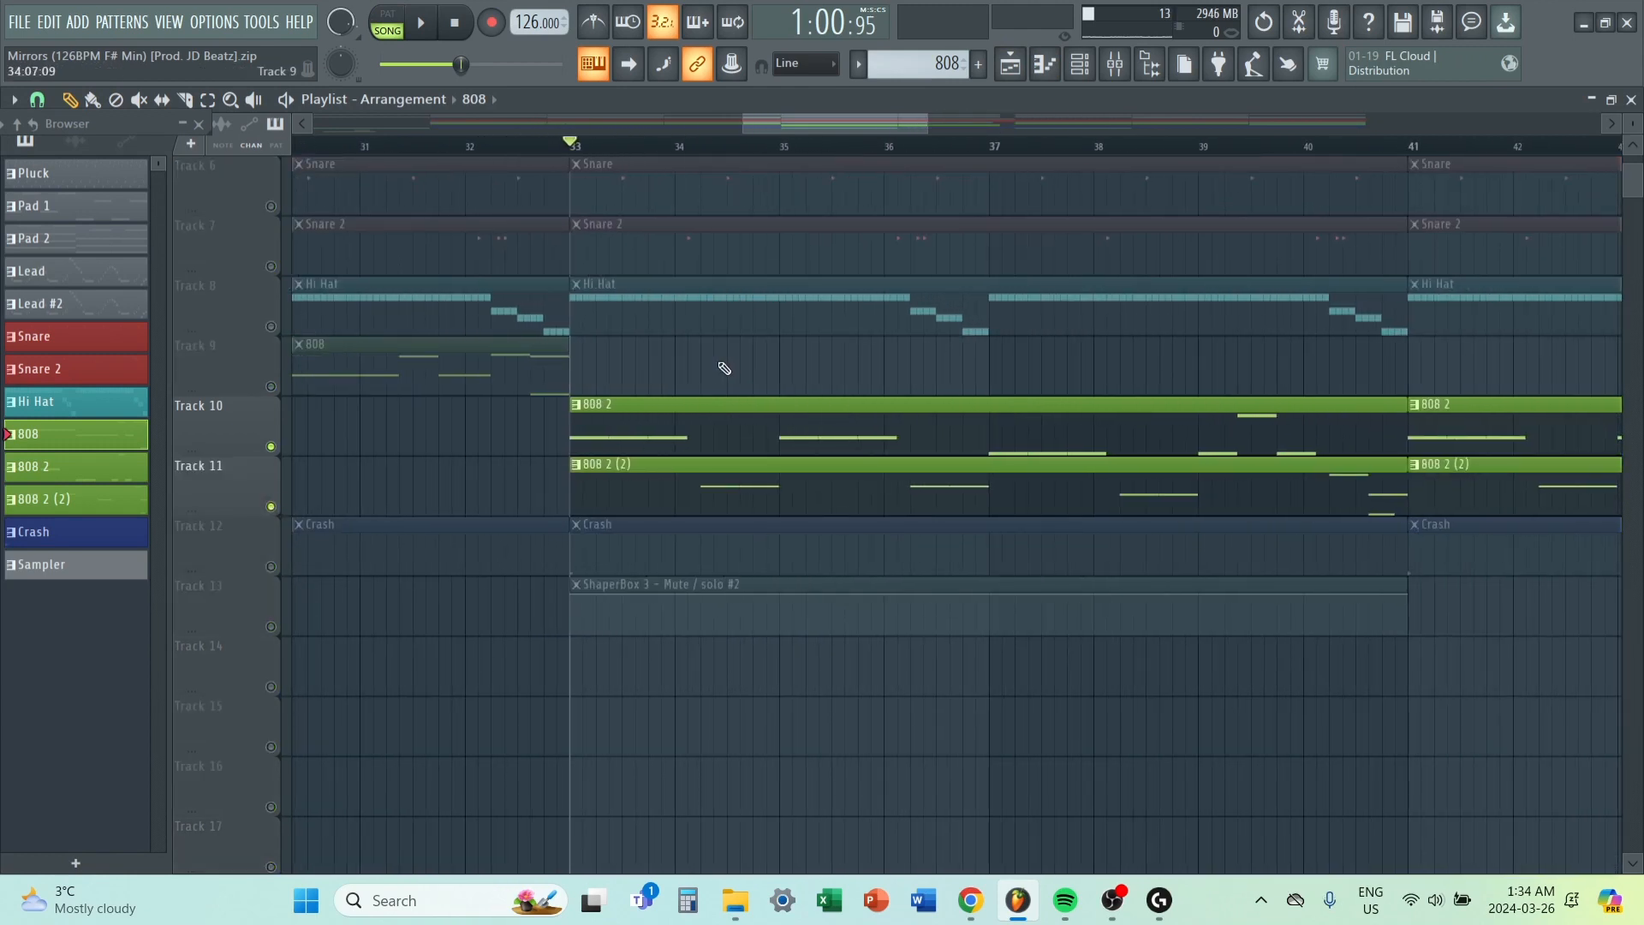
{"action": "key", "text": "space"}
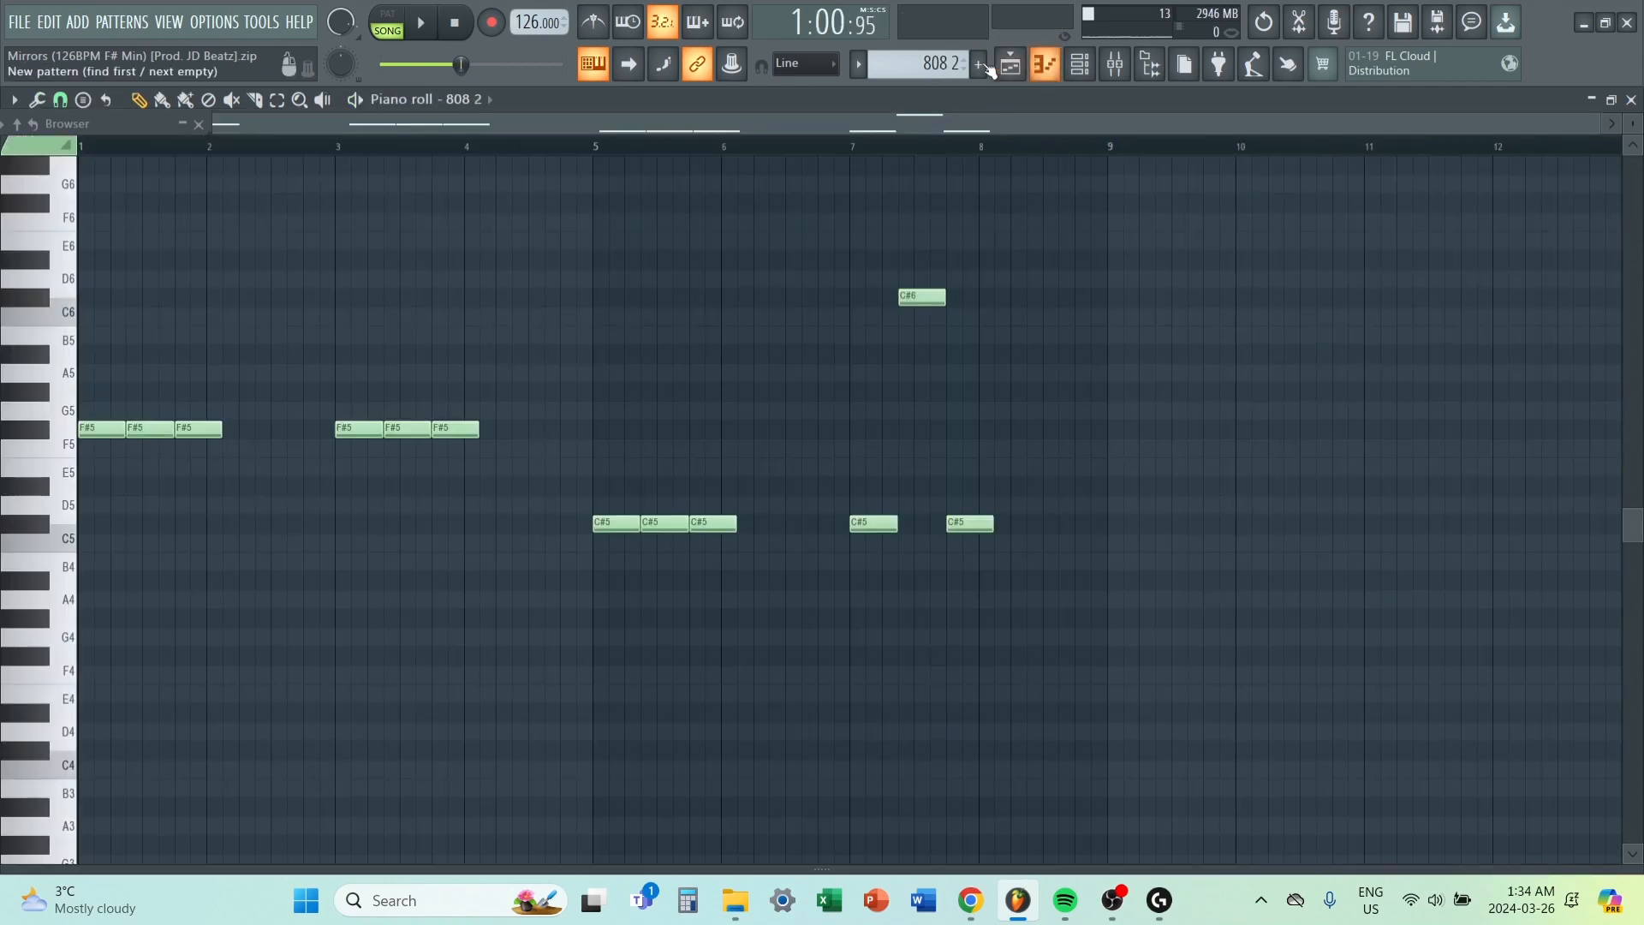
Switch to pattern playback, check the 808 2 channel in the channel rack, and review its notes in the piano roll.
{"action": "key", "text": "l"}
{"action": "left_click", "coordinate": [1083, 68]}
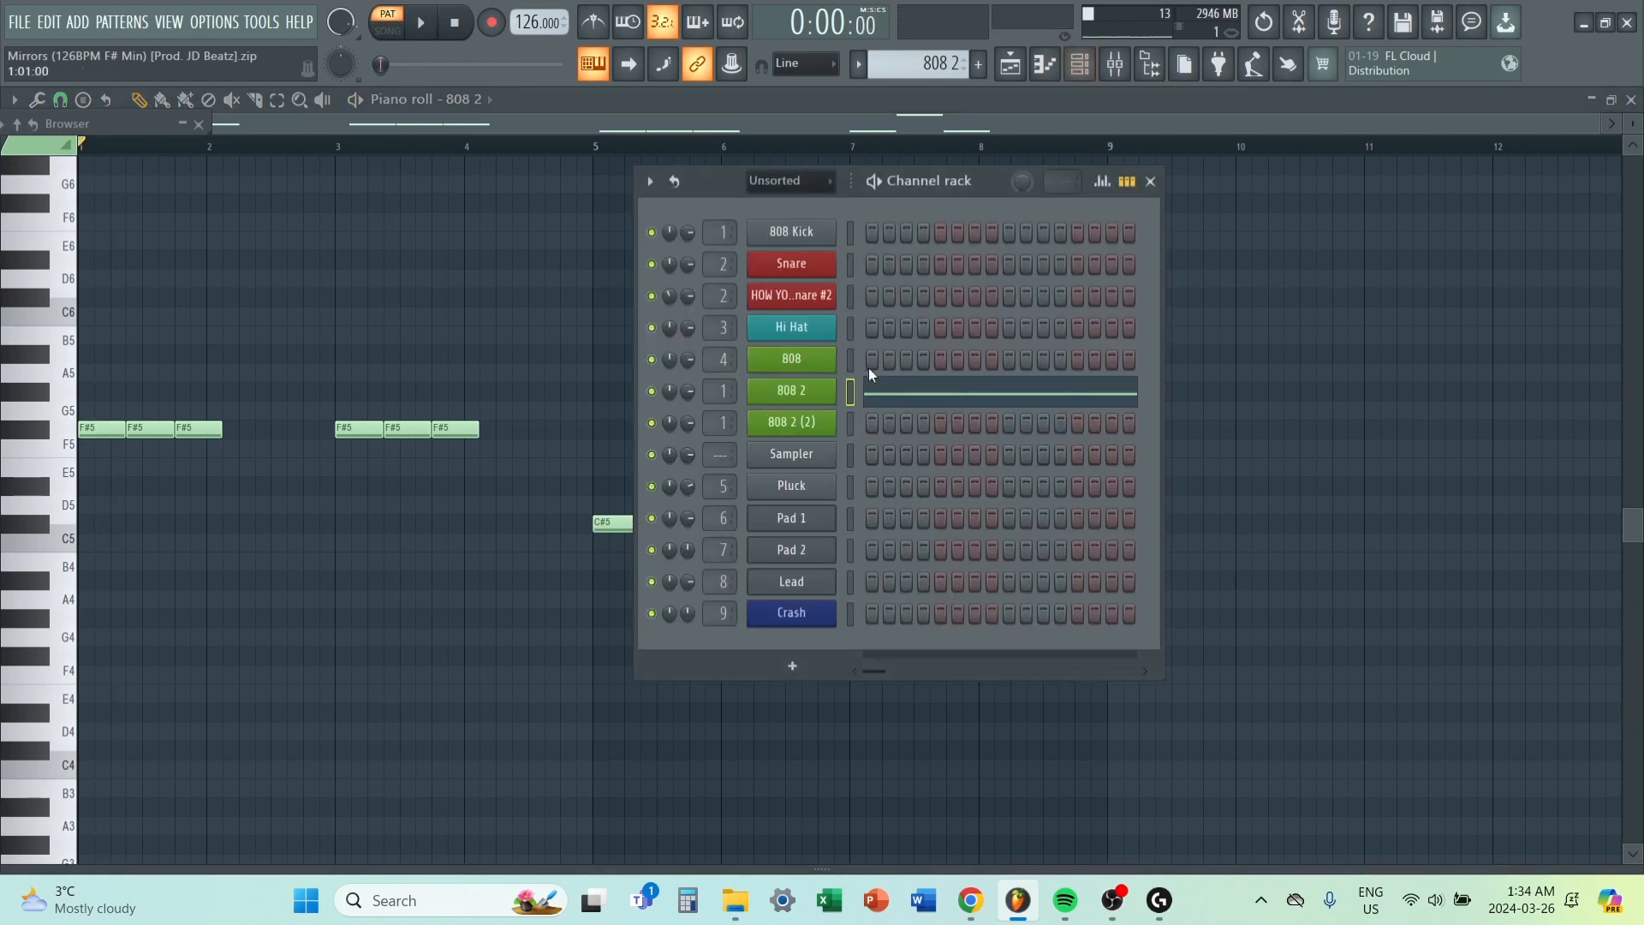
{"action": "left_click", "coordinate": [820, 392]}
{"action": "left_click", "coordinate": [925, 350]}
{"action": "left_click", "coordinate": [397, 241]}
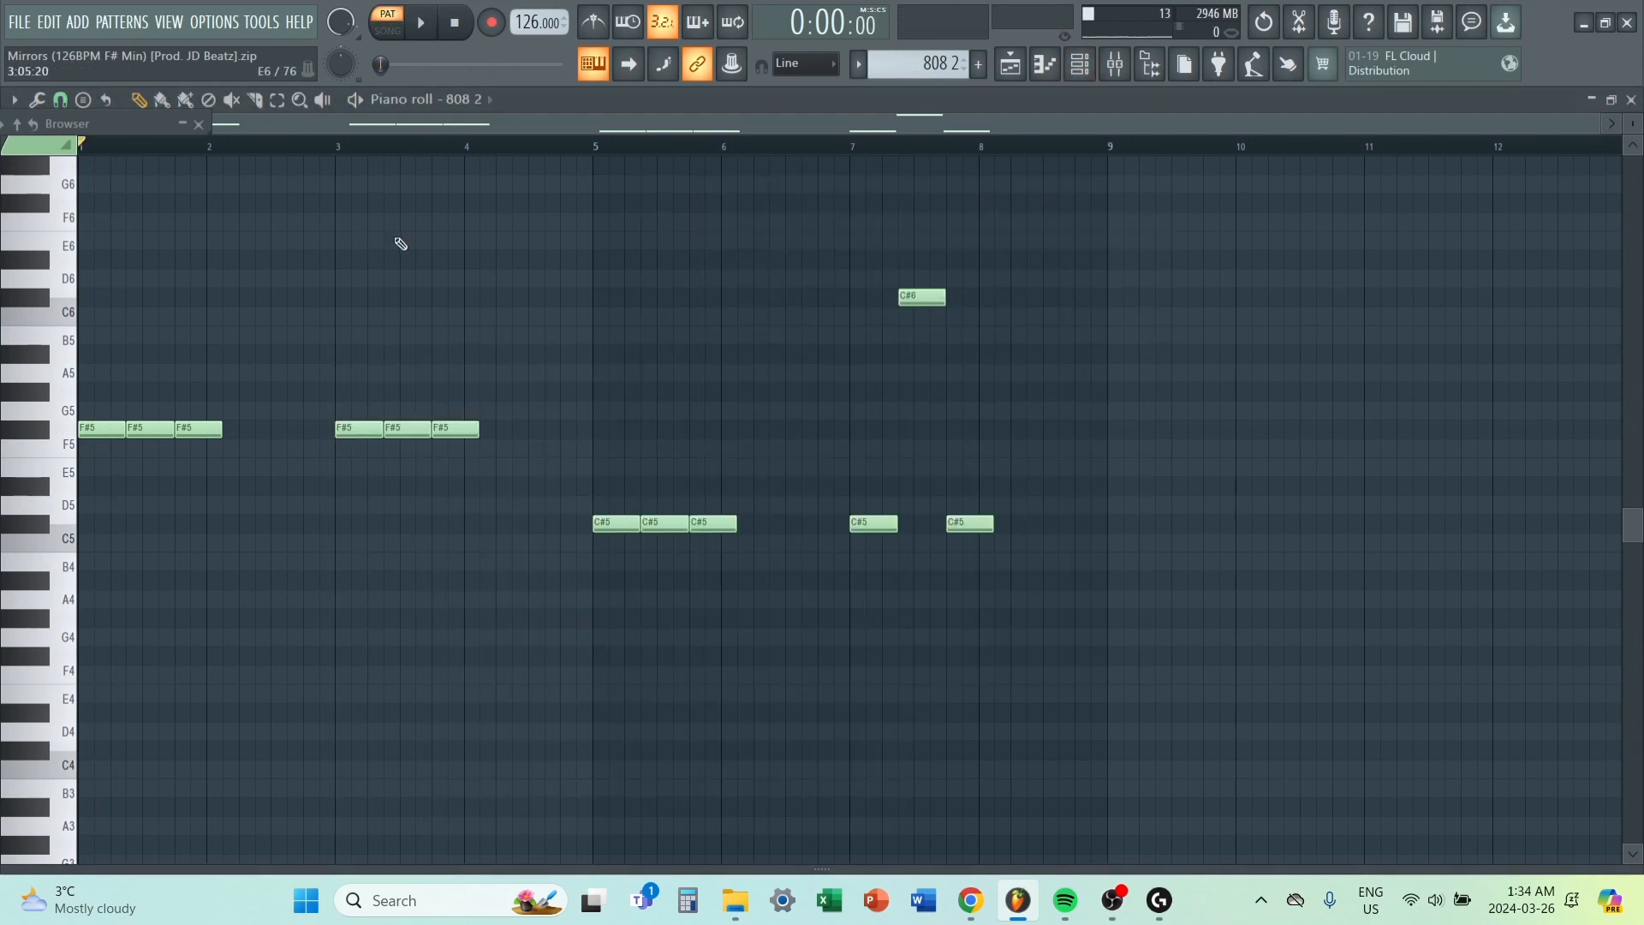
{"action": "left_click_drag", "start_coordinate": [188, 308], "coordinate": [1039, 627]}
{"action": "left_click", "coordinate": [1039, 625], "text": "ctrl"}
Open the 808 2 (2) pattern from playlist Track 11 in the piano roll and play a short part from bar 2.
{"action": "left_click", "coordinate": [1010, 65]}
{"action": "double_click", "coordinate": [1061, 467]}
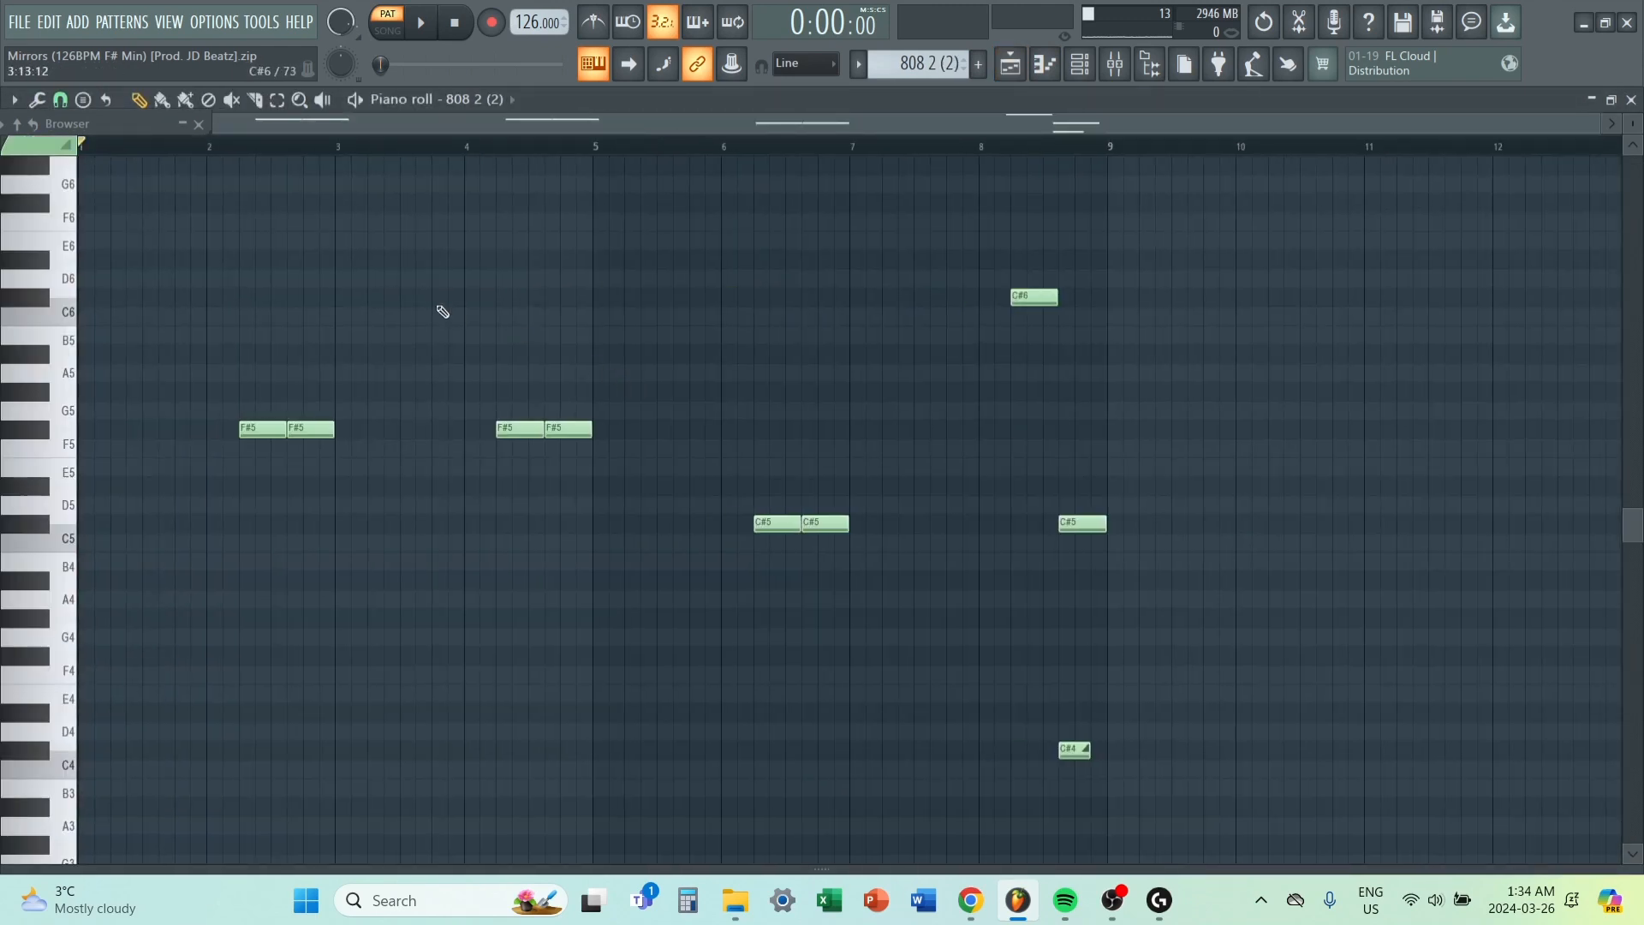
{"action": "left_click", "coordinate": [266, 152]}
{"action": "key", "text": "space"}
{"action": "key", "text": "space"}
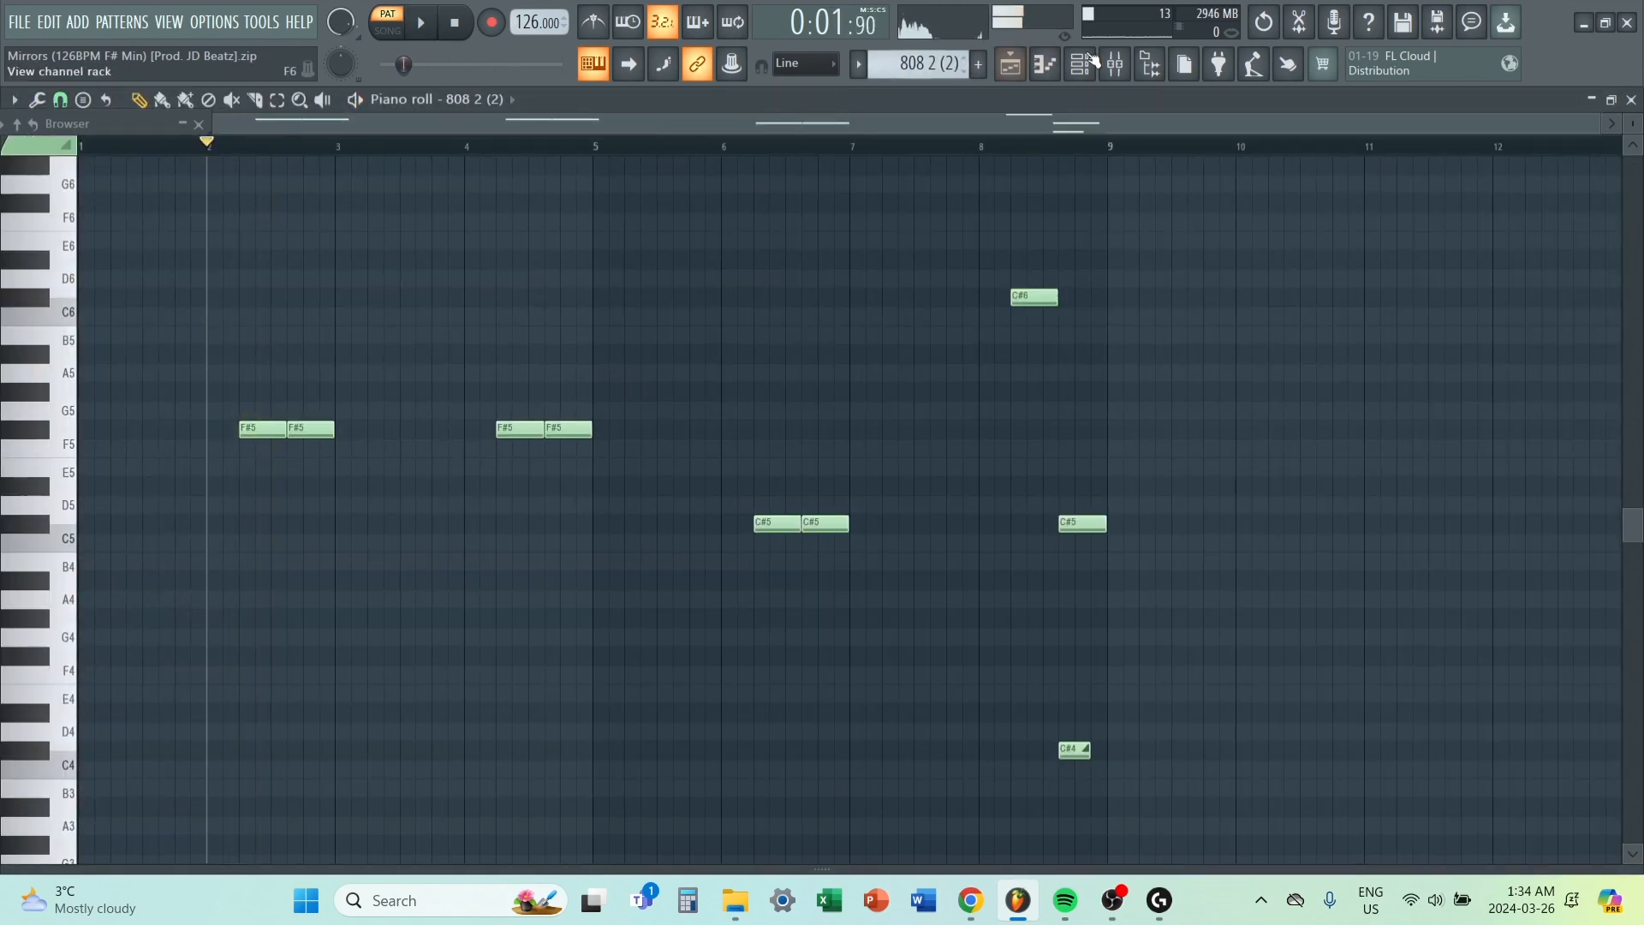
Audition the clvr ctm 808.wav sample in the 808 2 (2) channel's sampler, then close the sampler.
{"action": "left_click", "coordinate": [1089, 65]}
{"action": "left_click", "coordinate": [779, 423]}
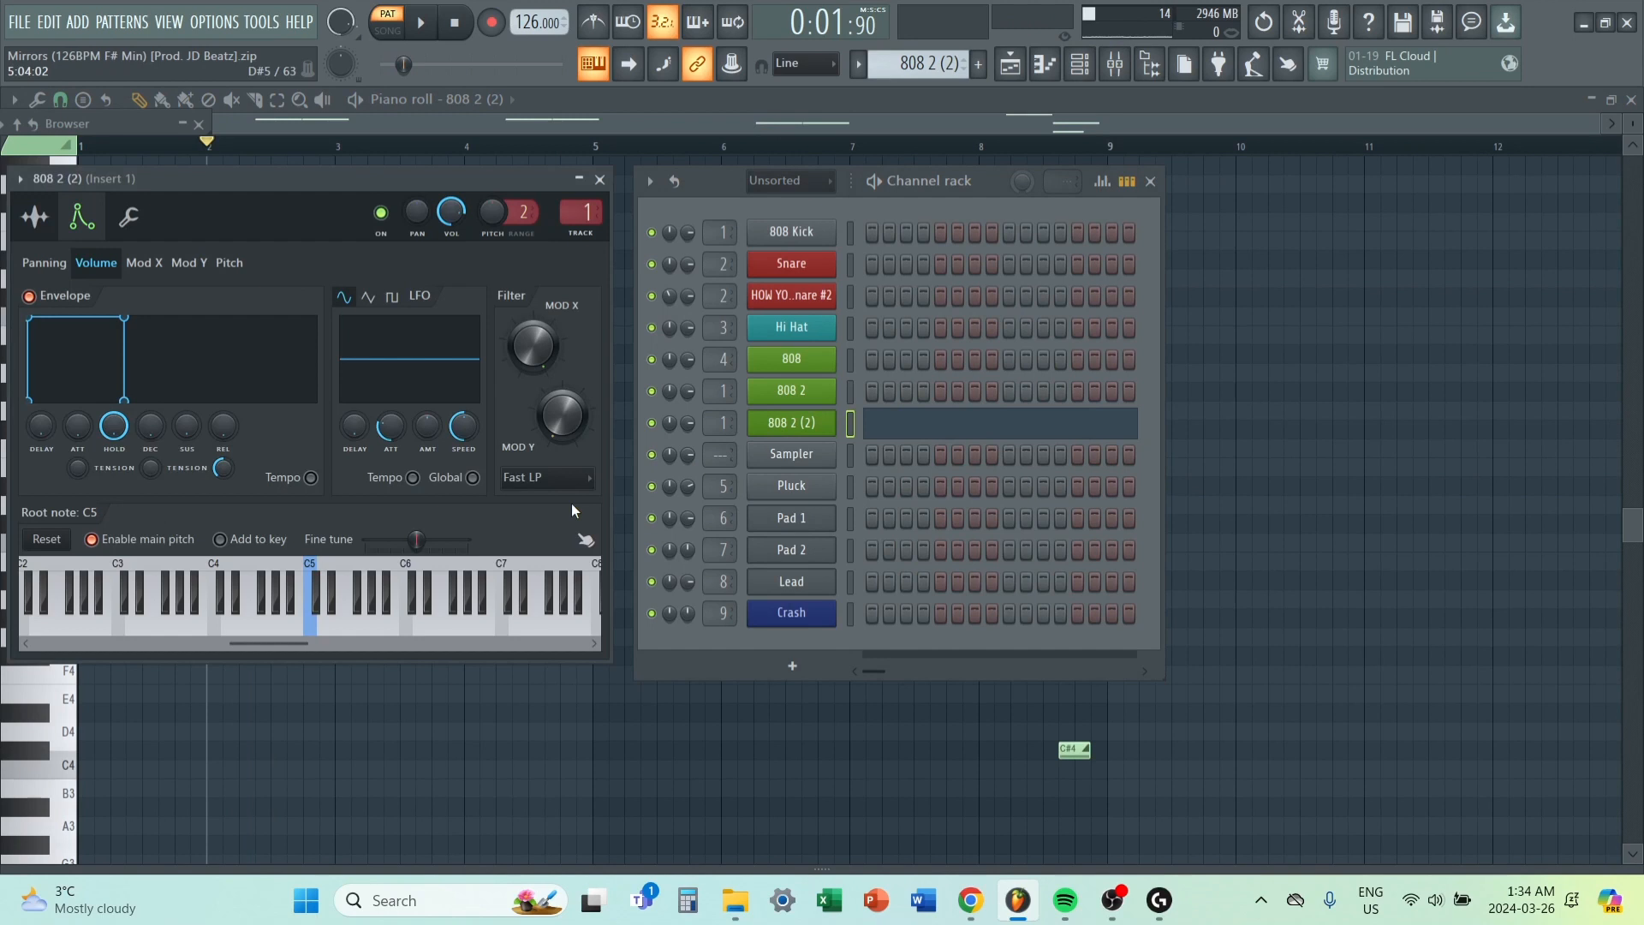
{"action": "left_click", "coordinate": [36, 218]}
{"action": "left_click", "coordinate": [262, 555]}
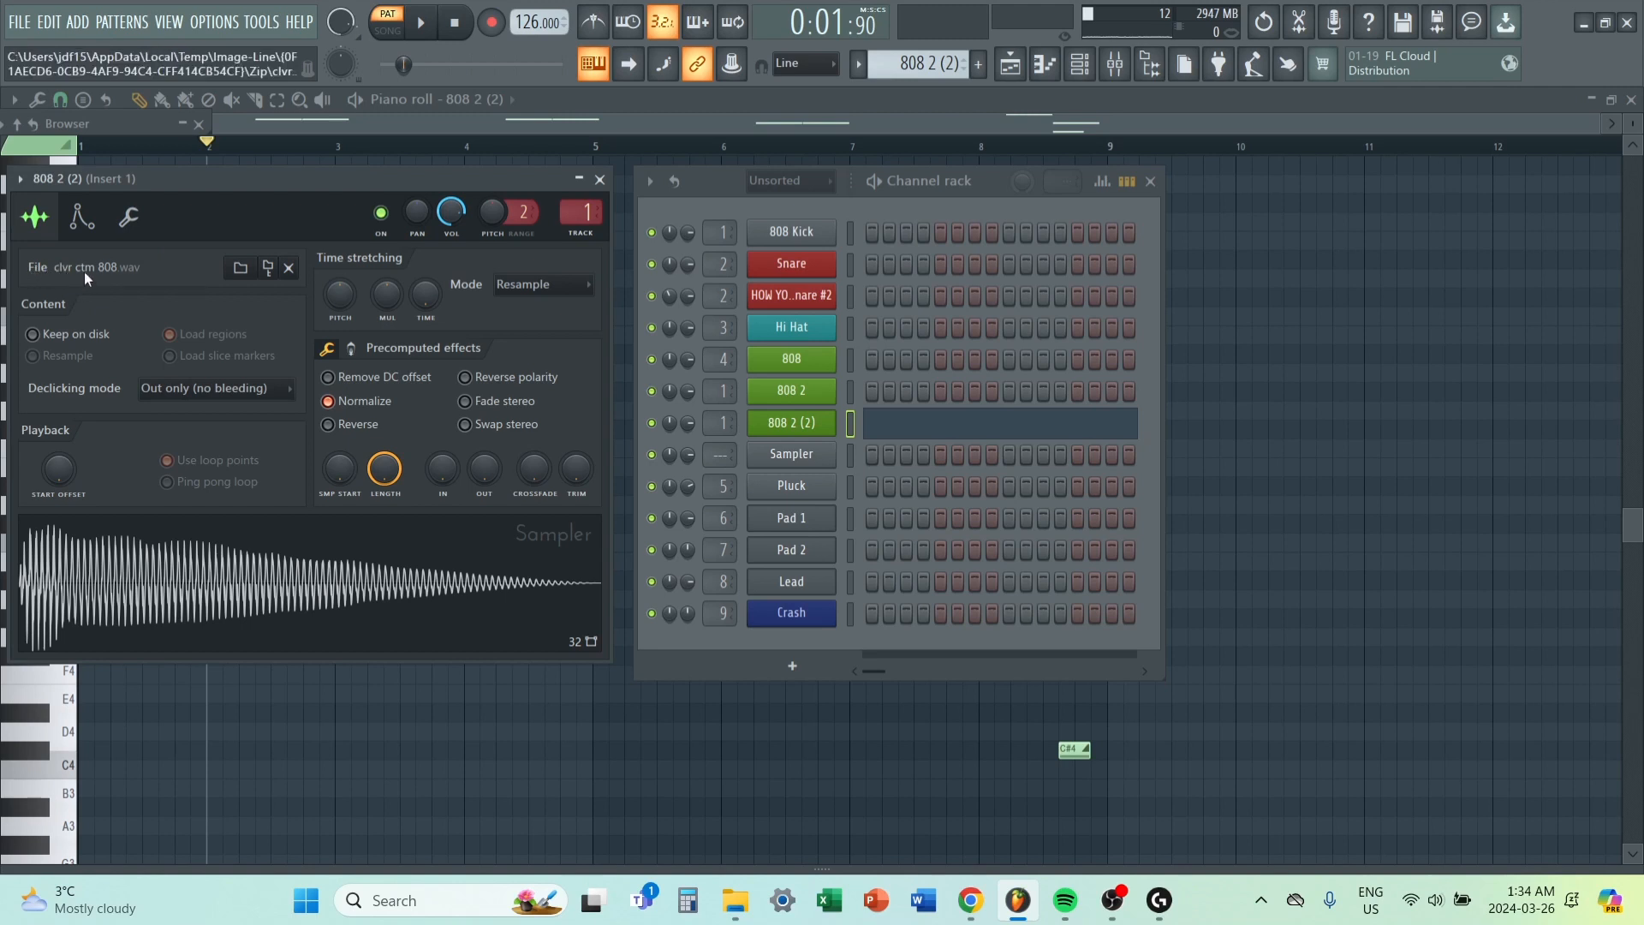
{"action": "left_click", "coordinate": [412, 546]}
{"action": "right_click", "coordinate": [1474, 405]}
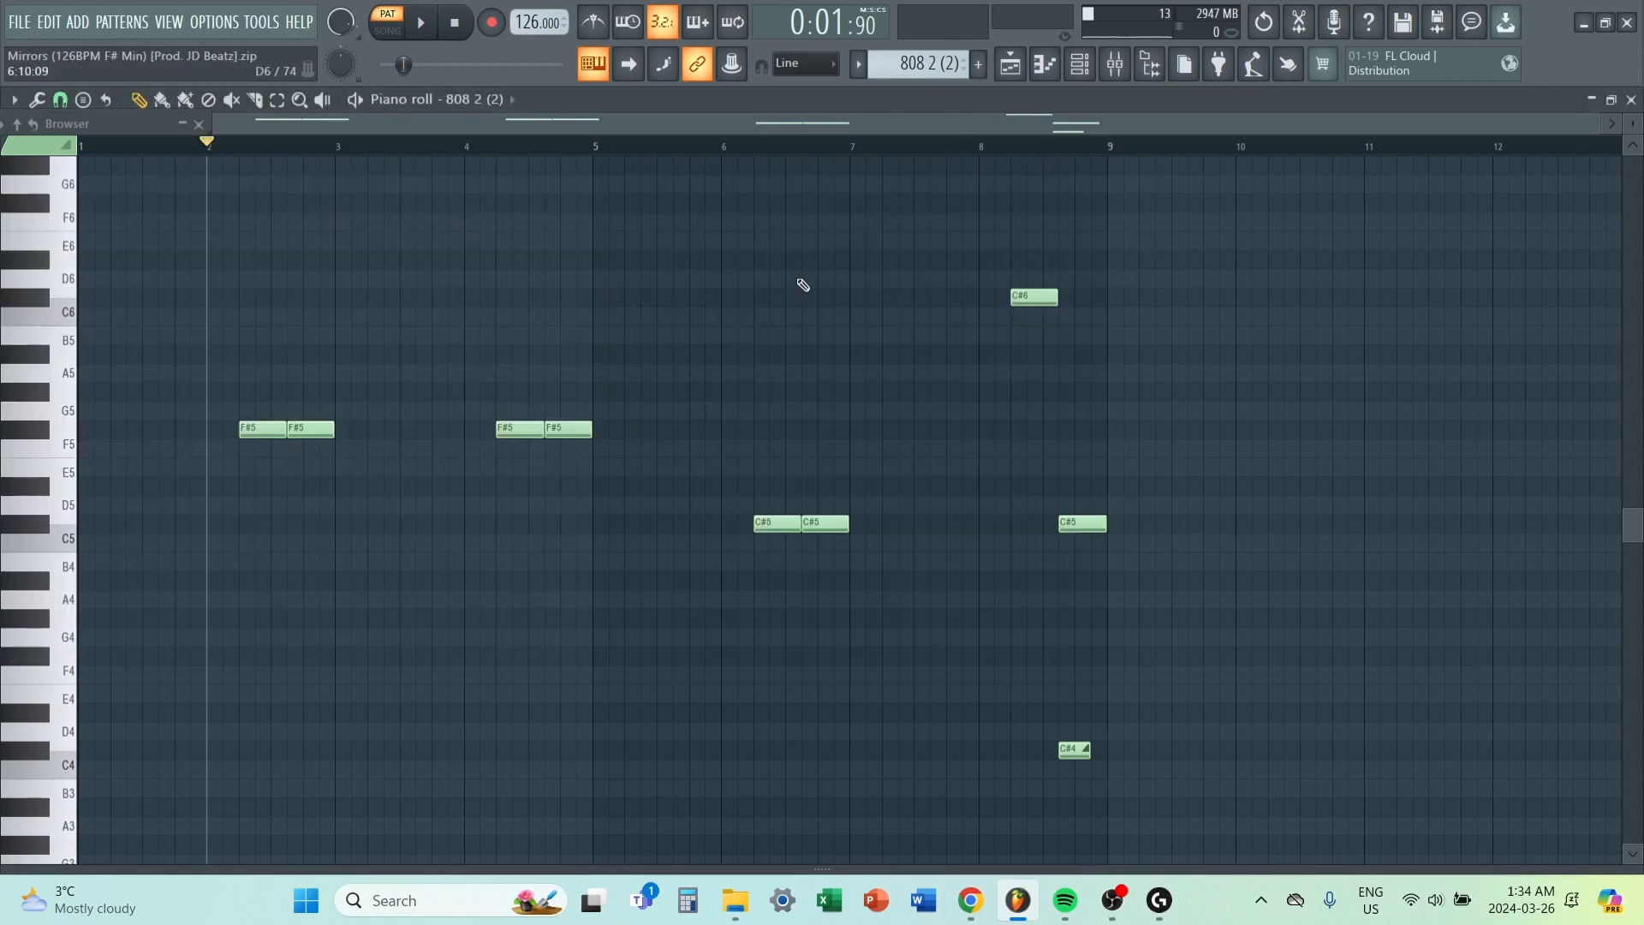
Return to the playlist and play the Crash pattern in the piano roll.
{"action": "left_click", "coordinate": [1009, 69]}
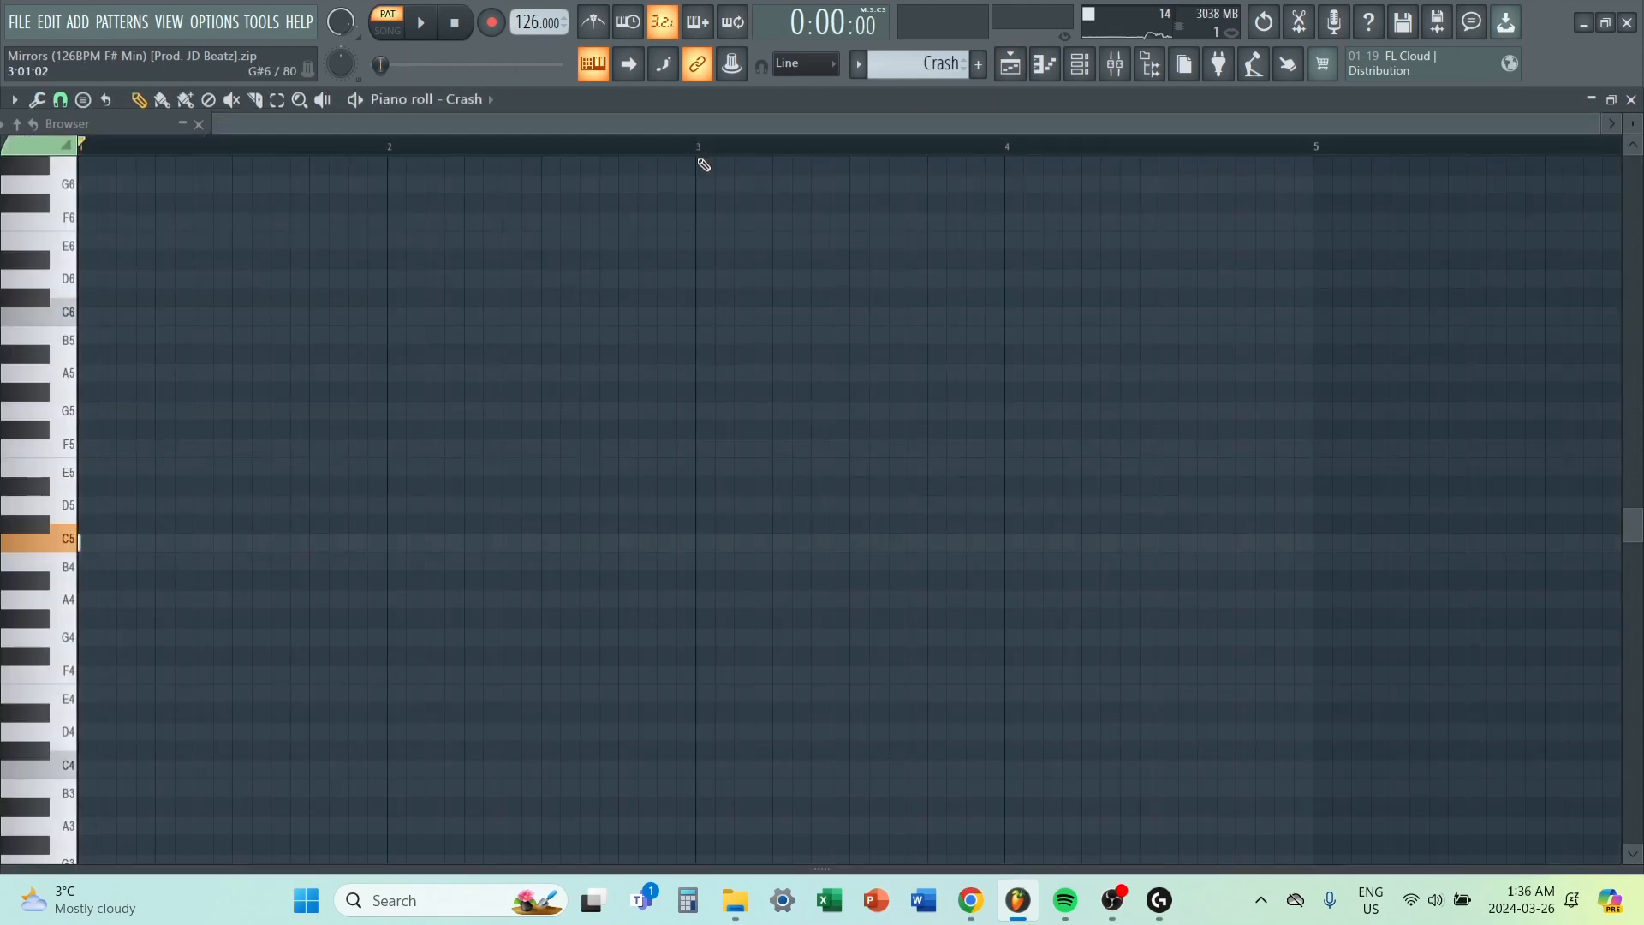
{"action": "key", "text": "space"}
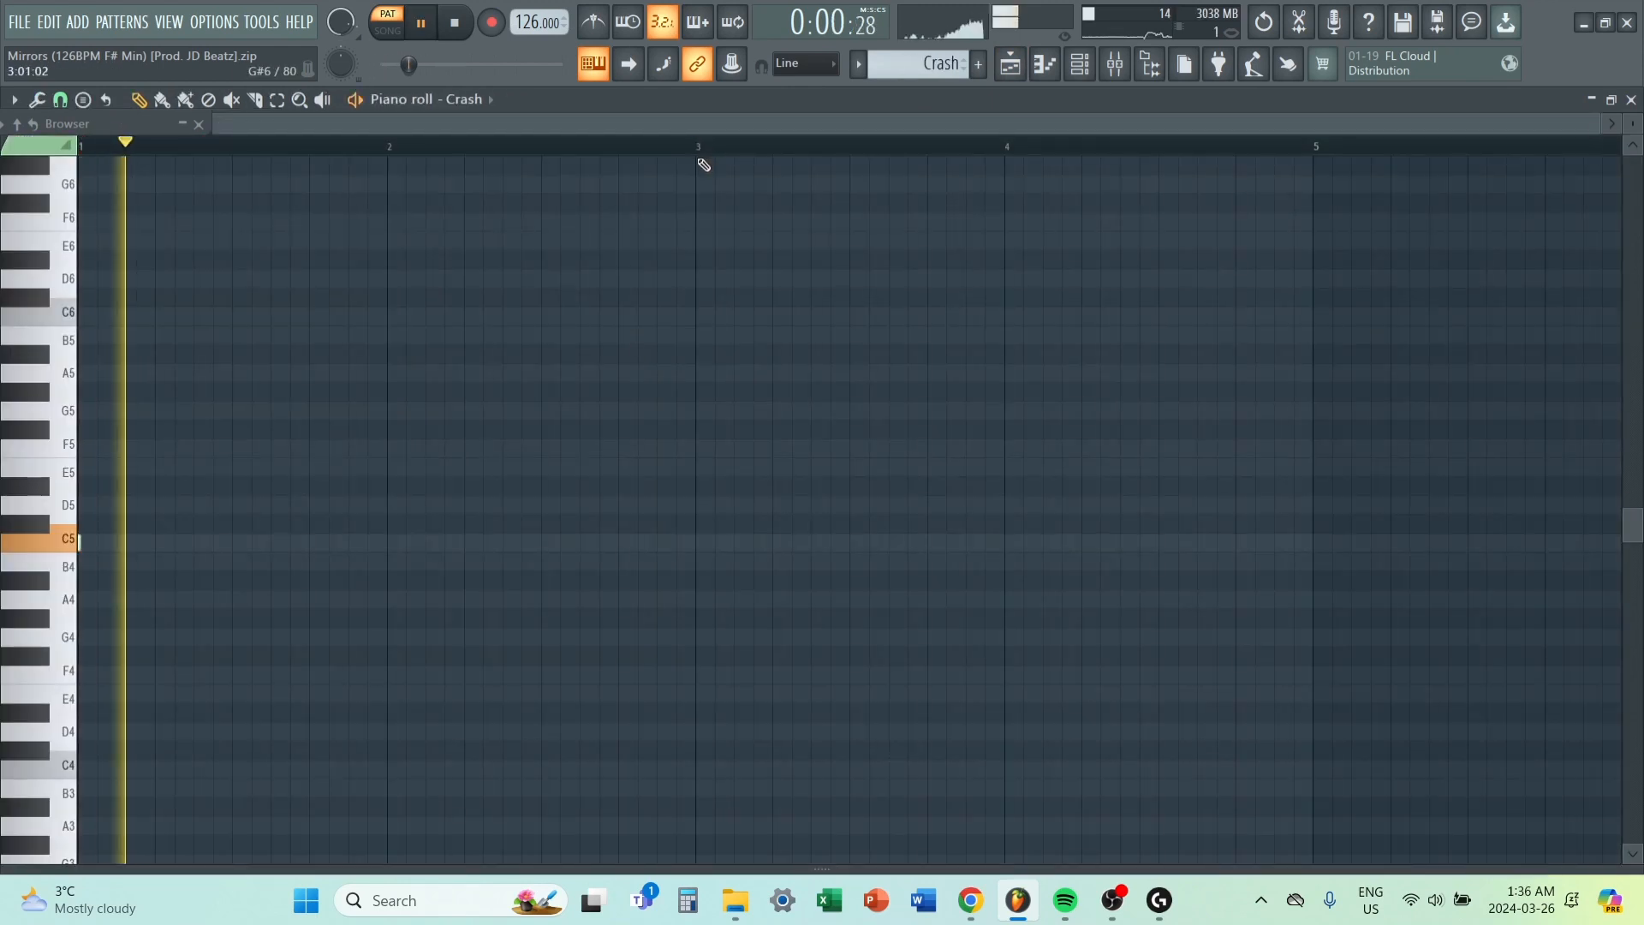
{"action": "key", "text": "space"}
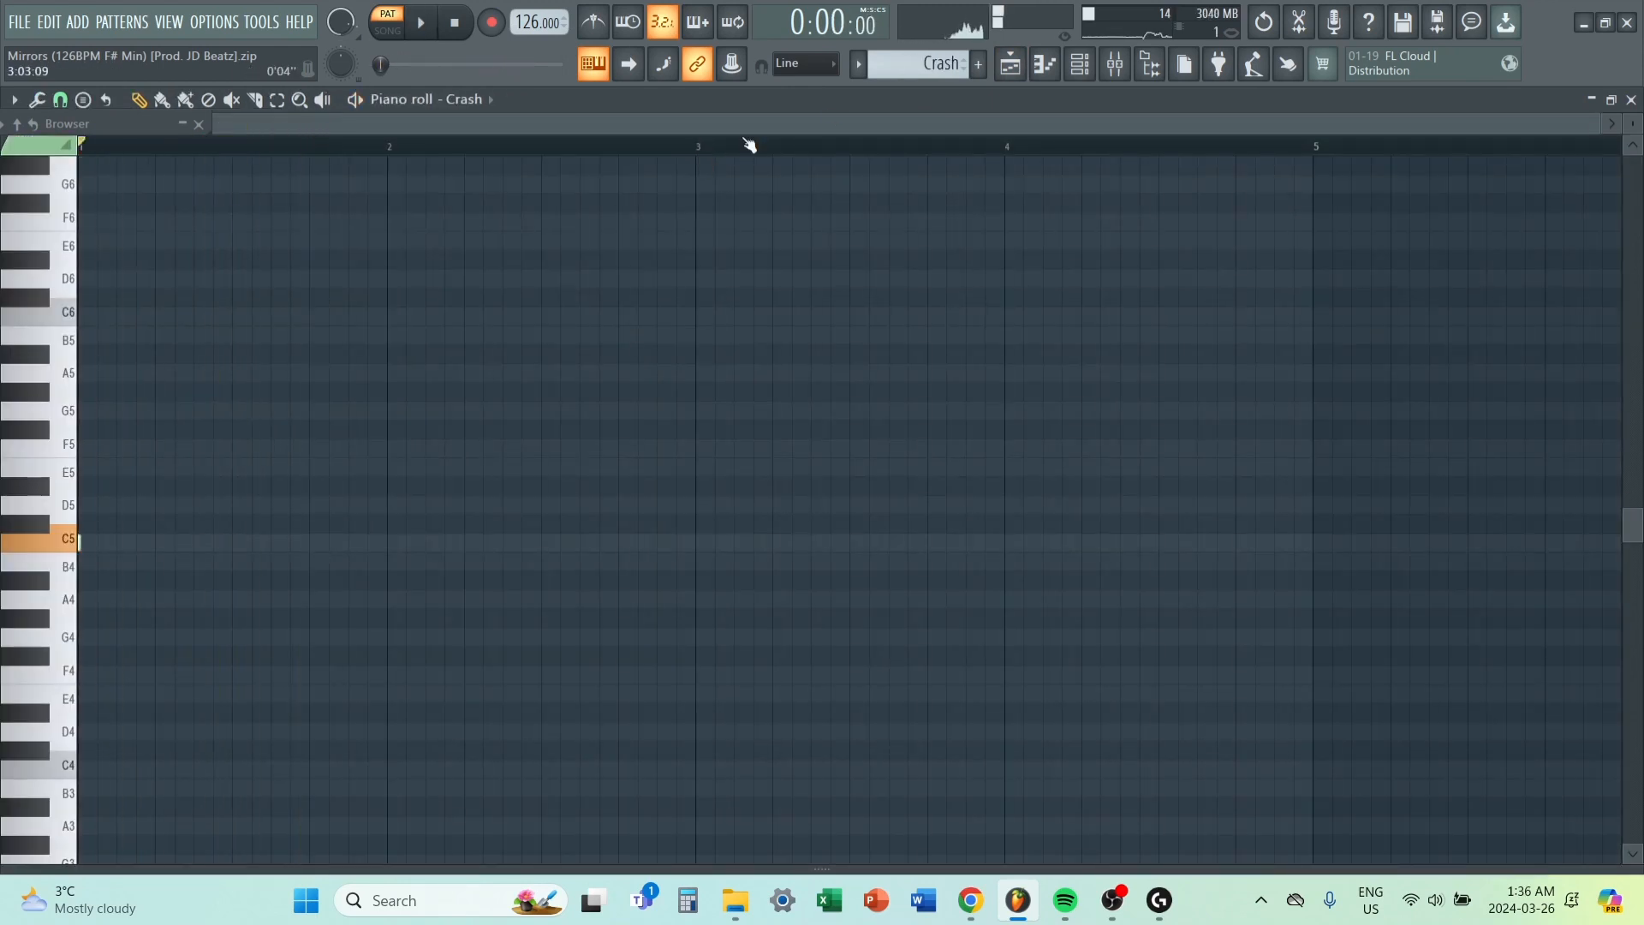
Examine the ShaperBox 3 - Mute / solo #2 automation clip on playlist Track 13 and the effects of mixer Insert 7.
{"action": "left_click", "coordinate": [1009, 64]}
{"action": "scroll", "coordinate": [778, 536], "scroll_direction": "up", "scroll_amount": 2}
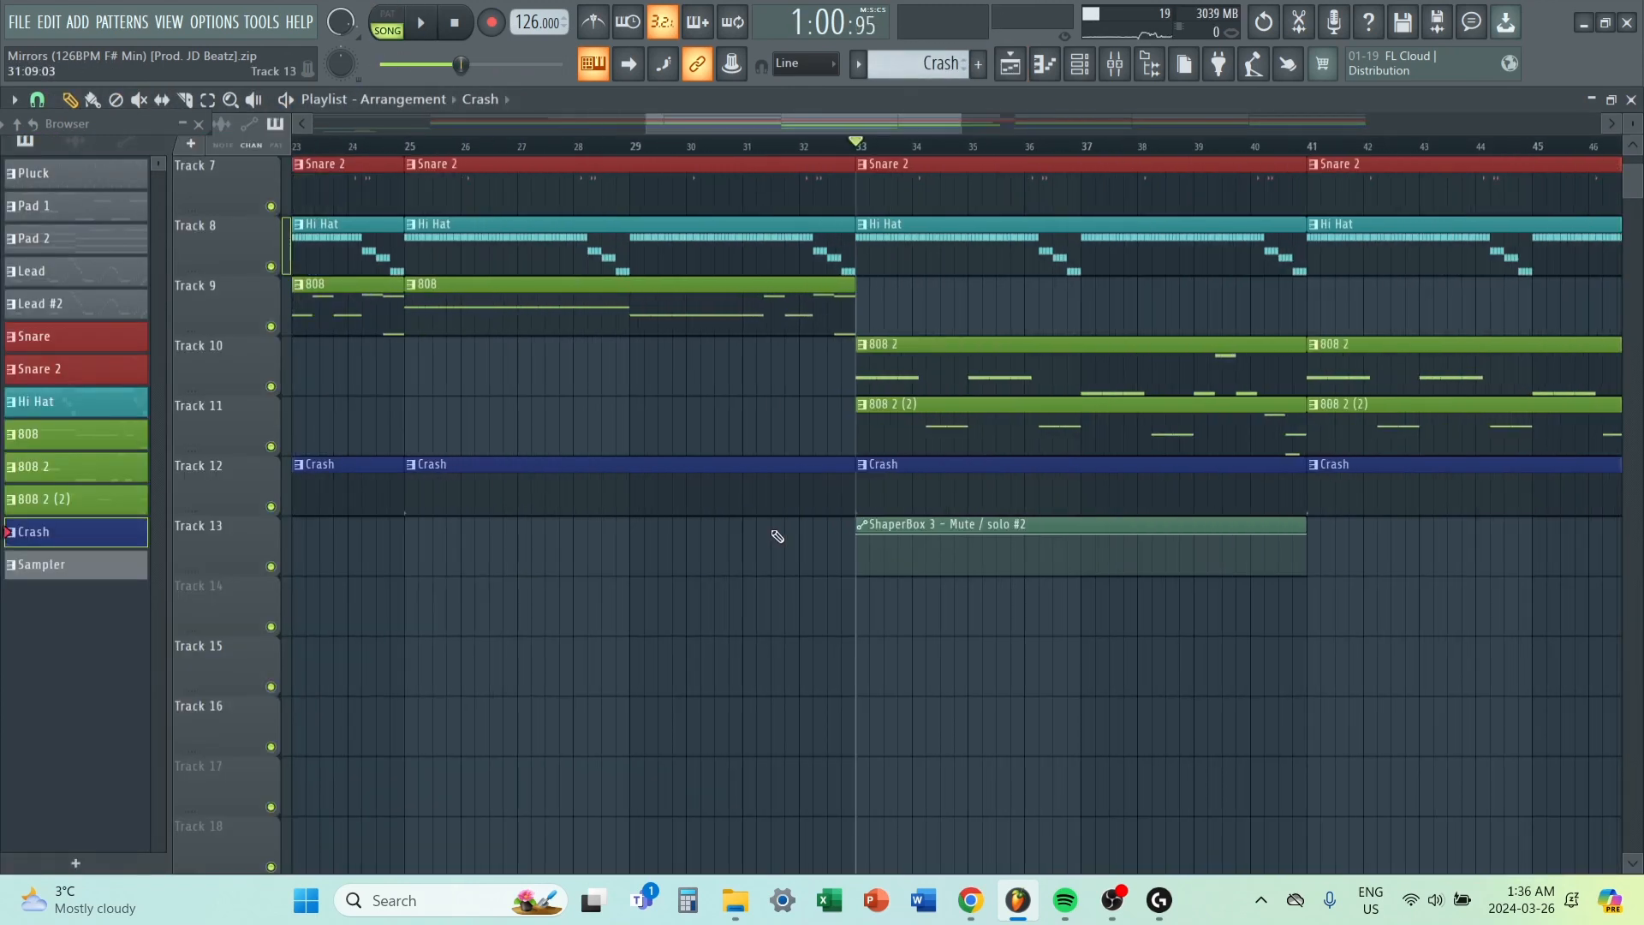
{"action": "left_click_drag", "start_coordinate": [774, 537], "coordinate": [1088, 540]}
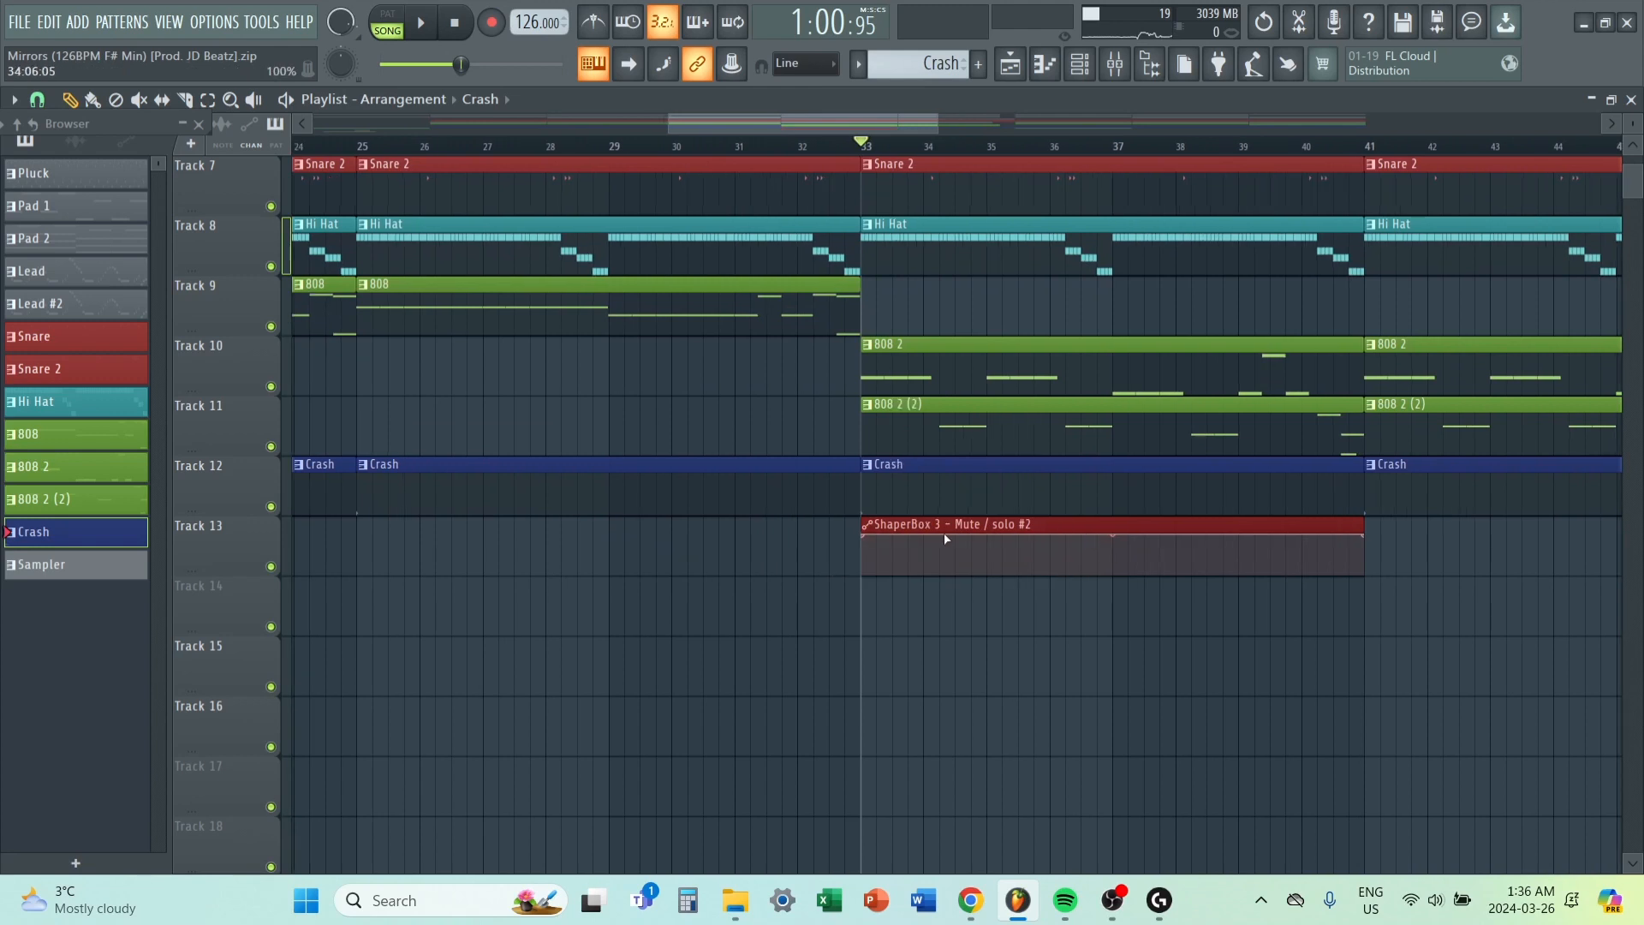
{"action": "scroll", "coordinate": [950, 524], "scroll_direction": "down", "scroll_amount": 4}
{"action": "left_click", "coordinate": [1115, 64]}
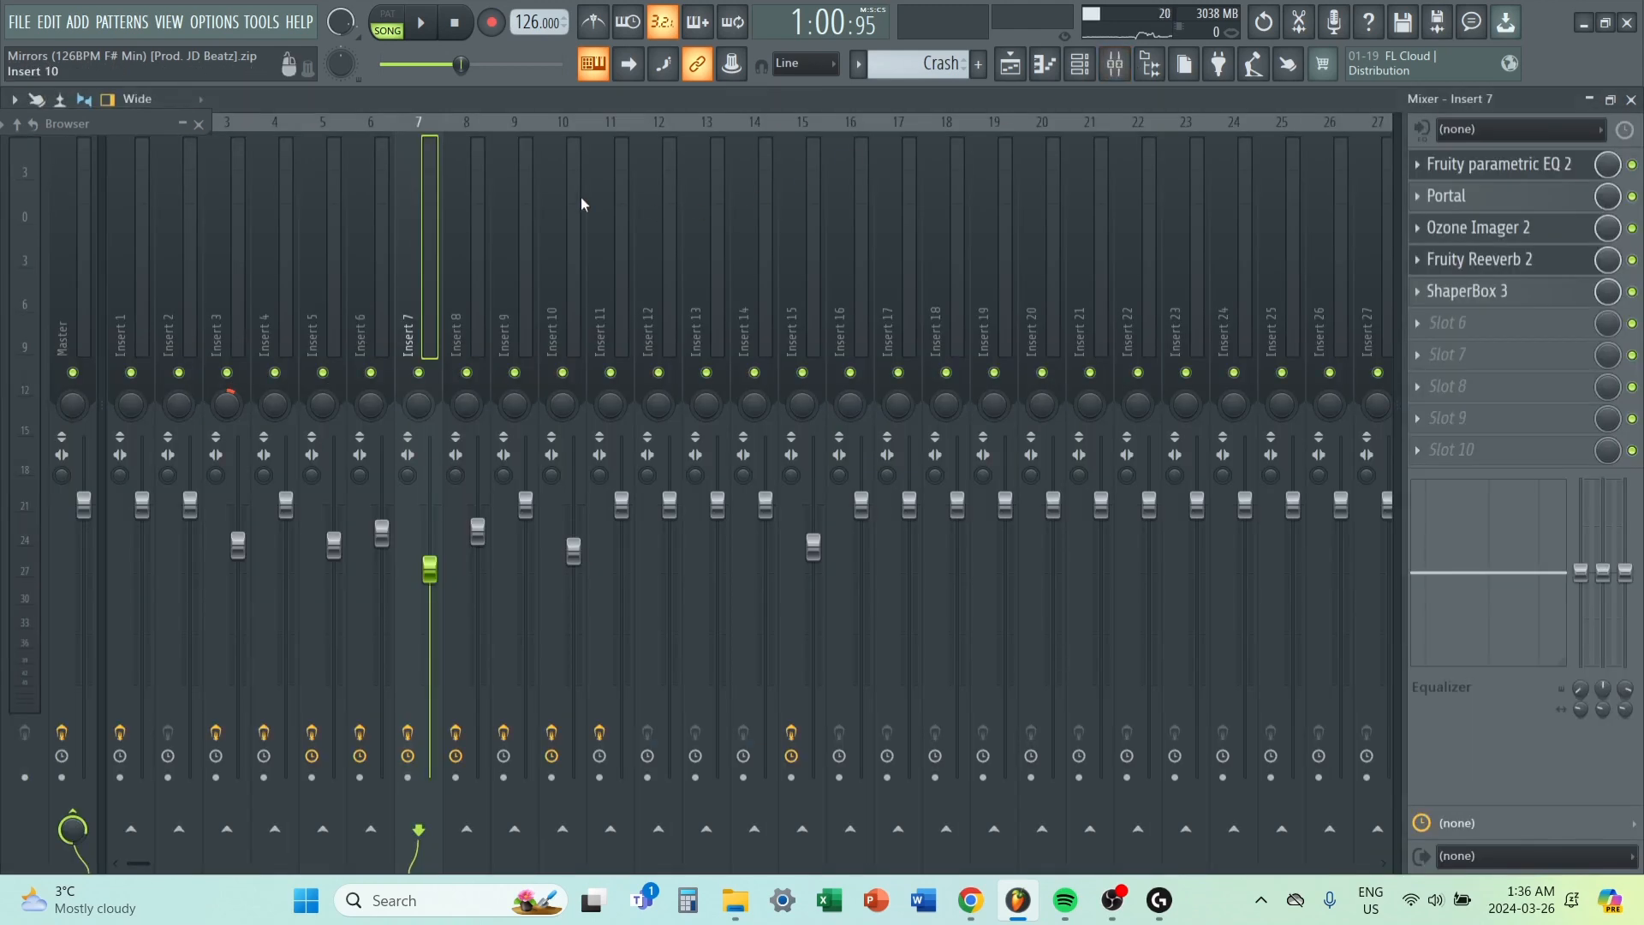
{"action": "left_click", "coordinate": [478, 215]}
{"action": "left_click", "coordinate": [332, 237]}
{"action": "left_click", "coordinate": [413, 224]}
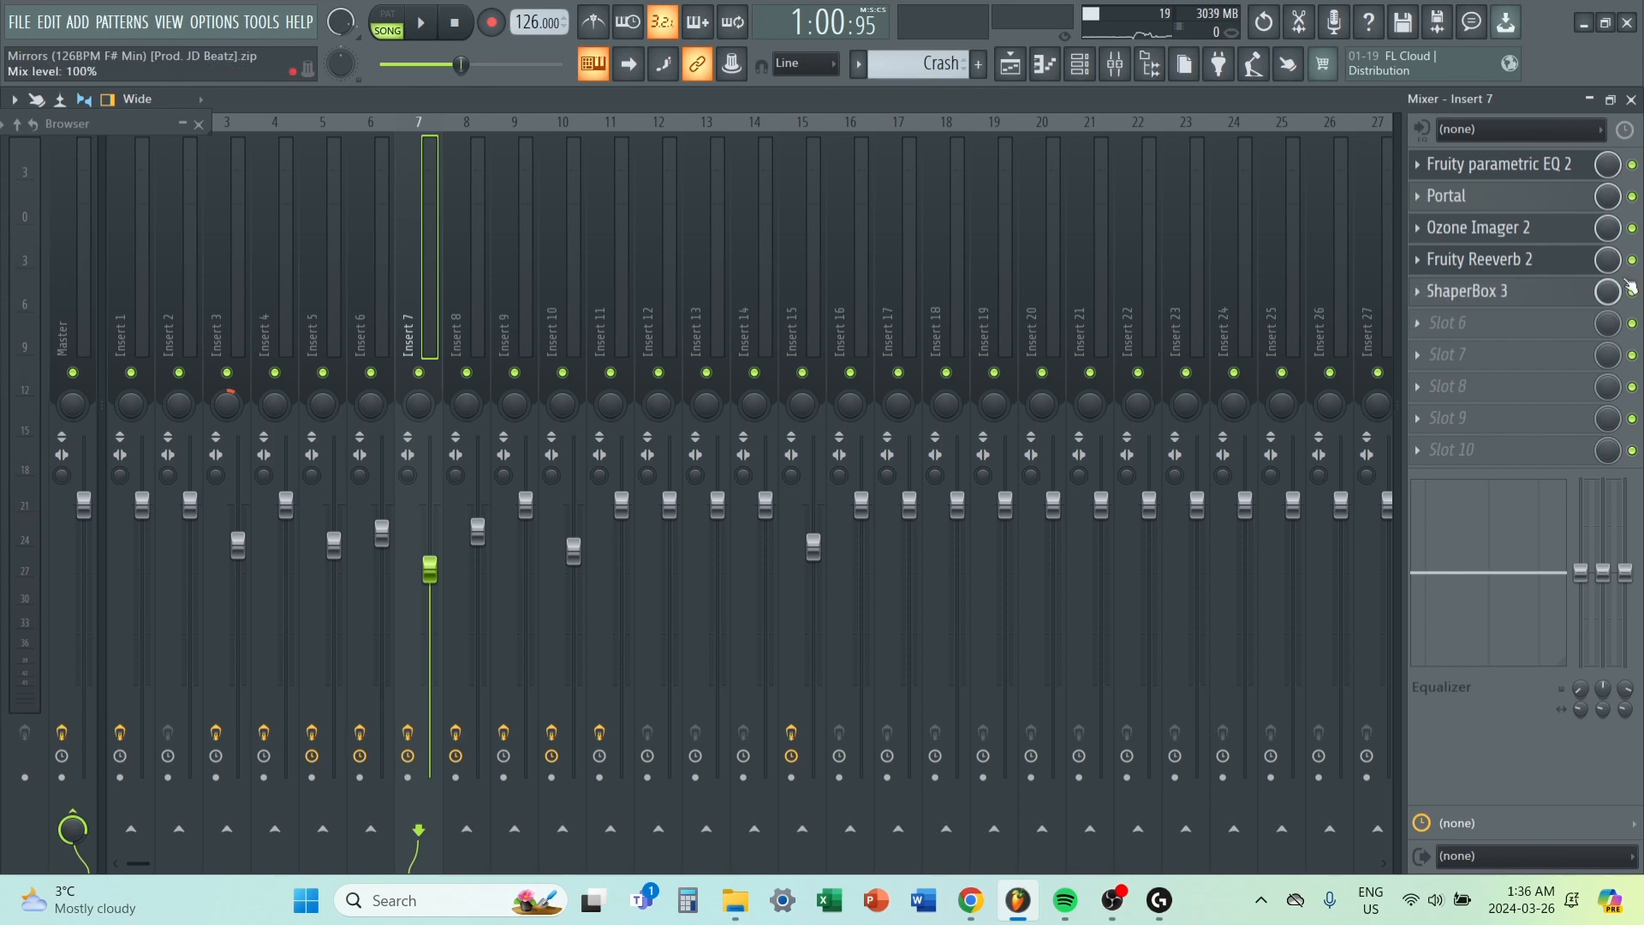
Set the playlist's playback position to bar 25, solo mixer Insert 7, and play that section.
{"action": "left_click", "coordinate": [1011, 64]}
{"action": "left_click", "coordinate": [748, 153]}
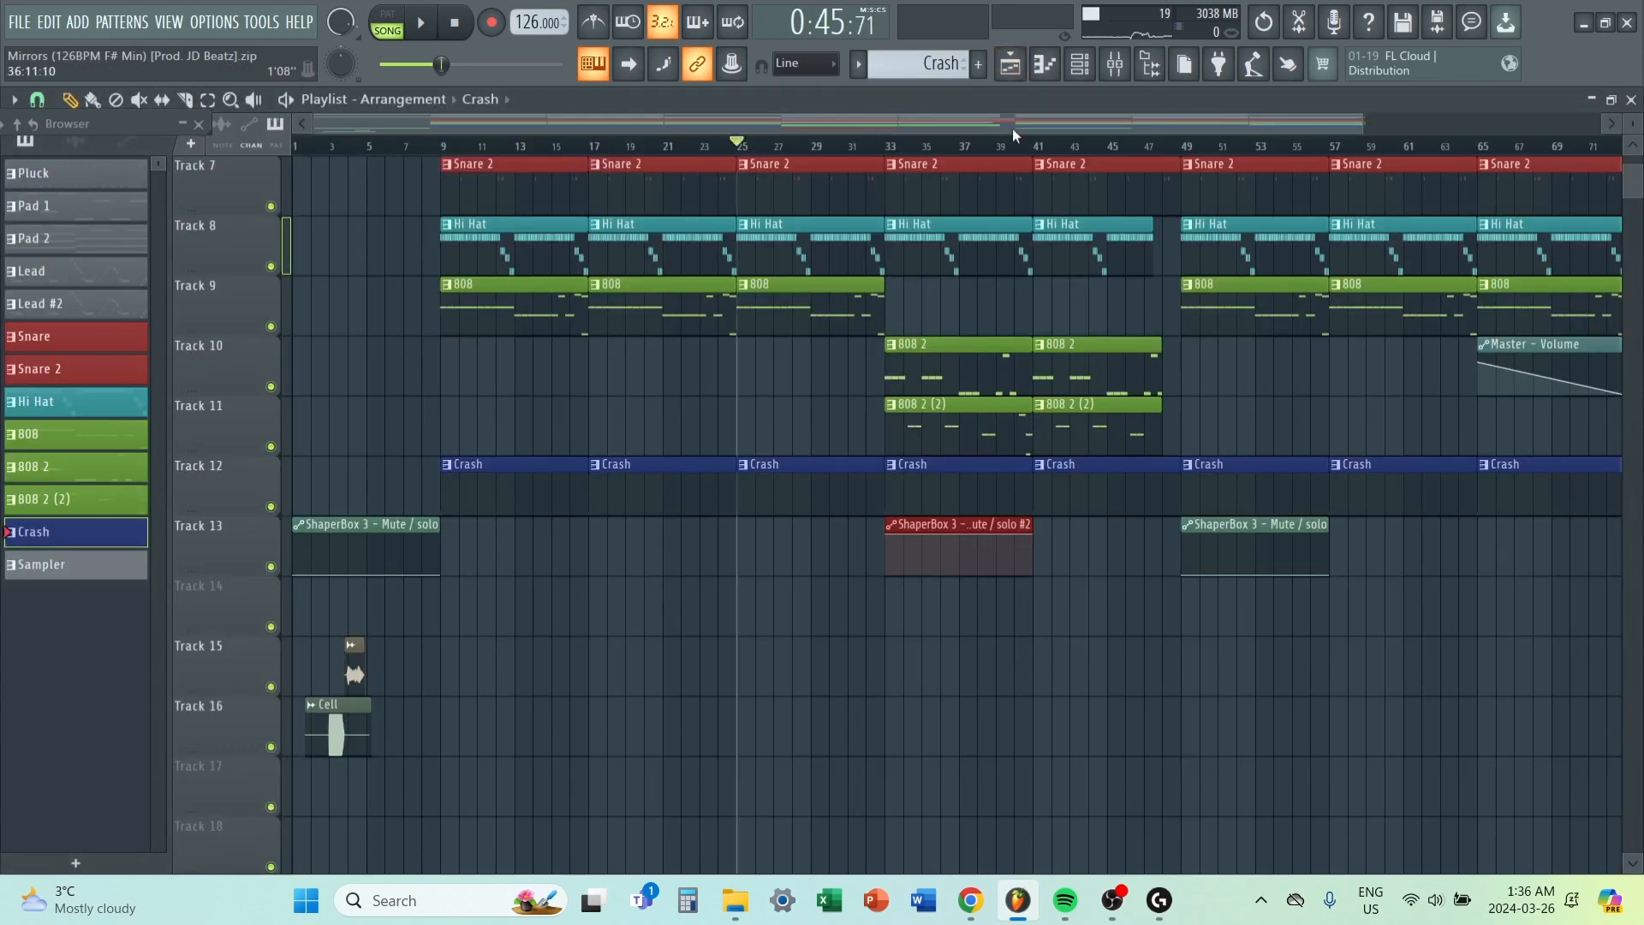
{"action": "left_click", "coordinate": [1116, 65]}
{"action": "right_click", "coordinate": [431, 372]}
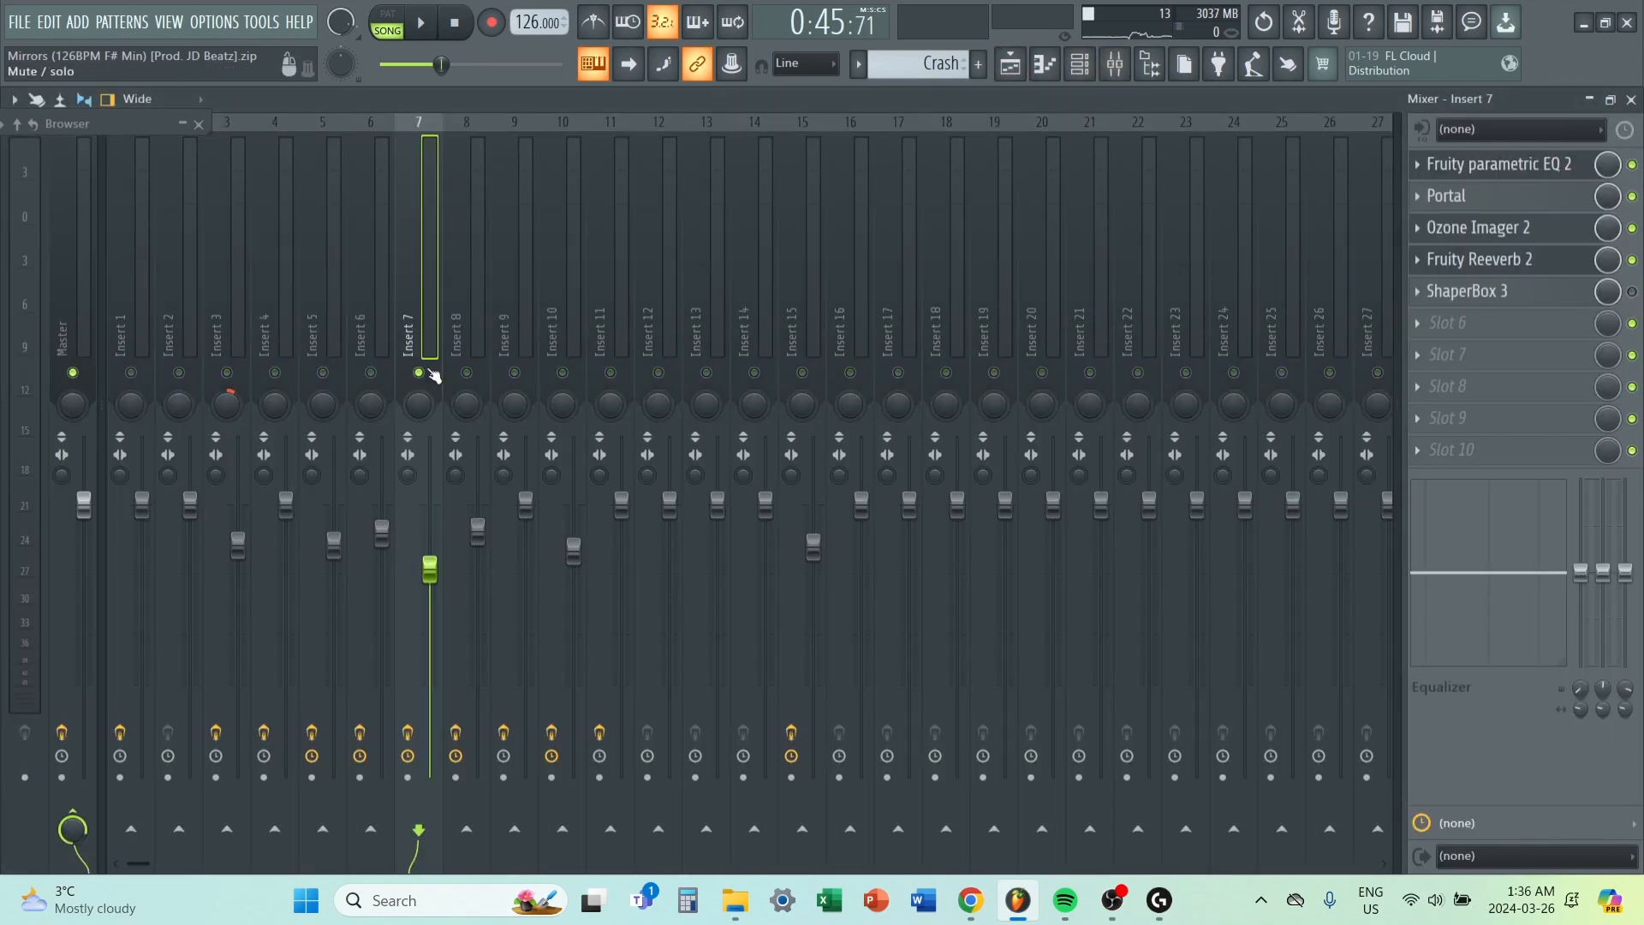
{"action": "key", "text": "space"}
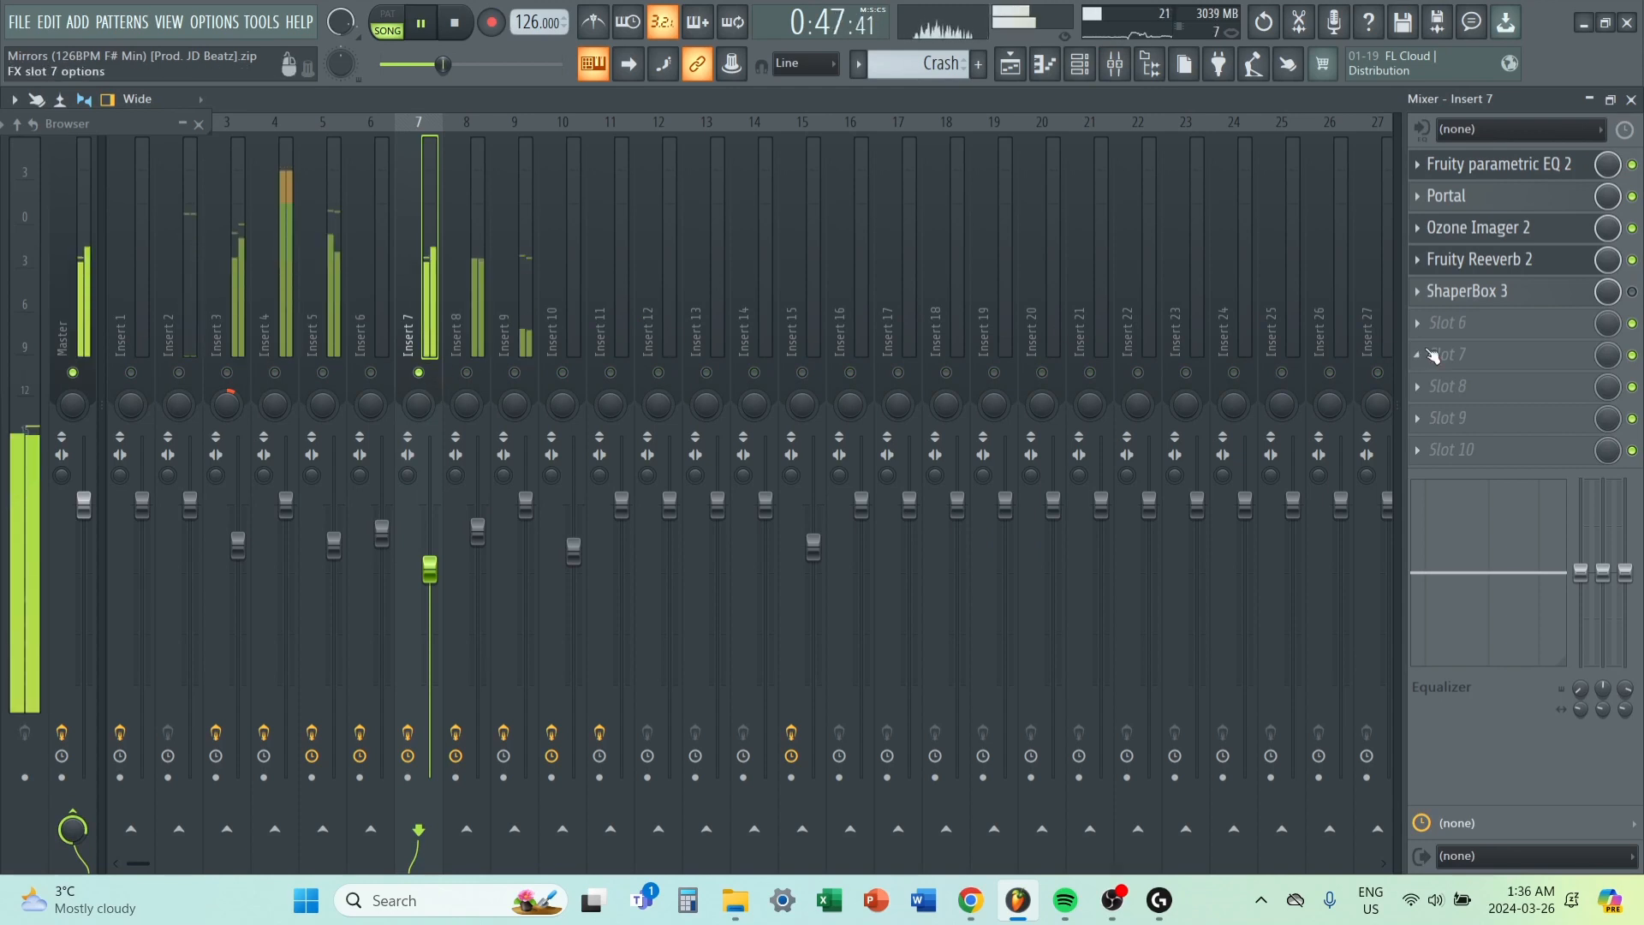
{"action": "key", "text": "space"}
Set the playlist's playback position to bar 33 and play the soloed mixer Insert 7 from there.
{"action": "key", "text": "F9"}
{"action": "left_click", "coordinate": [888, 150]}
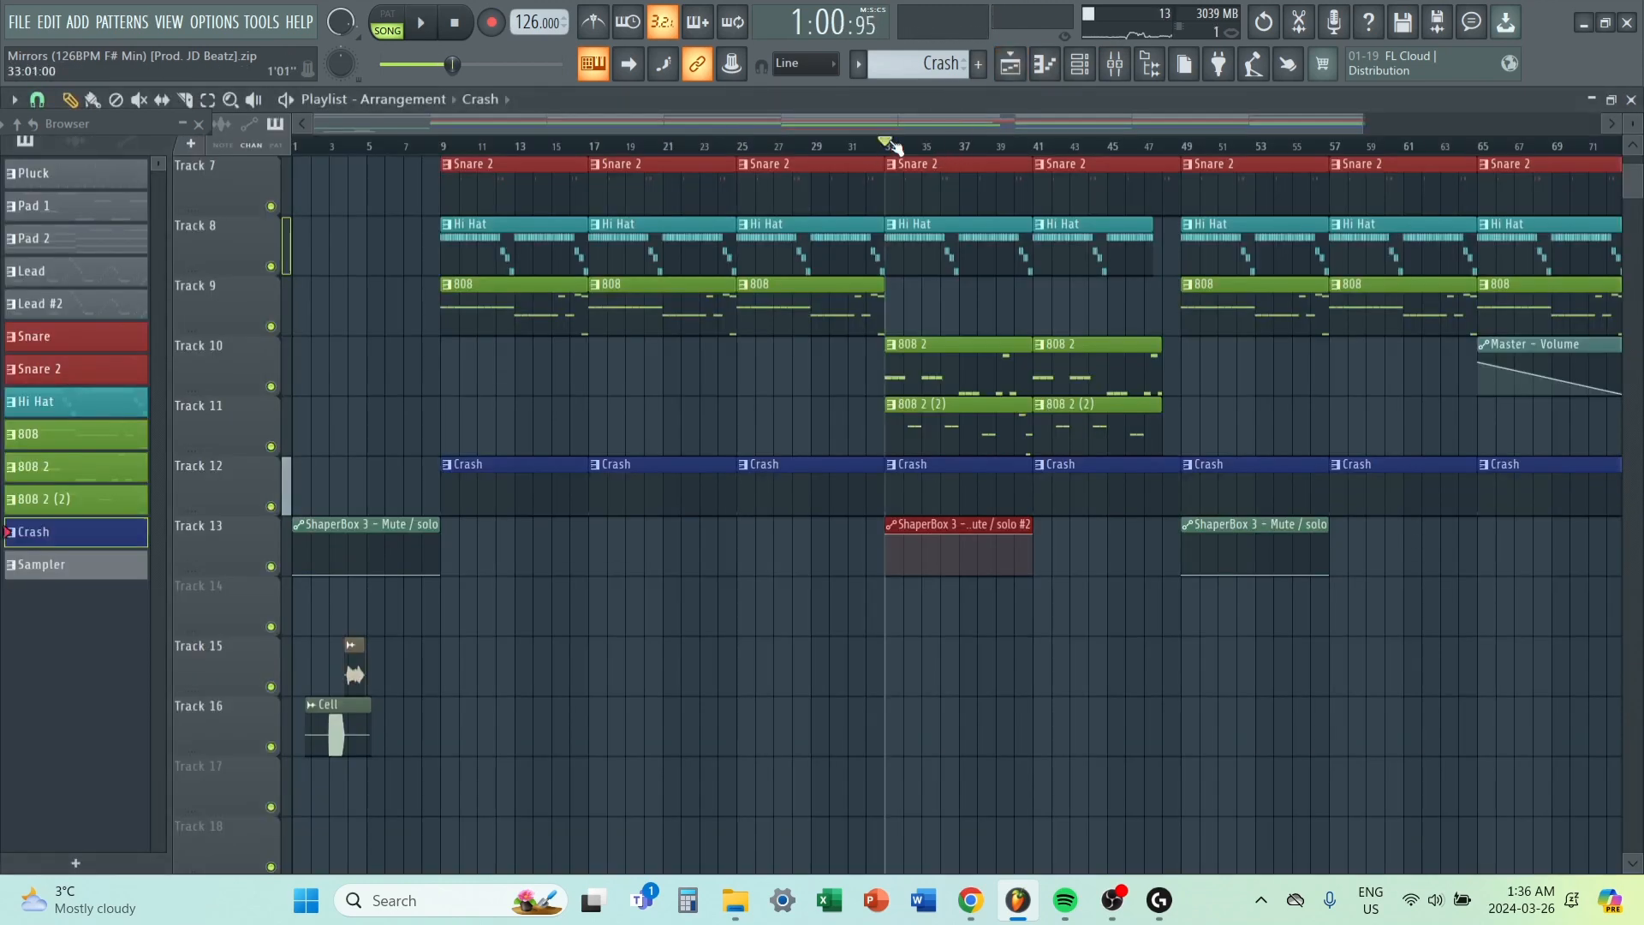
{"action": "scroll", "coordinate": [1030, 357], "scroll_direction": "up", "scroll_amount": 3}
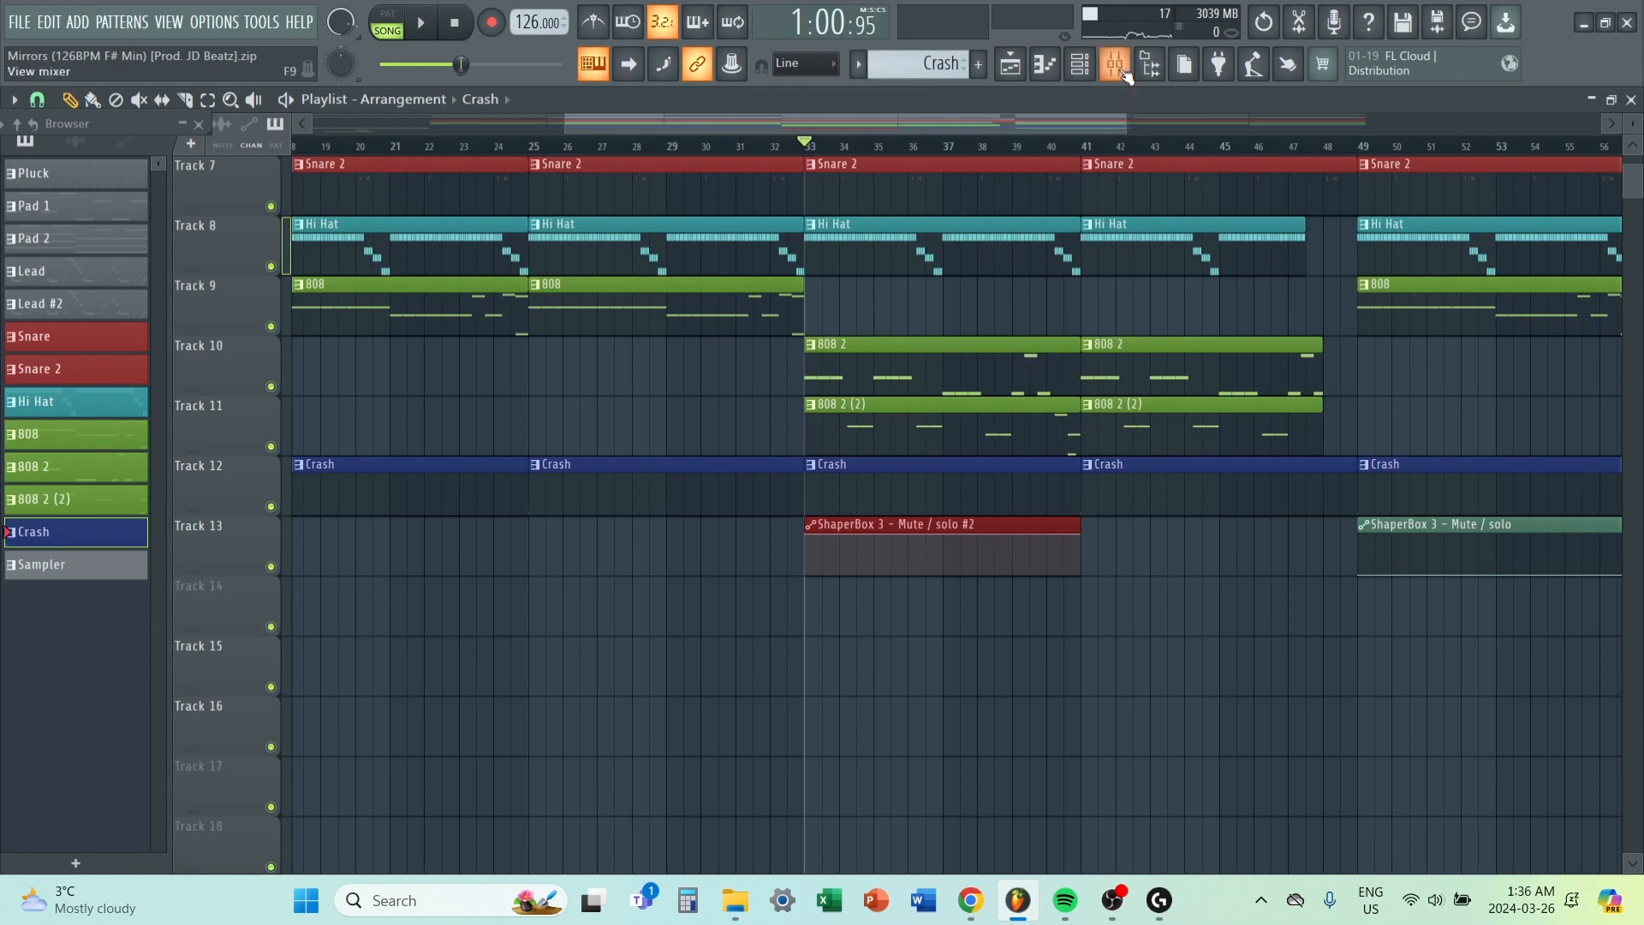
{"action": "left_click", "coordinate": [1118, 67]}
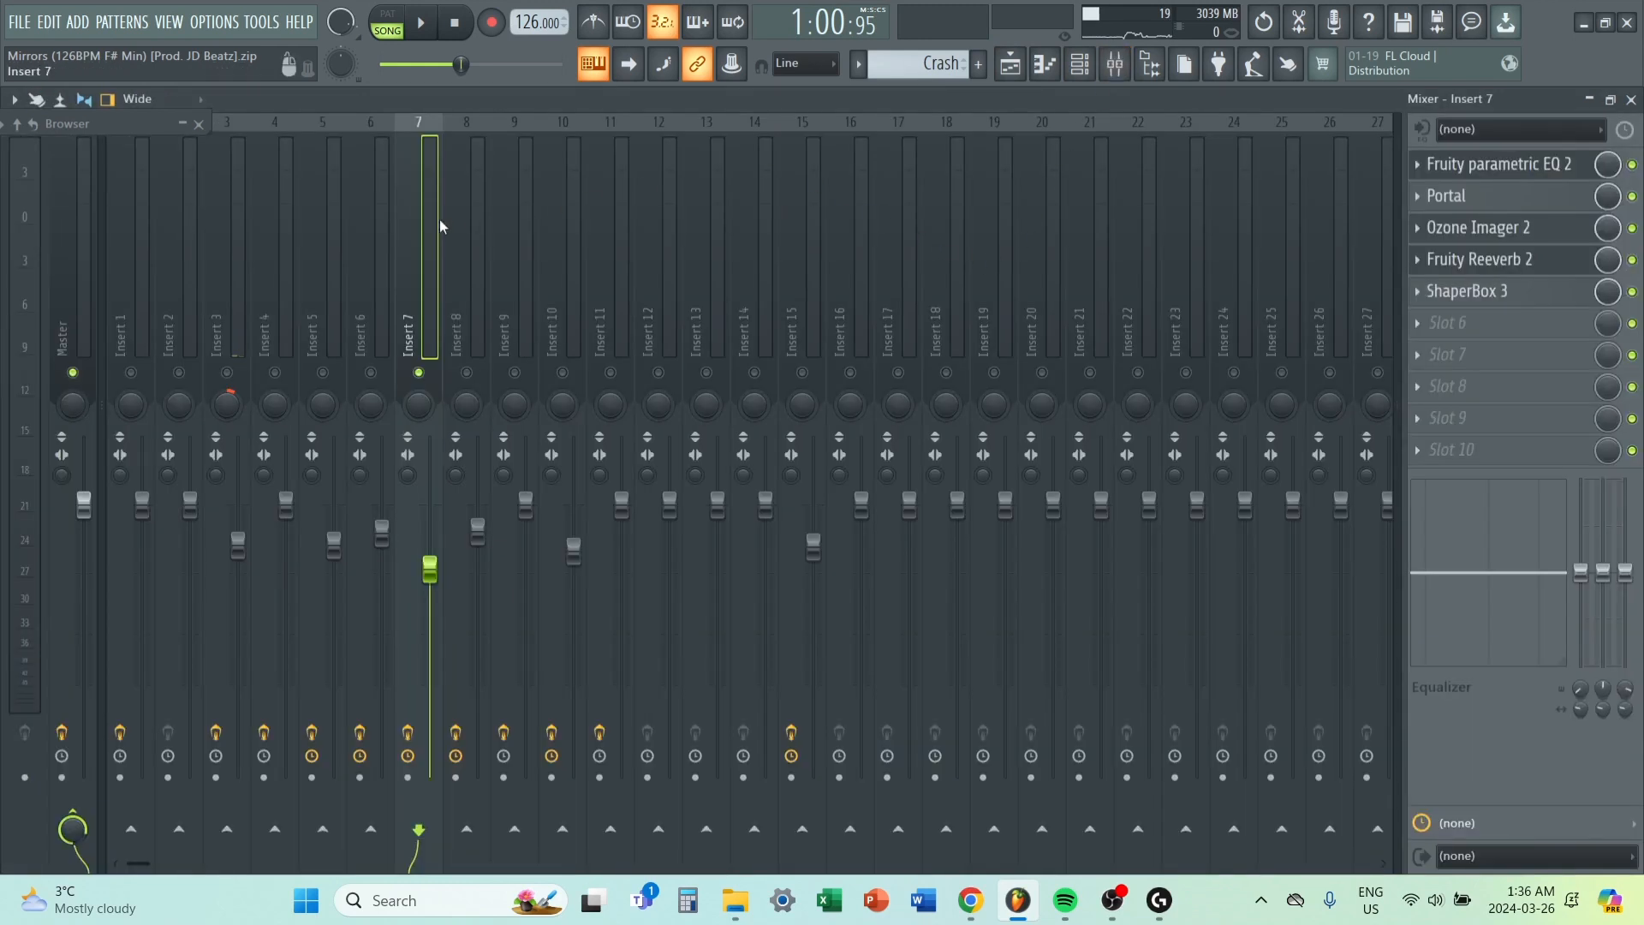
{"action": "key", "text": "space"}
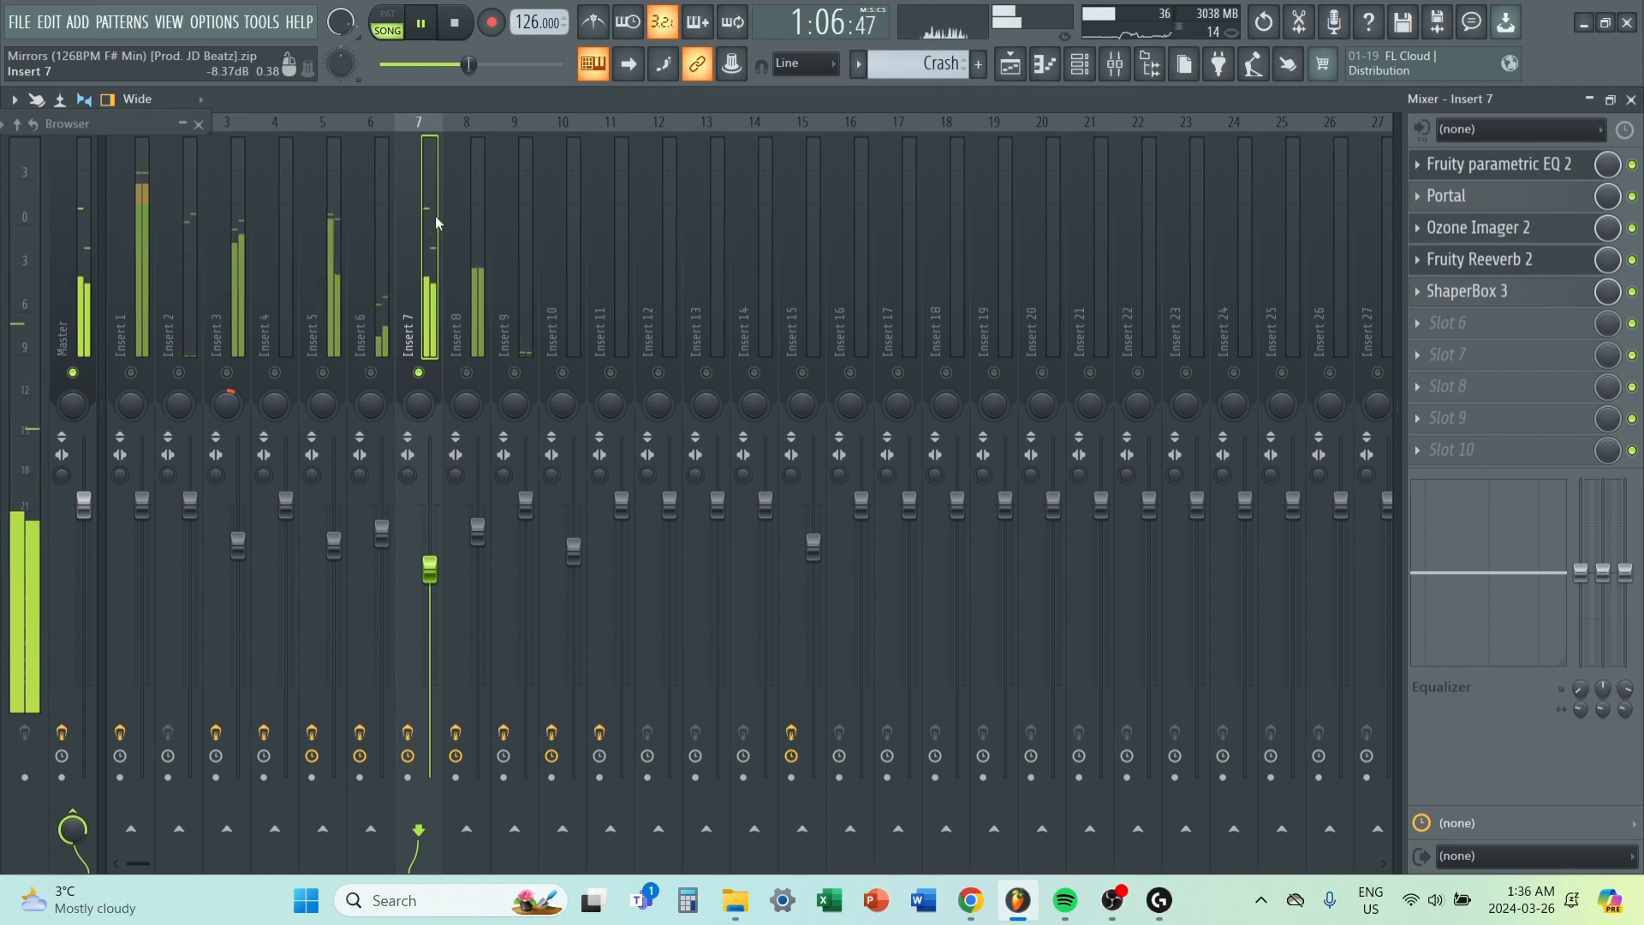
{"action": "key", "text": "space"}
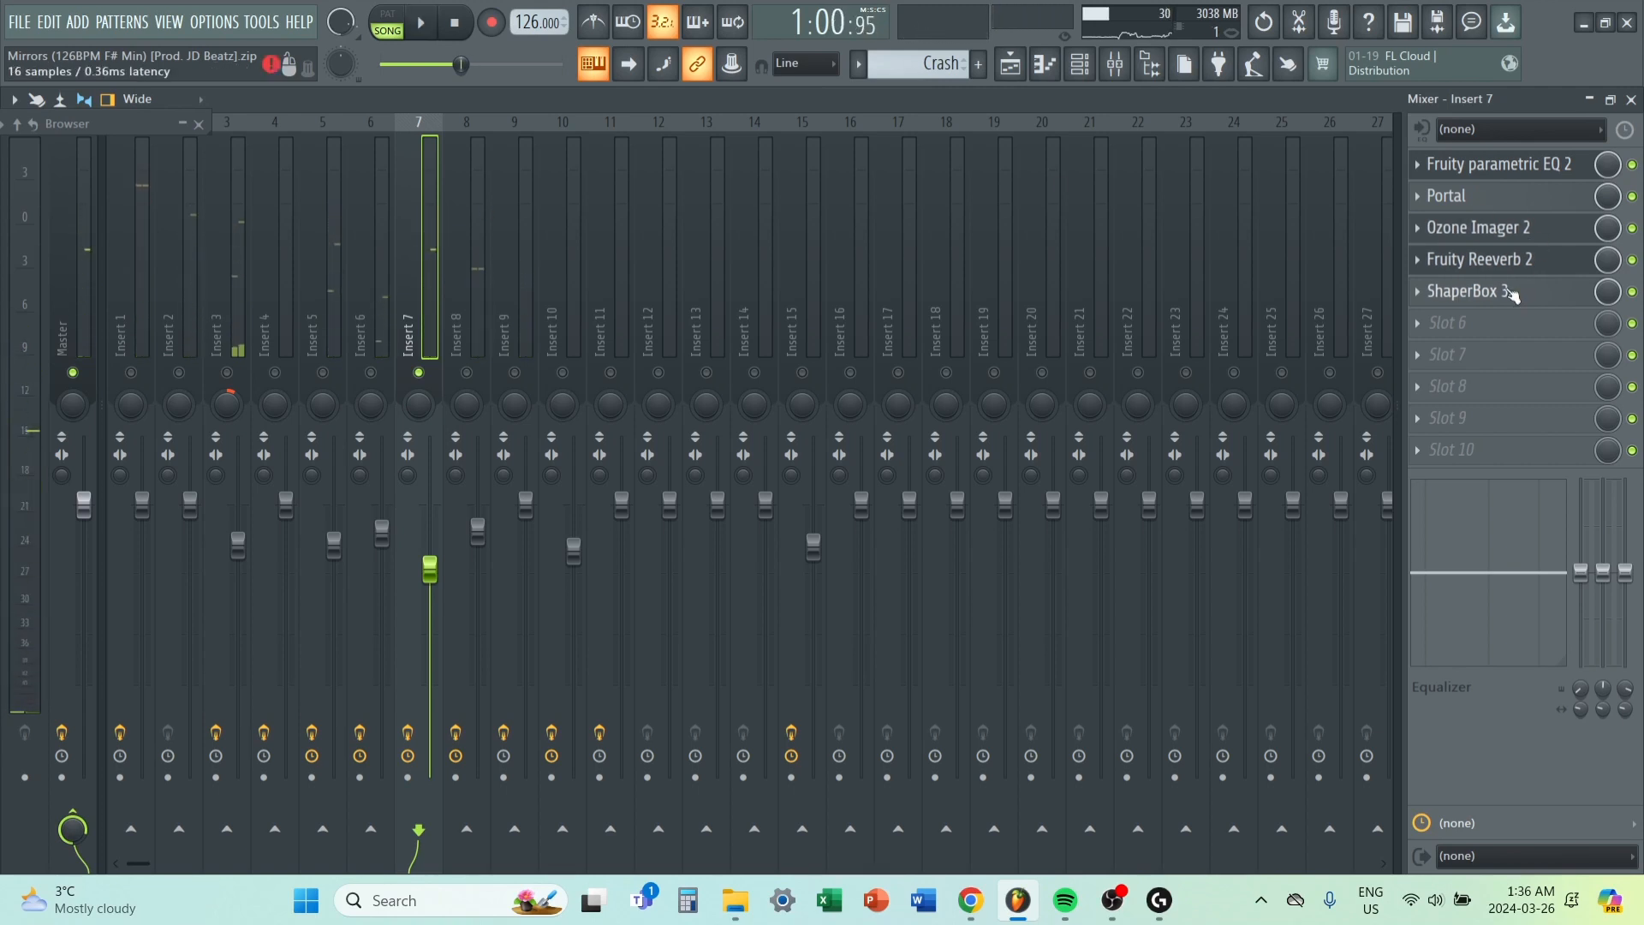
Open ShaperBox 3 on Insert 7, view its preset browser with the Stutter Faster preset loaded, and close the plugin.
{"action": "left_click", "coordinate": [1512, 292]}
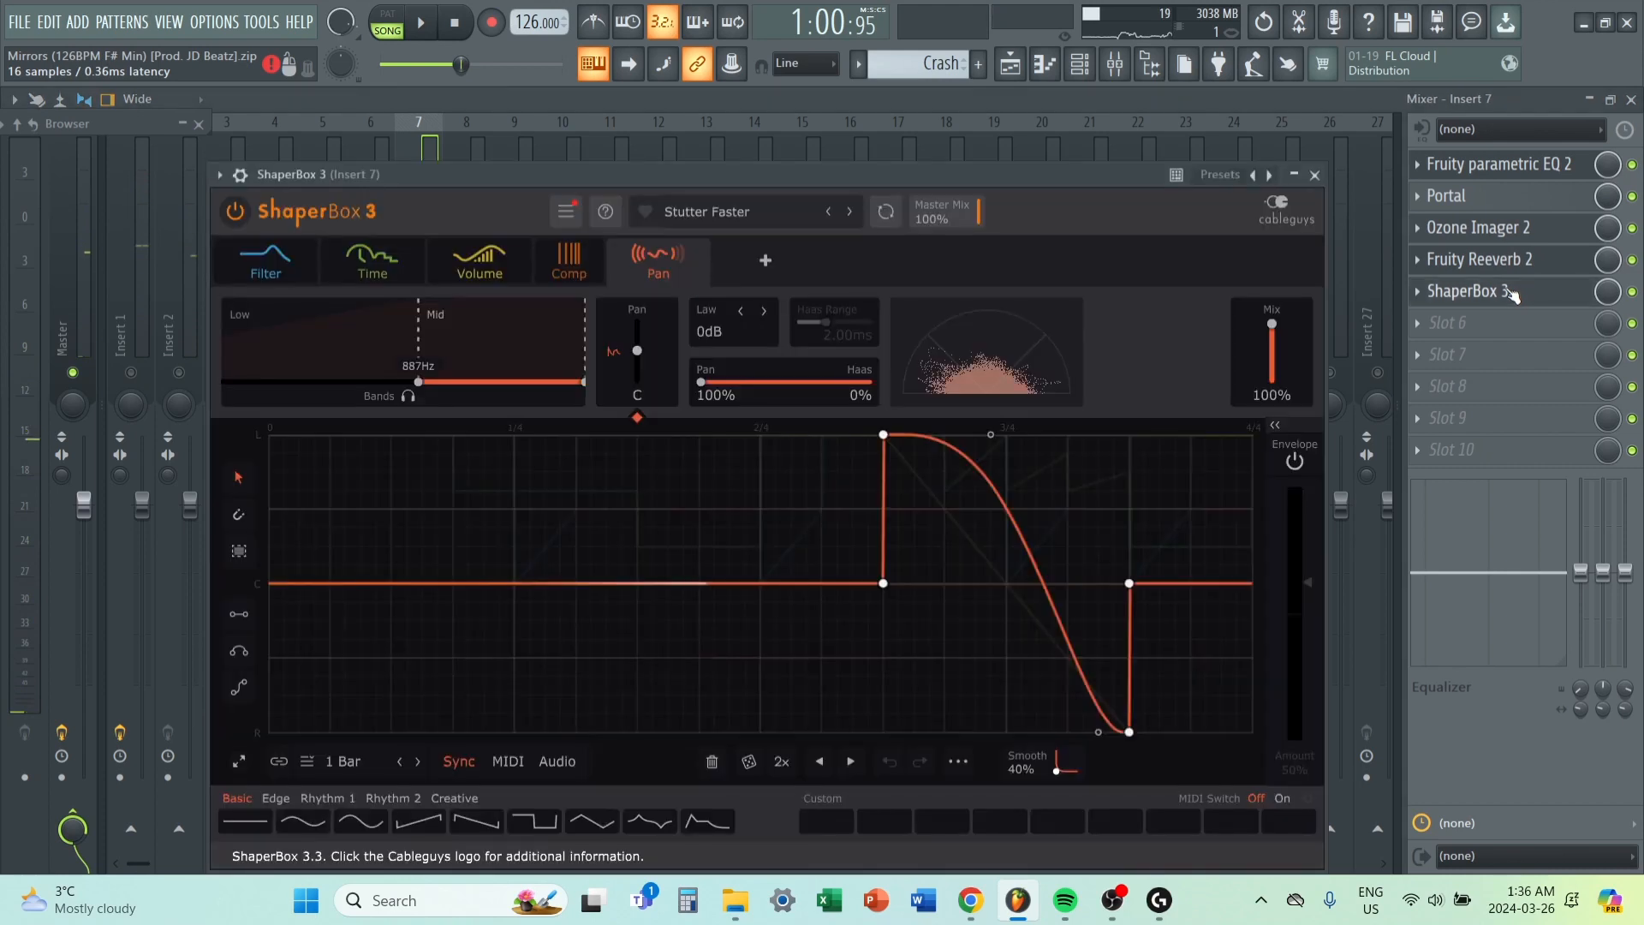
{"action": "left_click", "coordinate": [707, 211]}
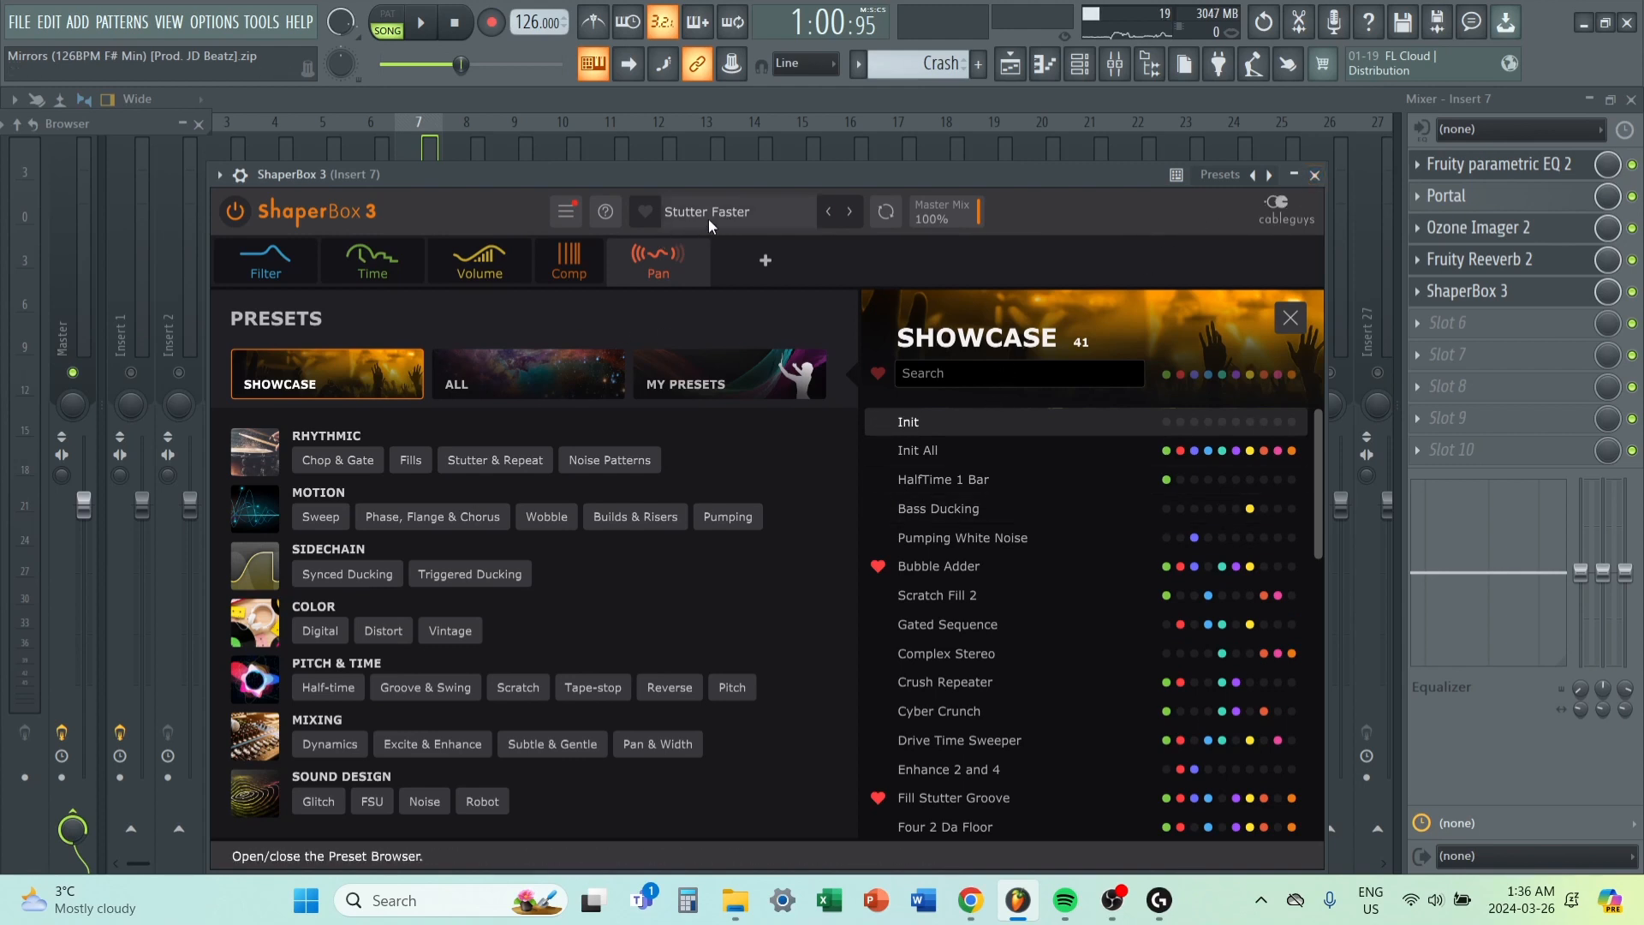
{"action": "left_click", "coordinate": [1329, 202]}
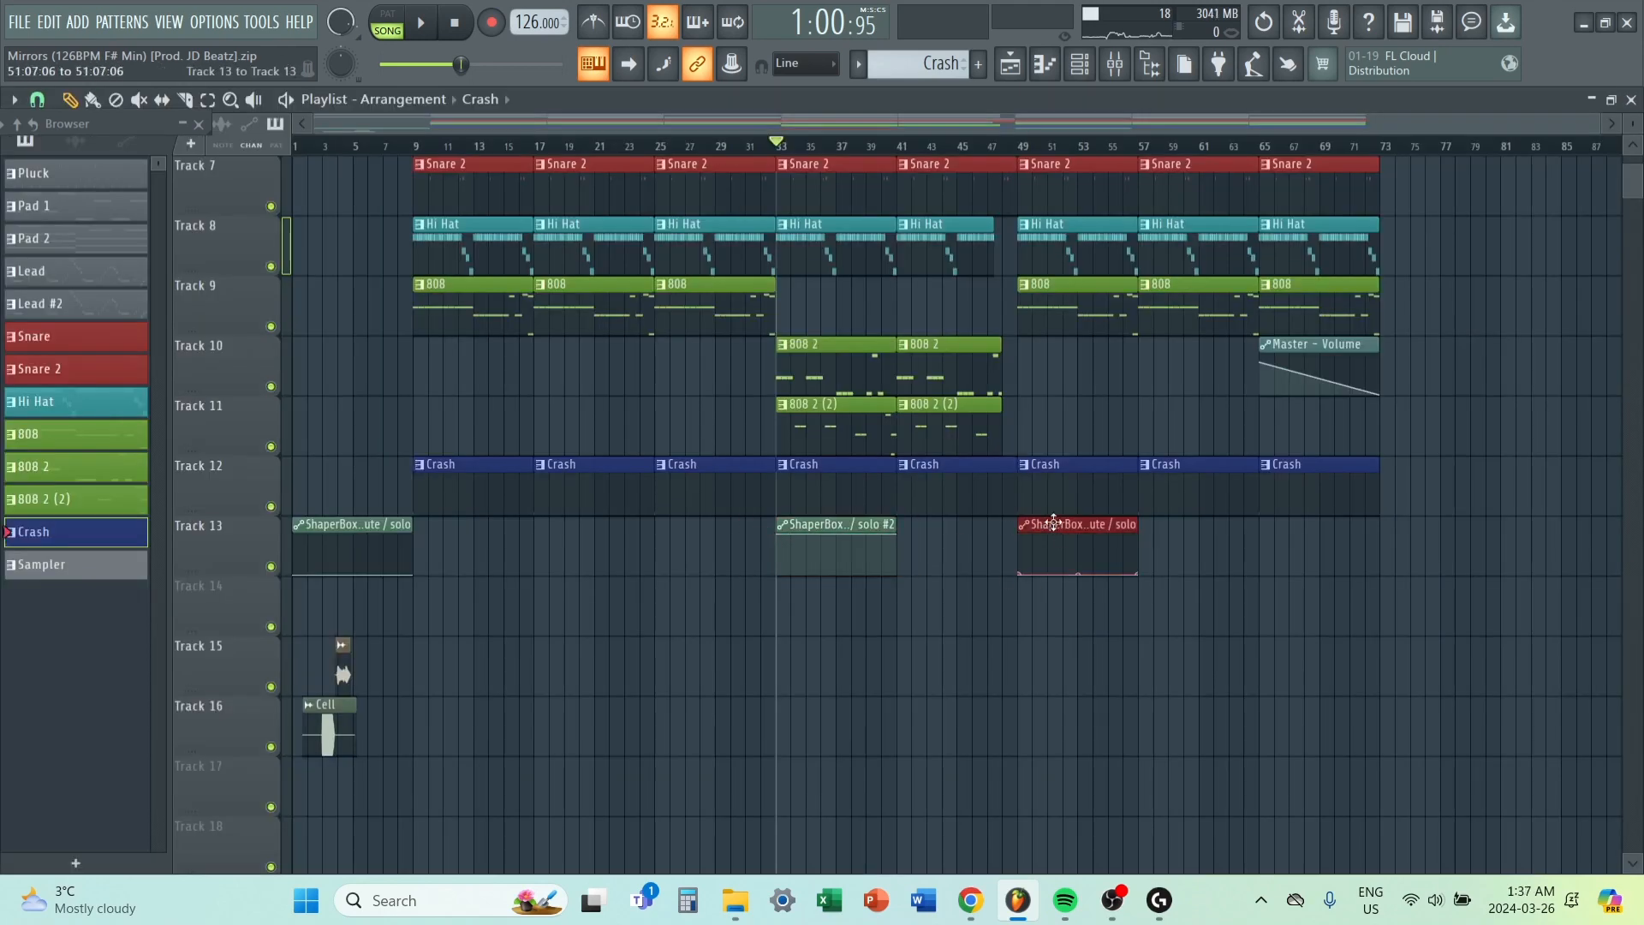
Set the playlist's playback position to the start of the arrangement at bar 1.
{"action": "scroll", "coordinate": [1289, 501], "scroll_direction": "up", "scroll_amount": 2}
{"action": "scroll", "coordinate": [1289, 501], "scroll_direction": "up", "scroll_amount": 1}
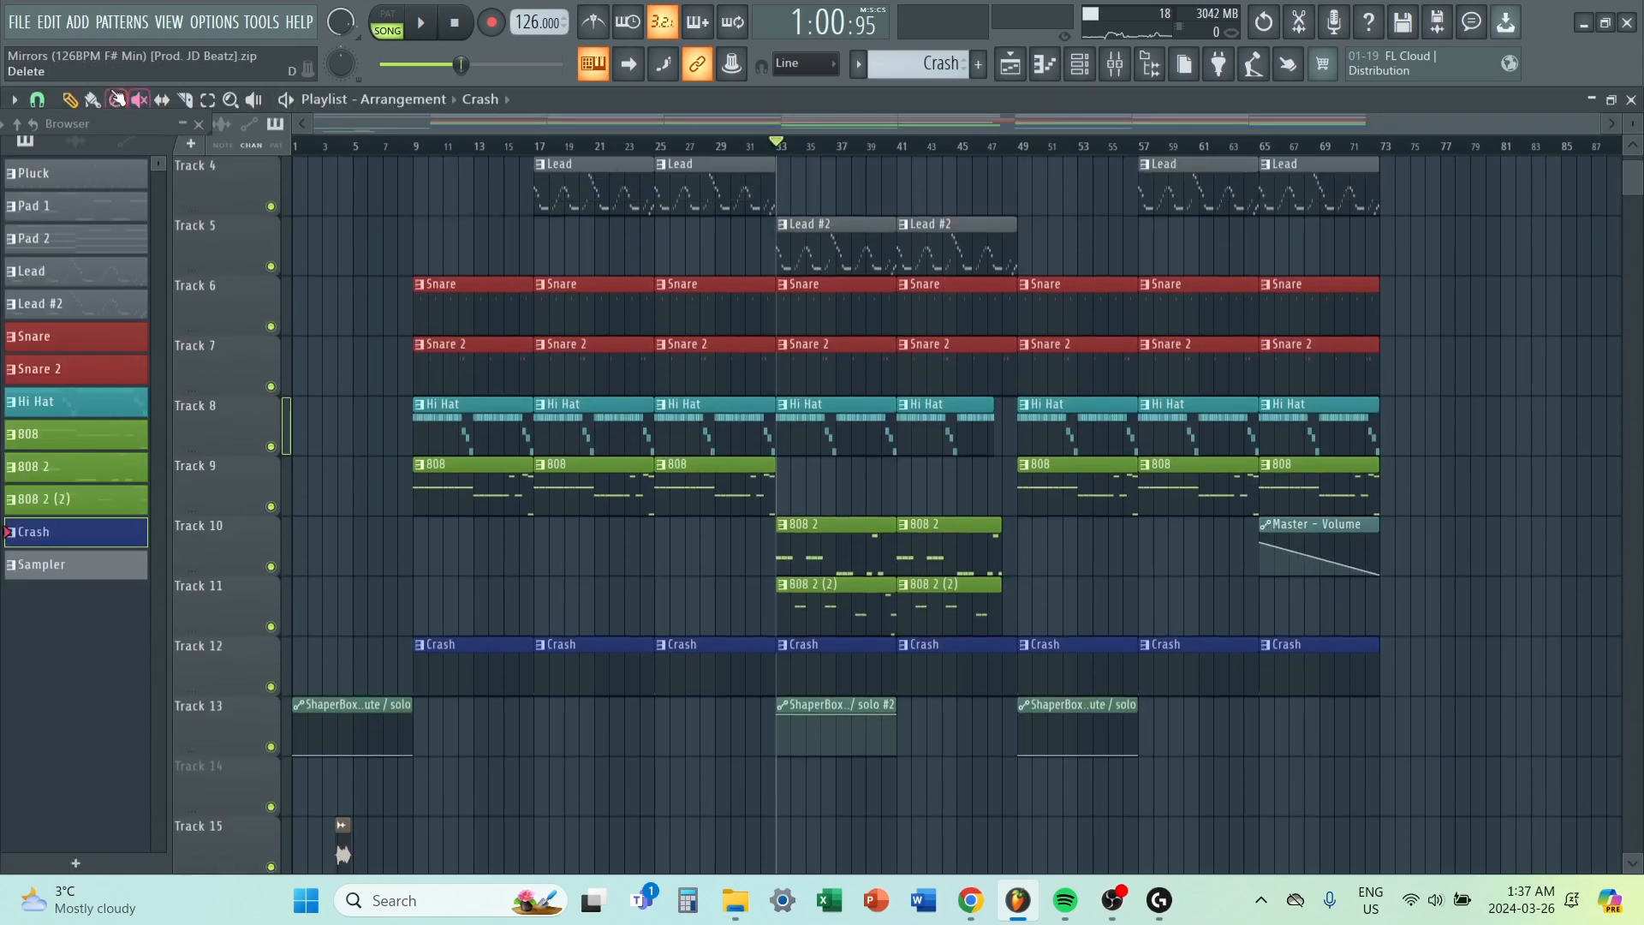
{"action": "scroll", "coordinate": [868, 161], "scroll_direction": "up", "scroll_amount": 1}
{"action": "left_click_drag", "start_coordinate": [778, 147], "coordinate": [270, 226]}
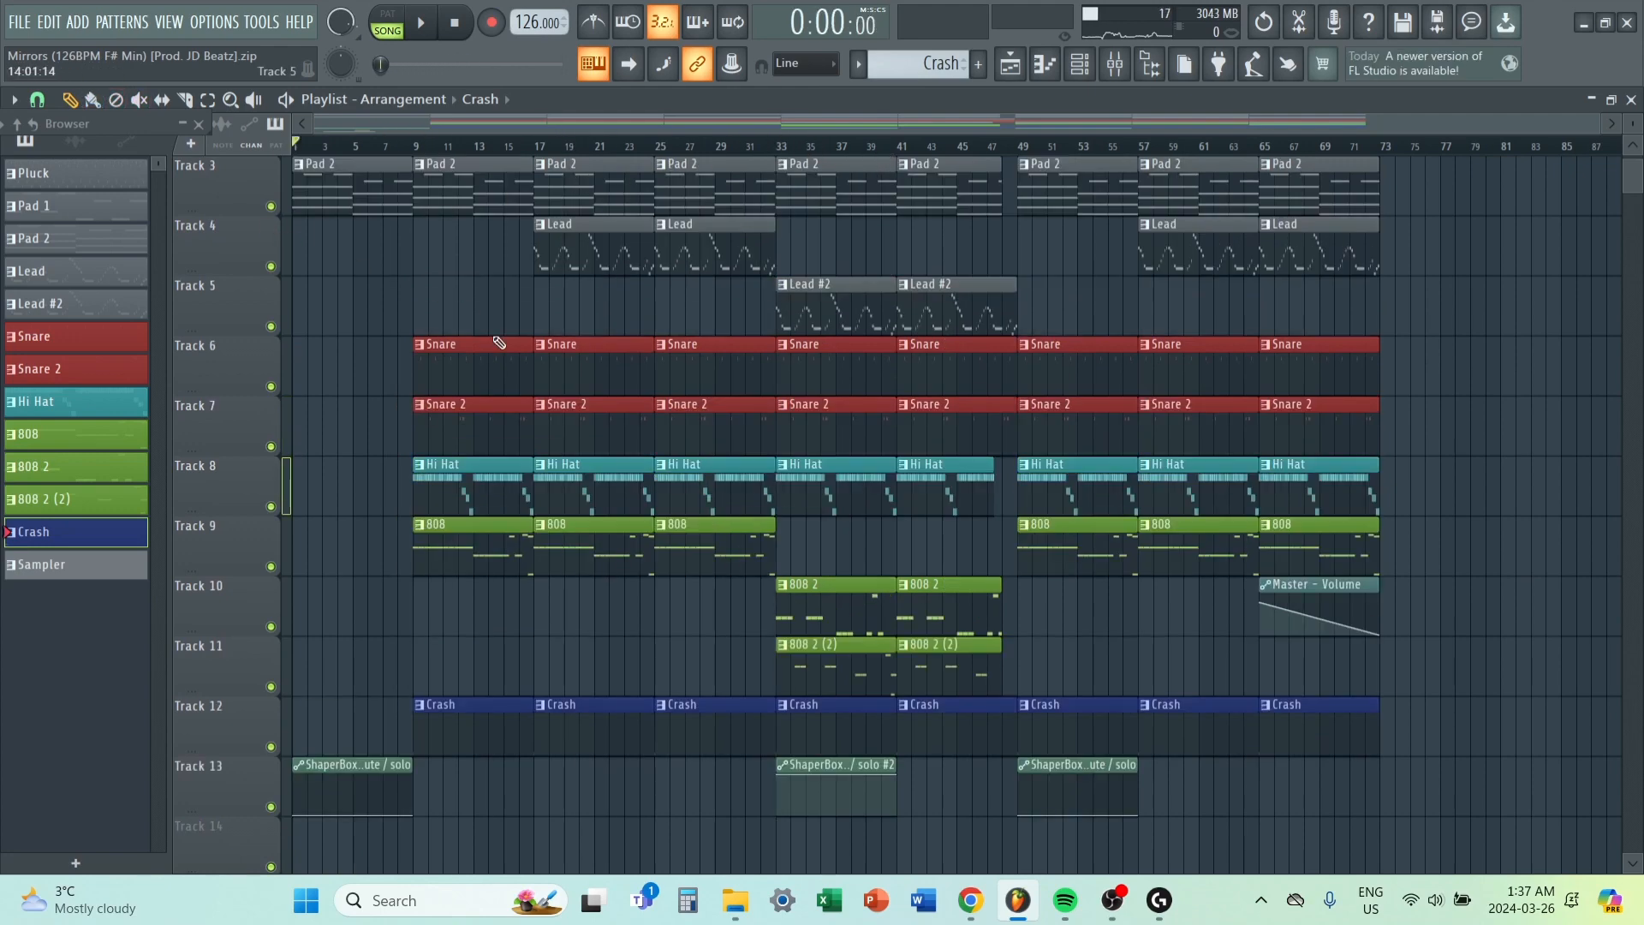
Examine the full arrangement in the playlist, from the Pluck clips on Track 1 to the Cell clip on Track 16.
{"action": "scroll", "coordinate": [548, 403], "scroll_direction": "down", "scroll_amount": 3}
{"action": "scroll", "coordinate": [616, 403], "scroll_direction": "up", "scroll_amount": 5}
{"action": "scroll", "coordinate": [651, 413], "scroll_direction": "down", "scroll_amount": 5}
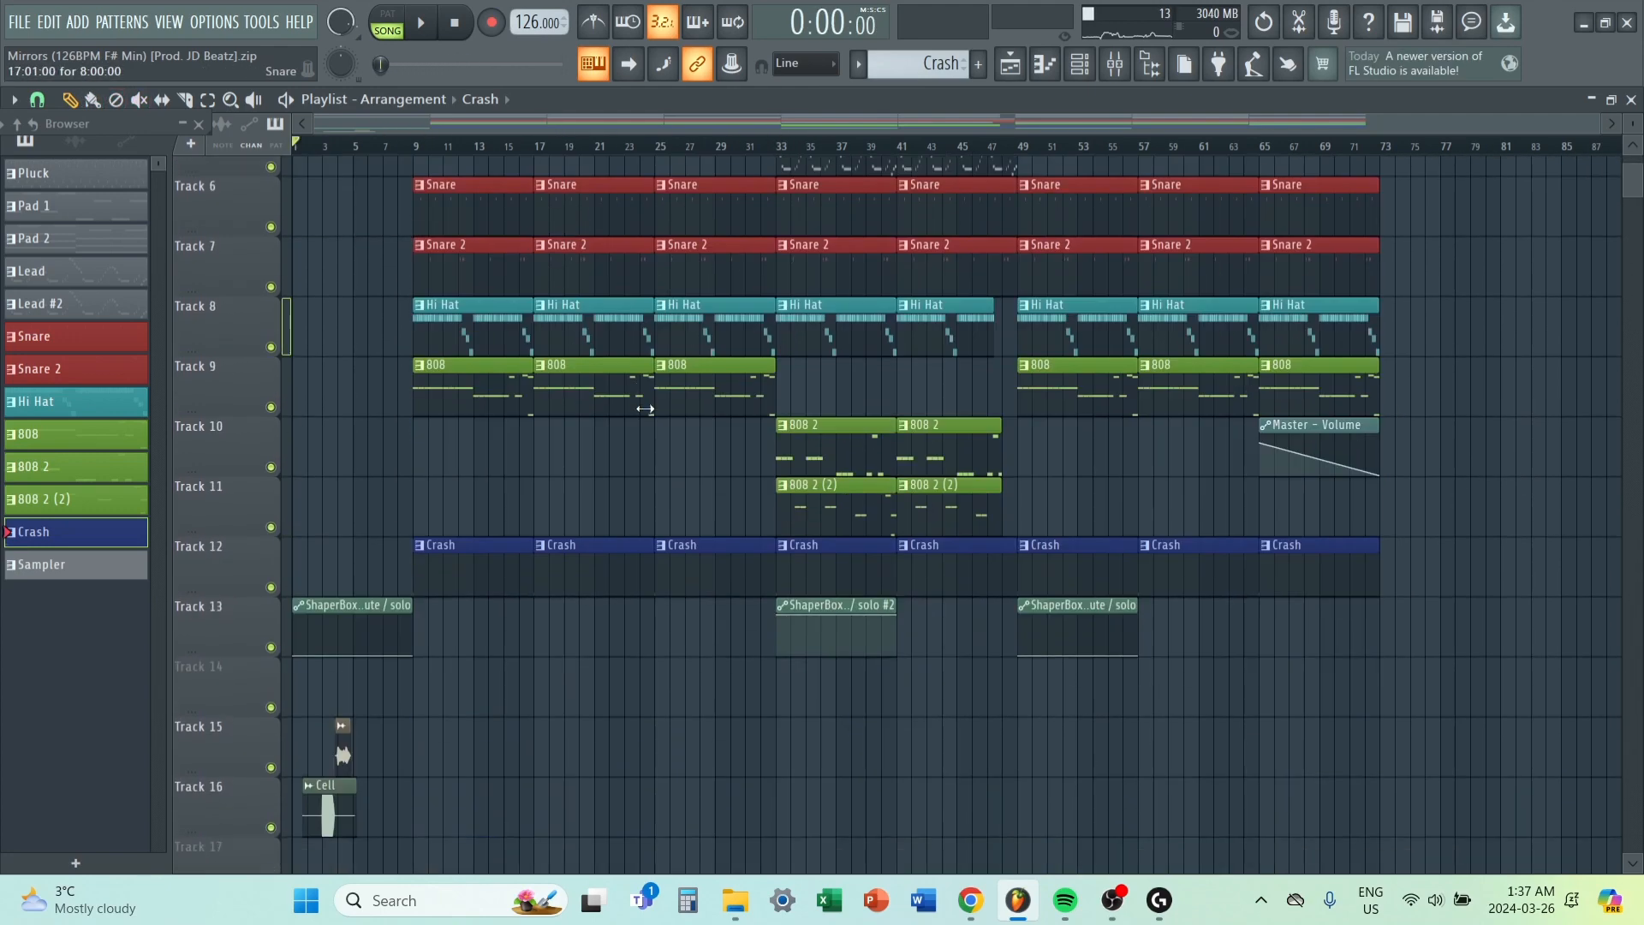
{"action": "scroll", "coordinate": [645, 408], "scroll_direction": "down", "scroll_amount": 4}
{"action": "scroll", "coordinate": [549, 393], "scroll_direction": "up", "scroll_amount": 9}
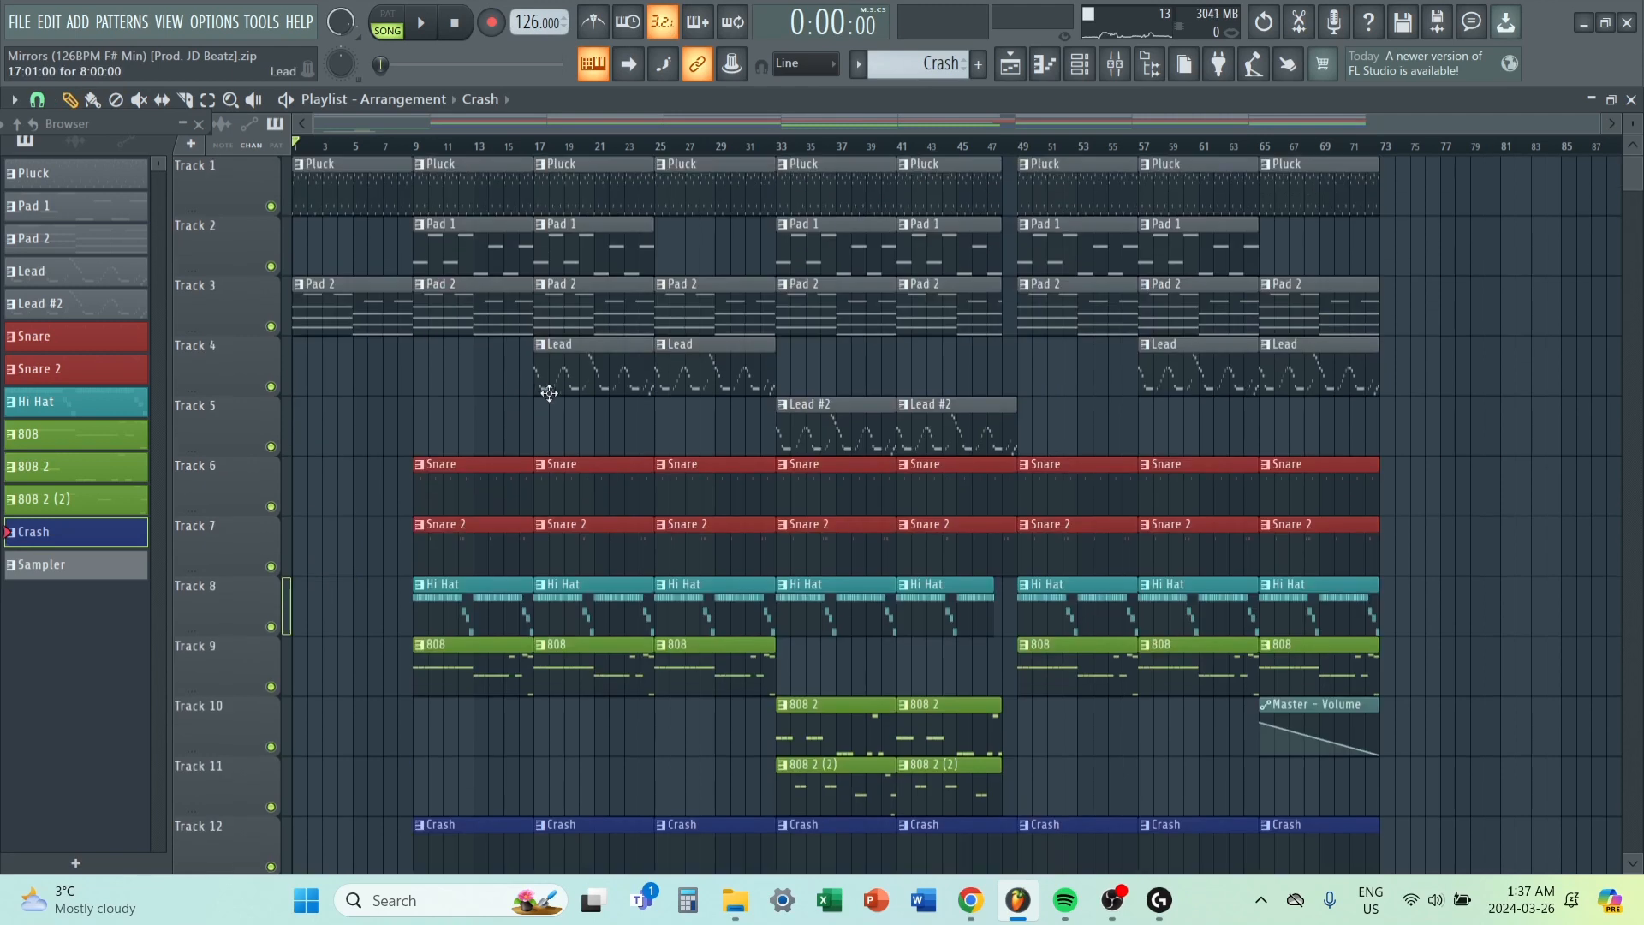
{"action": "scroll", "coordinate": [700, 208], "scroll_direction": "down", "scroll_amount": 5}
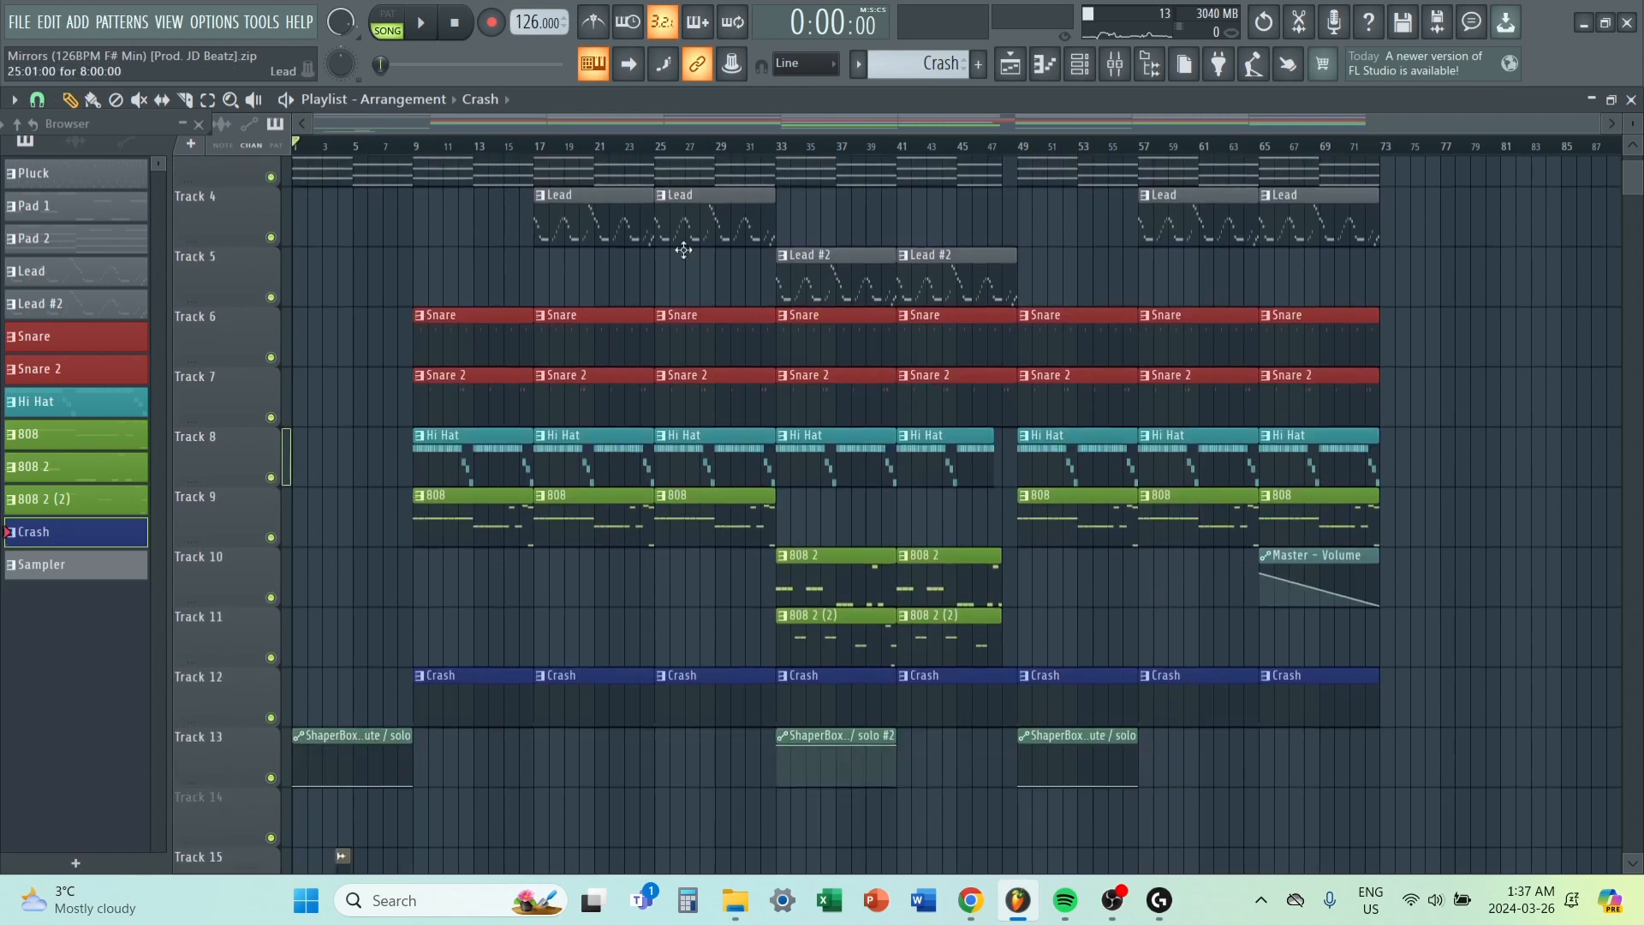
{"action": "scroll", "coordinate": [716, 429], "scroll_direction": "up", "scroll_amount": 5}
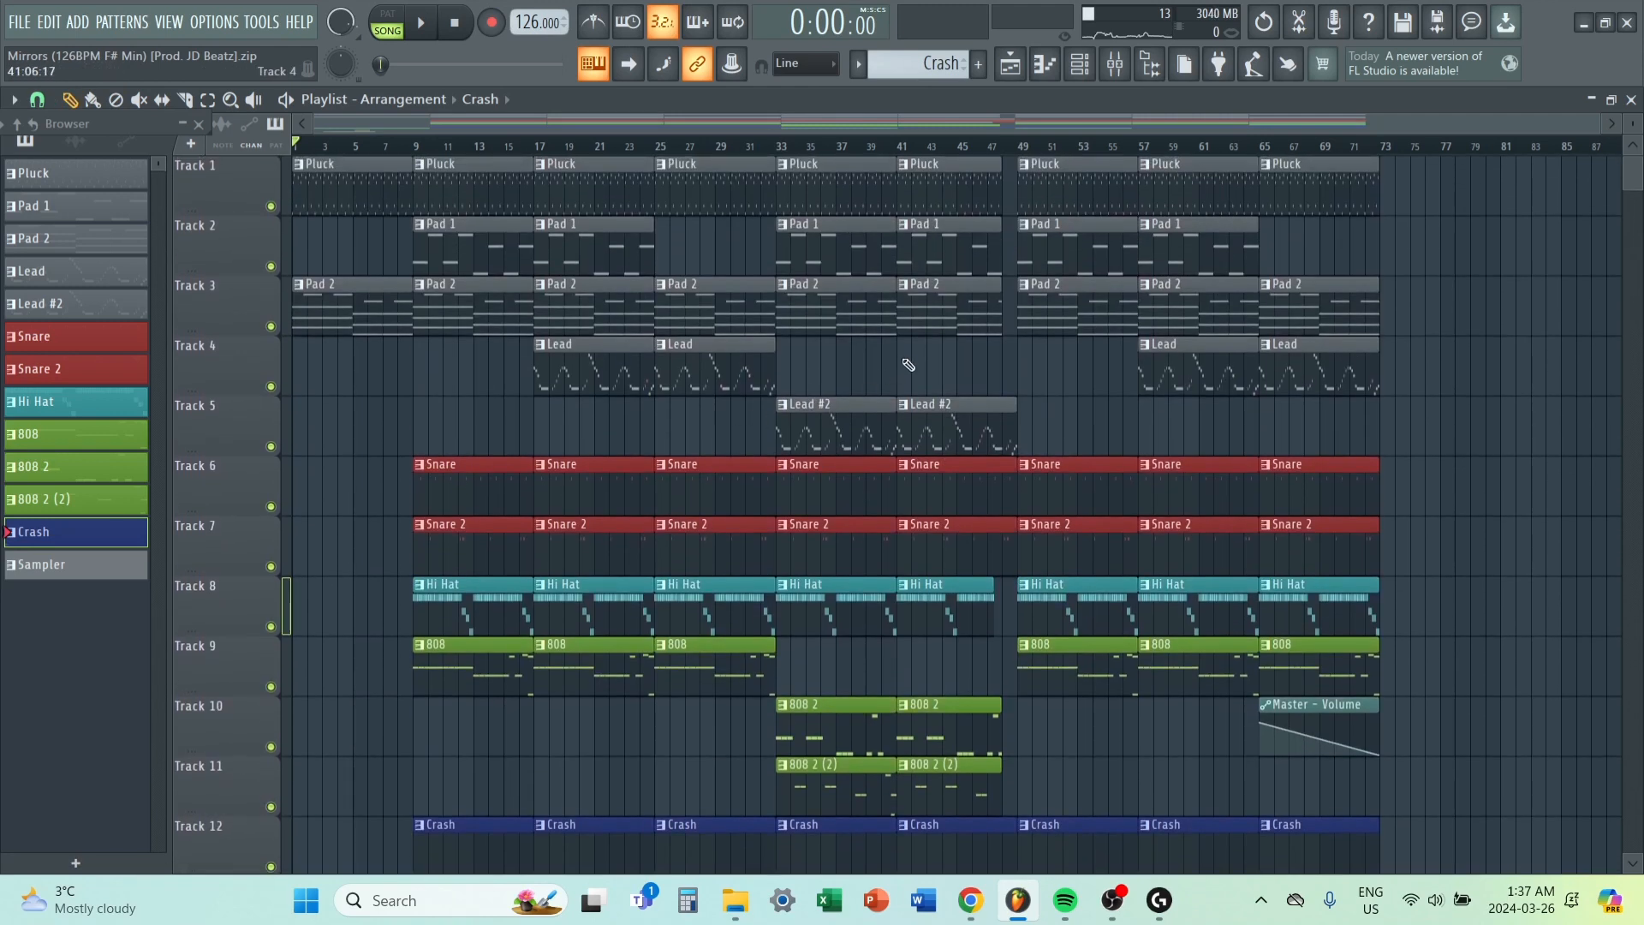